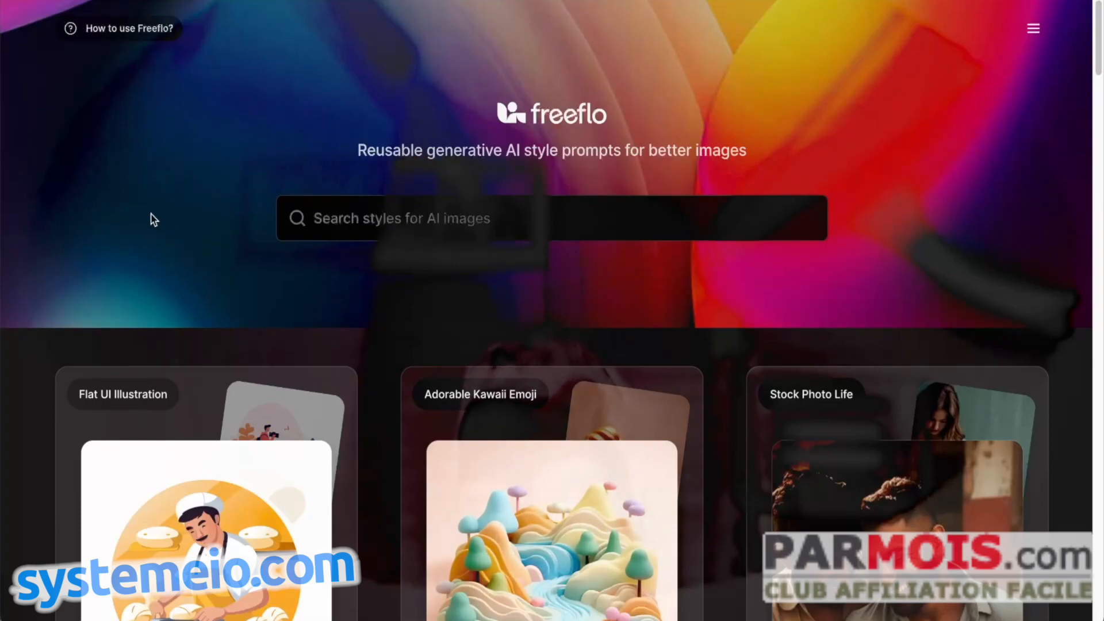
- Open the Flat UI Illustration style, look over its sample images and style prompt, and return to the style gallery
{"action": "scroll", "coordinate": [70, 241], "scroll_direction": "down", "scroll_amount": 1}
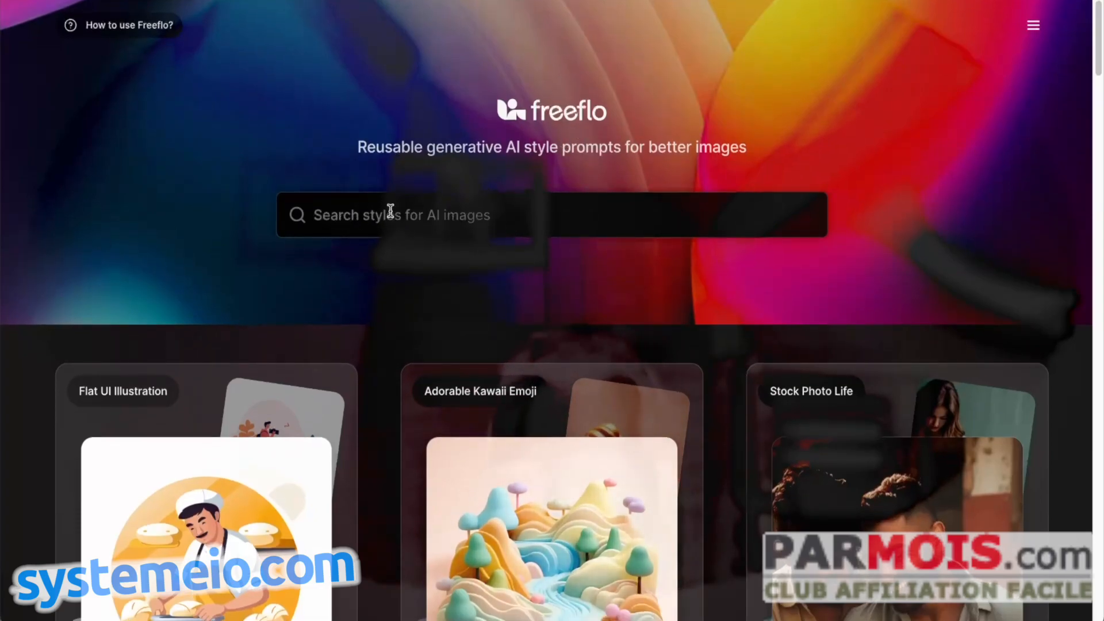
{"action": "scroll", "coordinate": [81, 264], "scroll_direction": "down", "scroll_amount": 2}
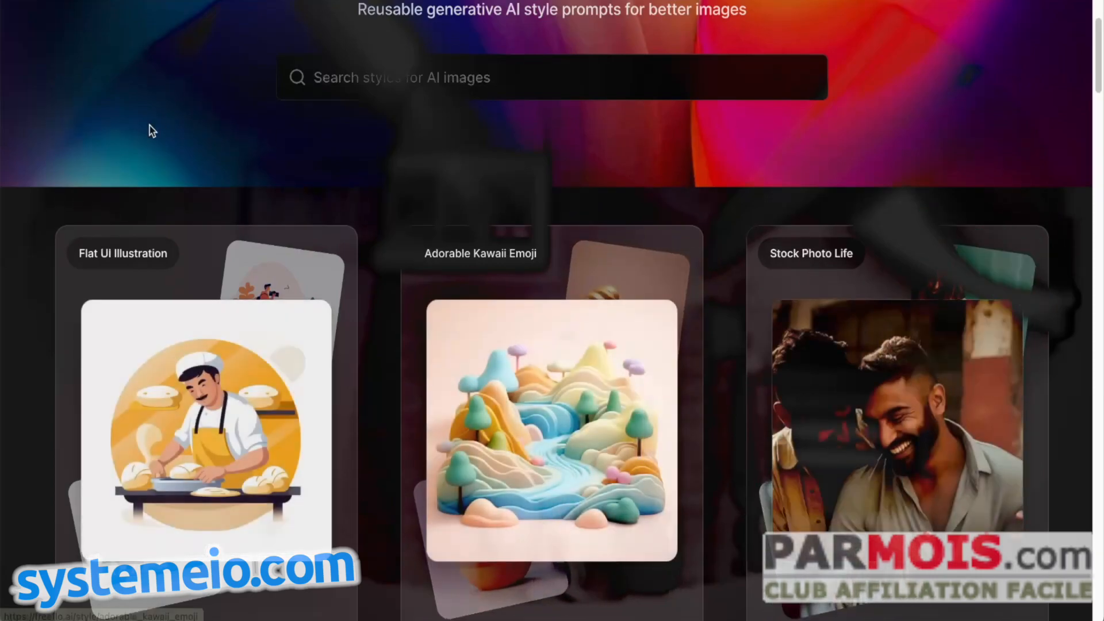
{"action": "scroll", "coordinate": [85, 121], "scroll_direction": "down", "scroll_amount": 1}
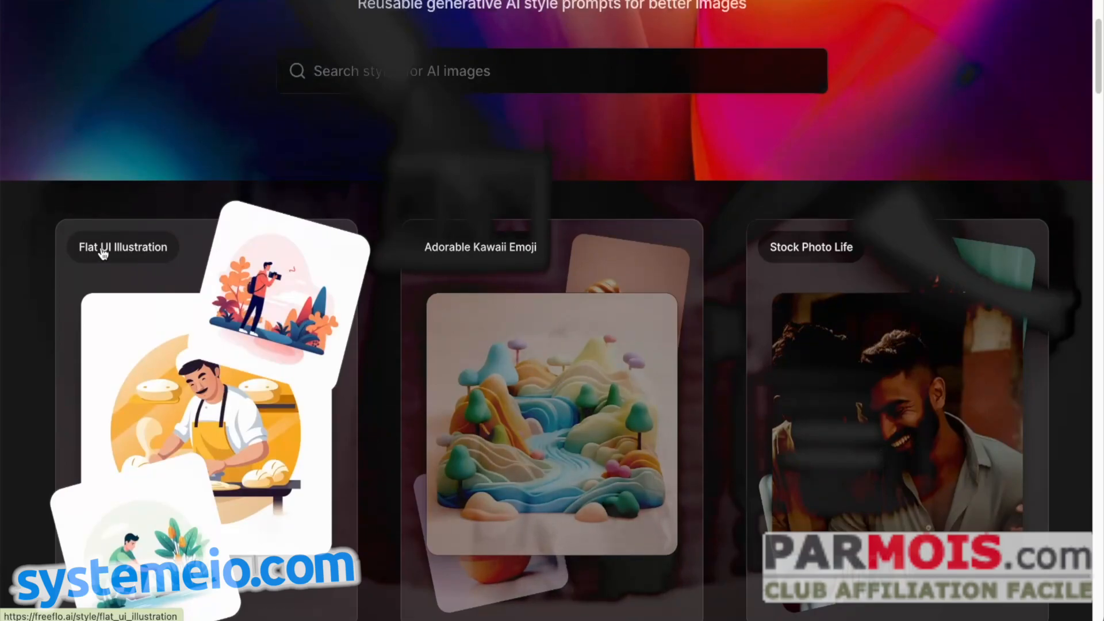
{"action": "left_click", "coordinate": [229, 400]}
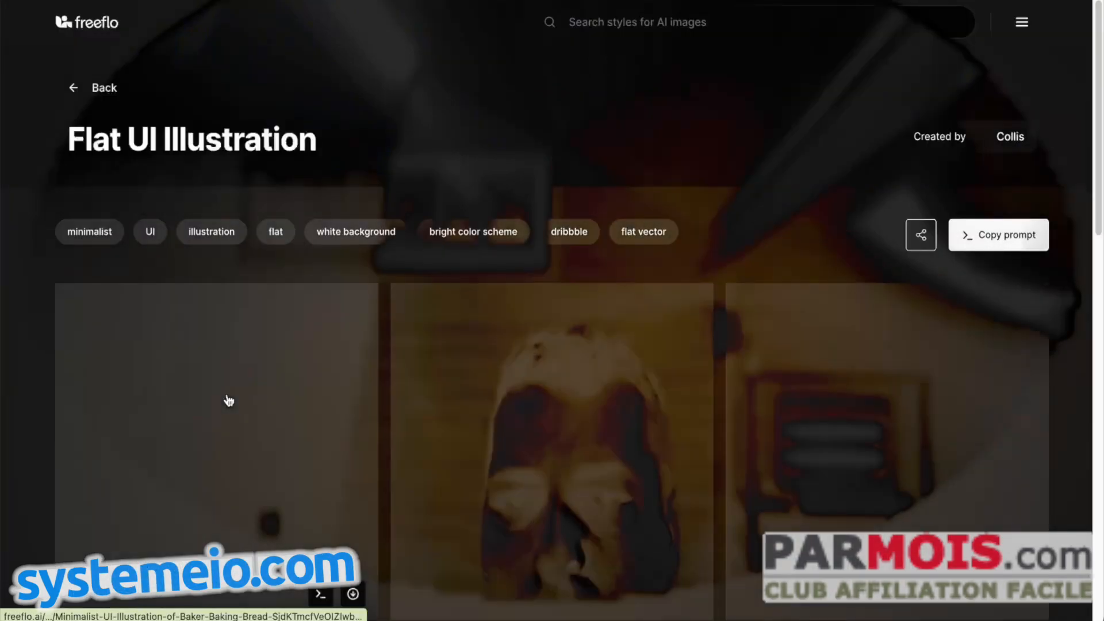
{"action": "scroll", "coordinate": [833, 248], "scroll_direction": "down", "scroll_amount": 5}
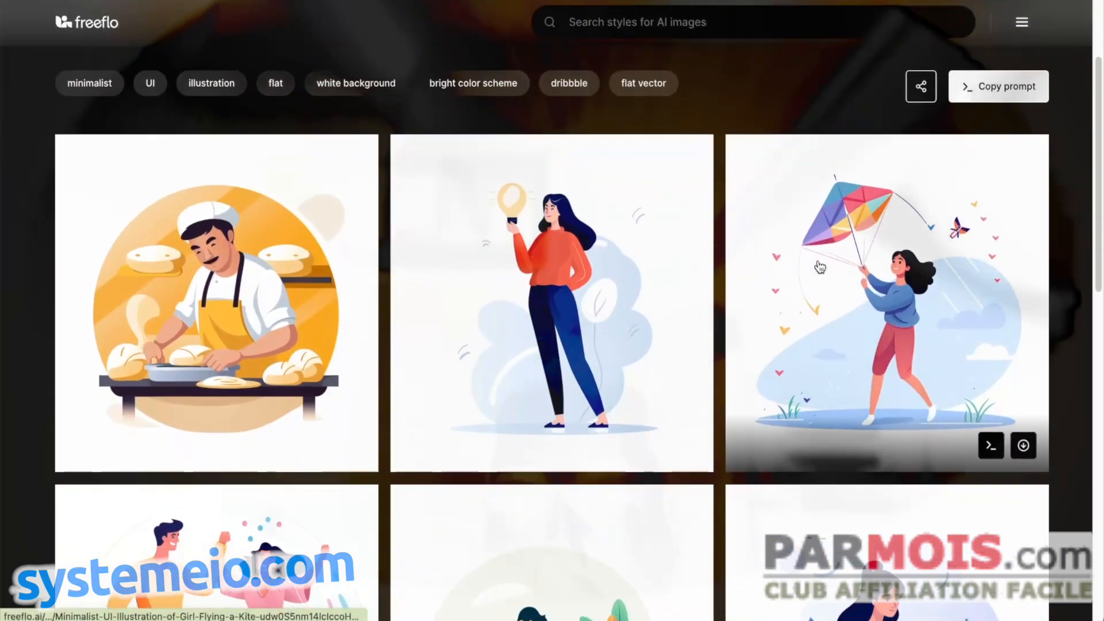
{"action": "scroll", "coordinate": [805, 414], "scroll_direction": "down", "scroll_amount": 3}
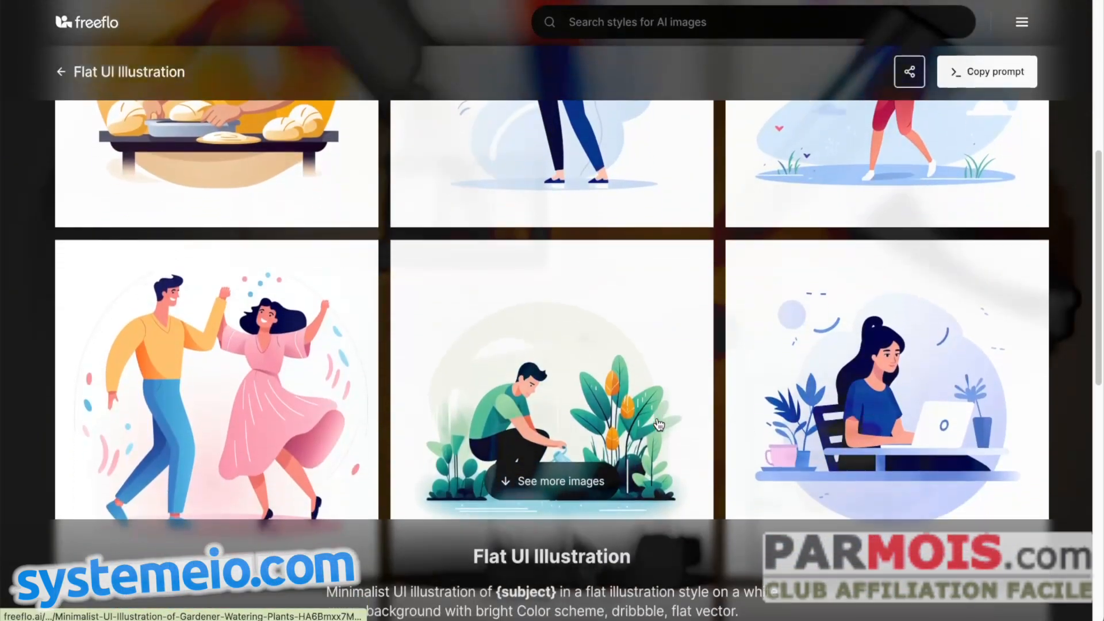
{"action": "scroll", "coordinate": [852, 397], "scroll_direction": "up", "scroll_amount": 8}
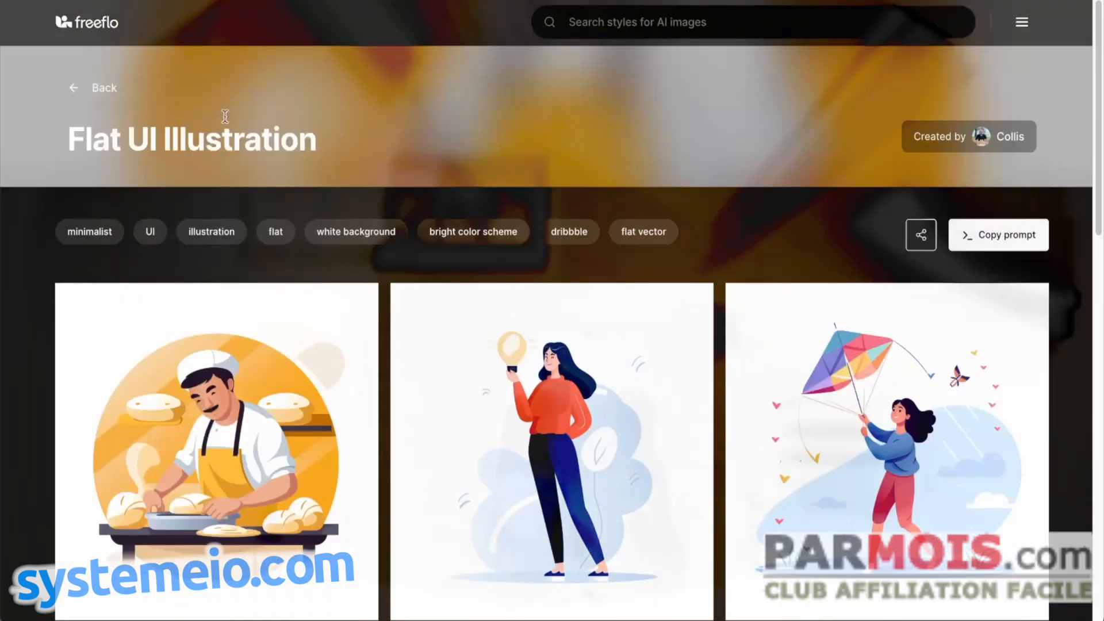
{"action": "left_click", "coordinate": [78, 92]}
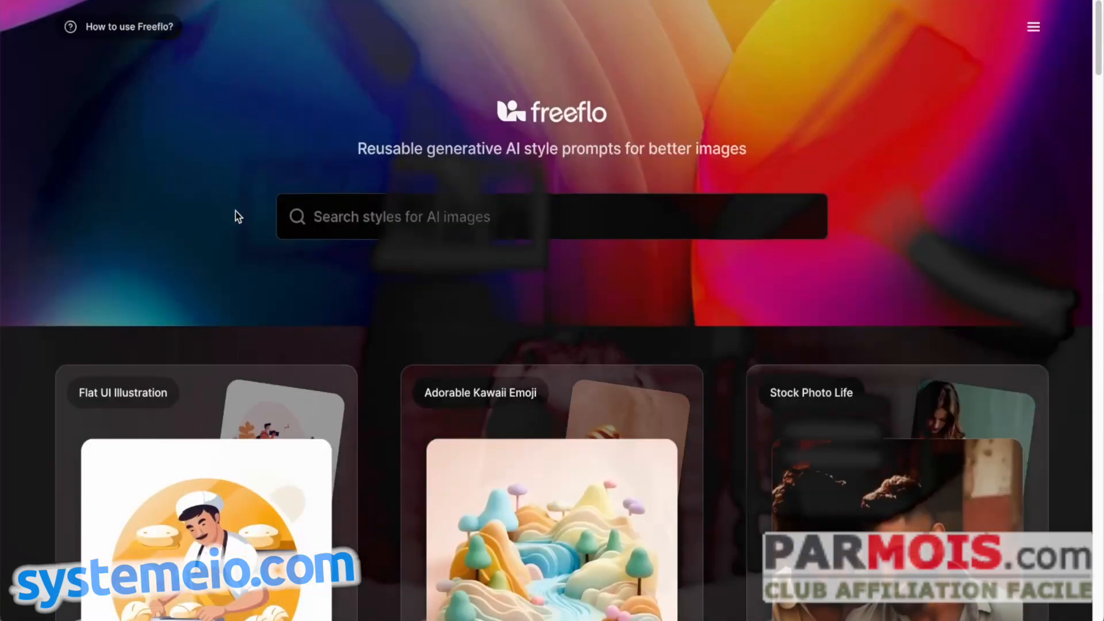
- Browse the gallery of AI image styles, comparing the preview images and names of the available styles
{"action": "scroll", "coordinate": [236, 214], "scroll_direction": "down", "scroll_amount": 5}
{"action": "scroll", "coordinate": [314, 391], "scroll_direction": "down", "scroll_amount": 5}
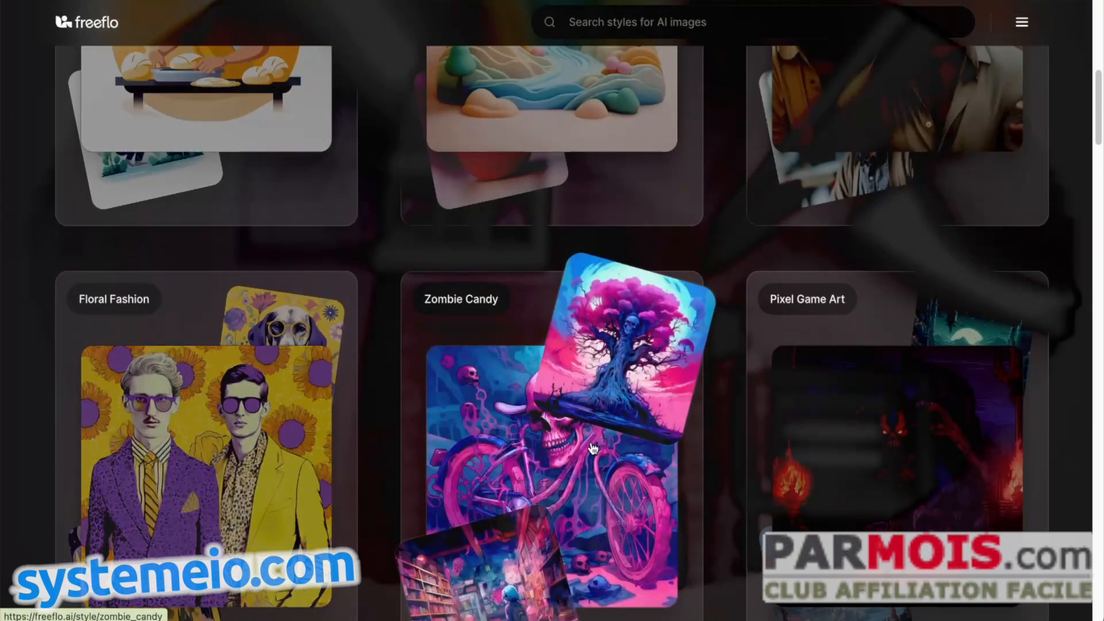
{"action": "scroll", "coordinate": [592, 447], "scroll_direction": "down", "scroll_amount": 20}
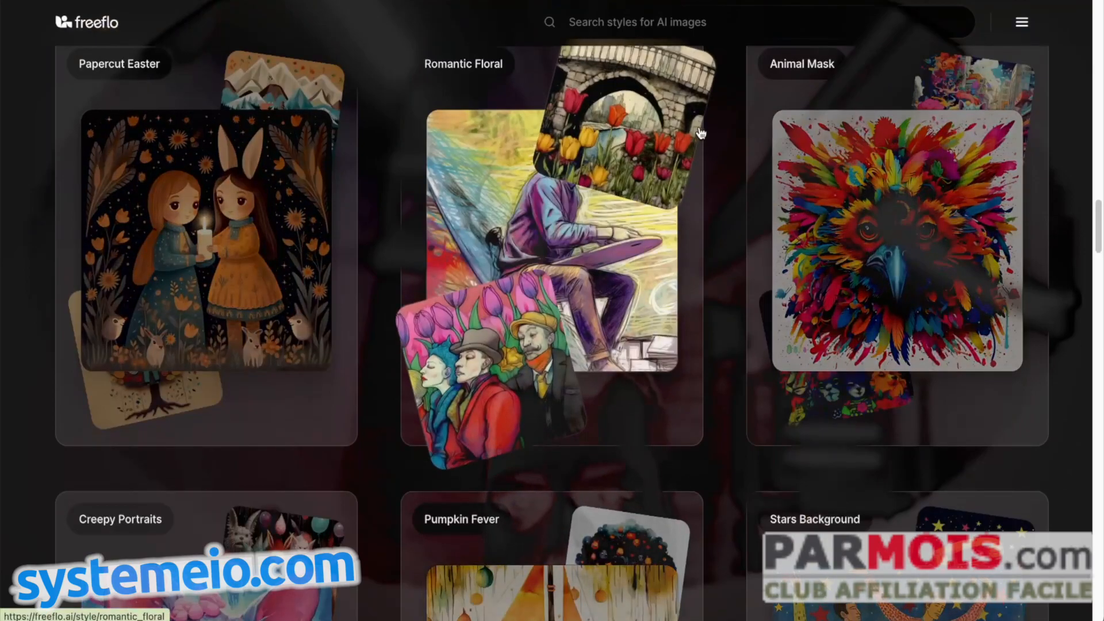
{"action": "scroll", "coordinate": [700, 133], "scroll_direction": "down", "scroll_amount": 20}
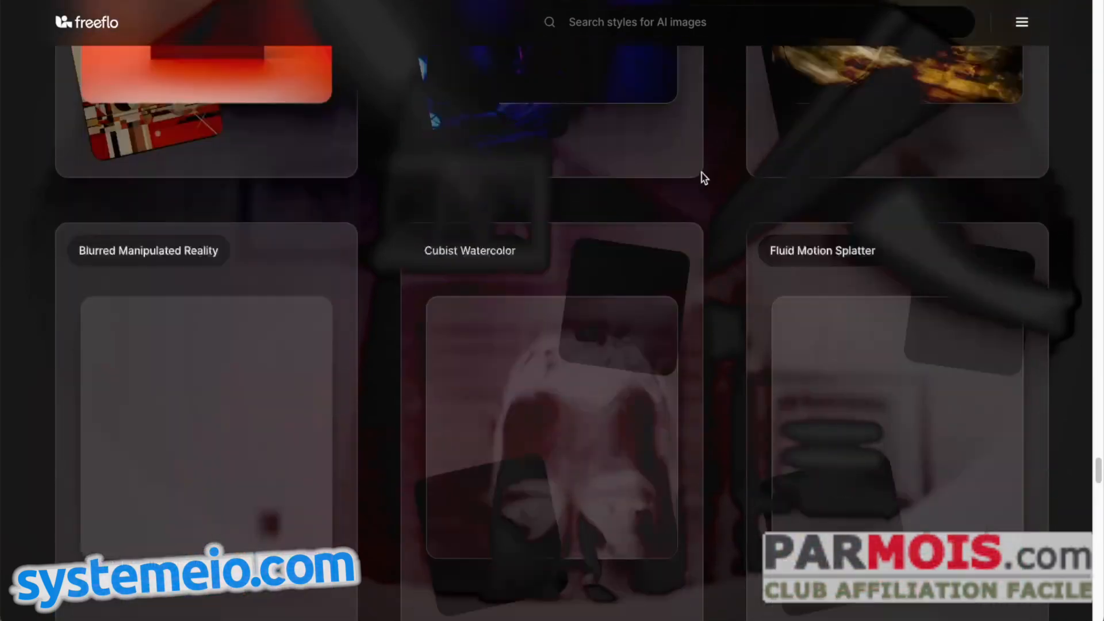
{"action": "scroll", "coordinate": [701, 173], "scroll_direction": "down", "scroll_amount": 20}
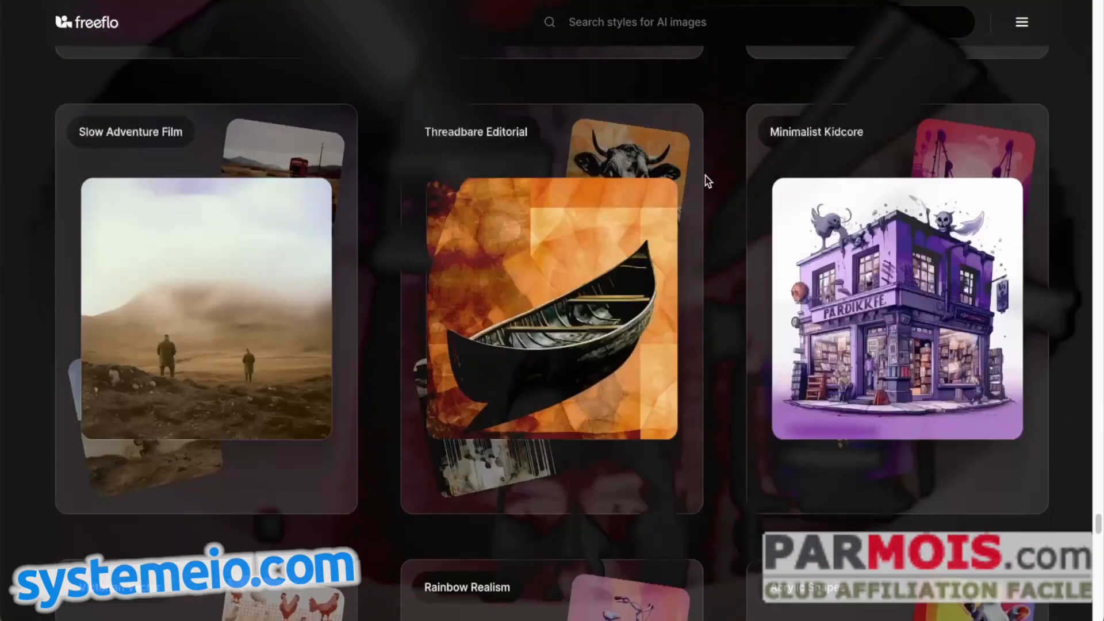
{"action": "scroll", "coordinate": [707, 182], "scroll_direction": "down", "scroll_amount": 20}
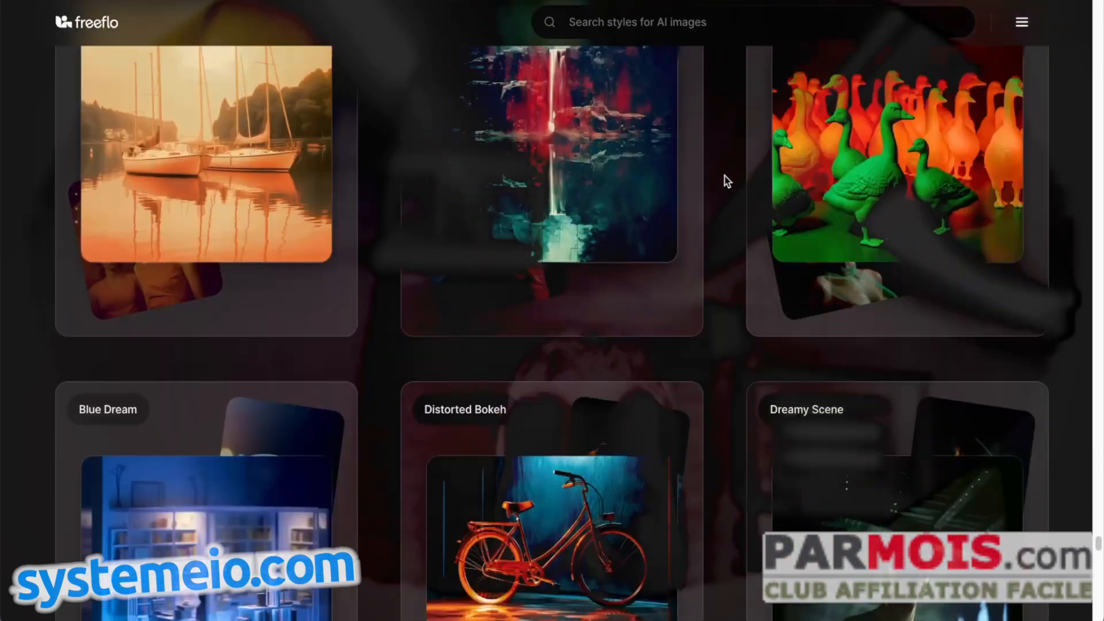
{"action": "scroll", "coordinate": [725, 180], "scroll_direction": "down", "scroll_amount": 20}
{"action": "scroll", "coordinate": [715, 187], "scroll_direction": "down", "scroll_amount": 20}
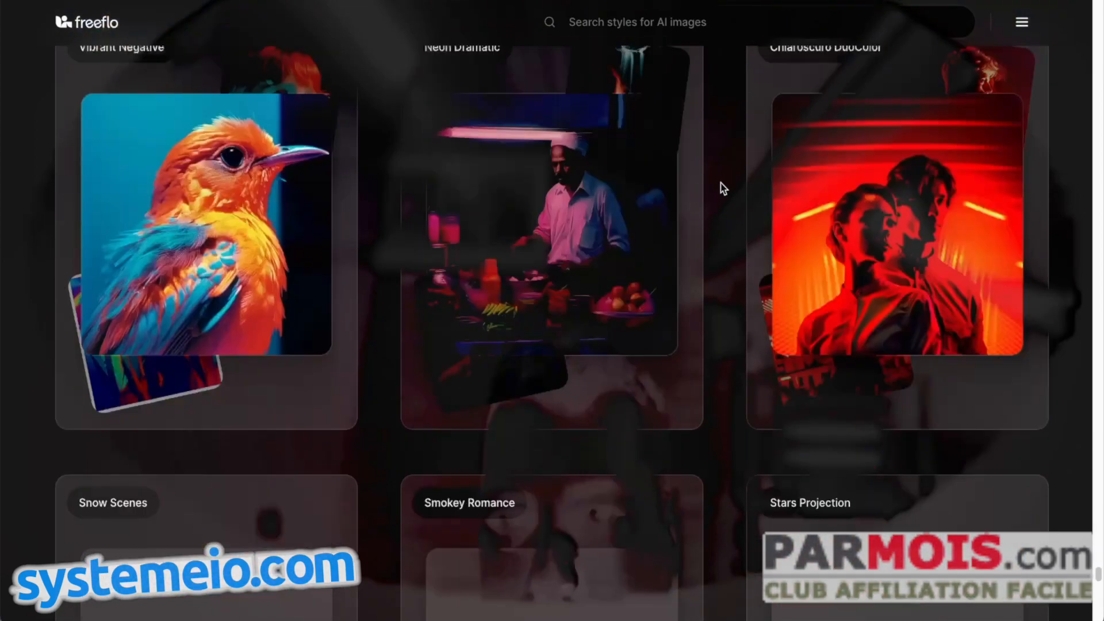
{"action": "scroll", "coordinate": [723, 189], "scroll_direction": "down", "scroll_amount": 20}
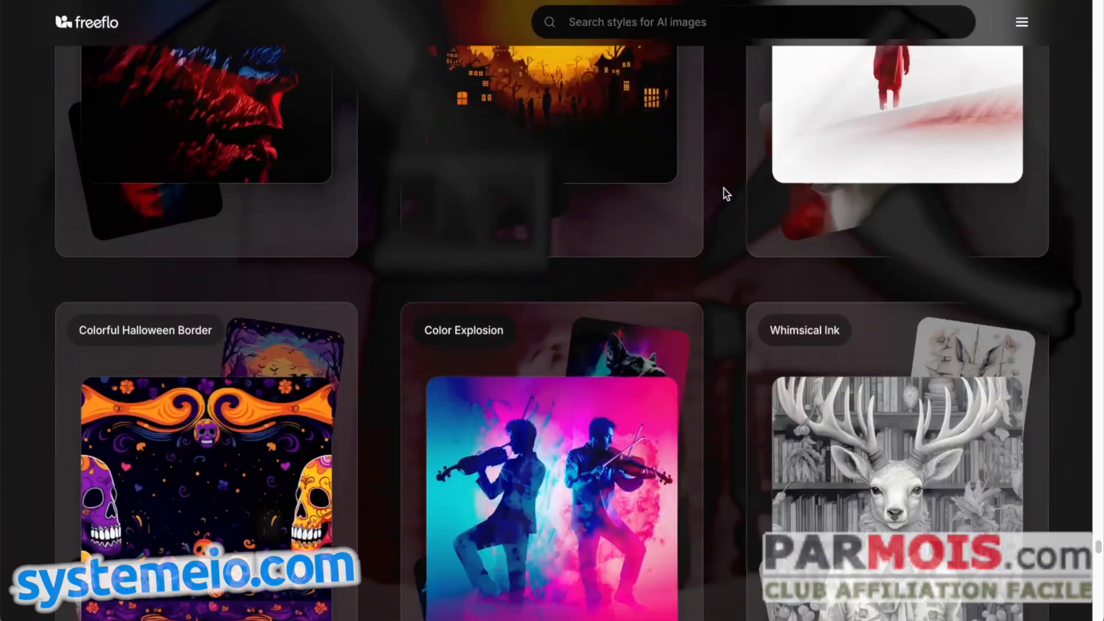
{"action": "scroll", "coordinate": [725, 186], "scroll_direction": "down", "scroll_amount": 20}
{"action": "scroll", "coordinate": [728, 187], "scroll_direction": "down", "scroll_amount": 20}
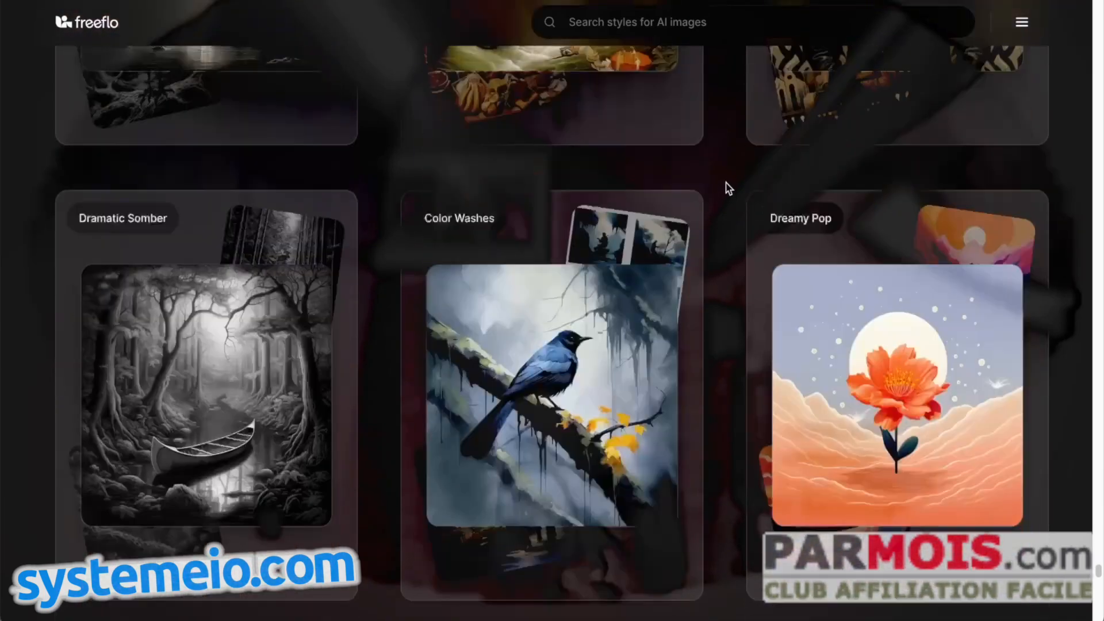
{"action": "scroll", "coordinate": [728, 184], "scroll_direction": "down", "scroll_amount": 10}
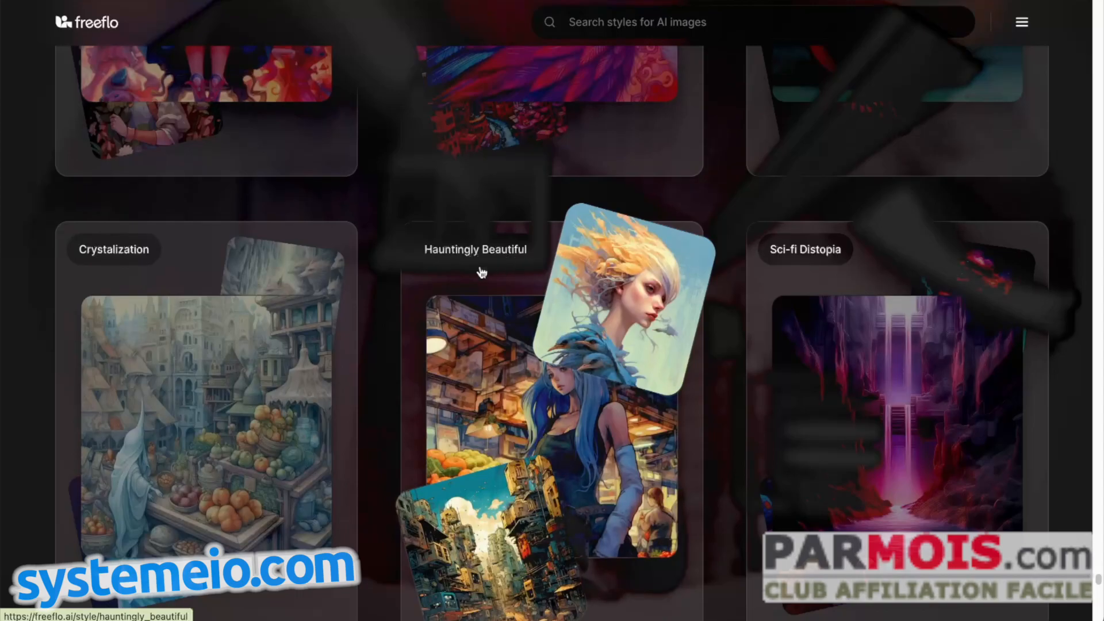
{"action": "scroll", "coordinate": [741, 250], "scroll_direction": "down", "scroll_amount": 10}
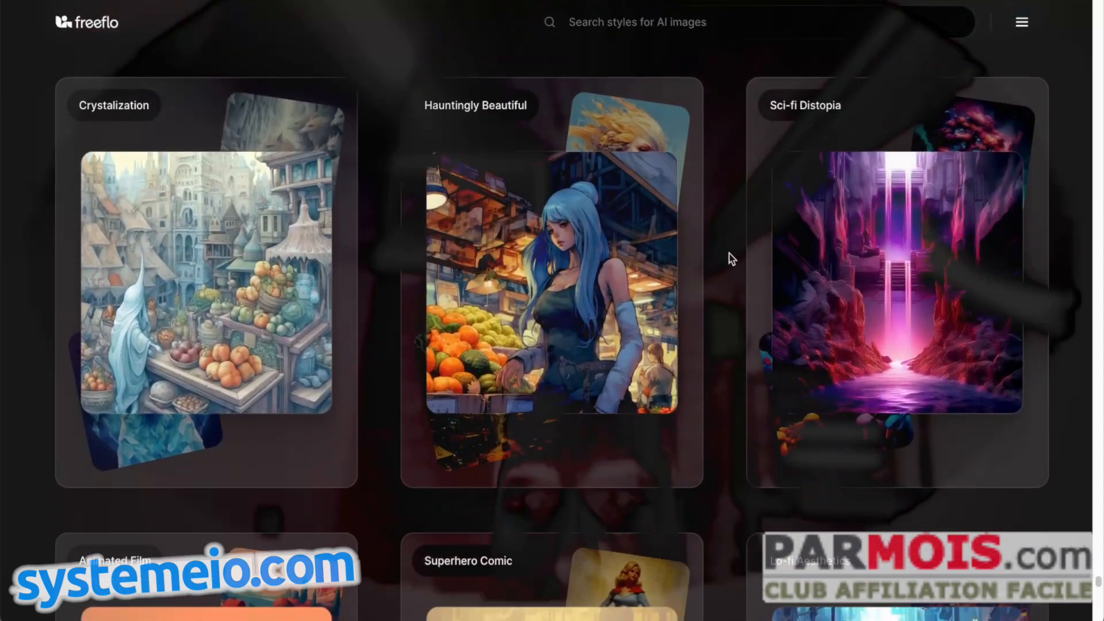
{"action": "scroll", "coordinate": [733, 256], "scroll_direction": "down", "scroll_amount": 20}
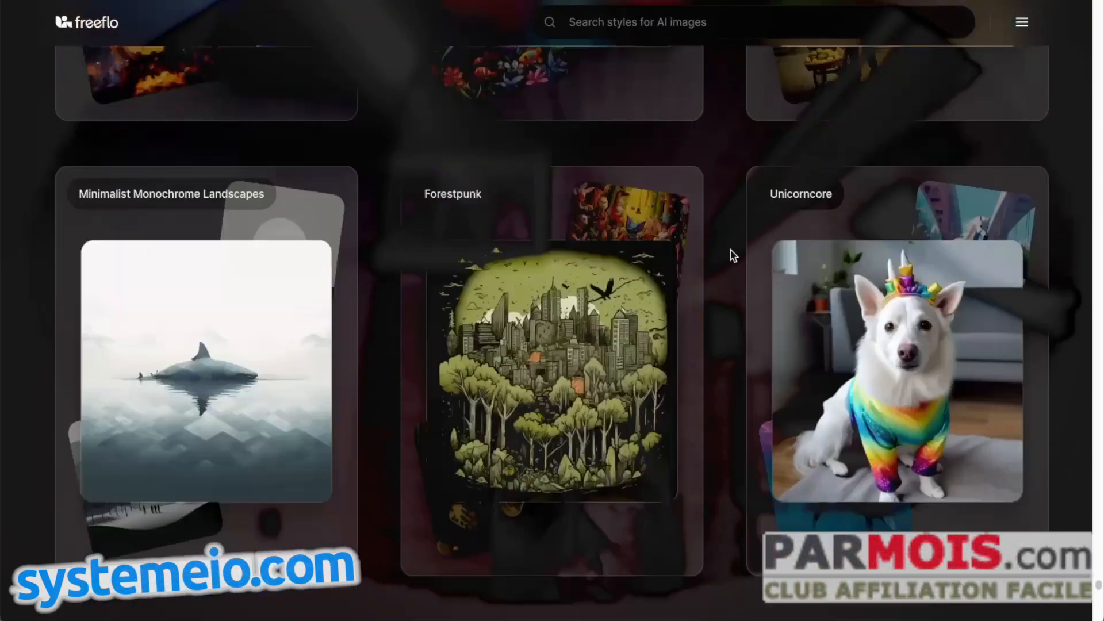
{"action": "scroll", "coordinate": [733, 256], "scroll_direction": "down", "scroll_amount": 15}
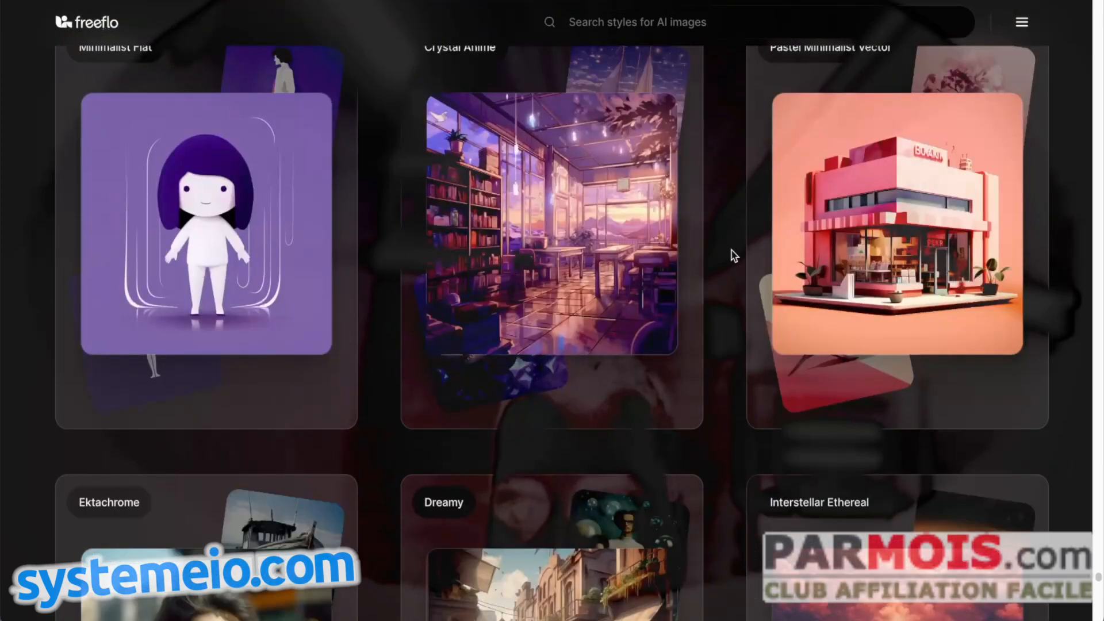
{"action": "scroll", "coordinate": [734, 255], "scroll_direction": "down", "scroll_amount": 15}
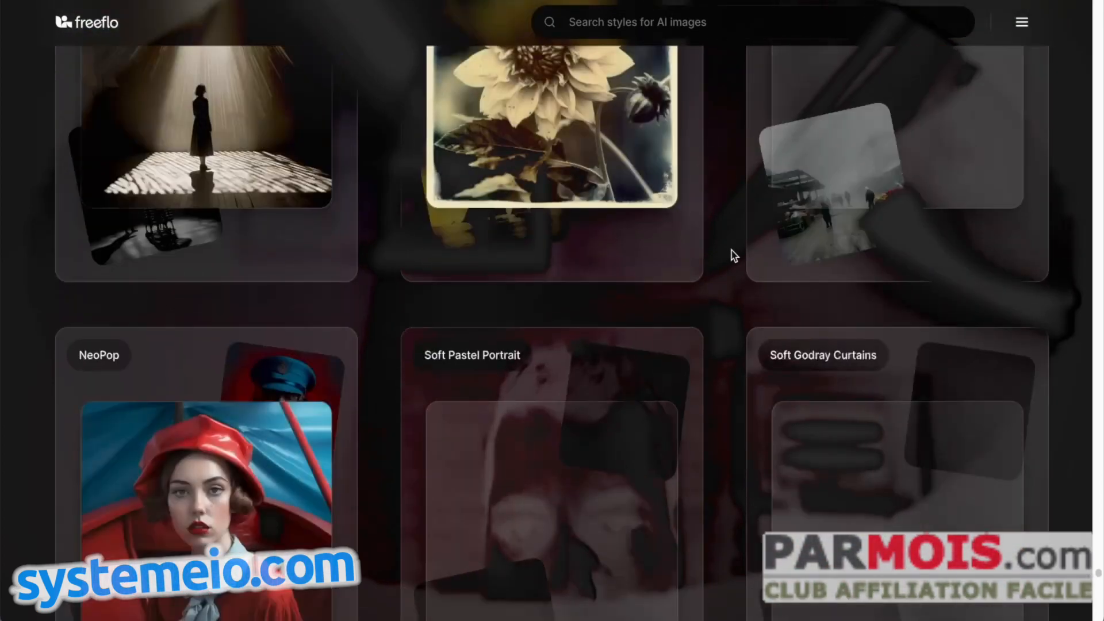
{"action": "scroll", "coordinate": [739, 243], "scroll_direction": "down", "scroll_amount": 10}
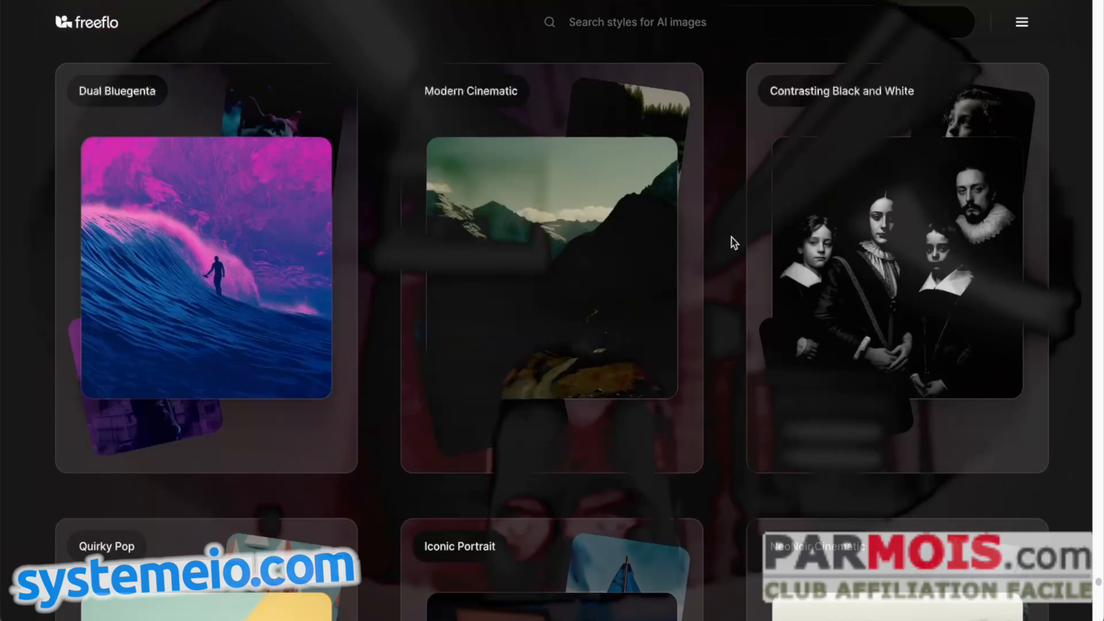
{"action": "scroll", "coordinate": [734, 242], "scroll_direction": "down", "scroll_amount": 3}
{"action": "scroll", "coordinate": [735, 240], "scroll_direction": "down", "scroll_amount": 20}
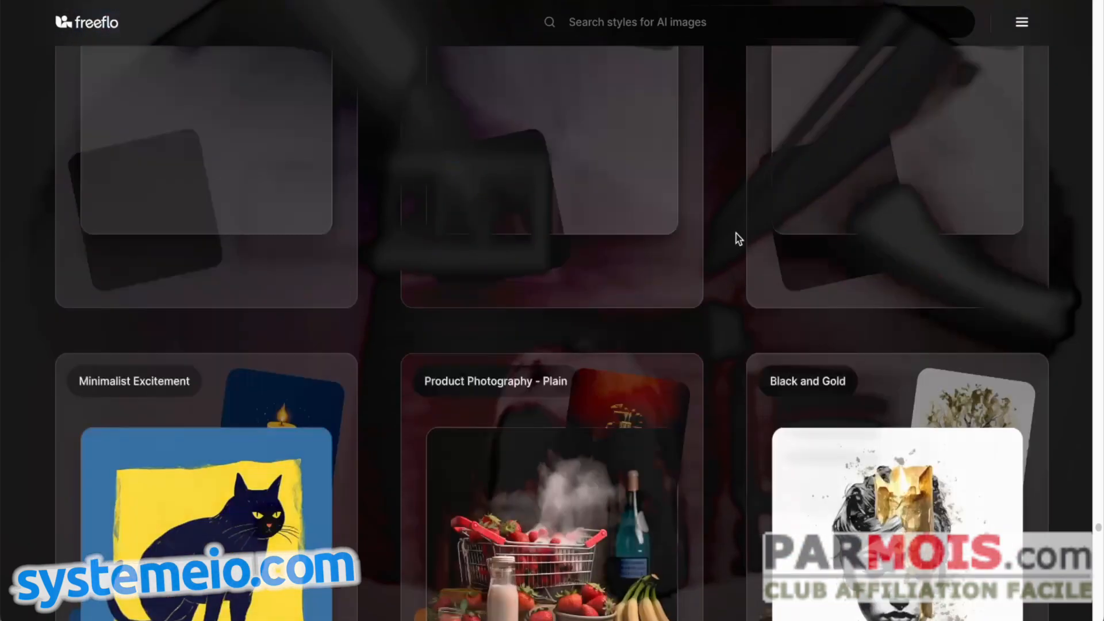
{"action": "scroll", "coordinate": [739, 239], "scroll_direction": "down", "scroll_amount": 20}
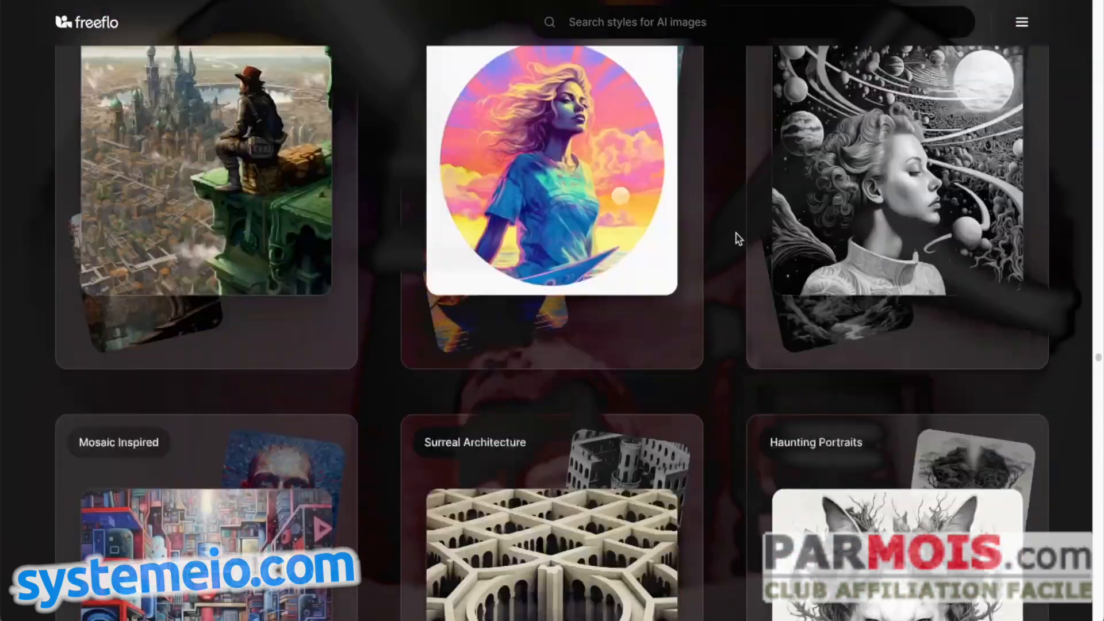
{"action": "scroll", "coordinate": [739, 239], "scroll_direction": "down", "scroll_amount": 20}
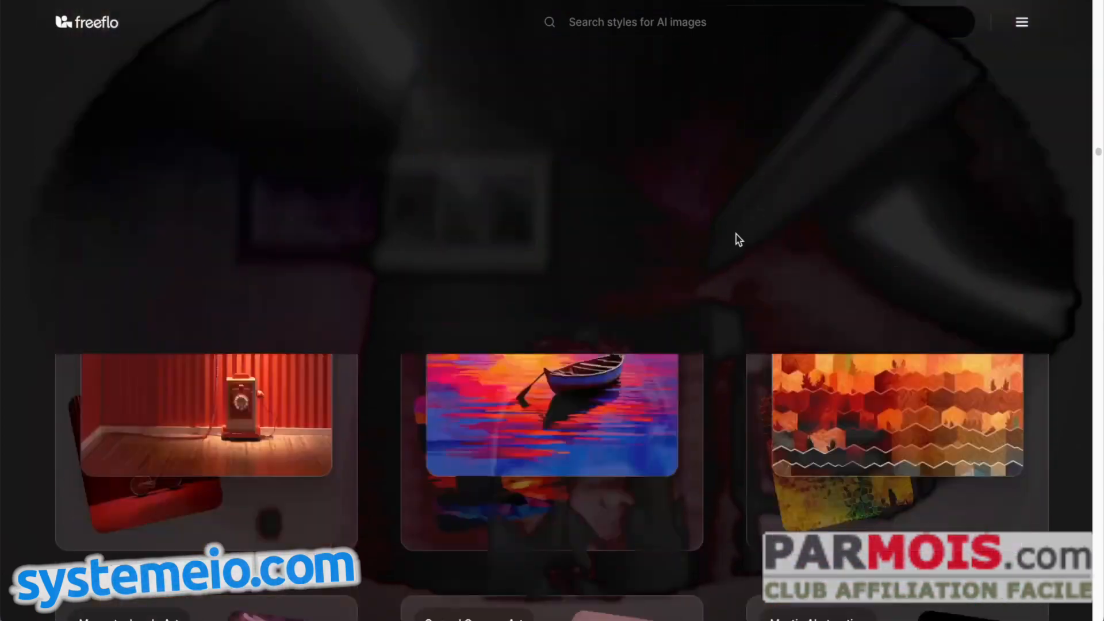
{"action": "scroll", "coordinate": [739, 239], "scroll_direction": "down", "scroll_amount": 20}
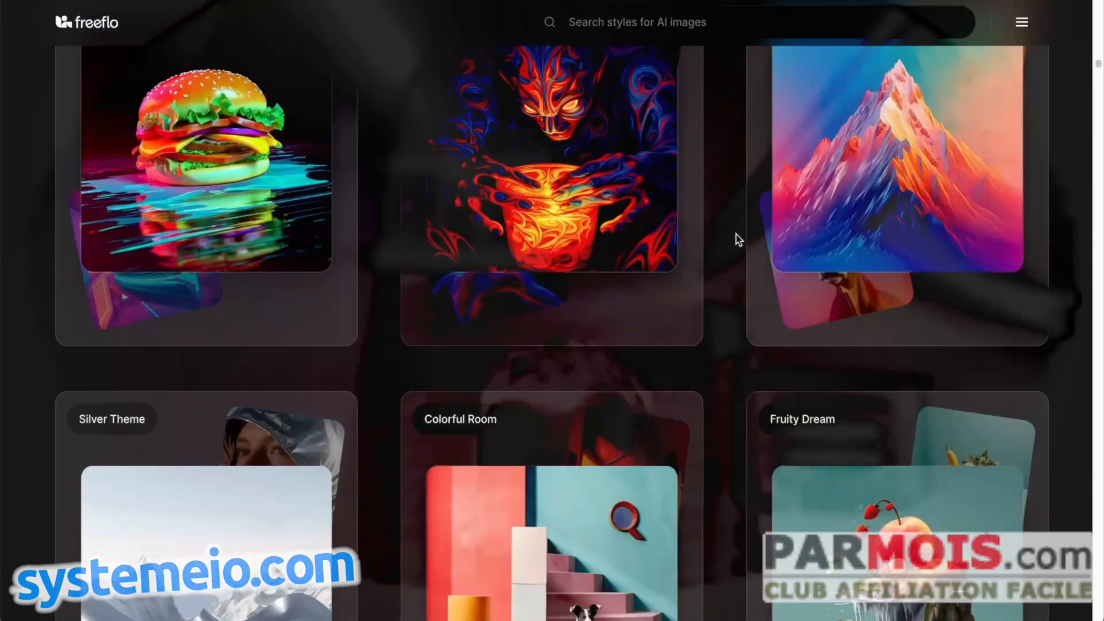
{"action": "scroll", "coordinate": [738, 239], "scroll_direction": "up", "scroll_amount": 1}
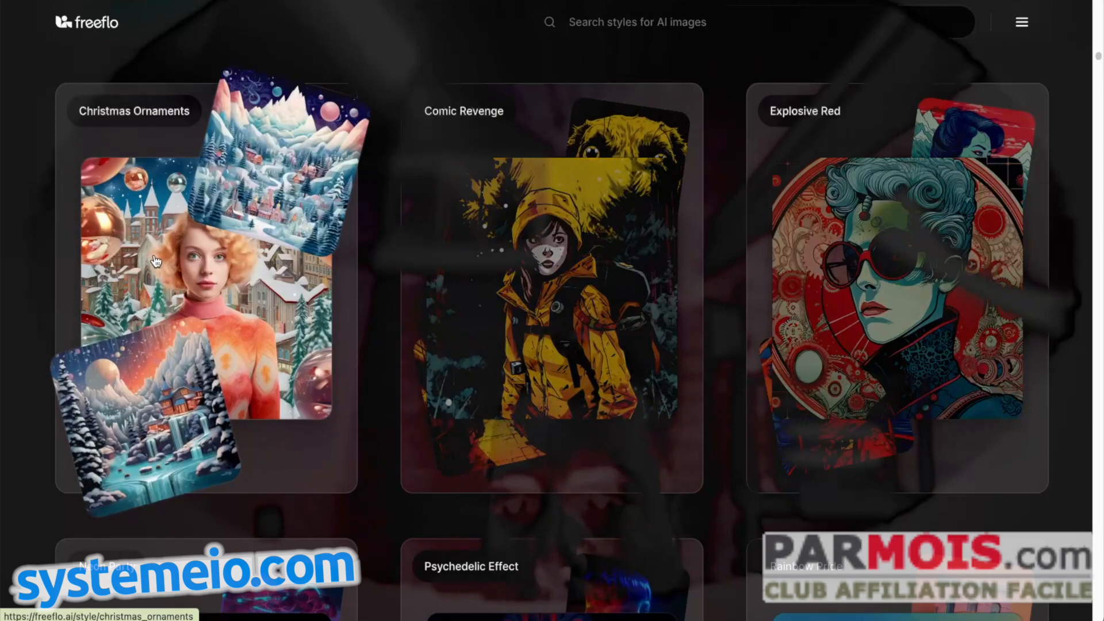
- Open the Christmas Ornaments style, review its sample images, and copy its full style prompt
{"action": "left_click", "coordinate": [154, 259]}
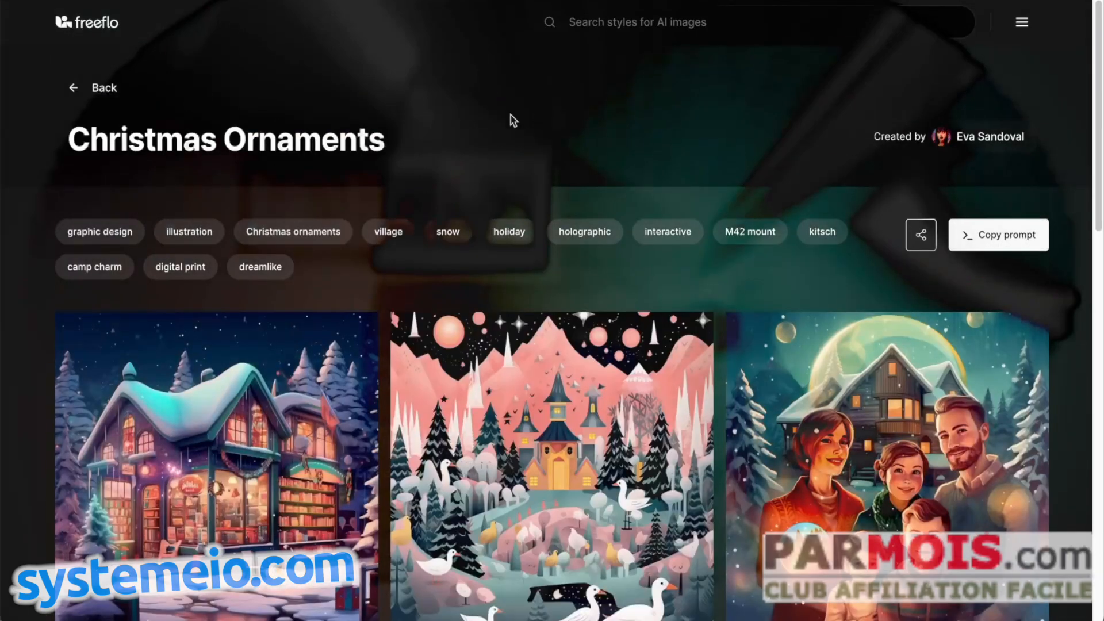
{"action": "scroll", "coordinate": [722, 301], "scroll_direction": "down", "scroll_amount": 8}
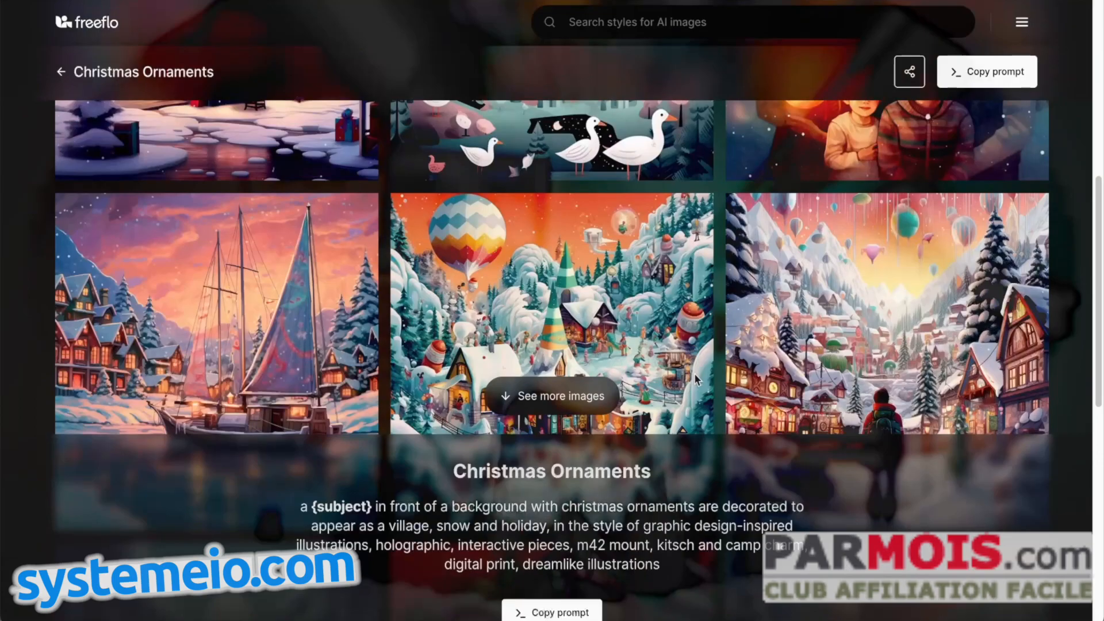
{"action": "scroll", "coordinate": [711, 341], "scroll_direction": "up", "scroll_amount": 8}
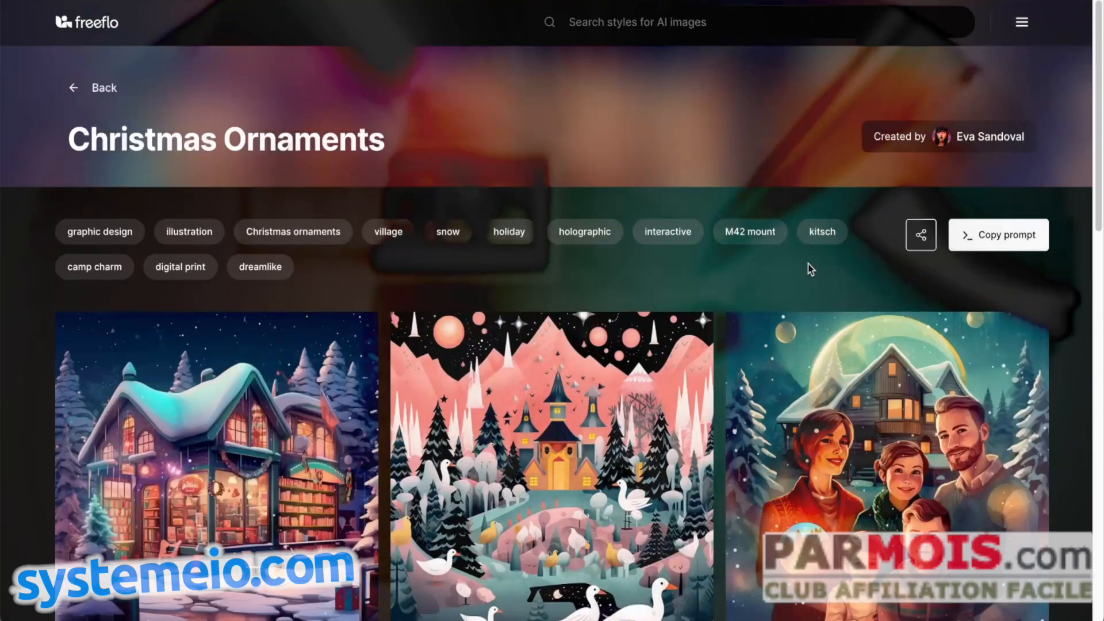
{"action": "mouse_move", "coordinate": [997, 244]}
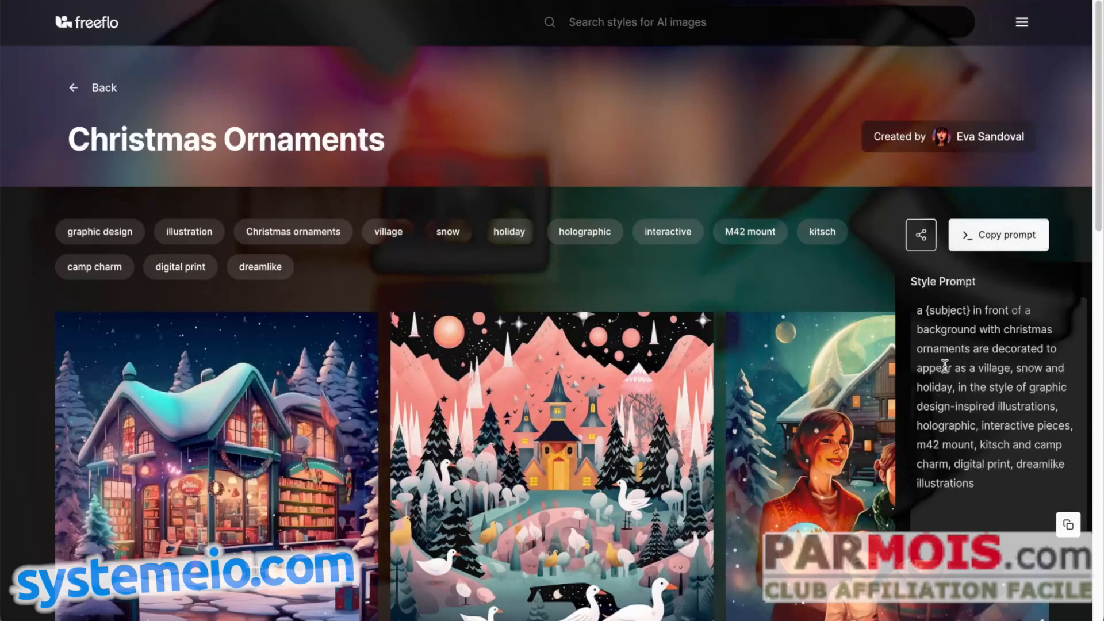
{"action": "left_click", "coordinate": [1067, 526]}
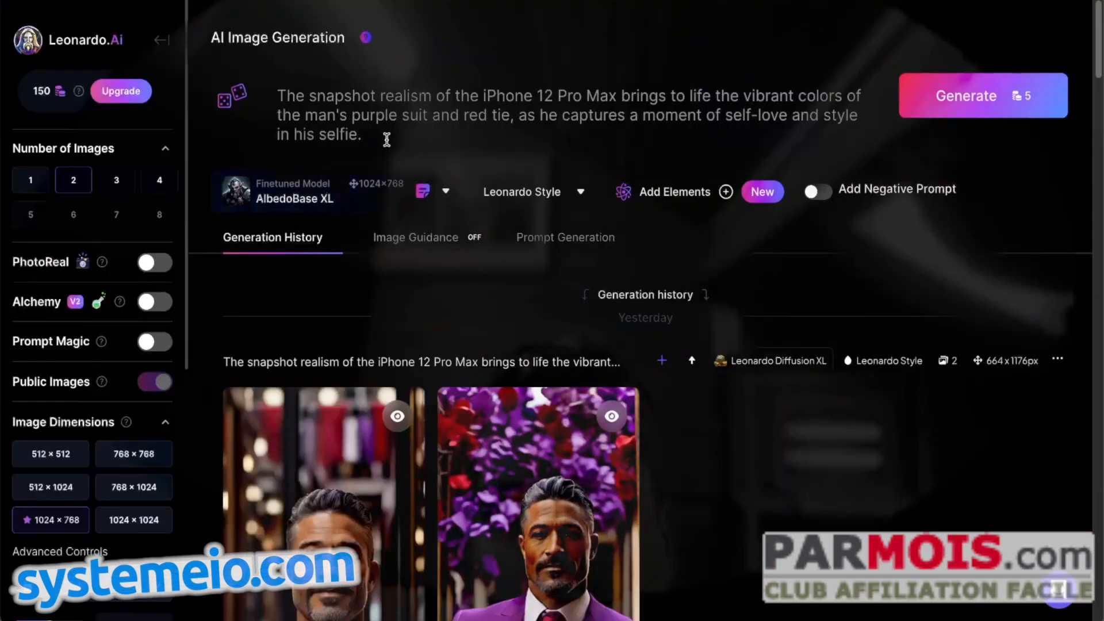
- In Leonardo.Ai, replace the prompt with the copied style prompt, using "a blond man with a short beard wearing a purple suit and a red tie" as subject
{"action": "left_click_drag", "start_coordinate": [386, 140], "coordinate": [268, 77]}
{"action": "type", "text": "a {subject} in front of a background with christmas ornaments are decorated to appear as a village, snow and holiday, in the style of graphic design-inspired illustrations, holographic, interactive pieces, m42 mount, kitsch and camp charm, digital print, dreamlike illustrations"}
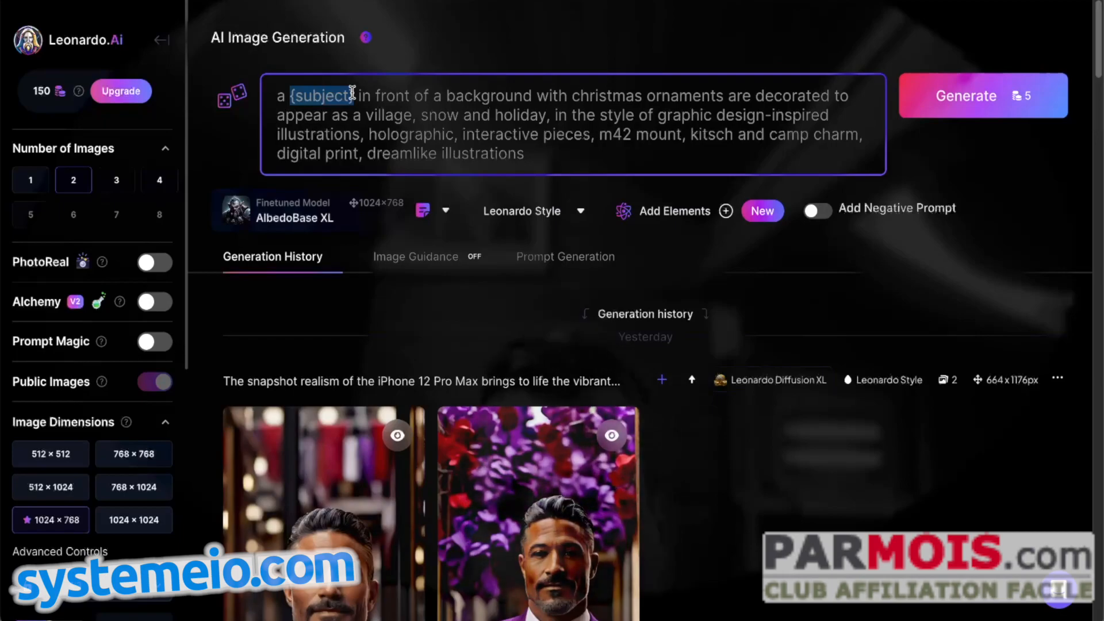
{"action": "type", "text": "a blond man with a short beard wearing a purple suit and a red tie"}
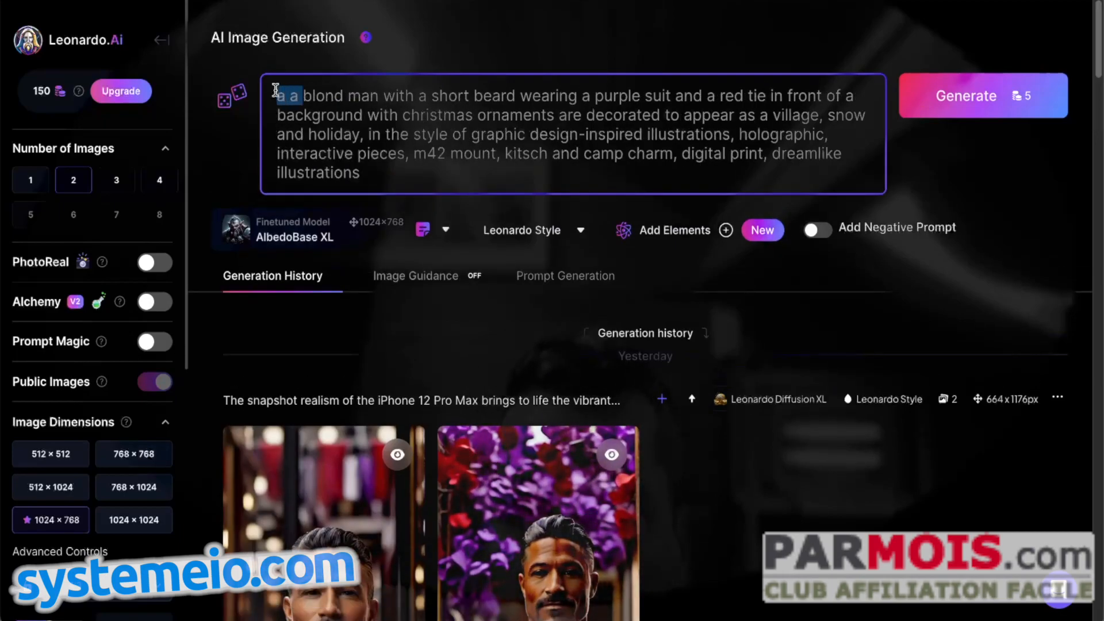
{"action": "type", "text": "a"}
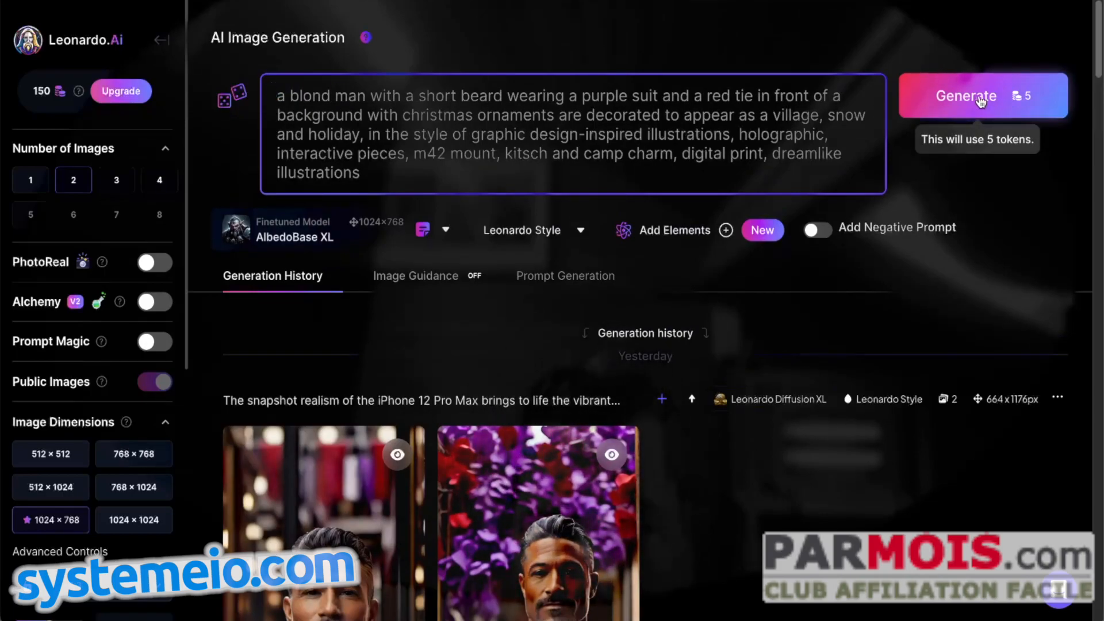
- Set the number of images to 4 and generate the Christmas village images of the blond man
{"action": "left_click", "coordinate": [144, 182]}
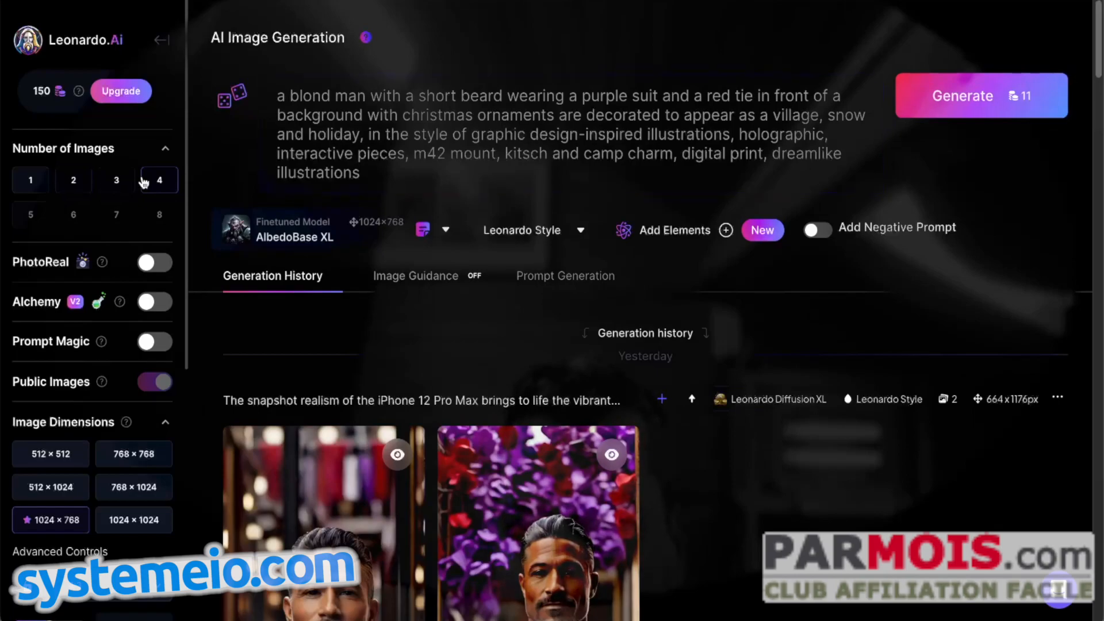
{"action": "left_click", "coordinate": [957, 105]}
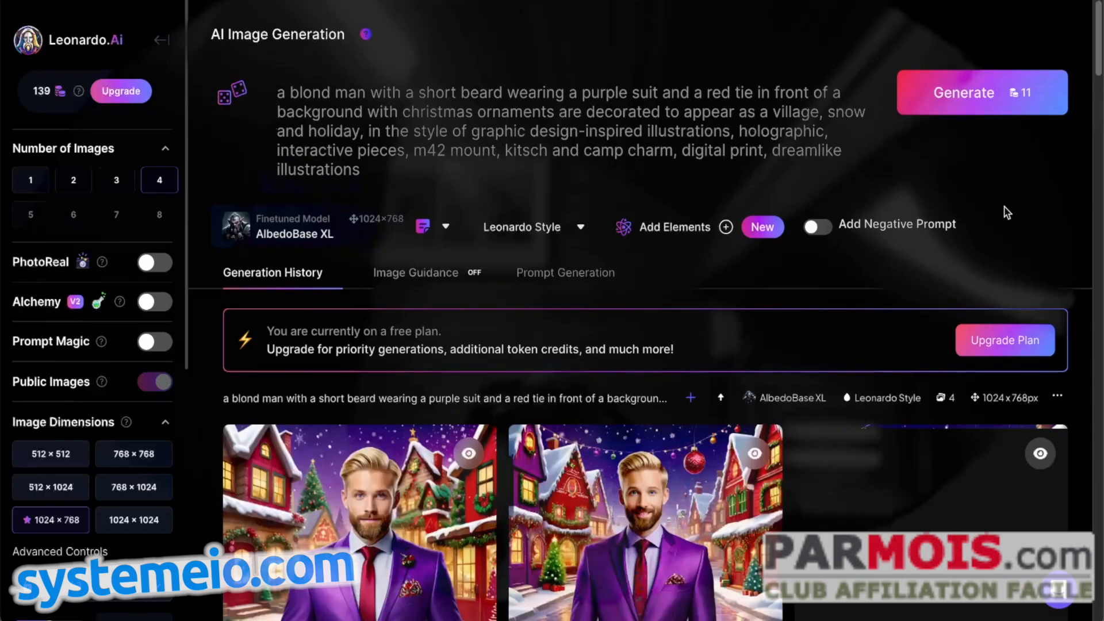
{"action": "scroll", "coordinate": [1006, 208], "scroll_direction": "down", "scroll_amount": 5}
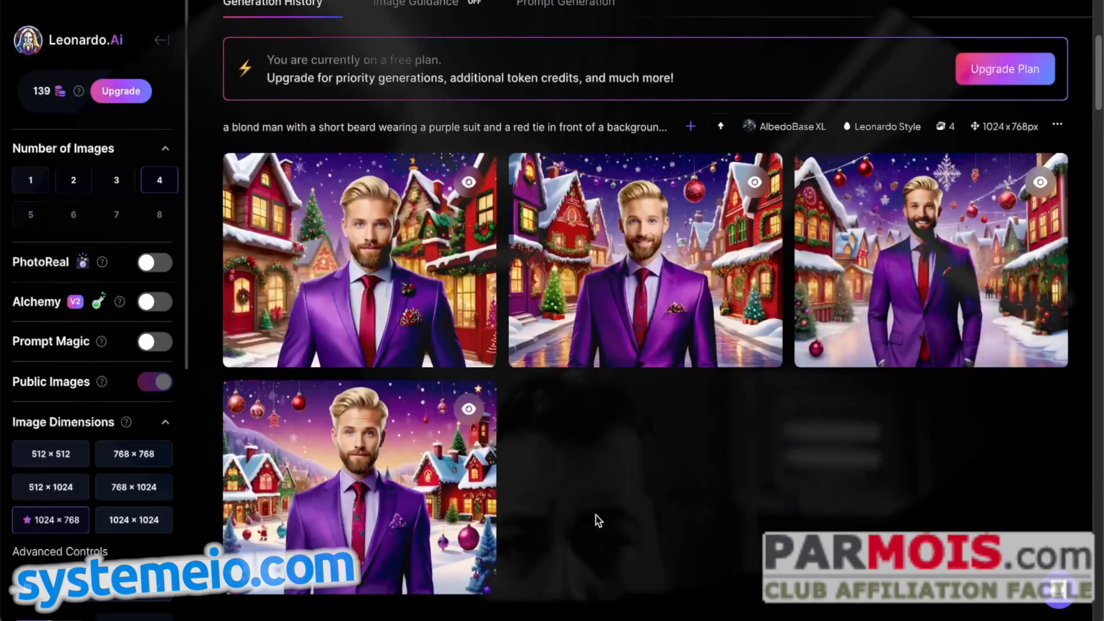
- Enlarge the generated Christmas village images, look through them one by one, and close the enlarged view
{"action": "left_click", "coordinate": [393, 271]}
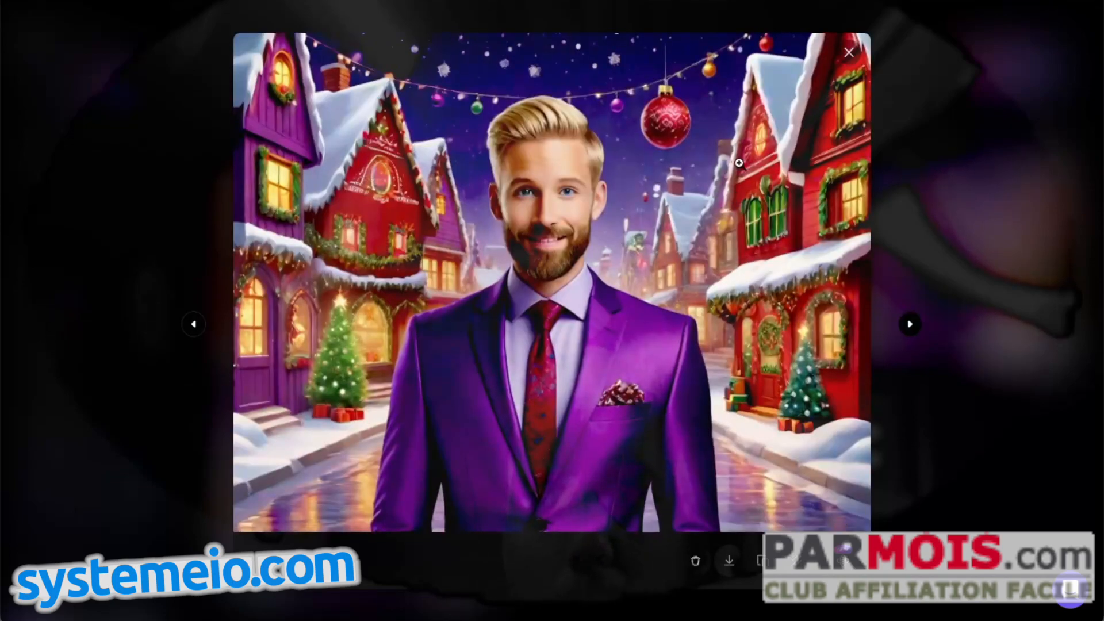
{"action": "left_click", "coordinate": [908, 325]}
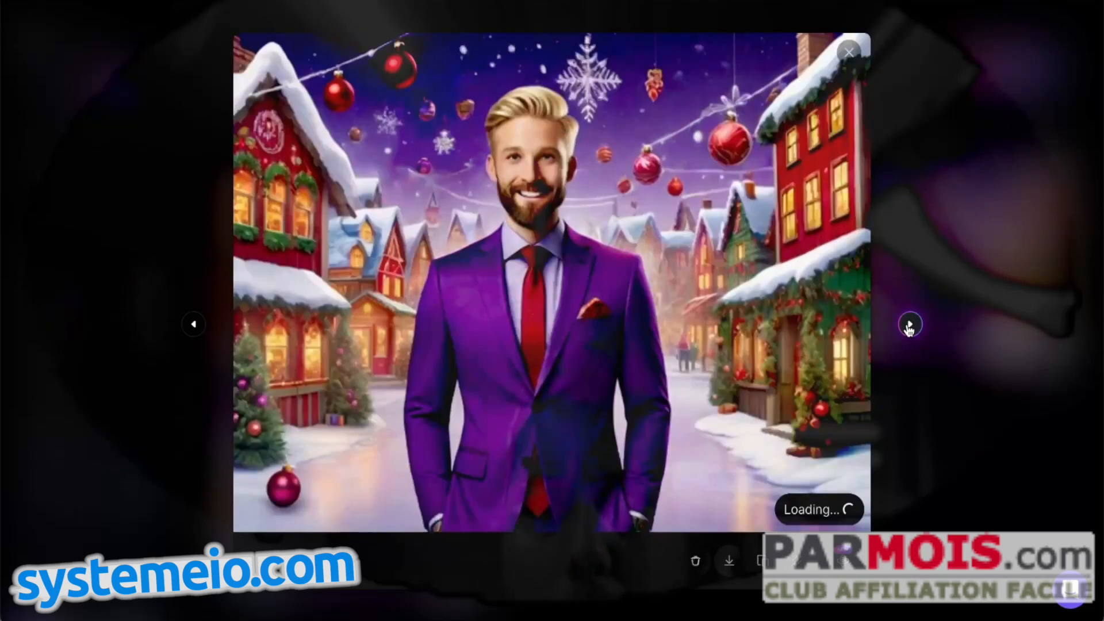
{"action": "left_click", "coordinate": [910, 323]}
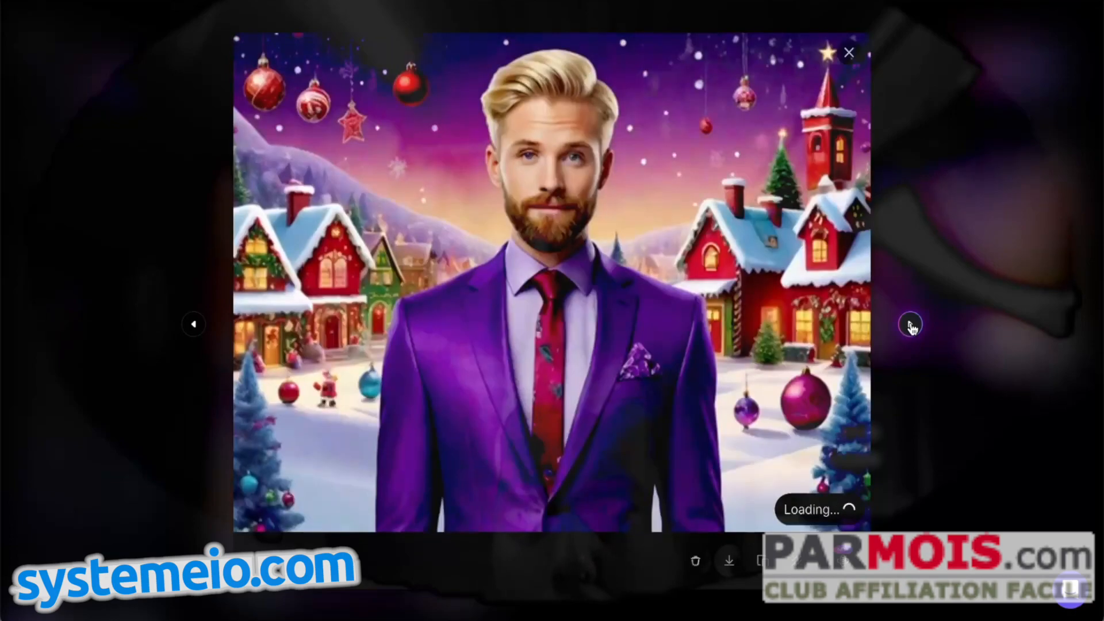
{"action": "left_click", "coordinate": [201, 154]}
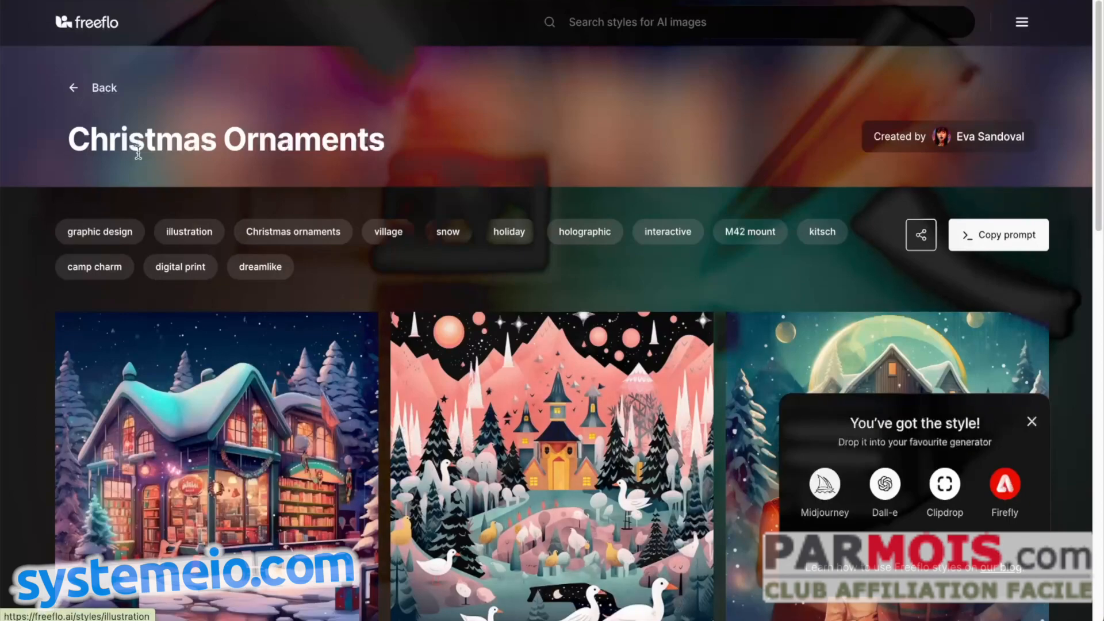
- On Freeflo, return to the style gallery, open the Flat UI Illustration style and copy its style prompt
{"action": "left_click", "coordinate": [74, 91]}
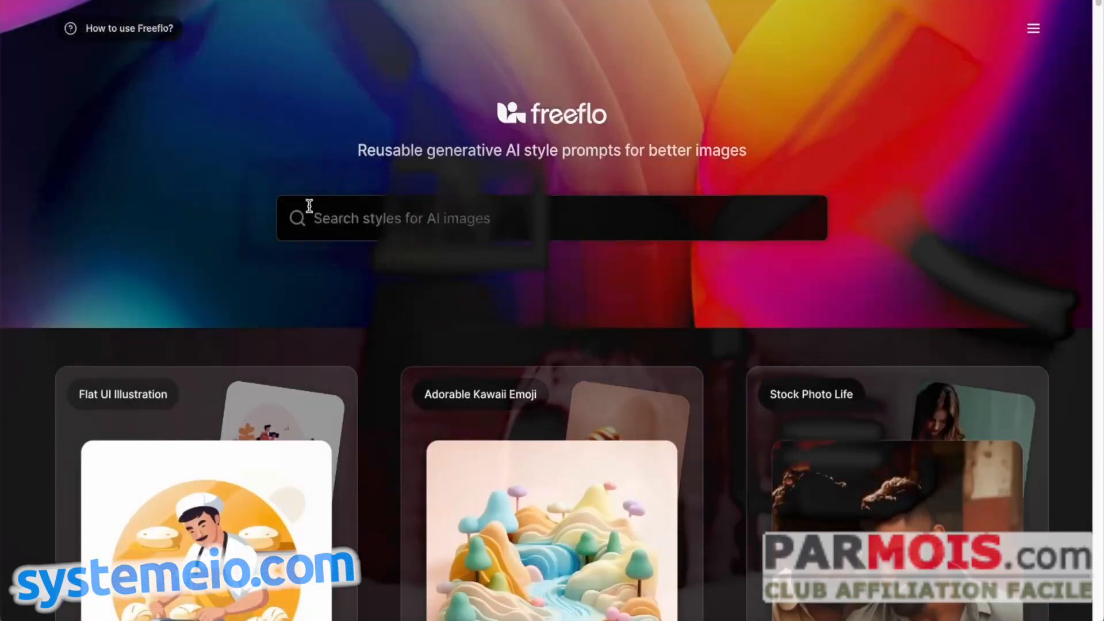
{"action": "scroll", "coordinate": [568, 260], "scroll_direction": "down", "scroll_amount": 1}
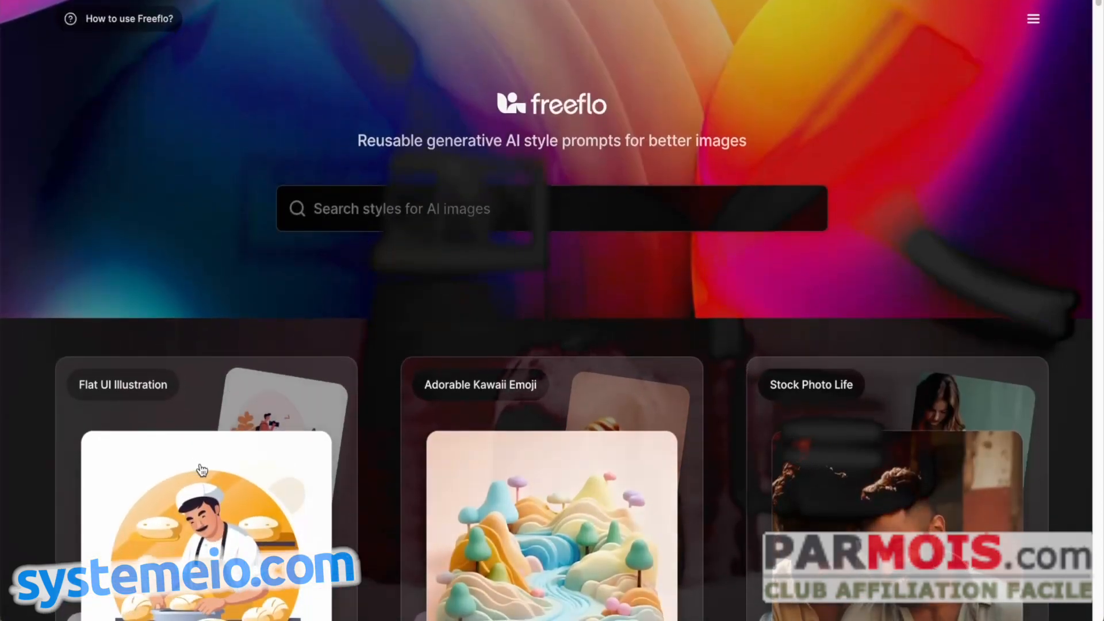
{"action": "left_click", "coordinate": [233, 470]}
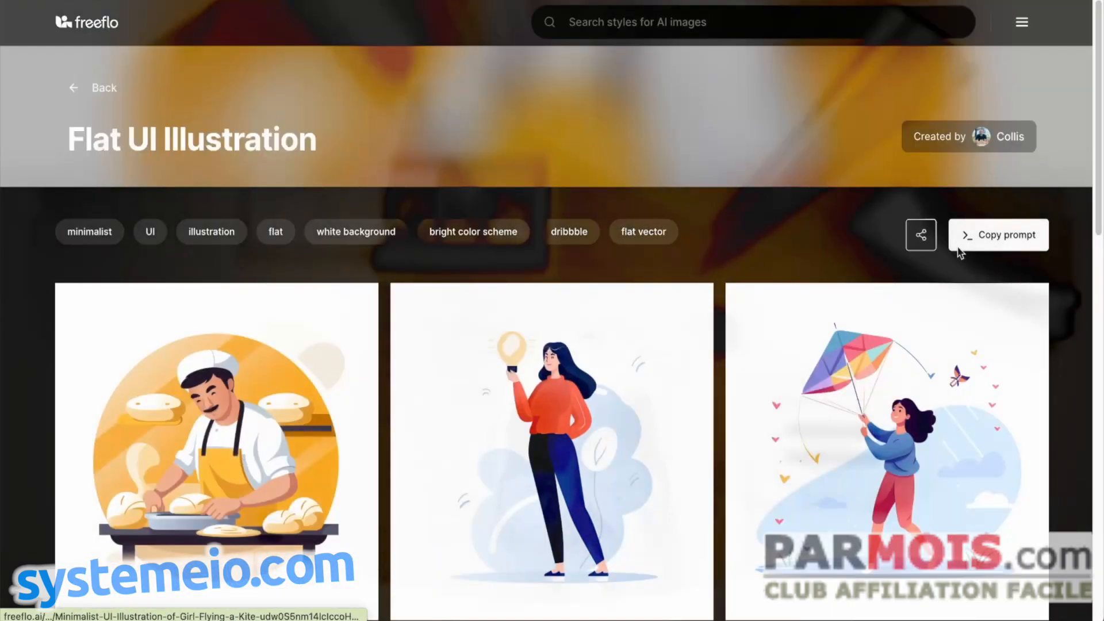
{"action": "left_click", "coordinate": [1006, 236]}
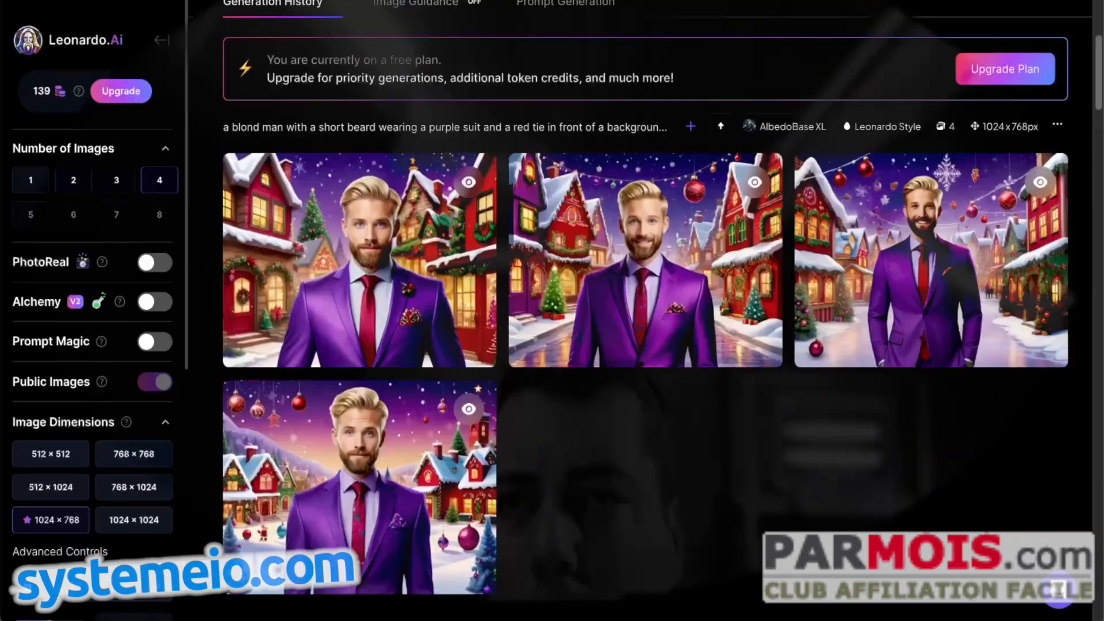
- In Leonardo.Ai, replace the prompt with the copied style prompt, using "a blond man with a short beard wearing a purple suit and a red tie" as subject
{"action": "scroll", "coordinate": [396, 184], "scroll_direction": "up", "scroll_amount": 5}
{"action": "left_click_drag", "start_coordinate": [368, 172], "coordinate": [272, 98]}
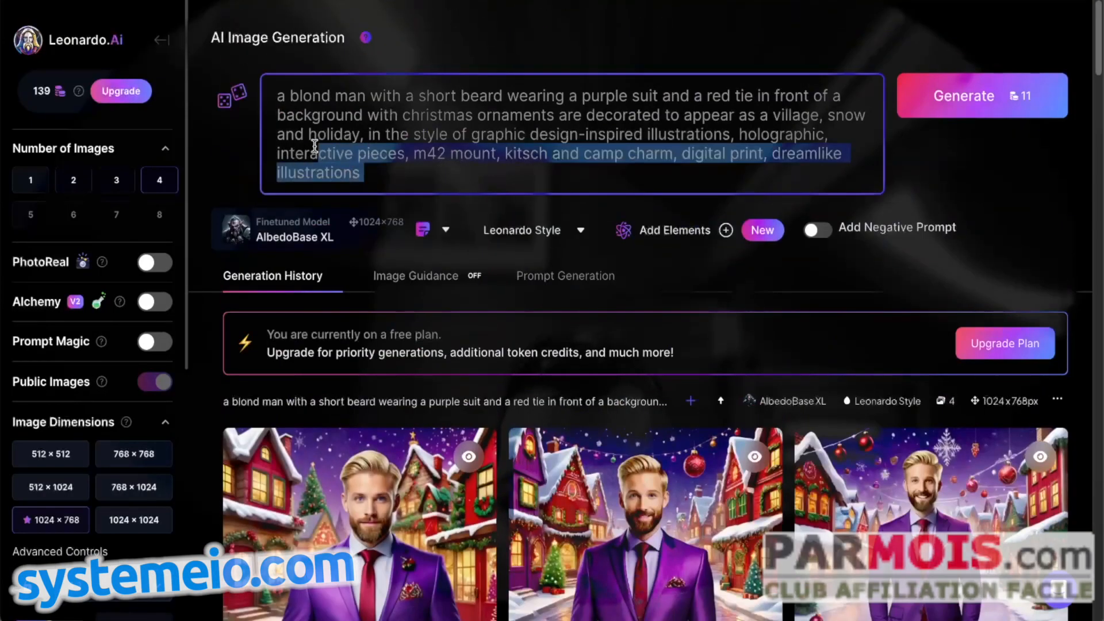
{"action": "key", "text": "ctrl+v"}
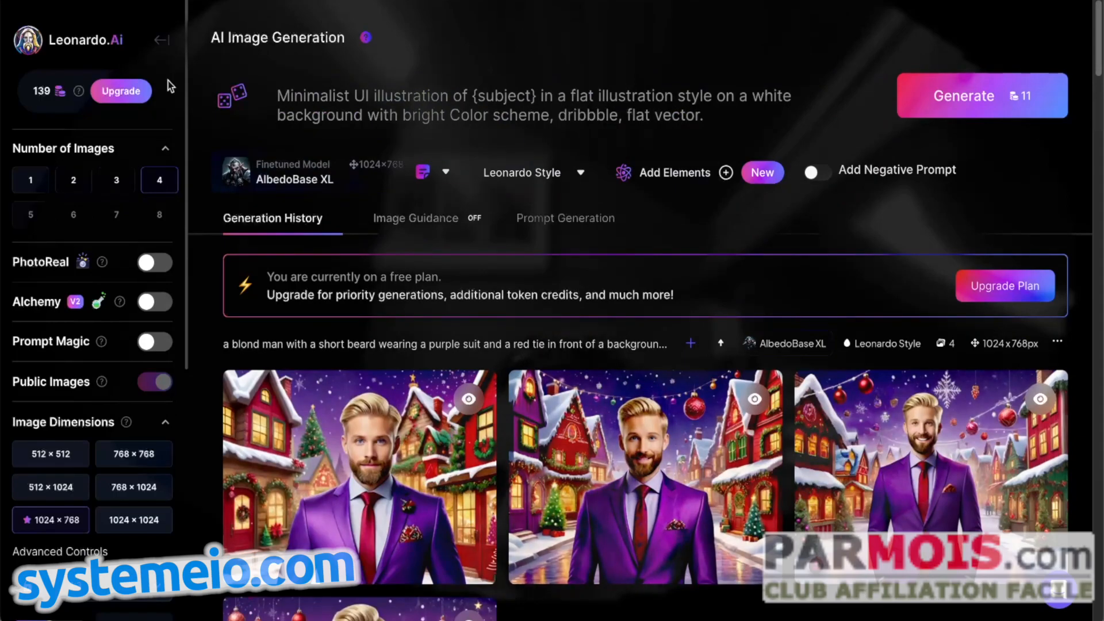
{"action": "left_click", "coordinate": [470, 94]}
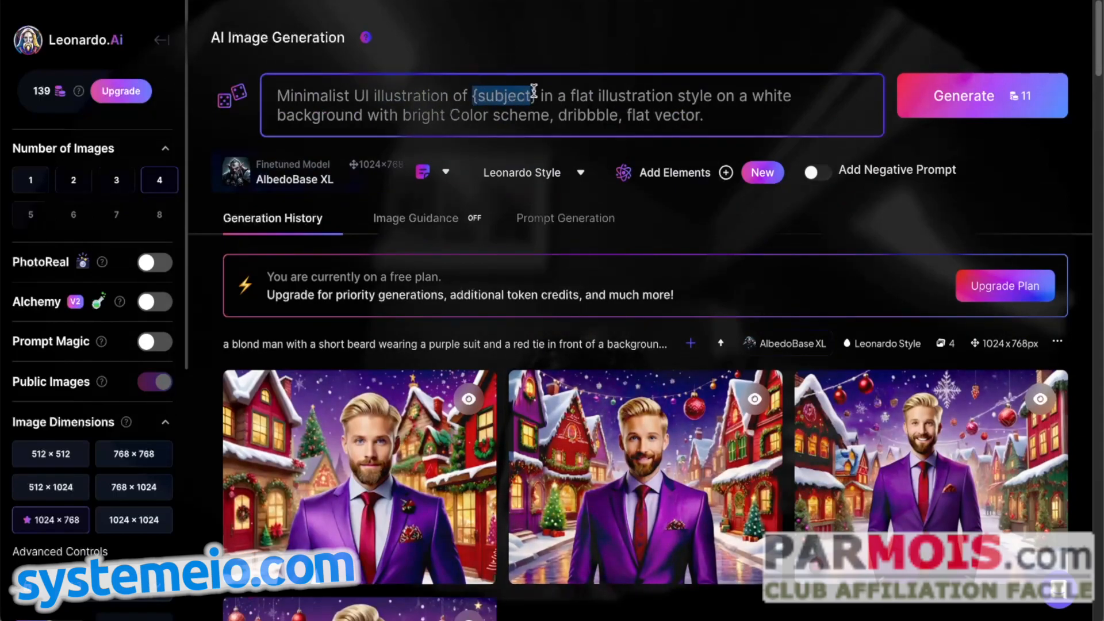
{"action": "key", "text": "ctrl+v"}
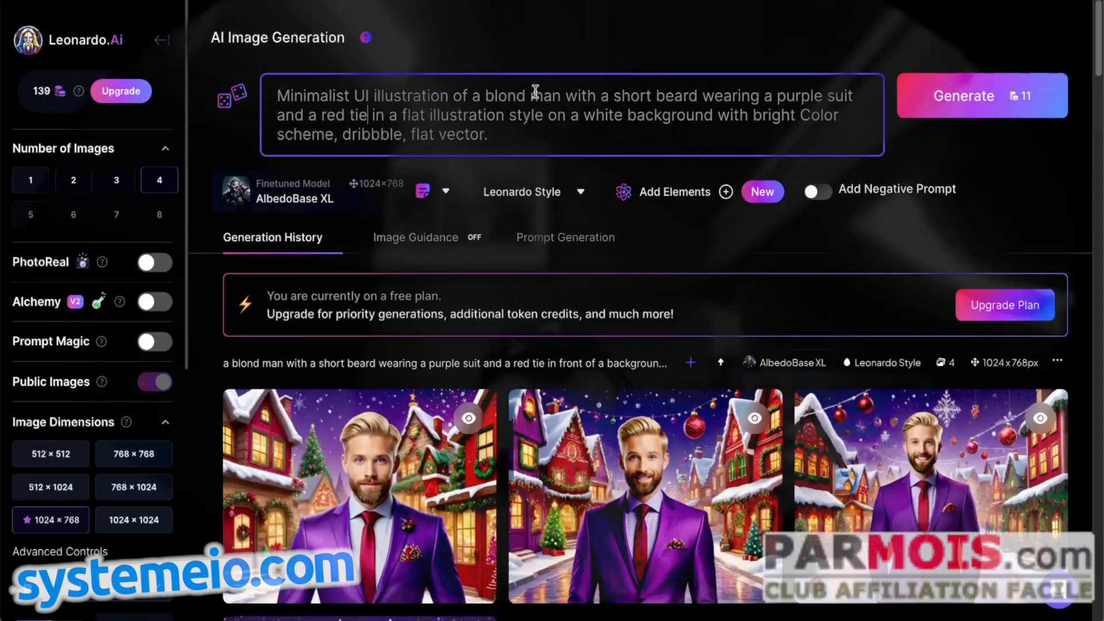
- Generate four images from the flat illustration prompt with the AlbedoBase XL model and bring the results into view
{"action": "left_click", "coordinate": [978, 101]}
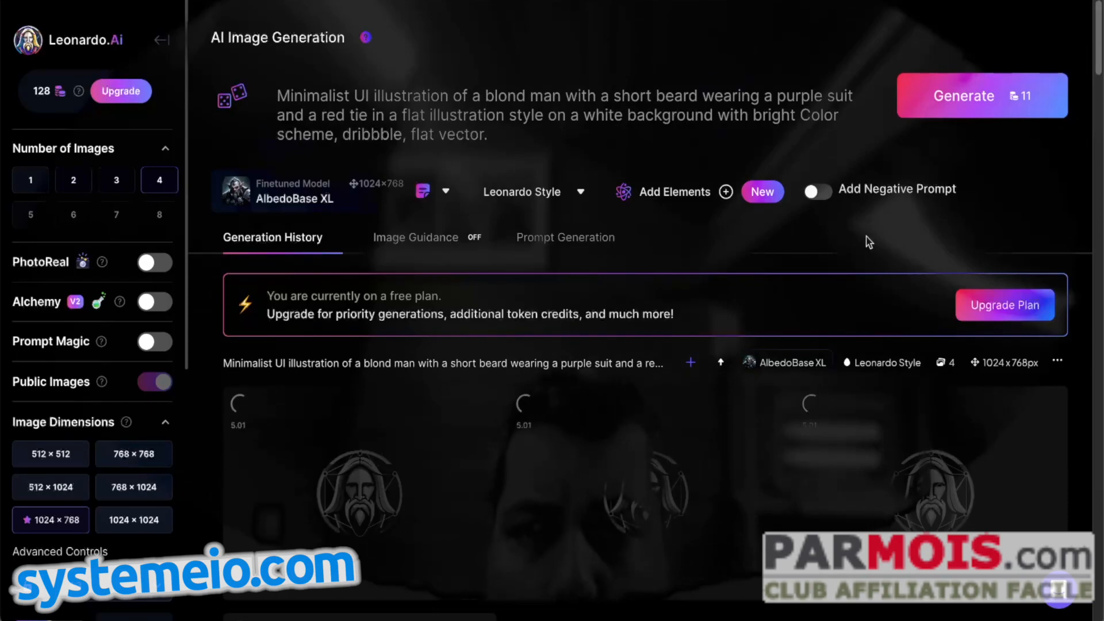
{"action": "scroll", "coordinate": [854, 212], "scroll_direction": "down", "scroll_amount": 1}
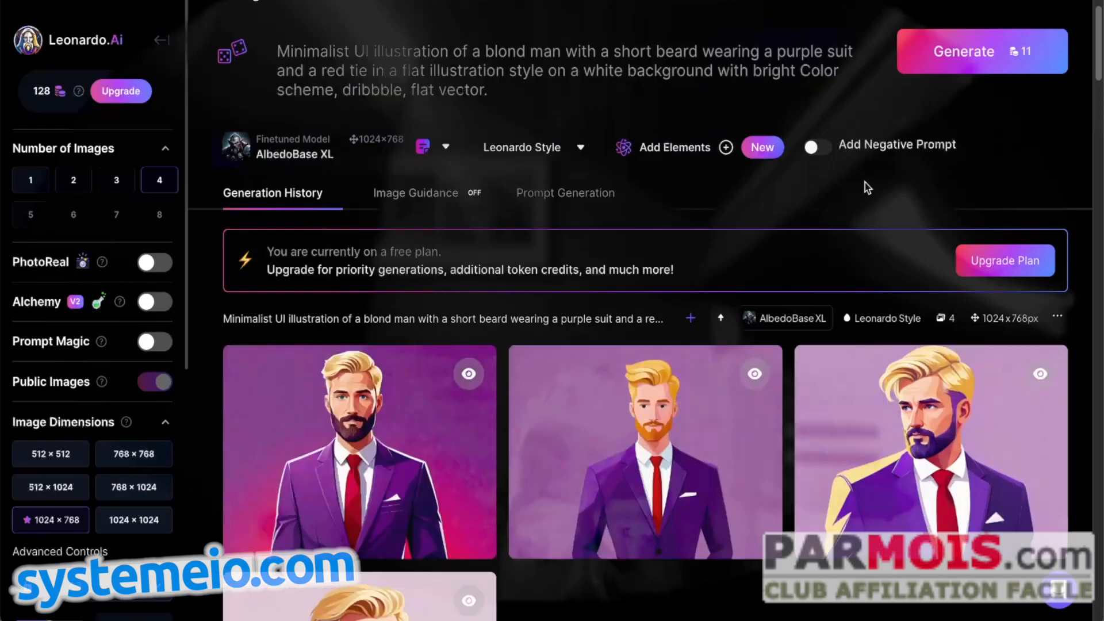
{"action": "scroll", "coordinate": [859, 173], "scroll_direction": "down", "scroll_amount": 2}
{"action": "scroll", "coordinate": [855, 164], "scroll_direction": "down", "scroll_amount": 2}
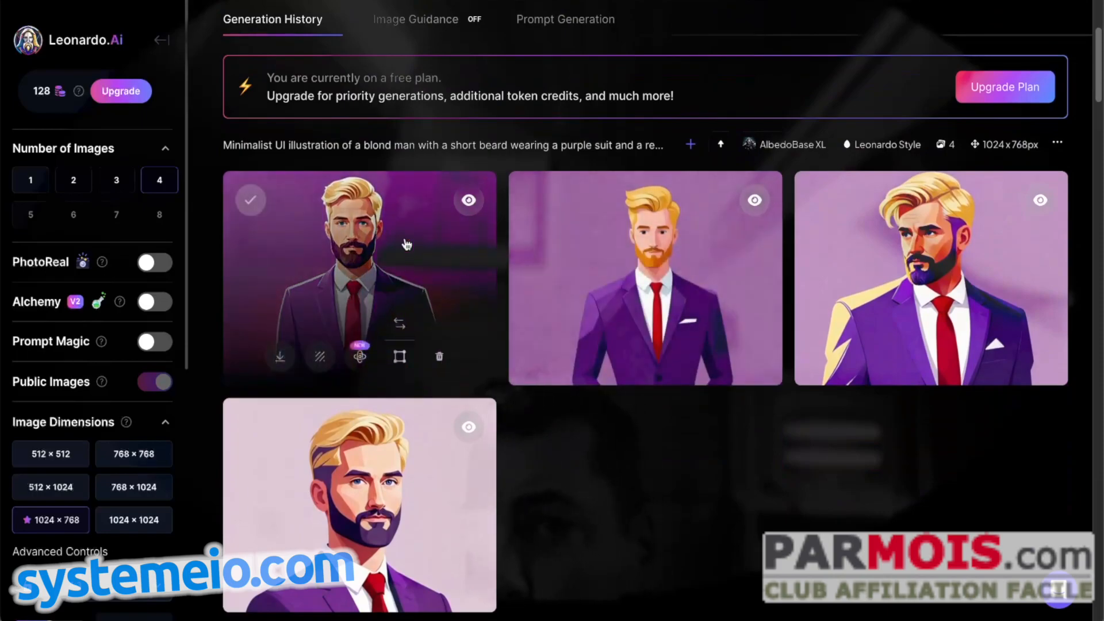
- Enlarge the generated flat illustration portraits, look through all four, and close the enlarged view
{"action": "left_click", "coordinate": [402, 246]}
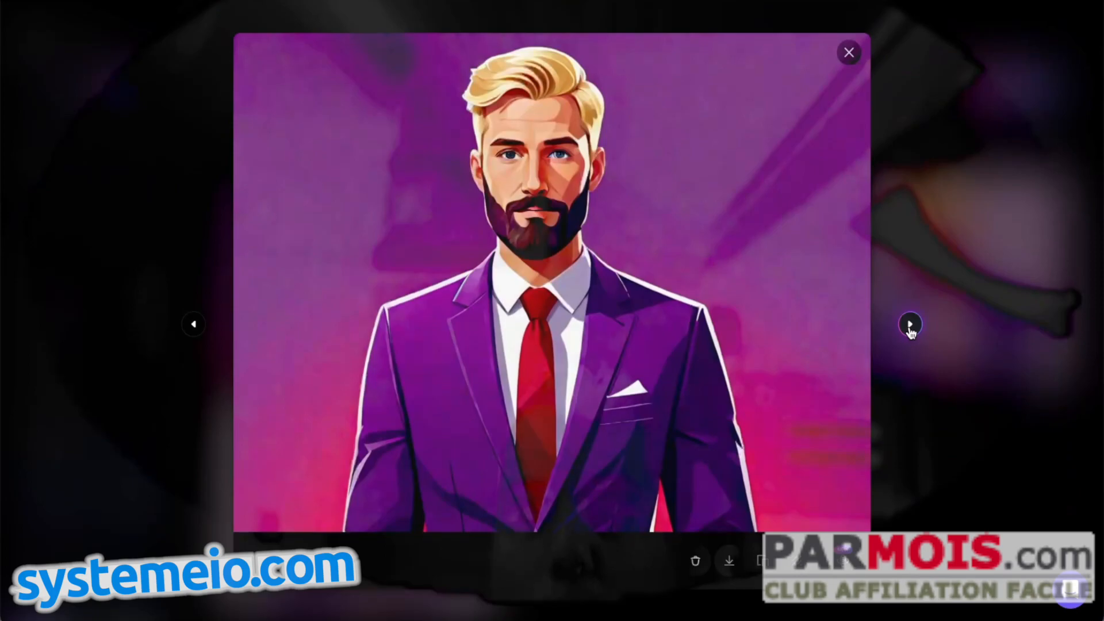
{"action": "left_click", "coordinate": [911, 328]}
{"action": "left_click", "coordinate": [910, 325]}
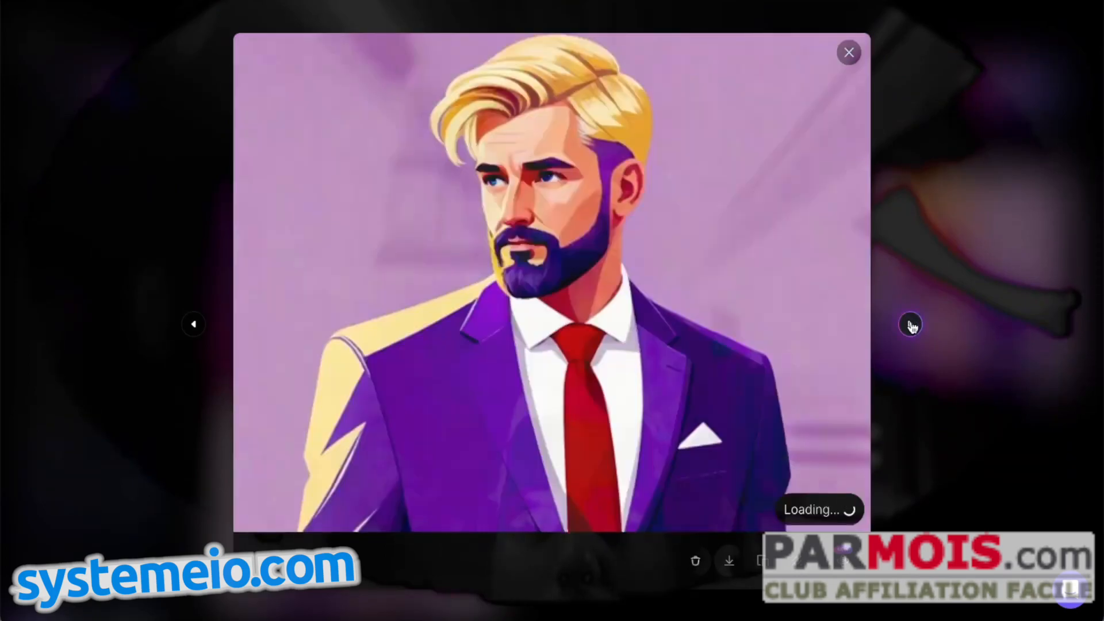
{"action": "left_click", "coordinate": [911, 325]}
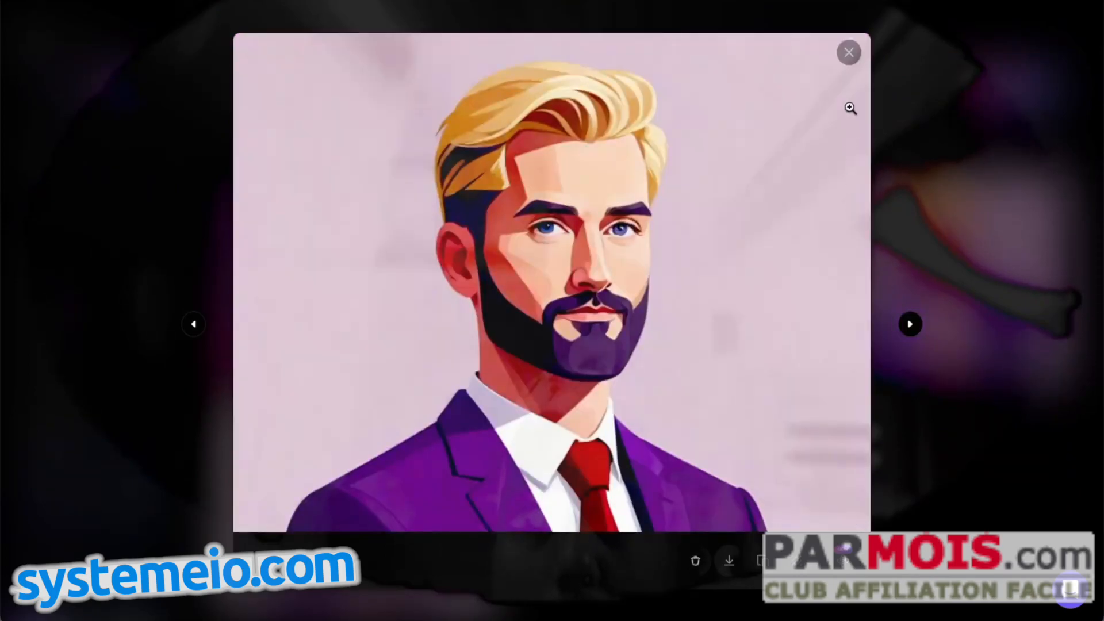
{"action": "left_click", "coordinate": [848, 53]}
- Switch the finetuned model to SDXL 0.9 and generate the flat illustration images again
{"action": "scroll", "coordinate": [347, 55], "scroll_direction": "up", "scroll_amount": 3}
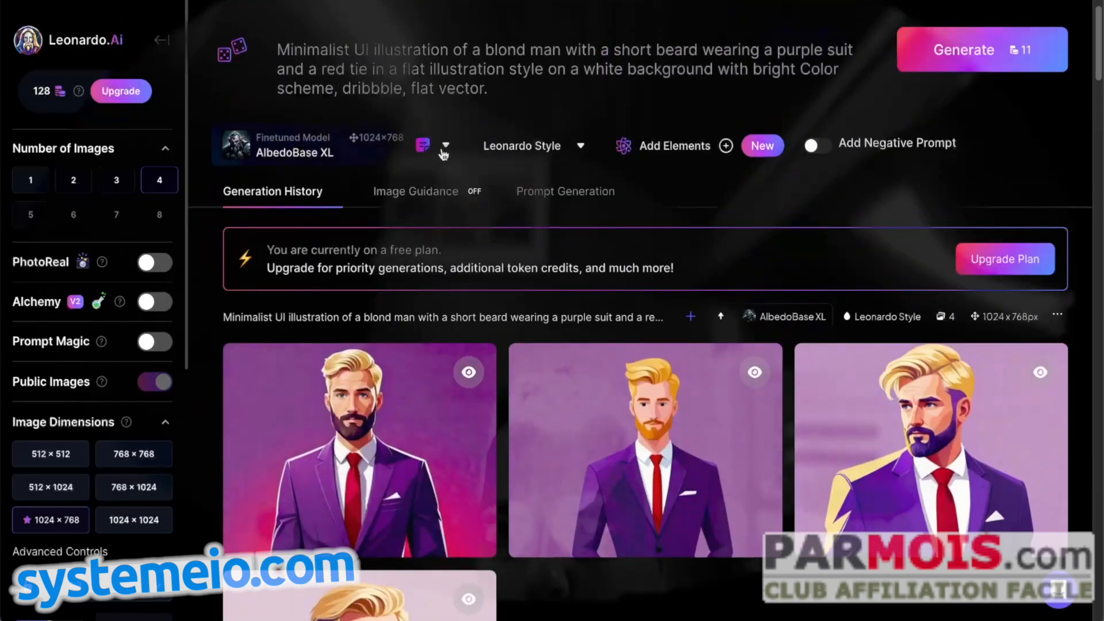
{"action": "left_click", "coordinate": [445, 147]}
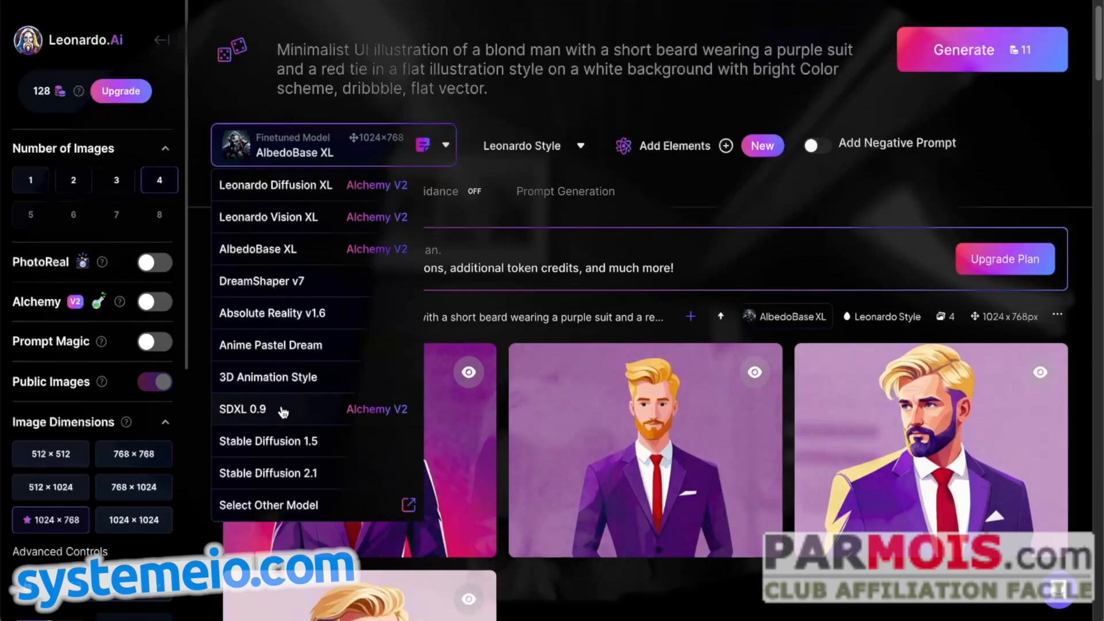
{"action": "left_click", "coordinate": [243, 409]}
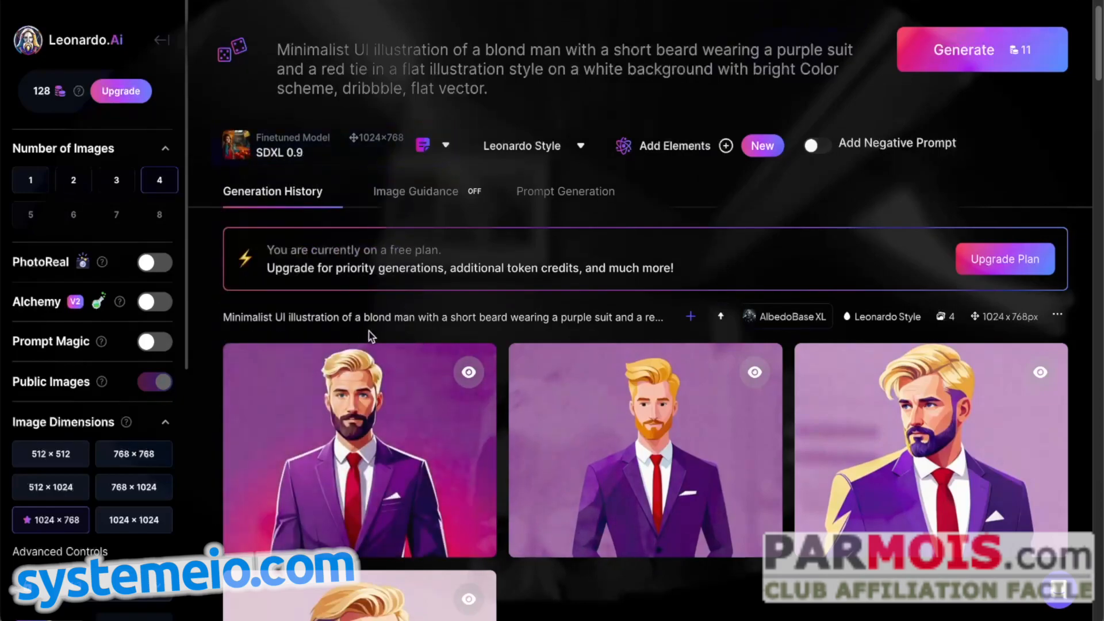
{"action": "left_click", "coordinate": [984, 64]}
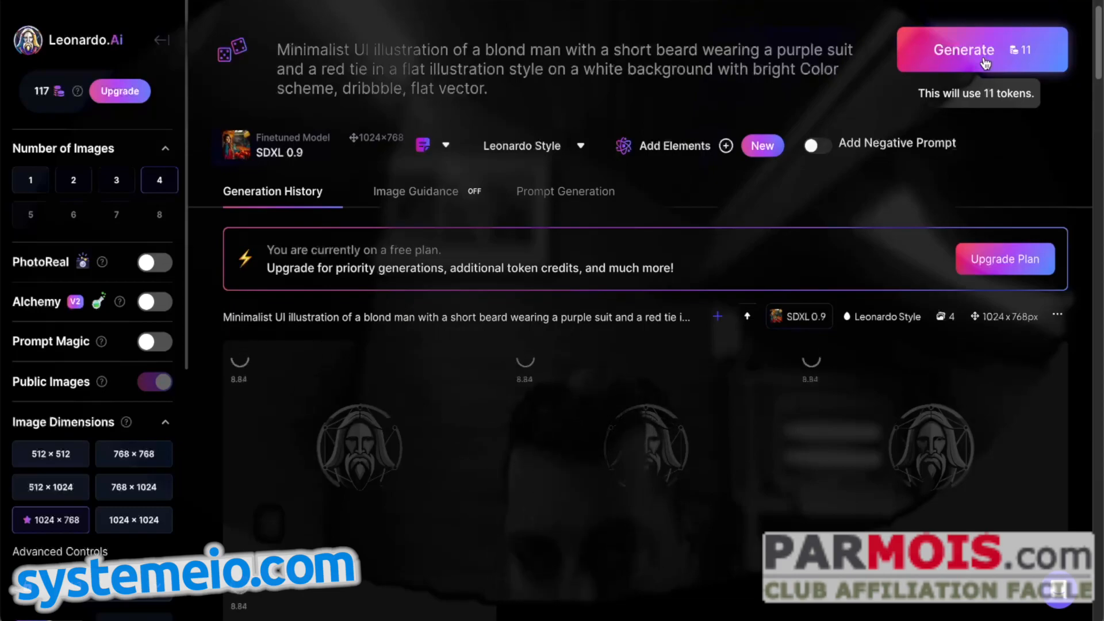
- Switch the model to Stable Diffusion 2.1, review the SDXL 0.9 results, and generate a new set from the same prompt
{"action": "left_click", "coordinate": [445, 148]}
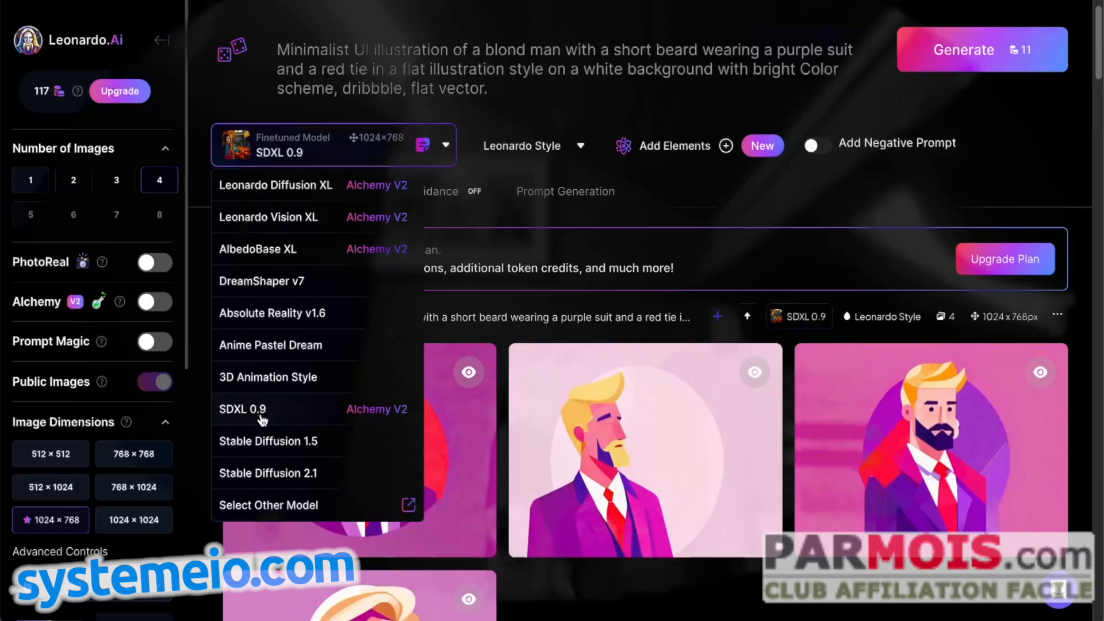
{"action": "left_click", "coordinate": [295, 472]}
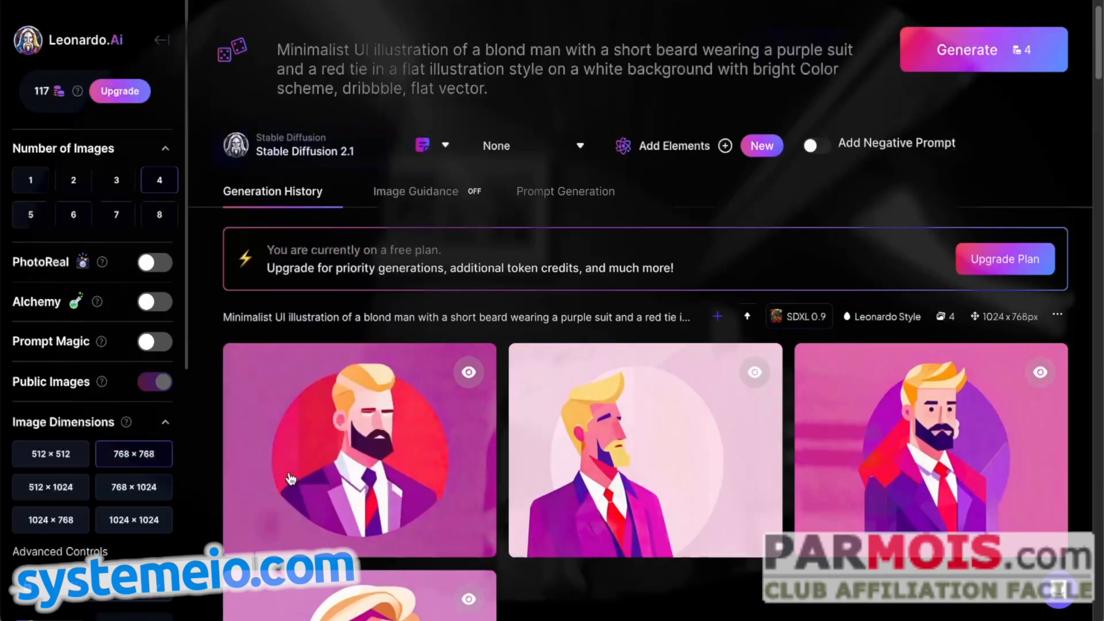
{"action": "left_click", "coordinate": [379, 158]}
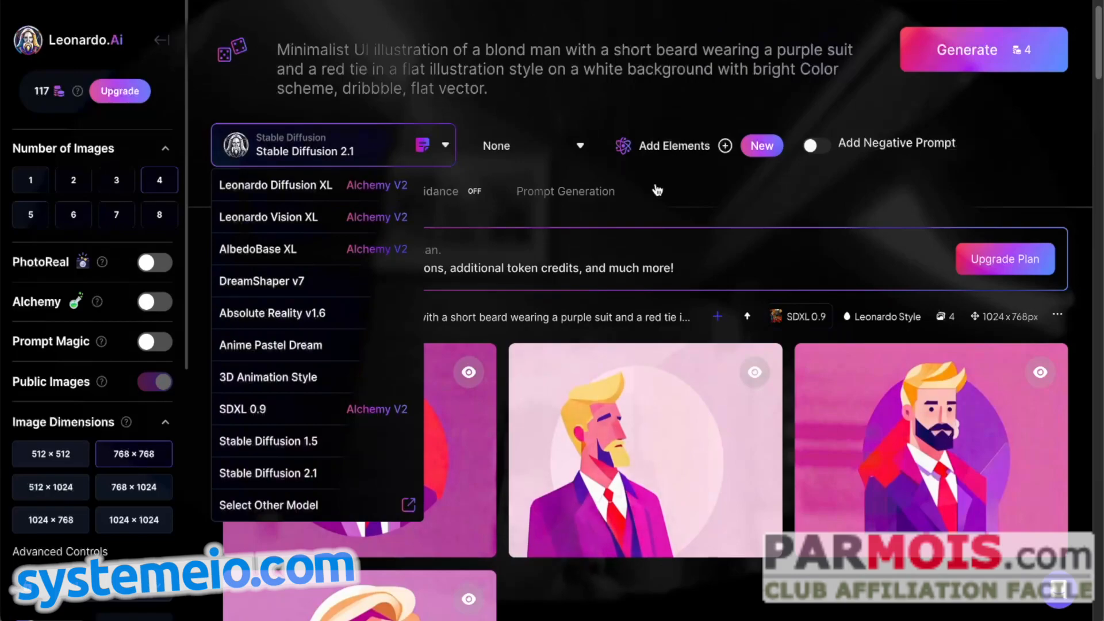
{"action": "left_click", "coordinate": [993, 184]}
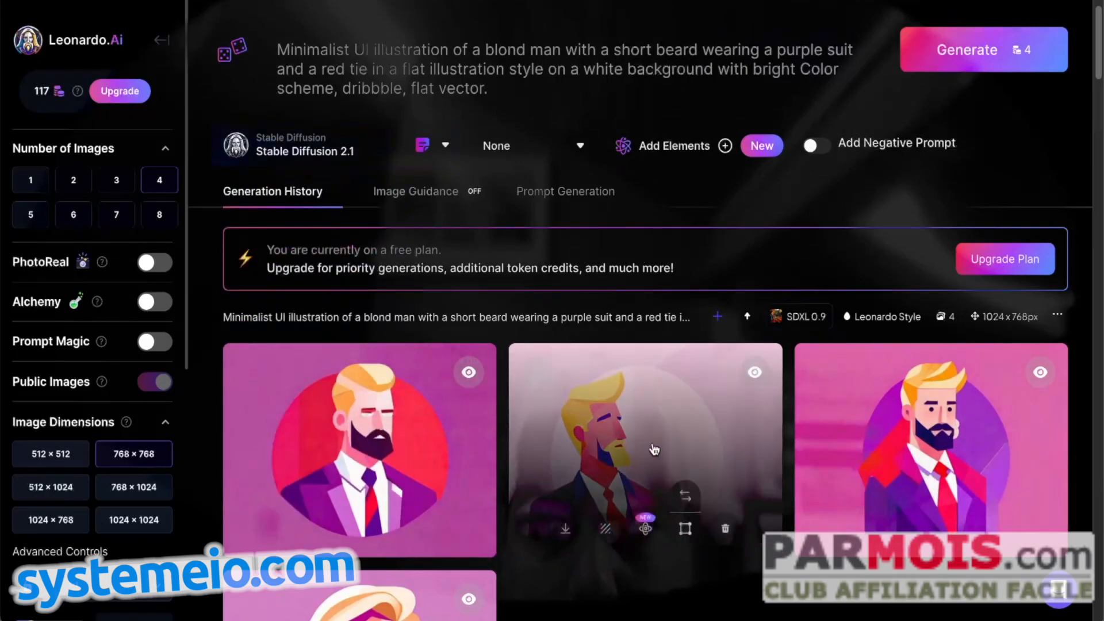
{"action": "scroll", "coordinate": [653, 451], "scroll_direction": "down", "scroll_amount": 2}
{"action": "scroll", "coordinate": [740, 533], "scroll_direction": "up", "scroll_amount": 3}
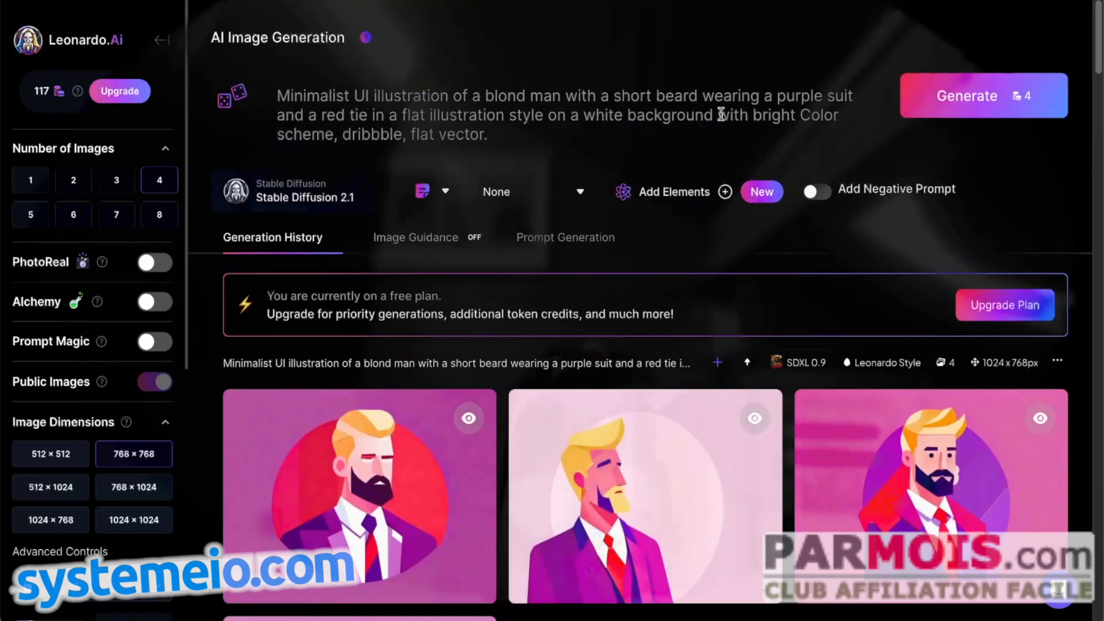
{"action": "scroll", "coordinate": [691, 138], "scroll_direction": "down", "scroll_amount": 4}
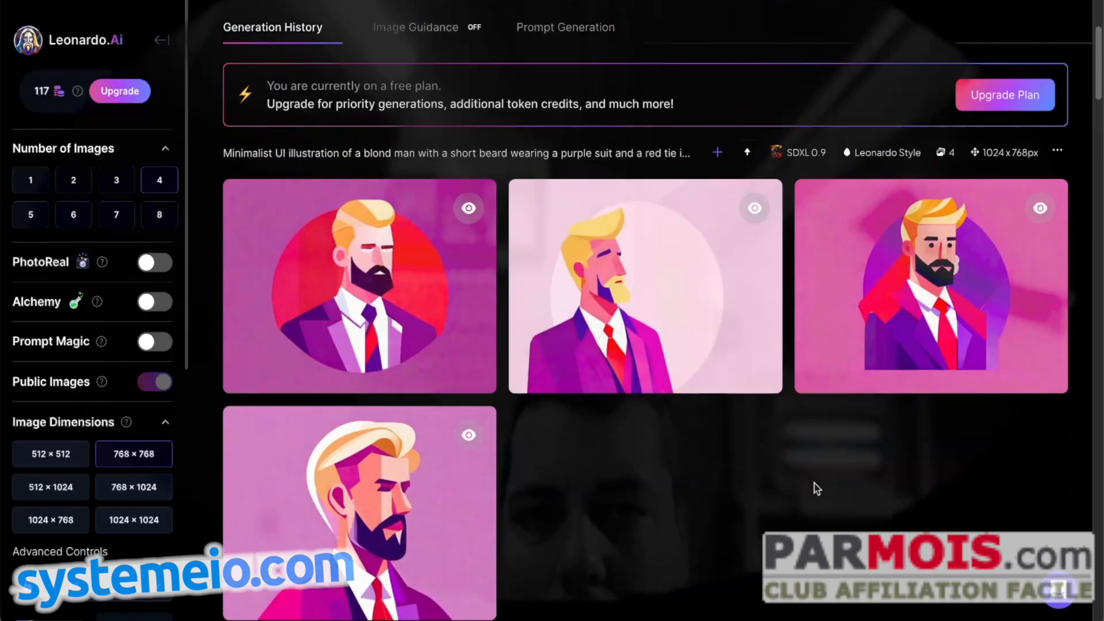
{"action": "scroll", "coordinate": [819, 437], "scroll_direction": "up", "scroll_amount": 4}
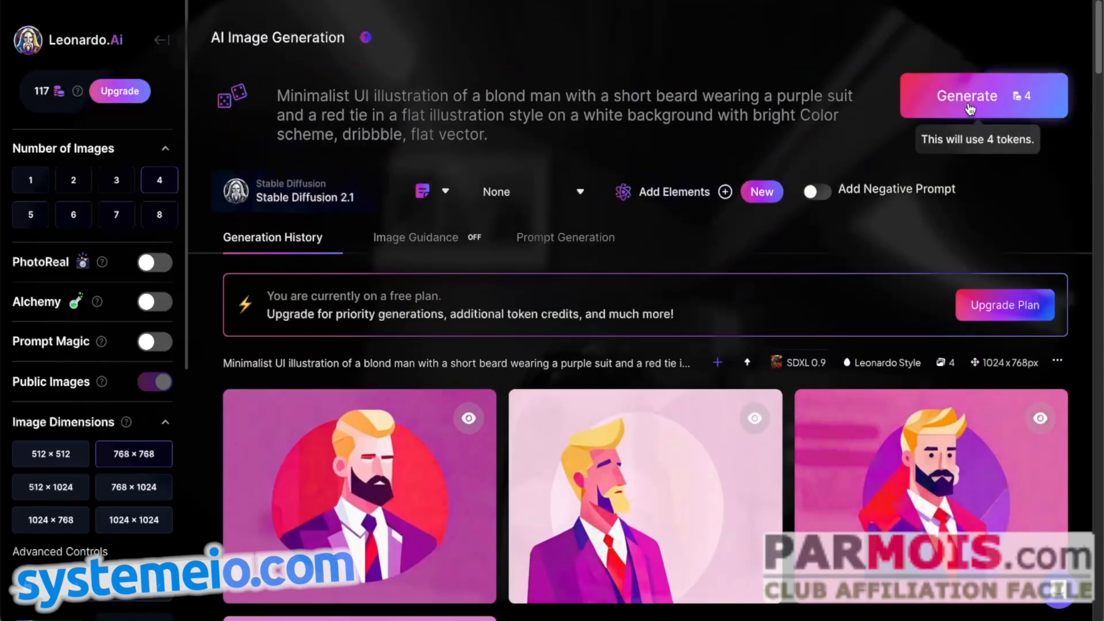
{"action": "left_click", "coordinate": [973, 102]}
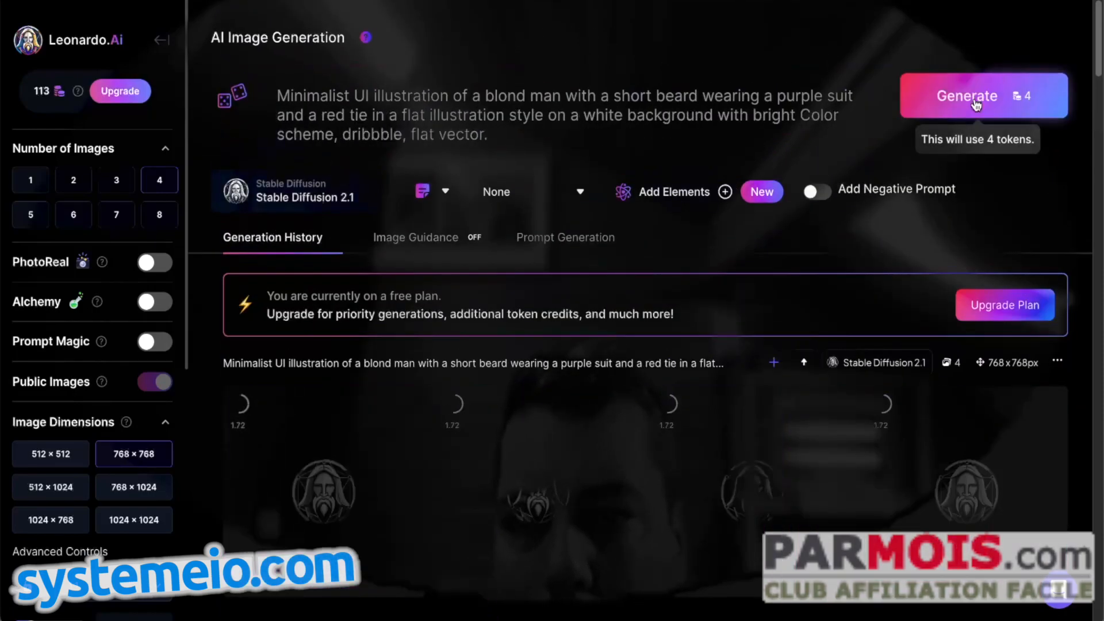
- Switch the model to Stable Diffusion 1.5 and generate another set of images from the same prompt
{"action": "left_click", "coordinate": [445, 194]}
{"action": "left_click", "coordinate": [284, 487]}
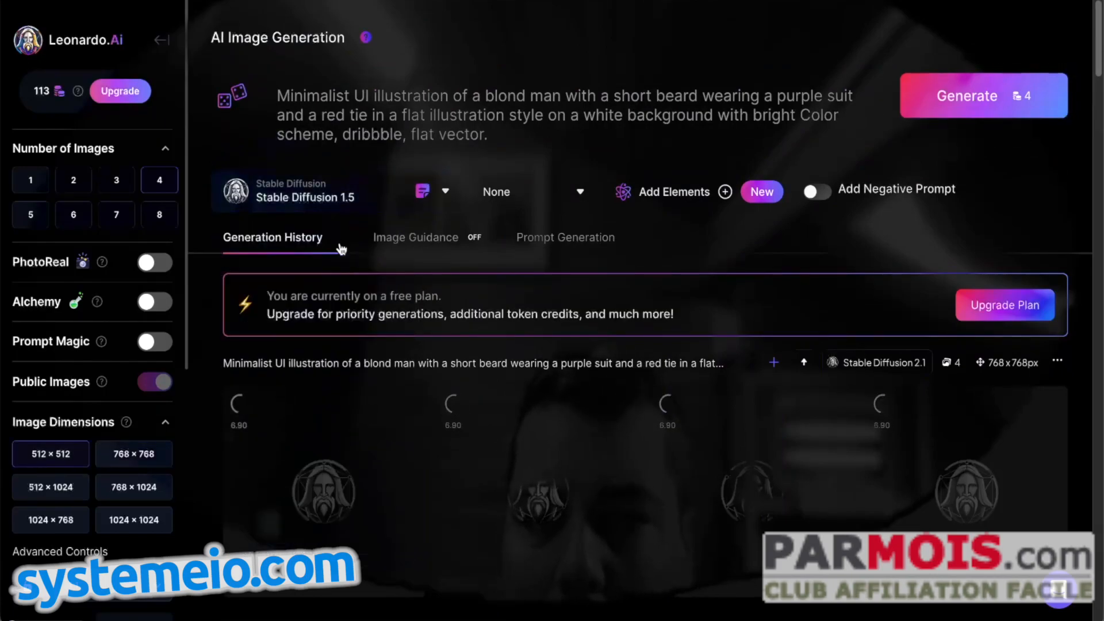
{"action": "left_click", "coordinate": [1005, 97]}
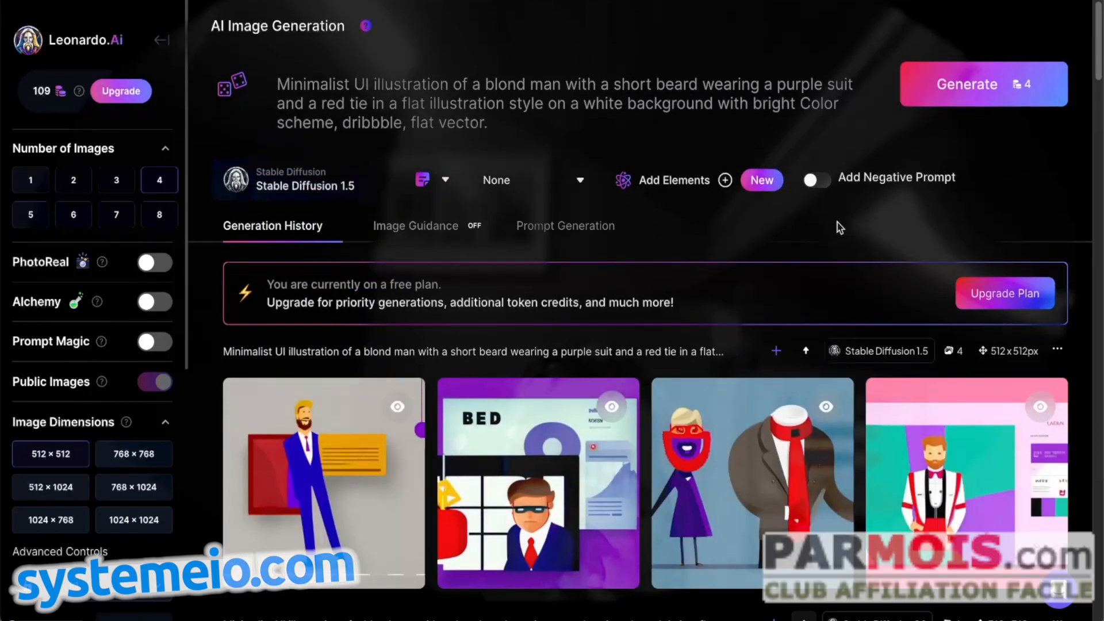
- Review the Stable Diffusion results, switch the model to Leonardo Diffusion XL, and generate a new set from the same prompt
{"action": "scroll", "coordinate": [839, 227], "scroll_direction": "down", "scroll_amount": 3}
{"action": "scroll", "coordinate": [747, 432], "scroll_direction": "down", "scroll_amount": 3}
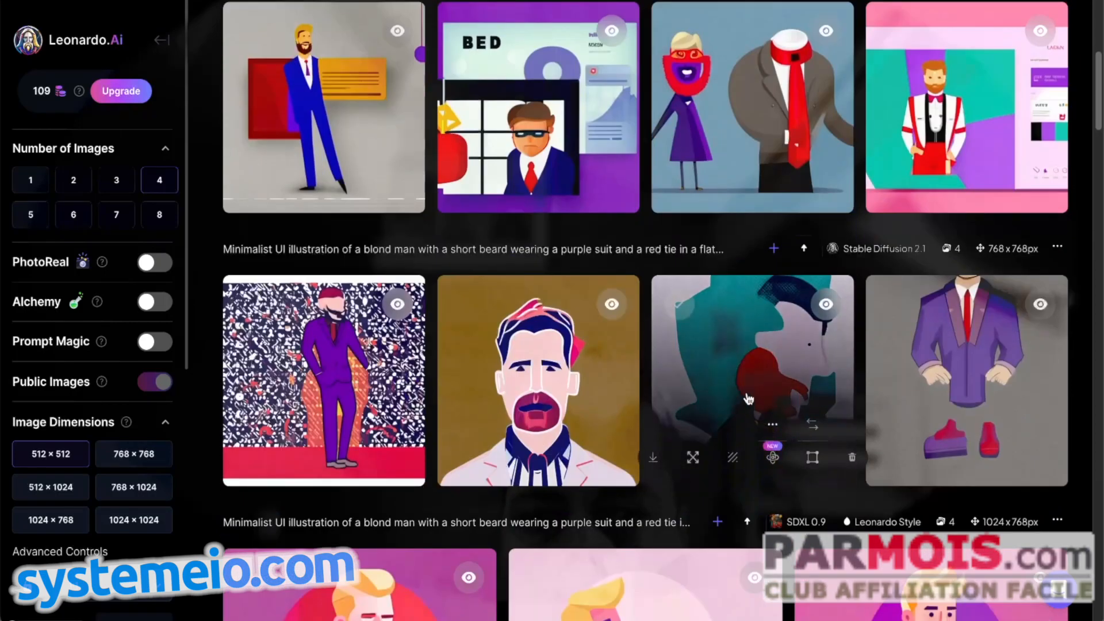
{"action": "scroll", "coordinate": [747, 398], "scroll_direction": "up", "scroll_amount": 6}
{"action": "left_click", "coordinate": [322, 192]}
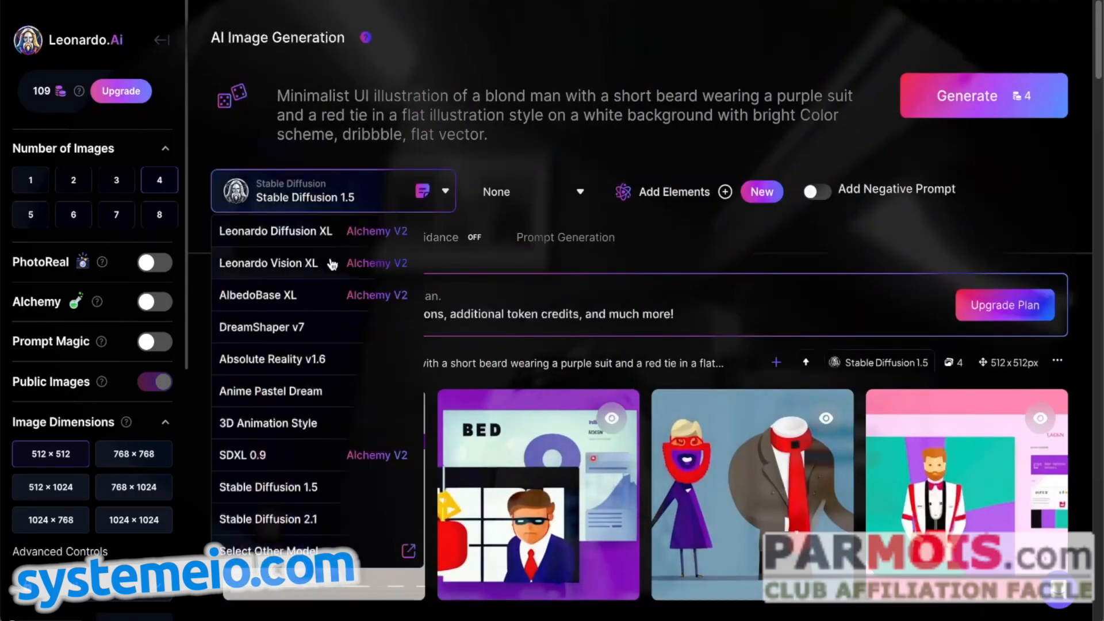
{"action": "left_click", "coordinate": [277, 237]}
{"action": "left_click", "coordinate": [972, 99]}
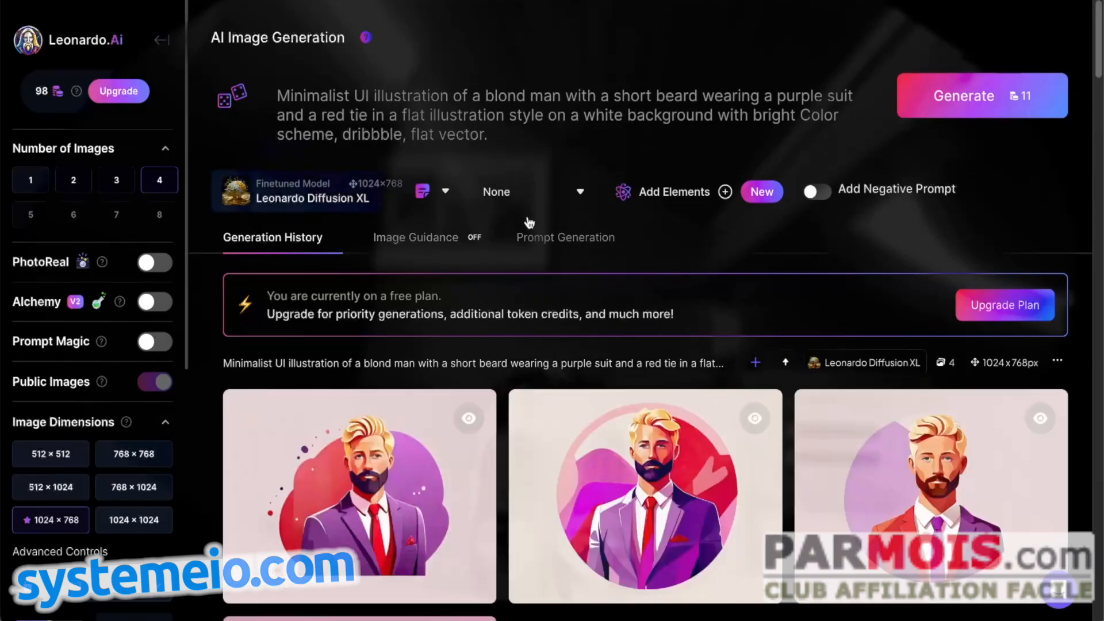
- Enlarge the Leonardo Diffusion XL portraits, look through all four, and close the enlarged view
{"action": "scroll", "coordinate": [601, 159], "scroll_direction": "down", "scroll_amount": 4}
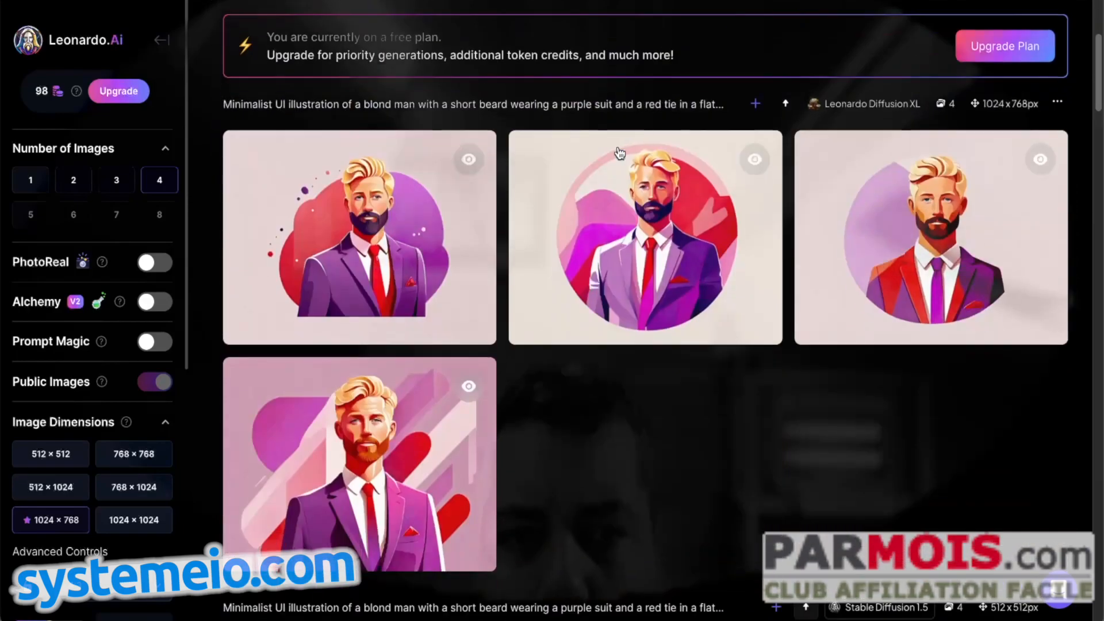
{"action": "left_click", "coordinate": [412, 259]}
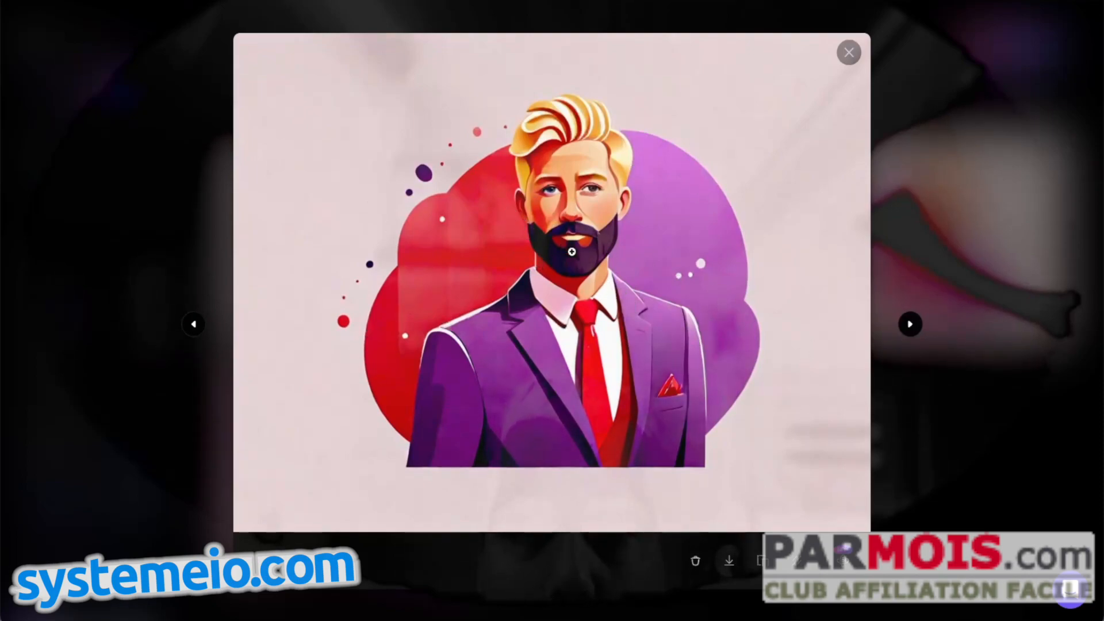
{"action": "left_click", "coordinate": [909, 325]}
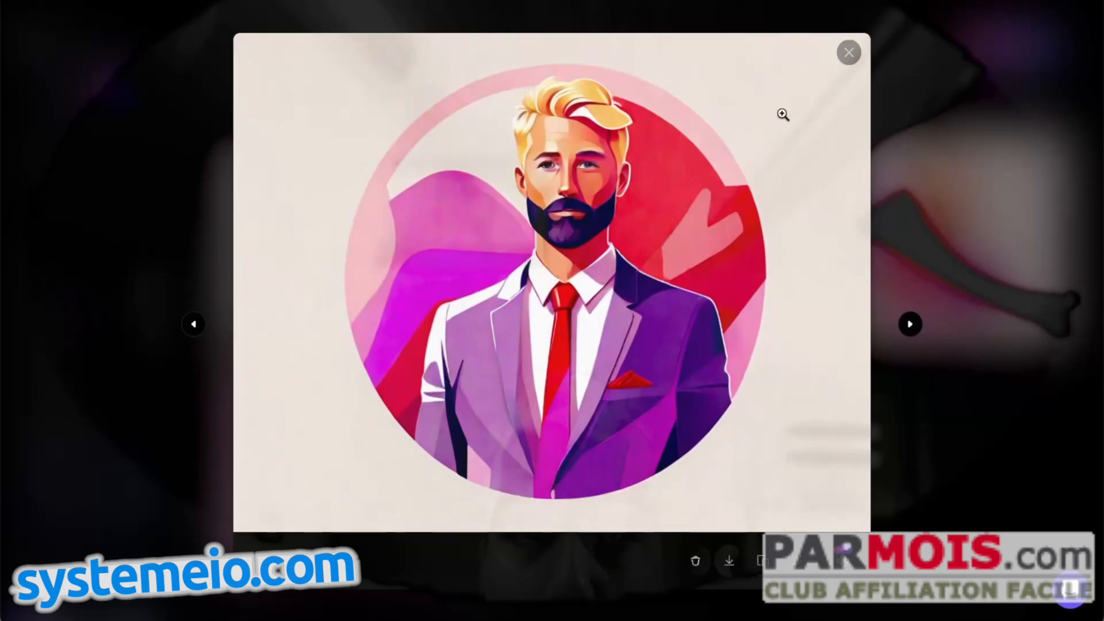
{"action": "left_click", "coordinate": [910, 325]}
{"action": "left_click", "coordinate": [911, 324]}
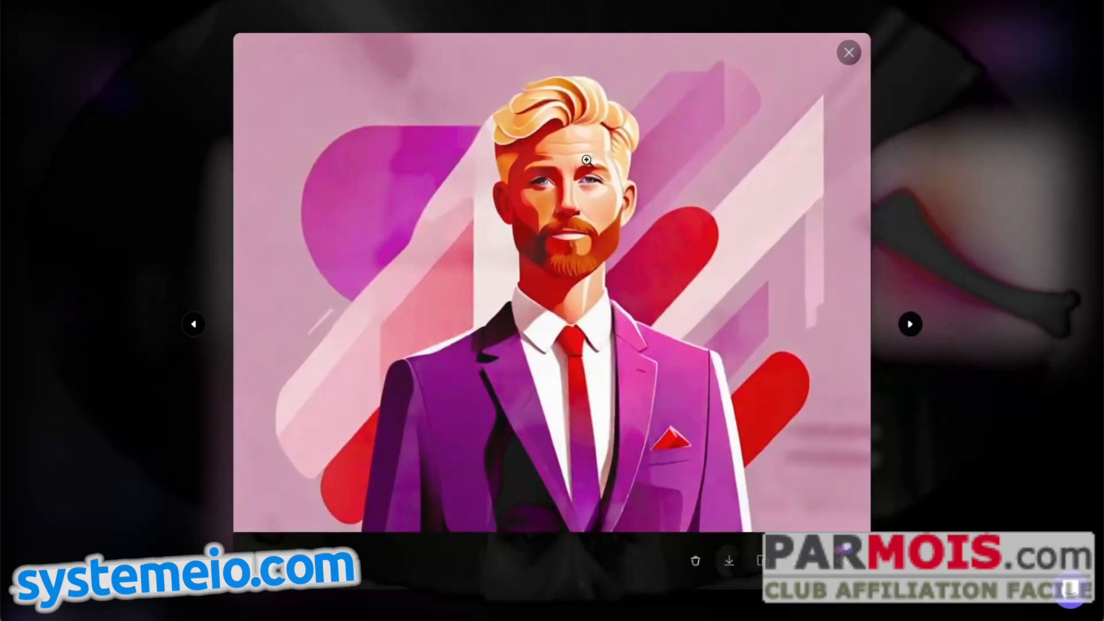
{"action": "left_click", "coordinate": [848, 52]}
- Switch the finetuned model to AlbedoBase XL
{"action": "scroll", "coordinate": [243, 218], "scroll_direction": "up", "scroll_amount": 4}
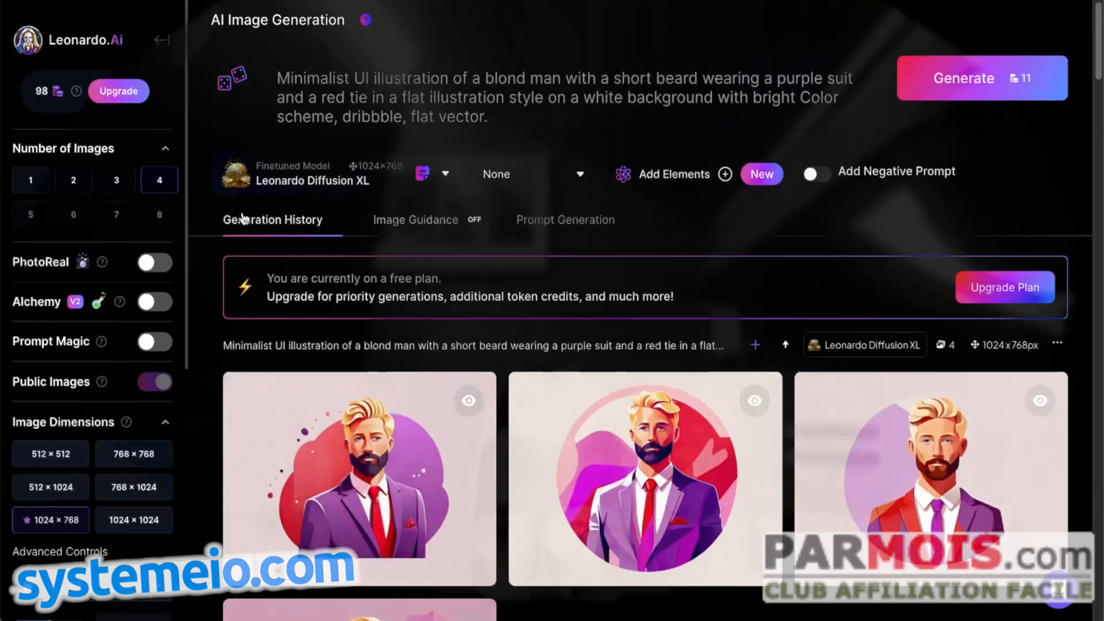
{"action": "left_click", "coordinate": [445, 174]}
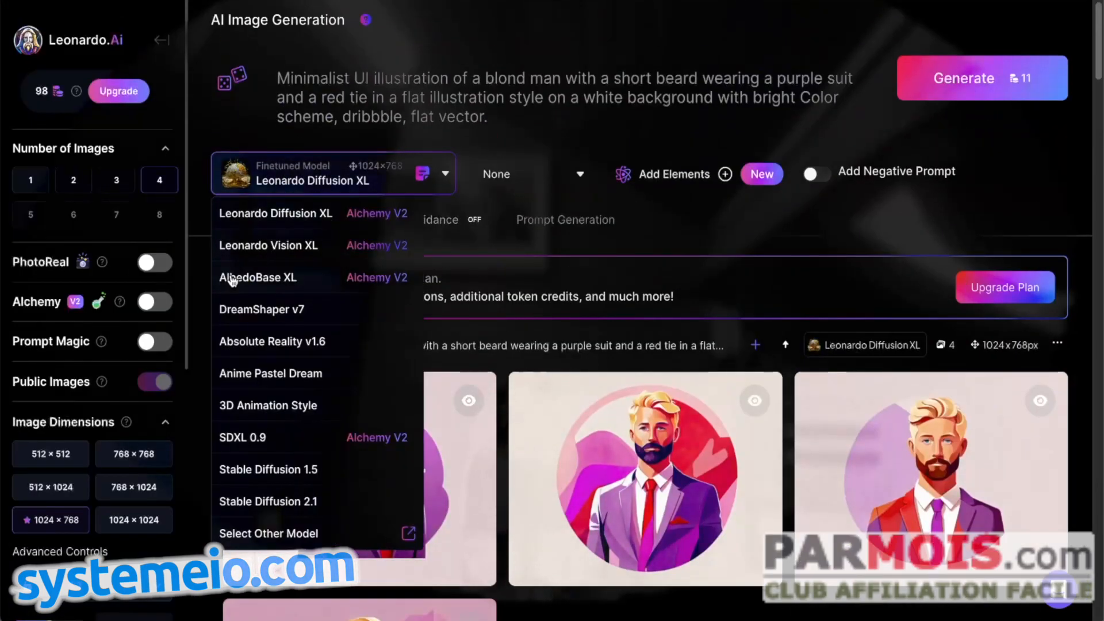
{"action": "left_click", "coordinate": [271, 279]}
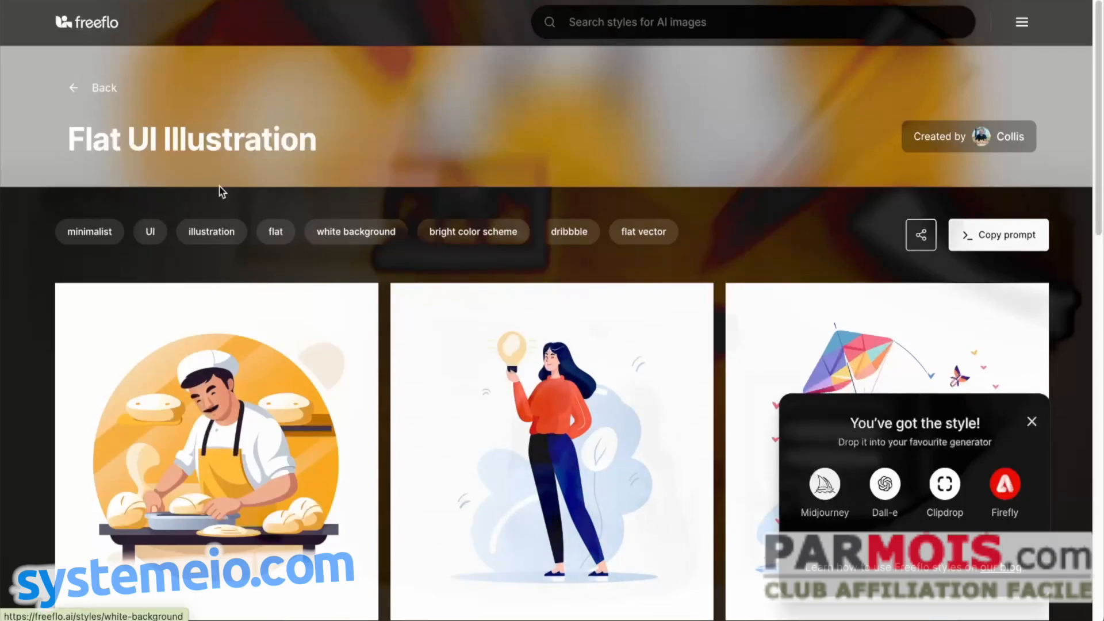
- Switch to Freeflo, return from Flat UI Illustration to the style gallery, and open the Creepy Portraits style
{"action": "left_click", "coordinate": [61, 85]}
{"action": "scroll", "coordinate": [496, 362], "scroll_direction": "down", "scroll_amount": 10}
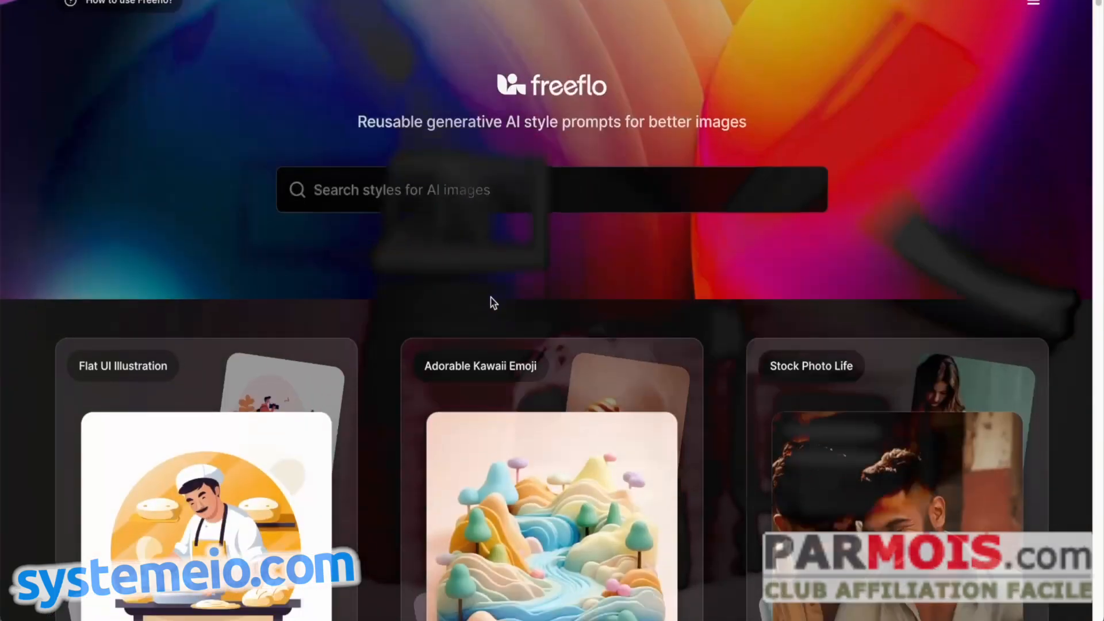
{"action": "scroll", "coordinate": [492, 303], "scroll_direction": "up", "scroll_amount": 10}
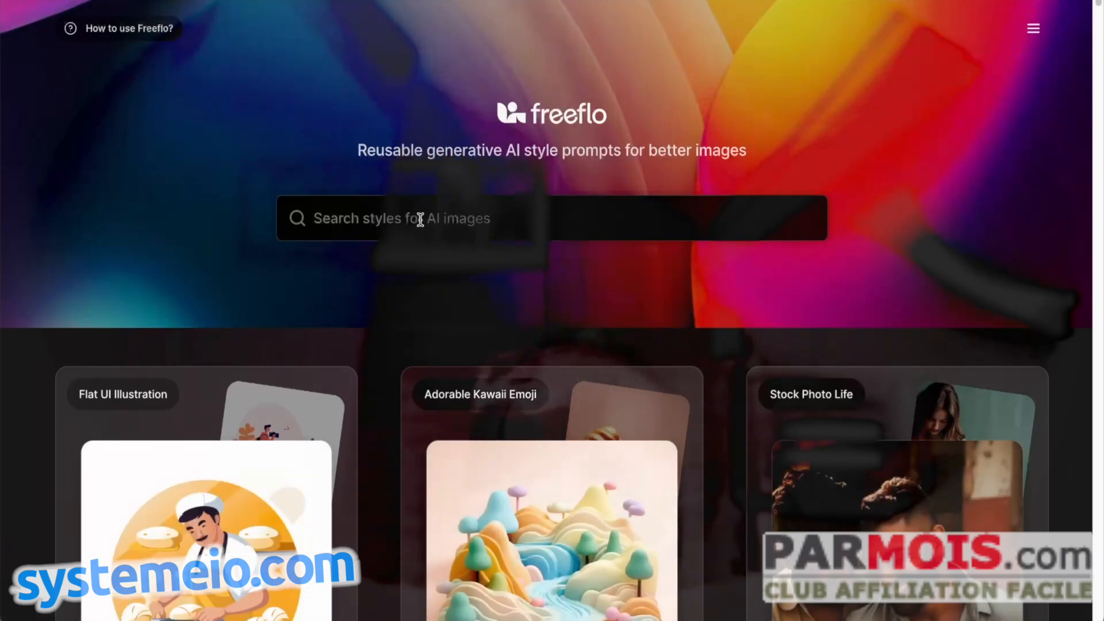
{"action": "scroll", "coordinate": [427, 258], "scroll_direction": "down", "scroll_amount": 15}
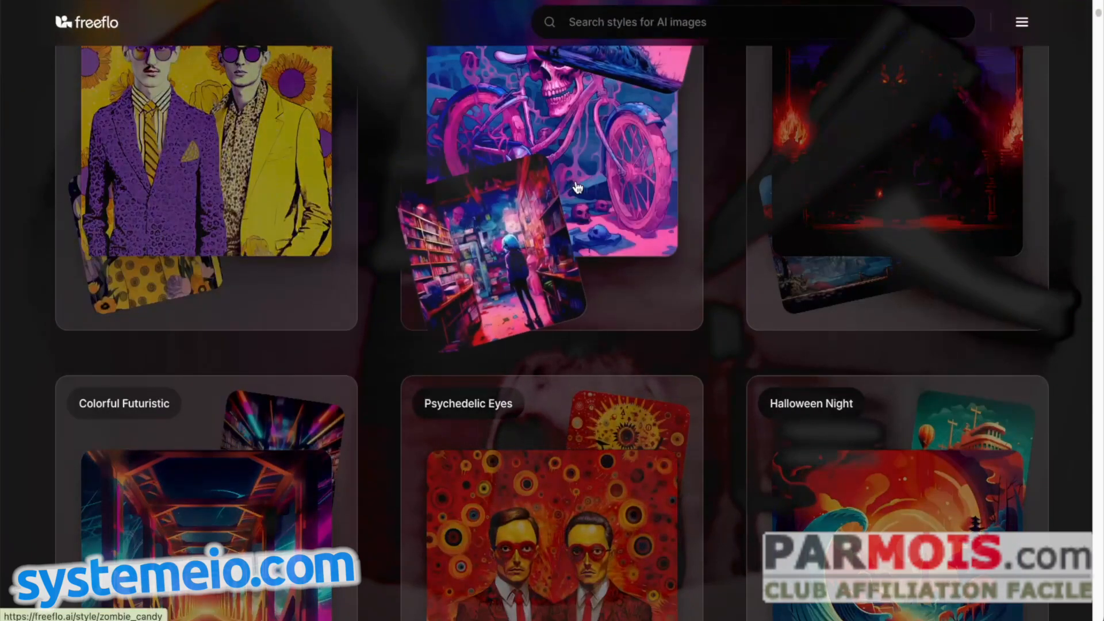
{"action": "scroll", "coordinate": [597, 248], "scroll_direction": "up", "scroll_amount": 3}
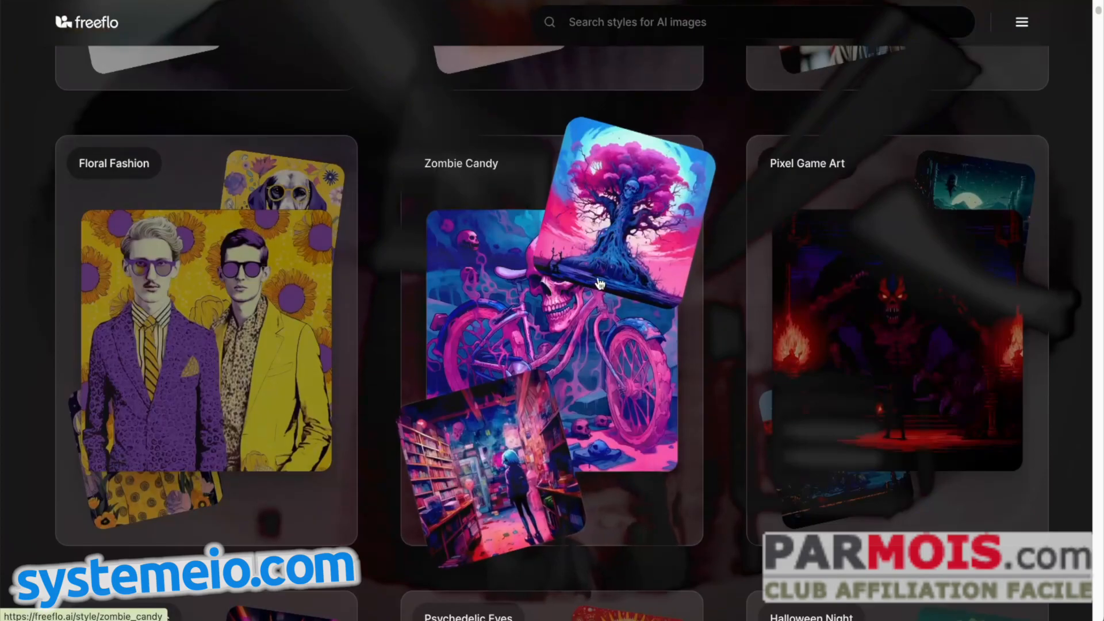
{"action": "scroll", "coordinate": [598, 282], "scroll_direction": "down", "scroll_amount": 20}
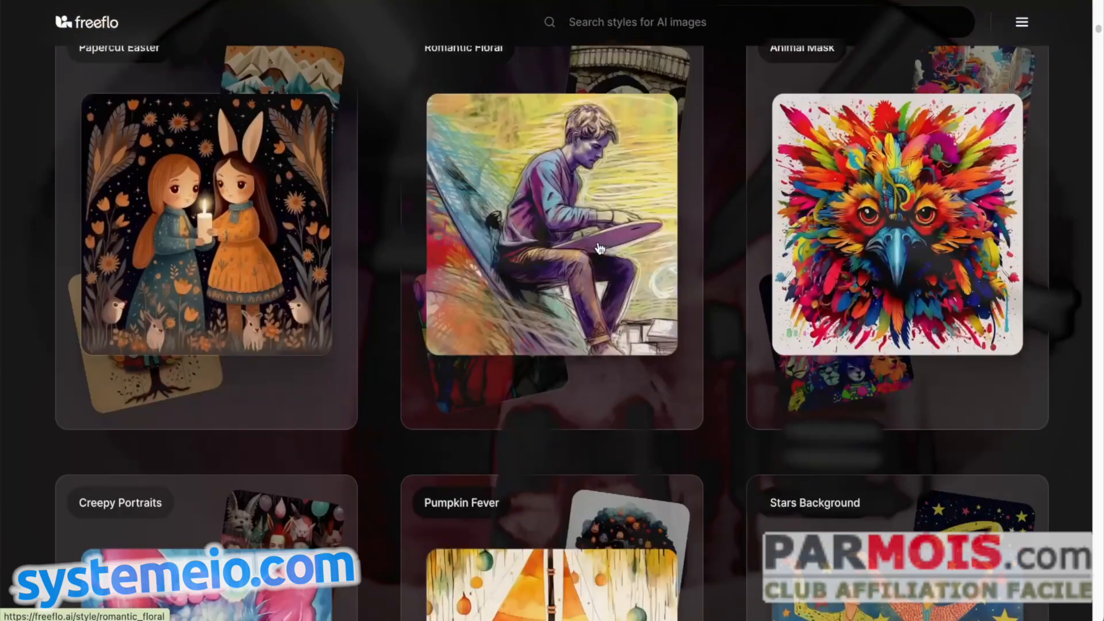
{"action": "scroll", "coordinate": [602, 247], "scroll_direction": "down", "scroll_amount": 2}
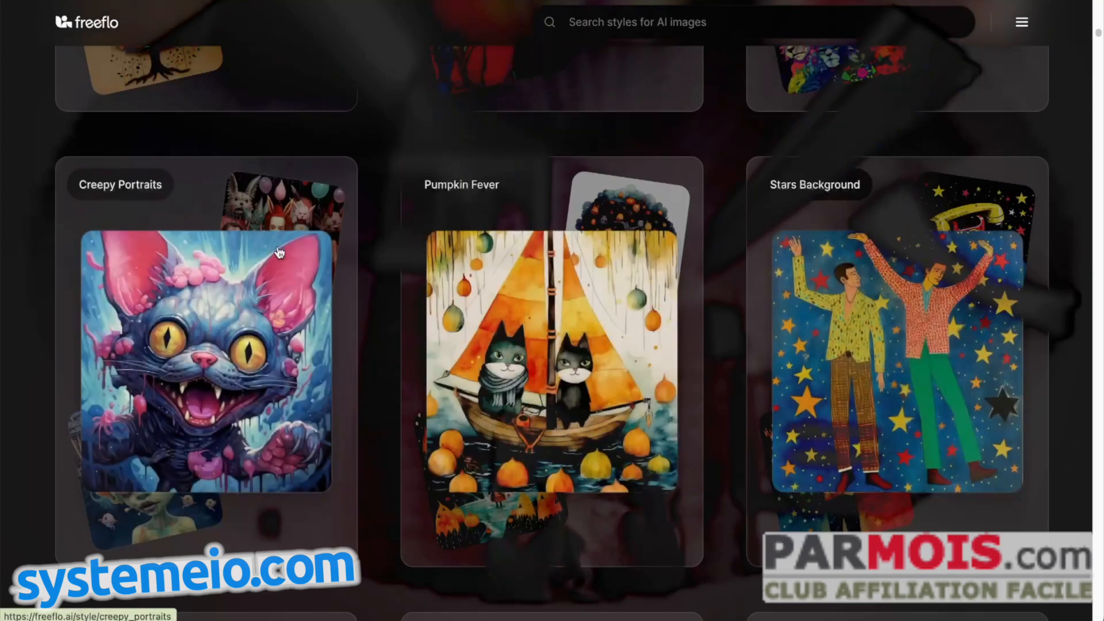
{"action": "left_click", "coordinate": [217, 326]}
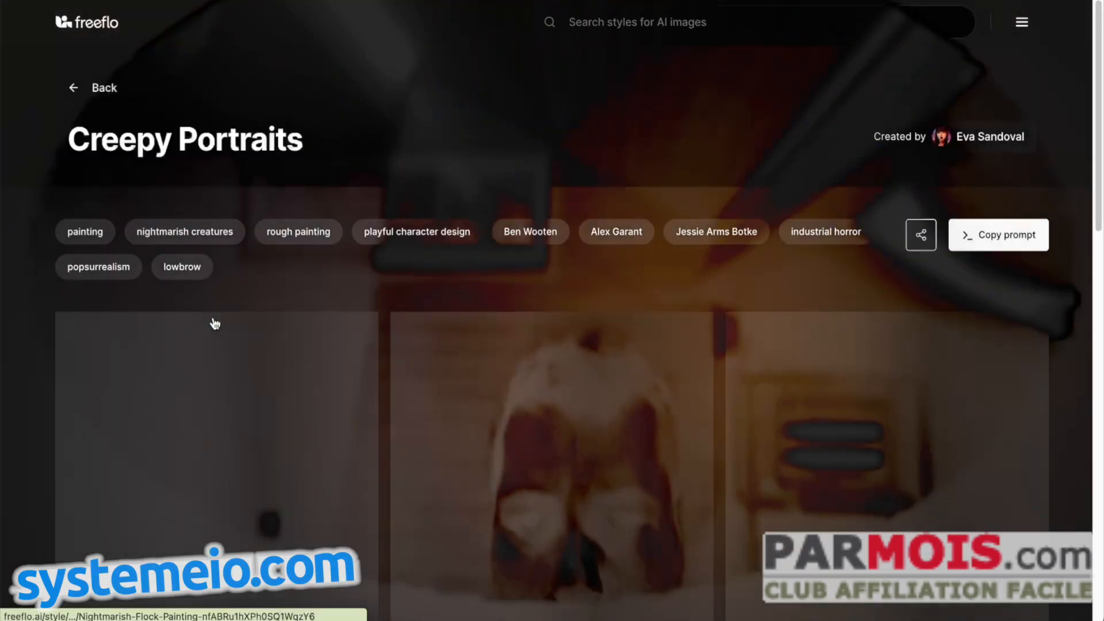
- Look over the Creepy Portraits sample images and copy its style prompt
{"action": "scroll", "coordinate": [667, 256], "scroll_direction": "down", "scroll_amount": 7}
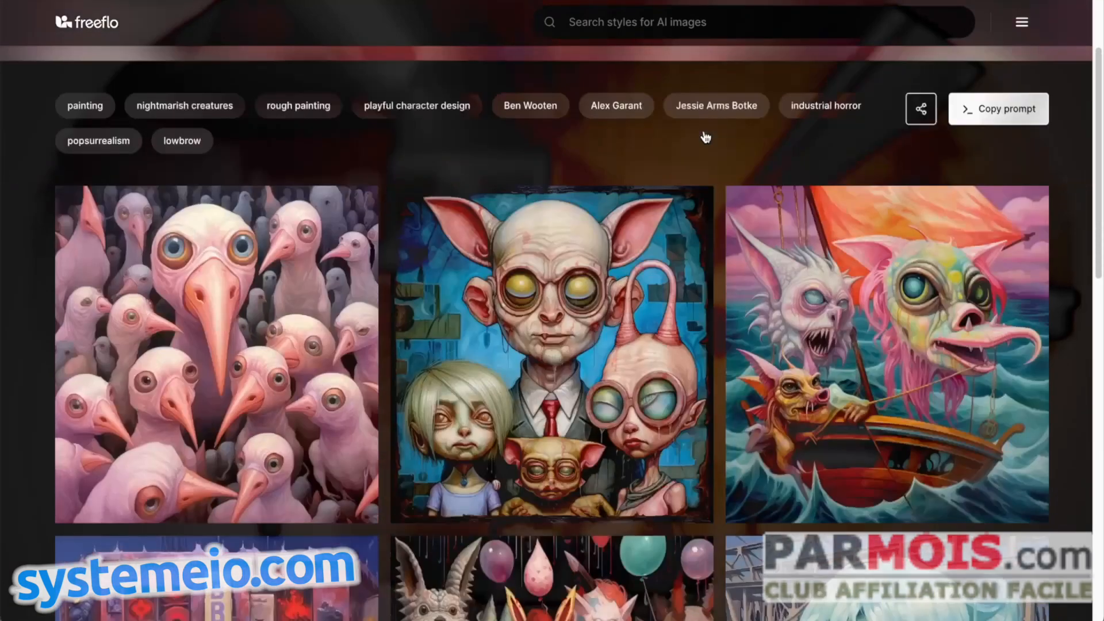
{"action": "scroll", "coordinate": [847, 409], "scroll_direction": "up", "scroll_amount": 7}
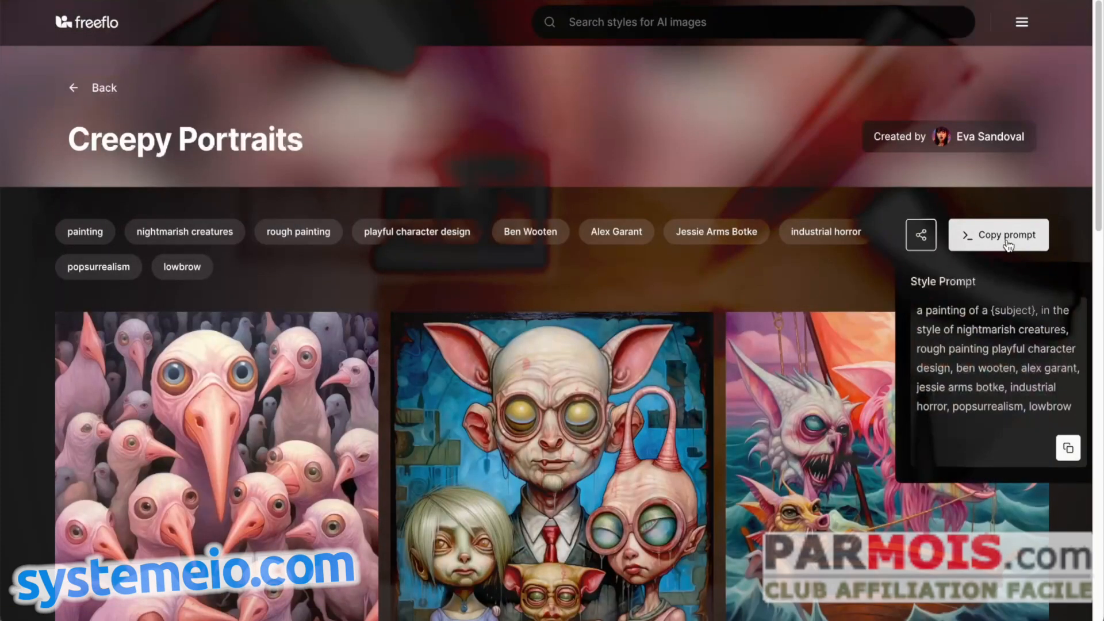
{"action": "left_click", "coordinate": [1006, 239]}
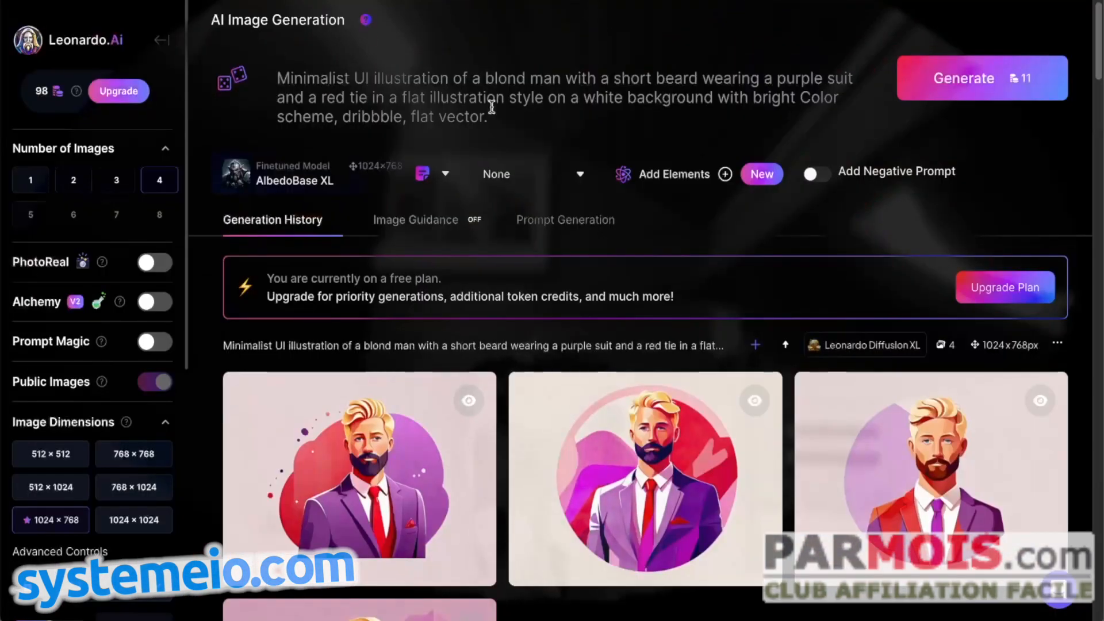
- Paste the Creepy Portraits prompt with "blond man with a short beard wearing a purple suit and a red tie" as subject, and generate images
{"action": "left_click_drag", "start_coordinate": [492, 107], "coordinate": [288, 65]}
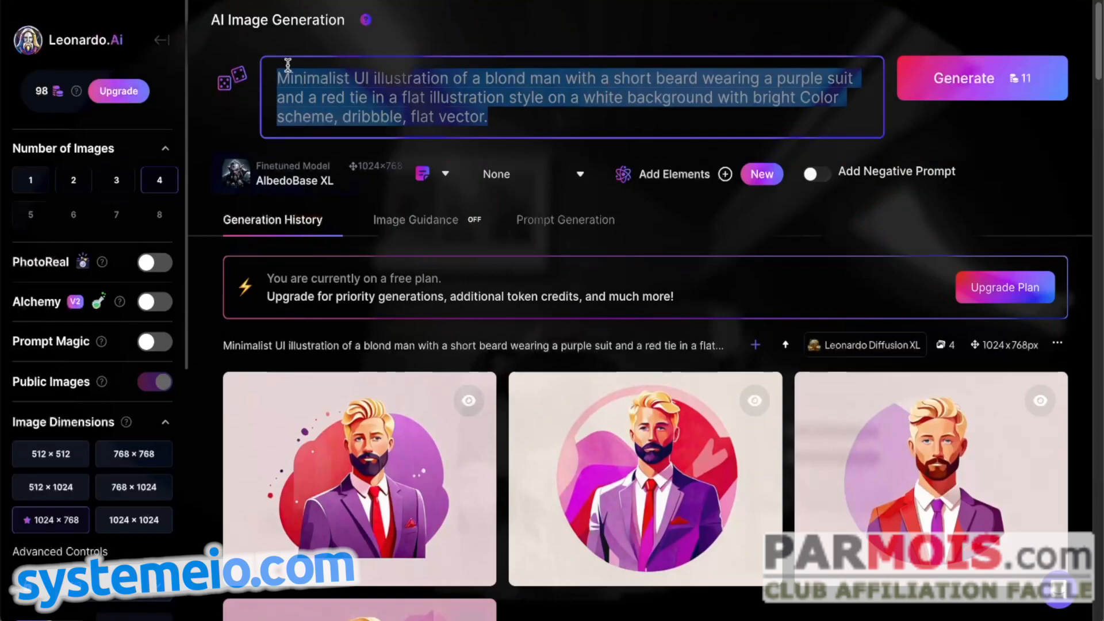
{"action": "type", "text": "a painting of a {subject}, in the style of nightmarish creatures, rough painting playful character design, ben wooten, alex garant, jessie arms botke, industrial horror, popsurrealism, lowbrow"}
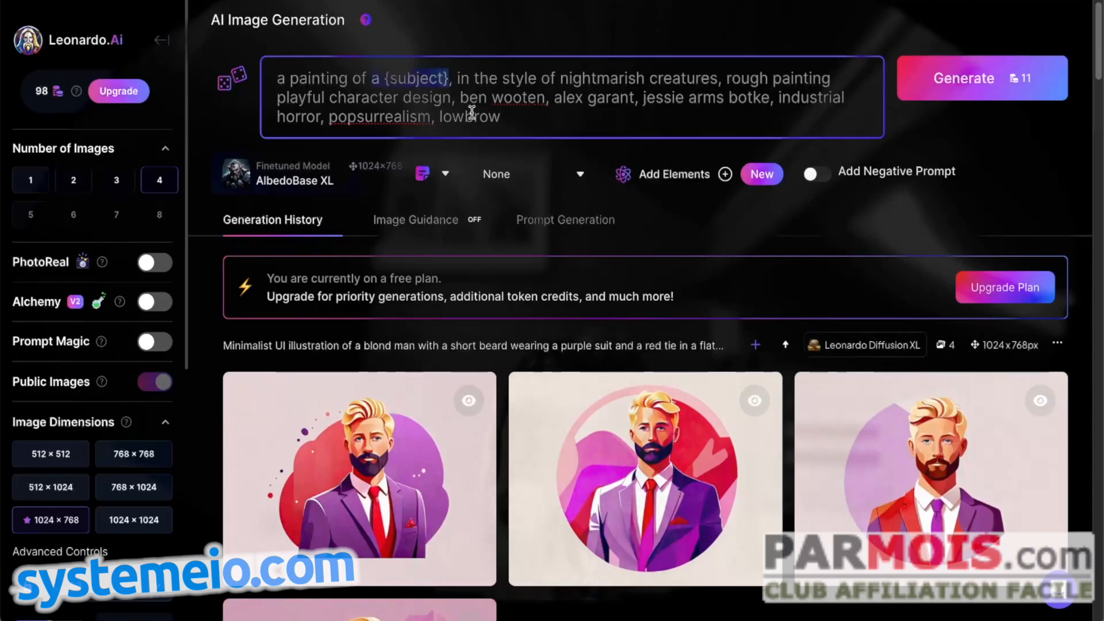
{"action": "type", "text": "blond man with a short beard wearing a purple suit and a red tie"}
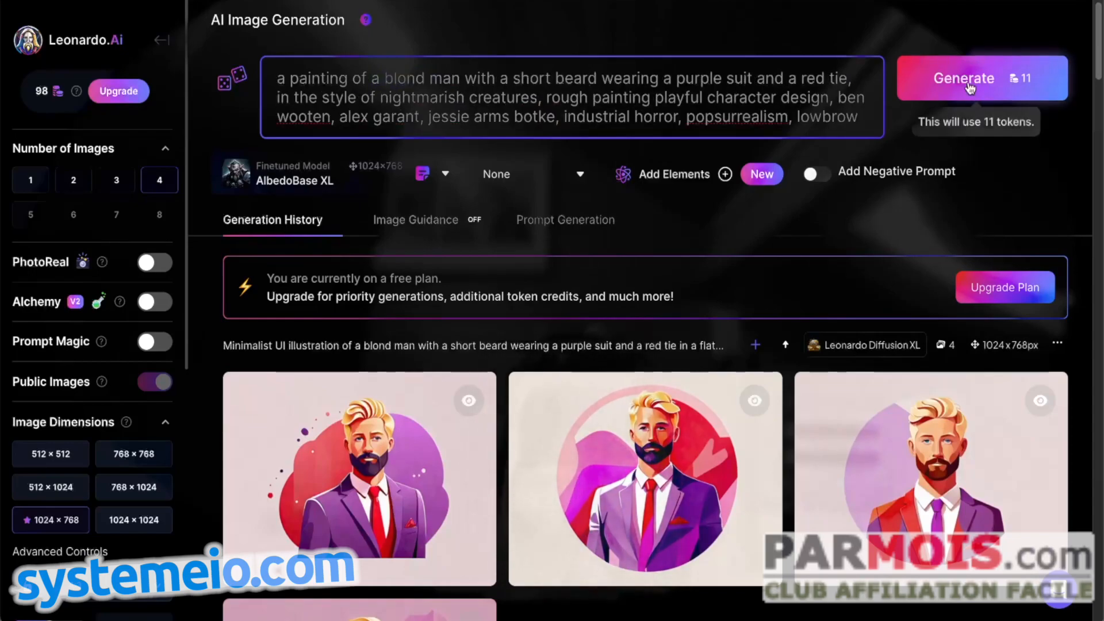
{"action": "left_click", "coordinate": [968, 81]}
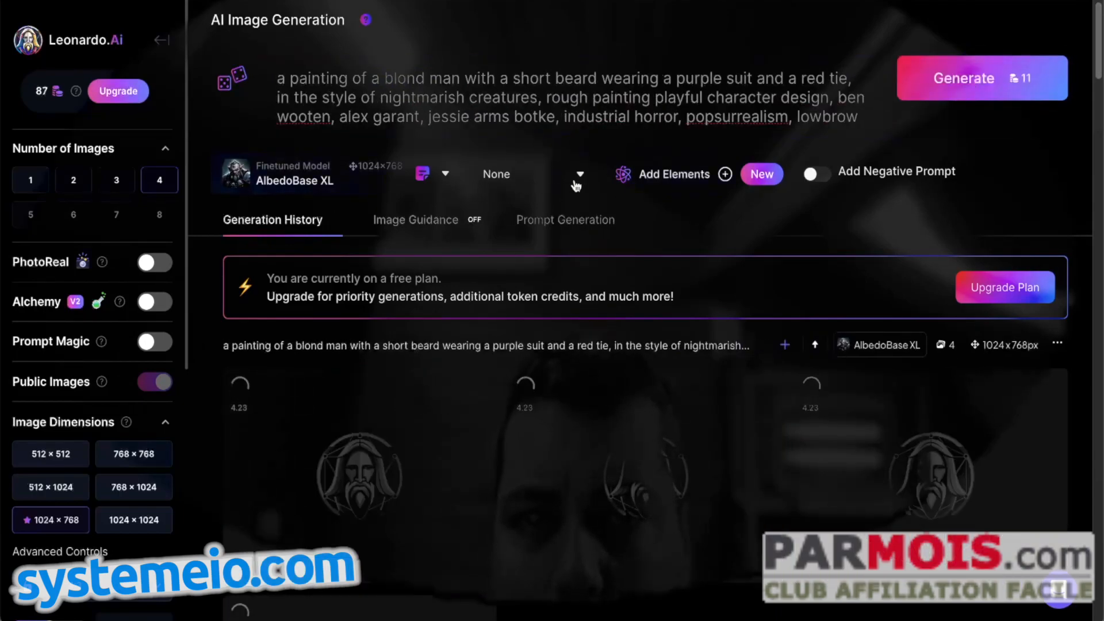
- Set the generation style to Leonardo Style and generate another set of images from the Creepy Portraits prompt
{"action": "left_click", "coordinate": [575, 184]}
{"action": "left_click", "coordinate": [502, 217]}
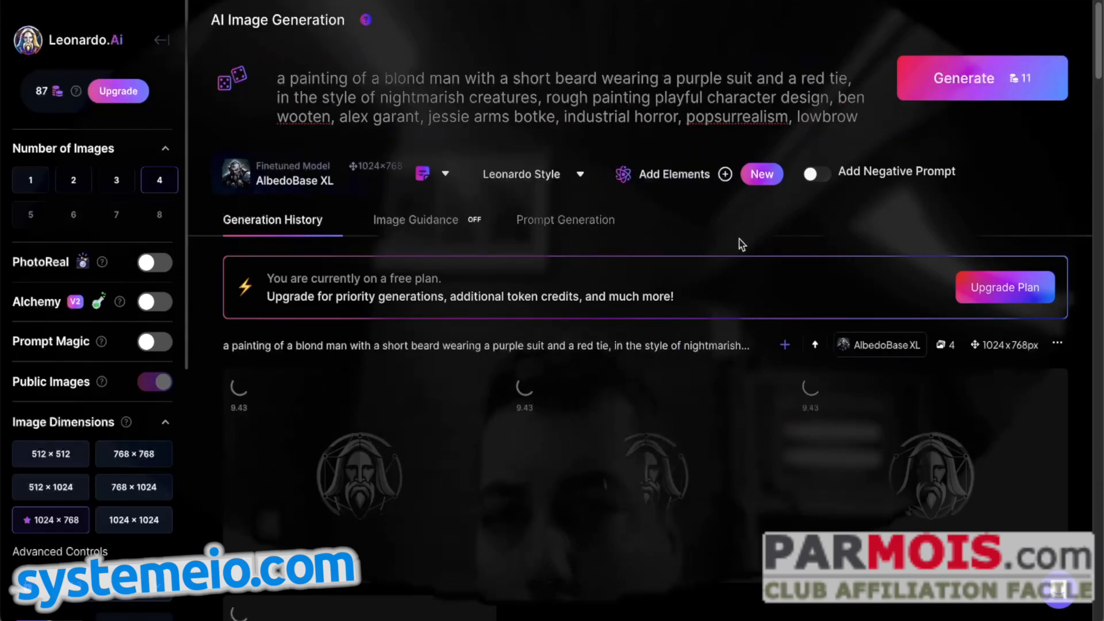
{"action": "left_click", "coordinate": [977, 81]}
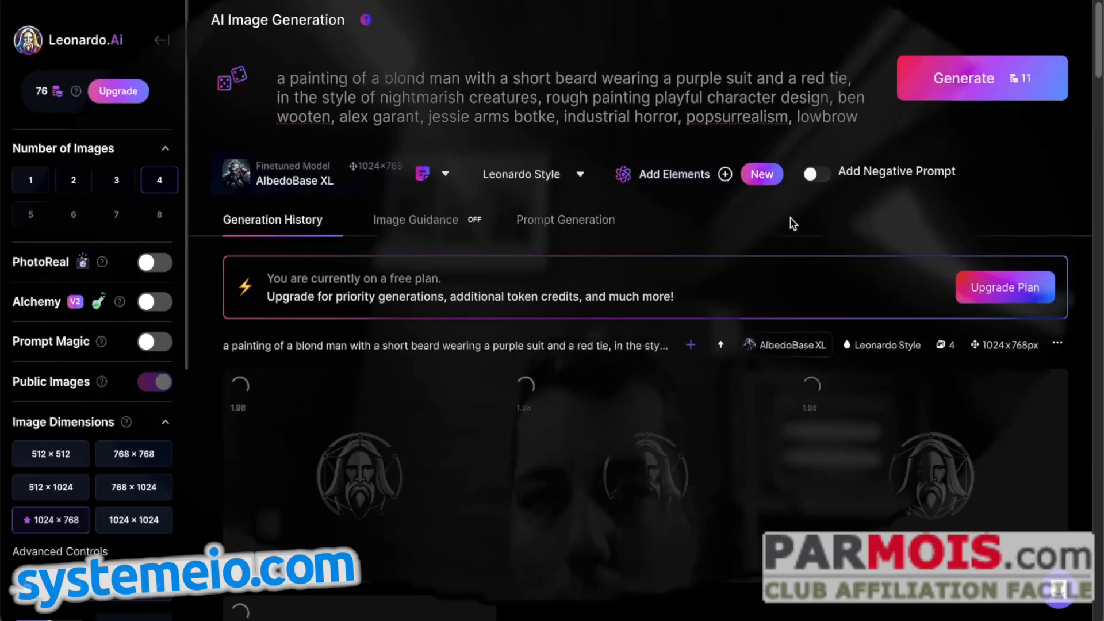
- Enlarge the AlbedoBase XL paintings generated without a style, look through all four, and close the enlarged view
{"action": "scroll", "coordinate": [778, 230], "scroll_direction": "down", "scroll_amount": 4}
{"action": "scroll", "coordinate": [715, 277], "scroll_direction": "down", "scroll_amount": 5}
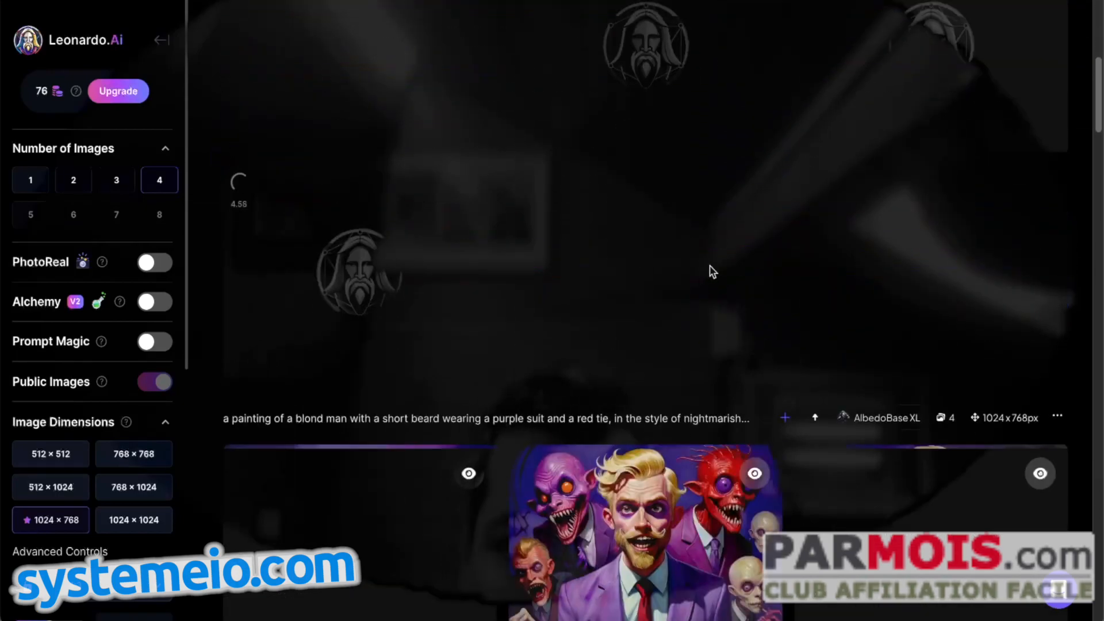
{"action": "scroll", "coordinate": [719, 212], "scroll_direction": "down", "scroll_amount": 2}
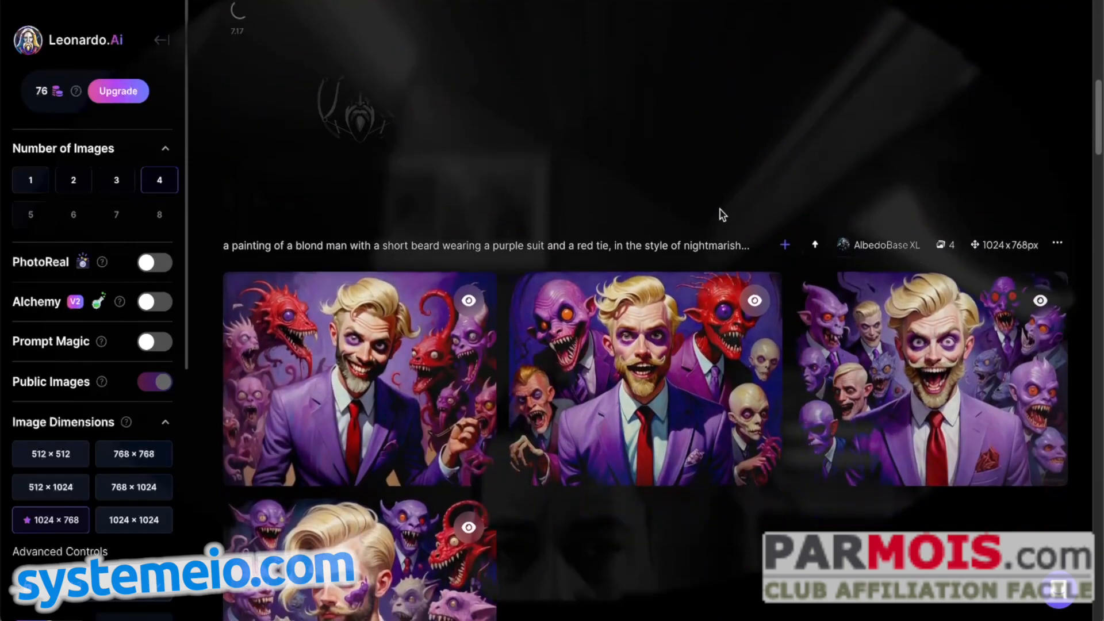
{"action": "left_click", "coordinate": [361, 313]}
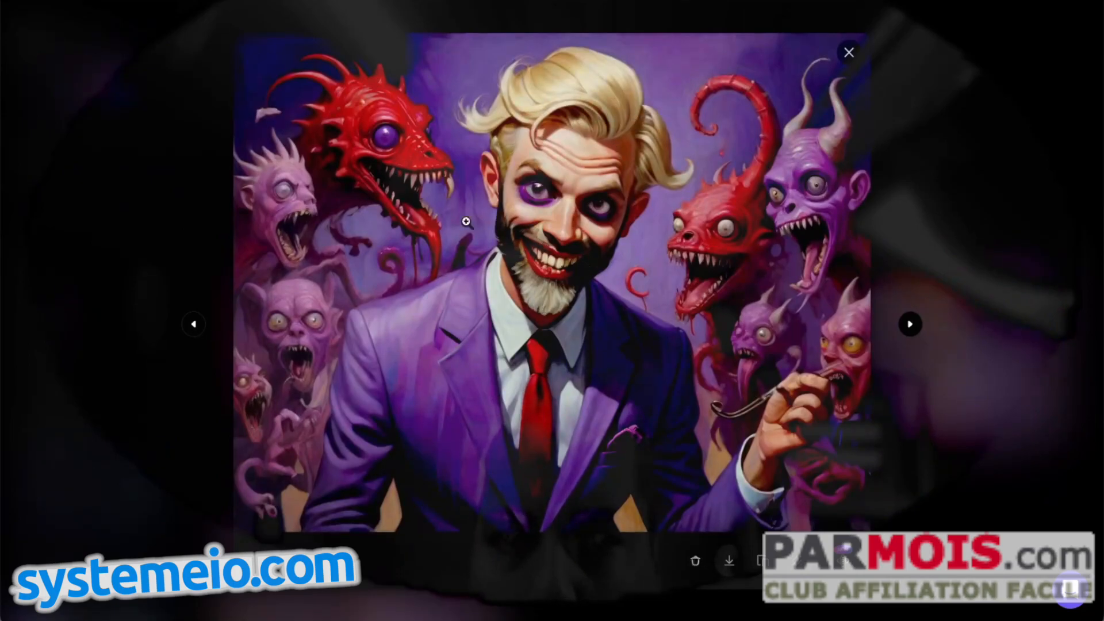
{"action": "left_click", "coordinate": [909, 325]}
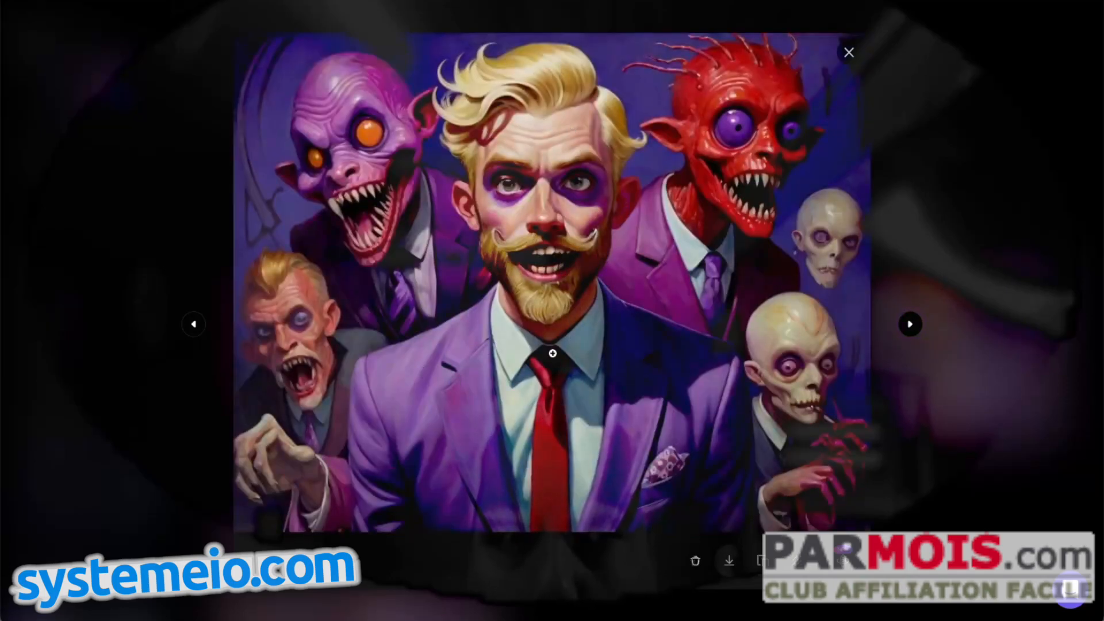
{"action": "left_click", "coordinate": [909, 325]}
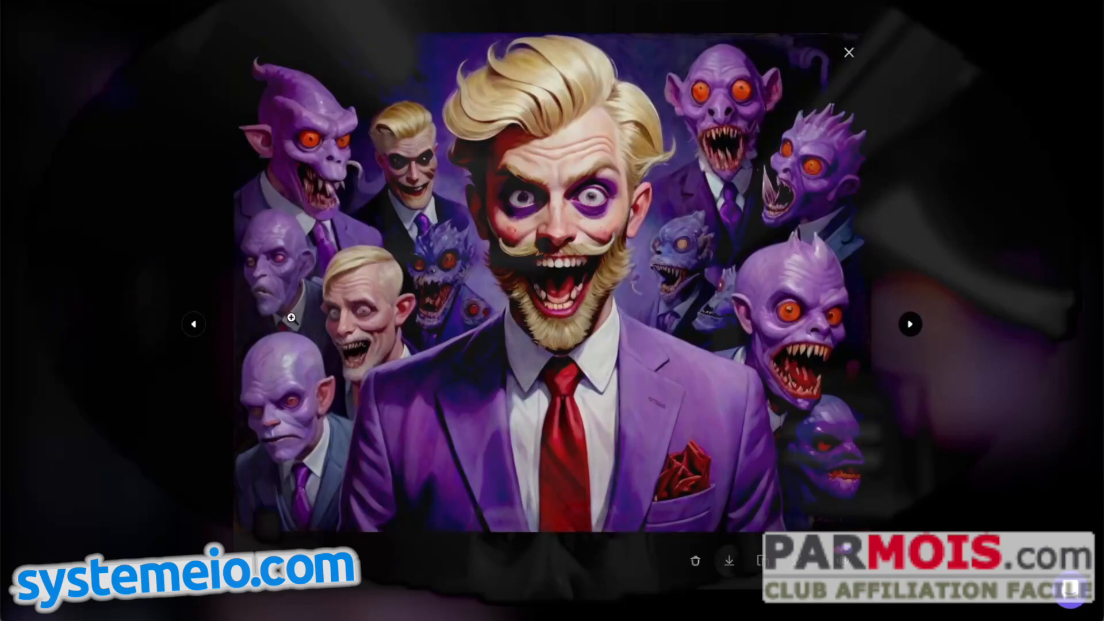
{"action": "left_click", "coordinate": [909, 326]}
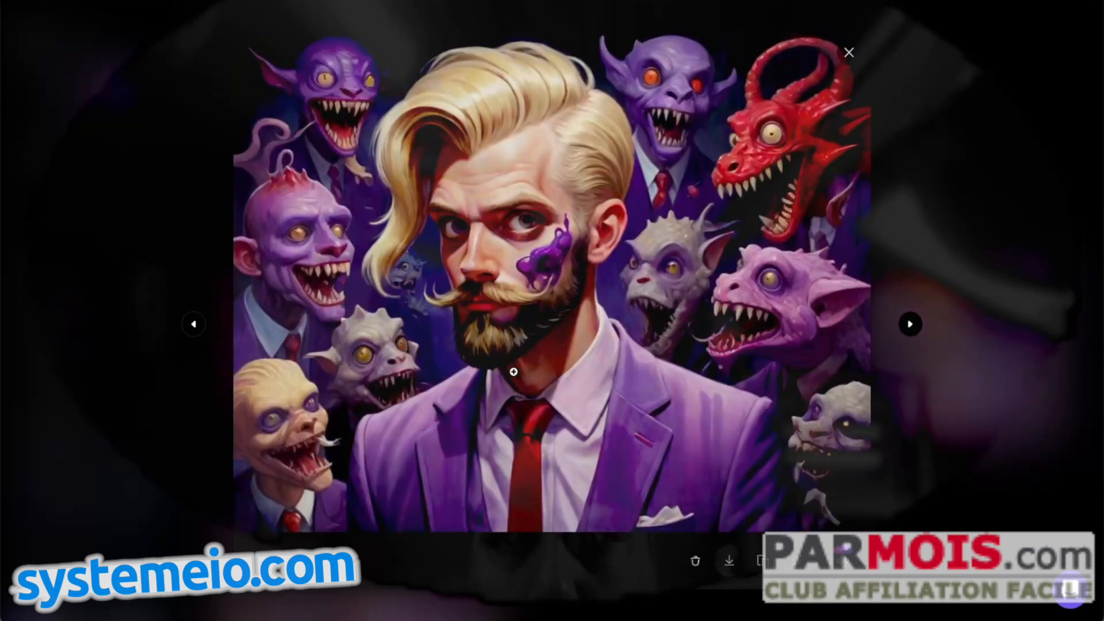
{"action": "left_click", "coordinate": [909, 133]}
- Enlarge the AlbedoBase XL paintings generated with Leonardo Style, look through all four, and close the enlarged view
{"action": "scroll", "coordinate": [625, 365], "scroll_direction": "up", "scroll_amount": 2}
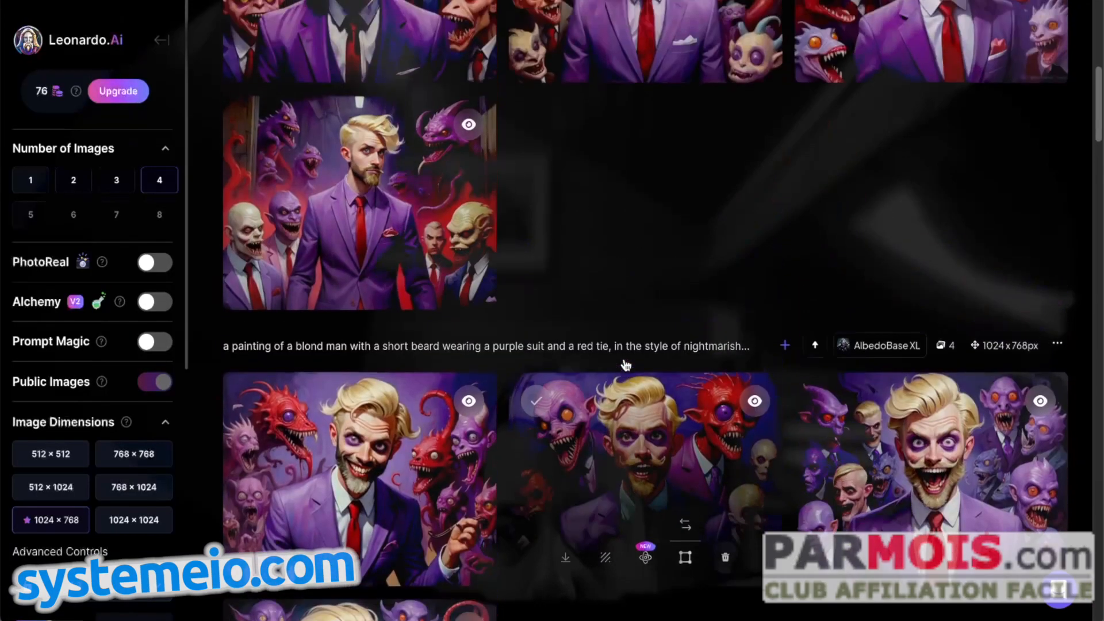
{"action": "scroll", "coordinate": [626, 365], "scroll_direction": "up", "scroll_amount": 2}
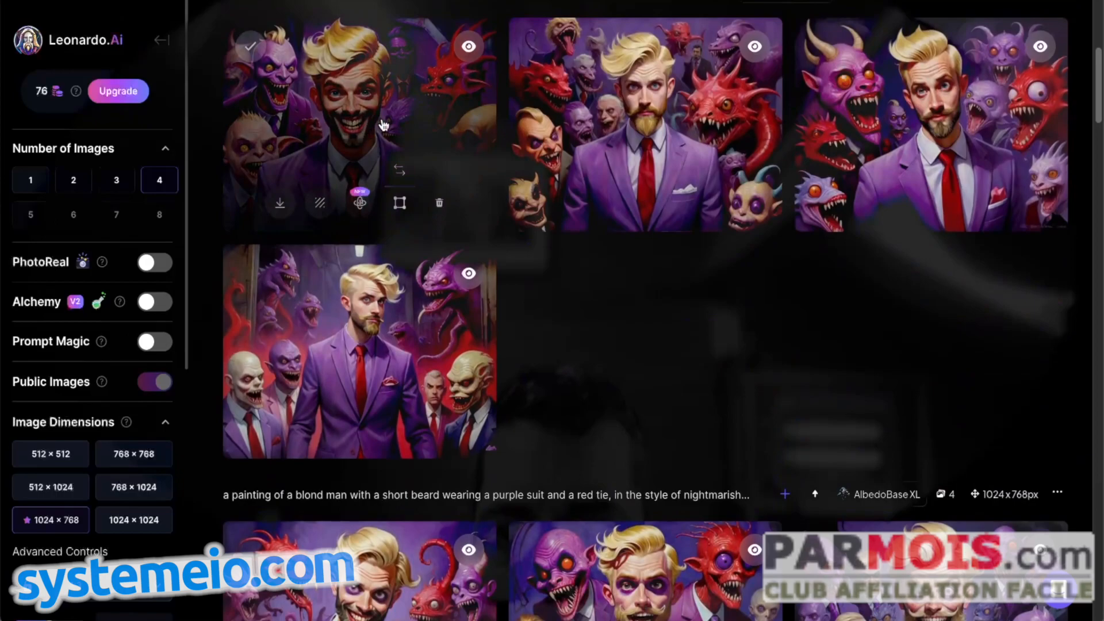
{"action": "left_click", "coordinate": [383, 125]}
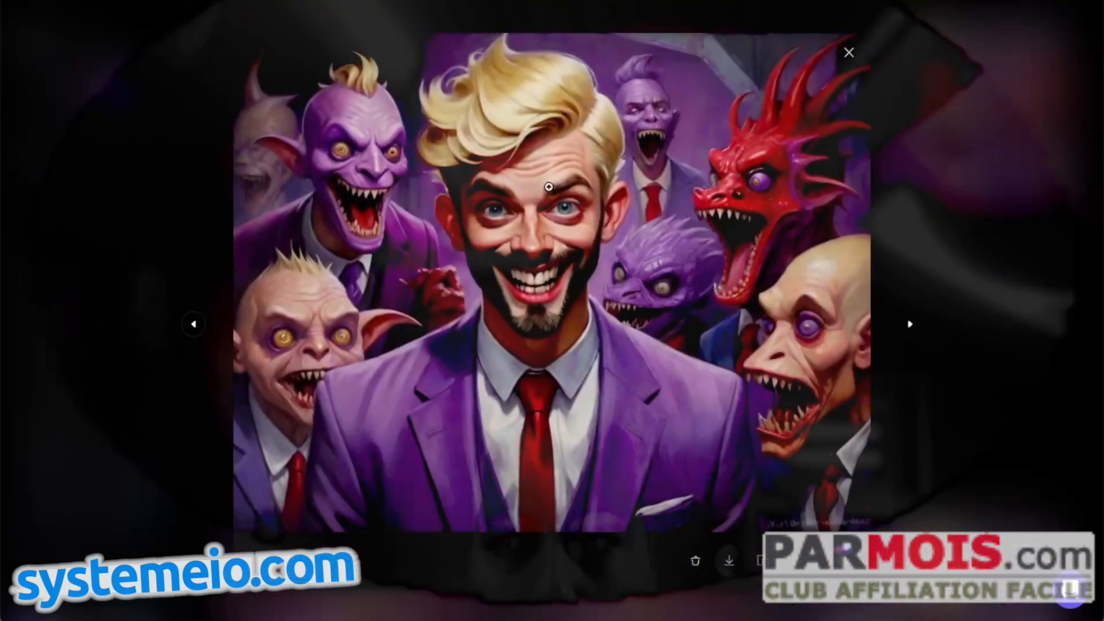
{"action": "left_click", "coordinate": [910, 326]}
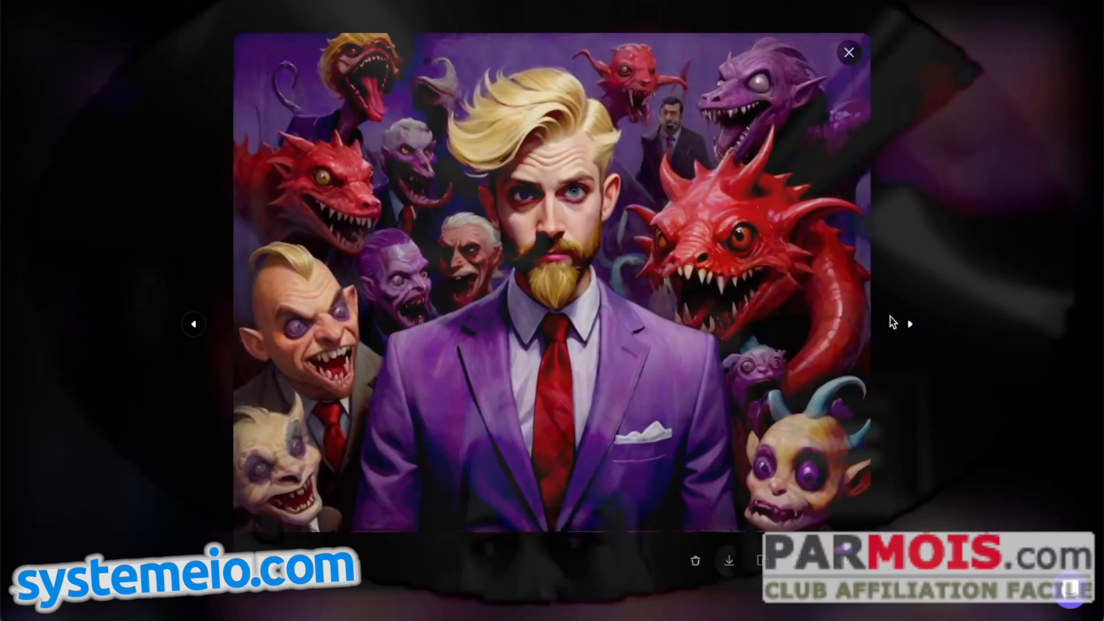
{"action": "left_click", "coordinate": [909, 325]}
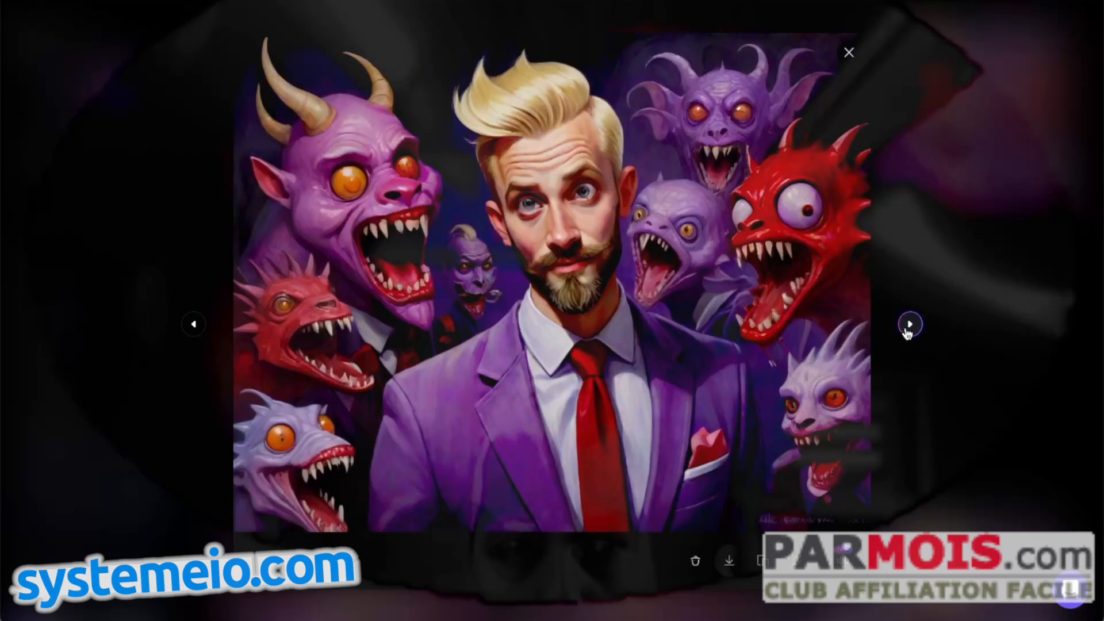
{"action": "left_click", "coordinate": [909, 326]}
{"action": "key", "text": "Escape"}
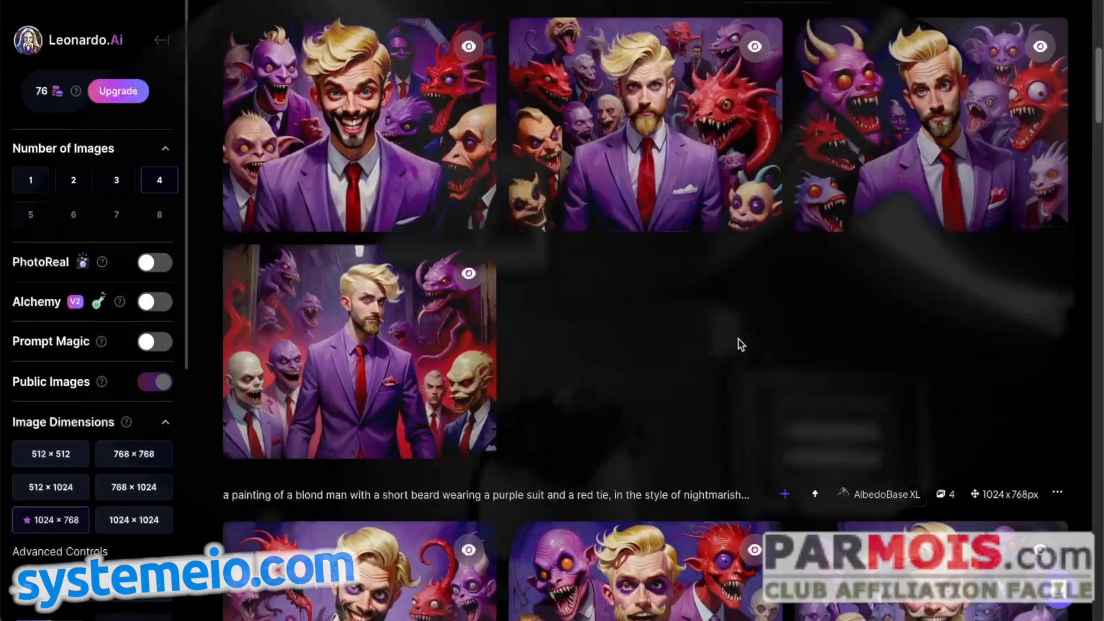
- Enlarge the first painting of the set generated without a style for comparison, view the following one, and close the enlarged view
{"action": "scroll", "coordinate": [738, 338], "scroll_direction": "down", "scroll_amount": 5}
{"action": "left_click", "coordinate": [394, 313]}
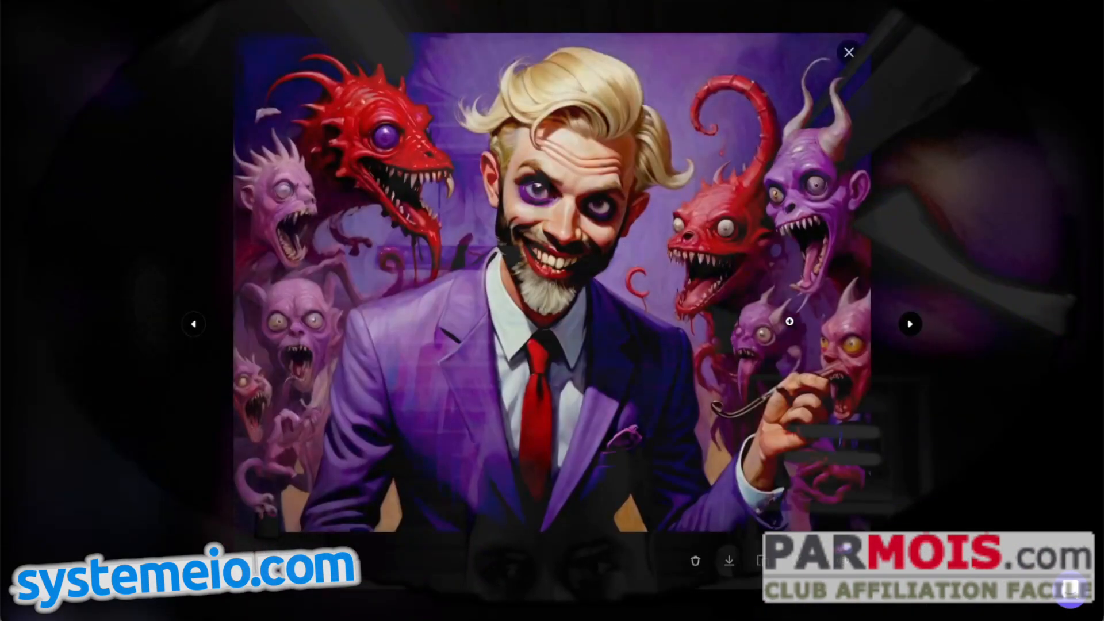
{"action": "left_click", "coordinate": [909, 326]}
{"action": "key", "text": "Escape"}
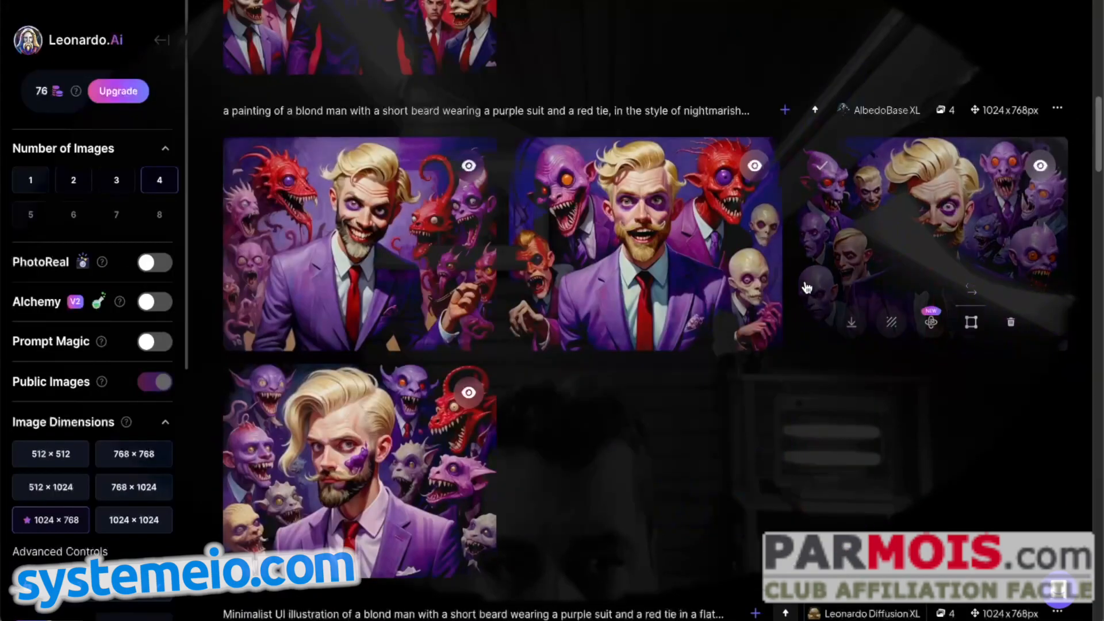
- Set the generation style back to None for the AlbedoBase XL model
{"action": "scroll", "coordinate": [803, 286], "scroll_direction": "up", "scroll_amount": 5}
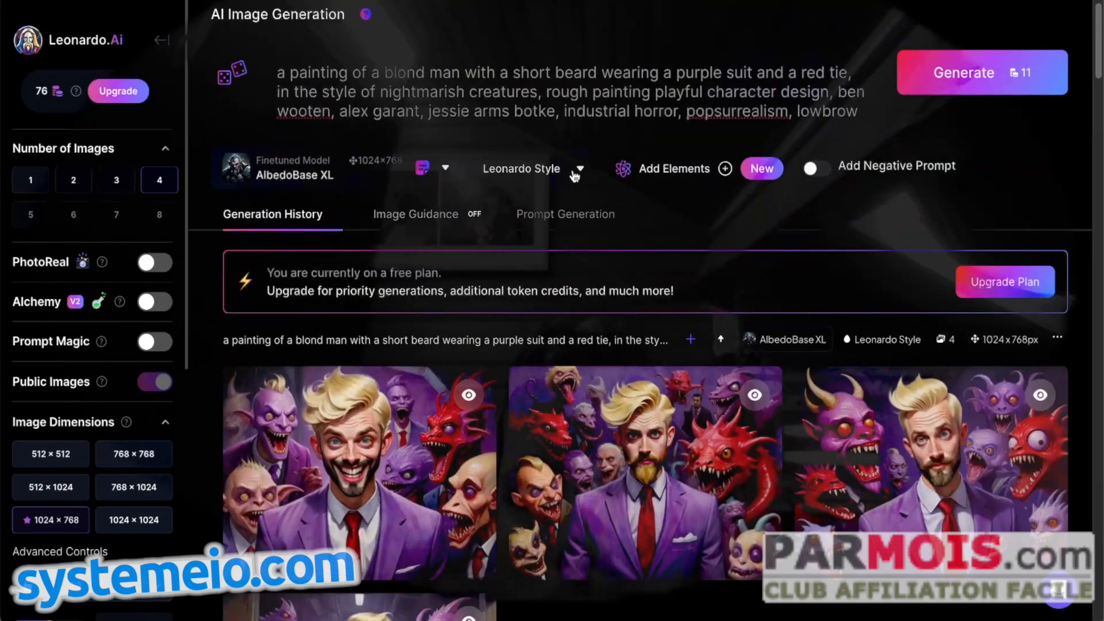
{"action": "left_click", "coordinate": [569, 172]}
{"action": "left_click", "coordinate": [546, 236]}
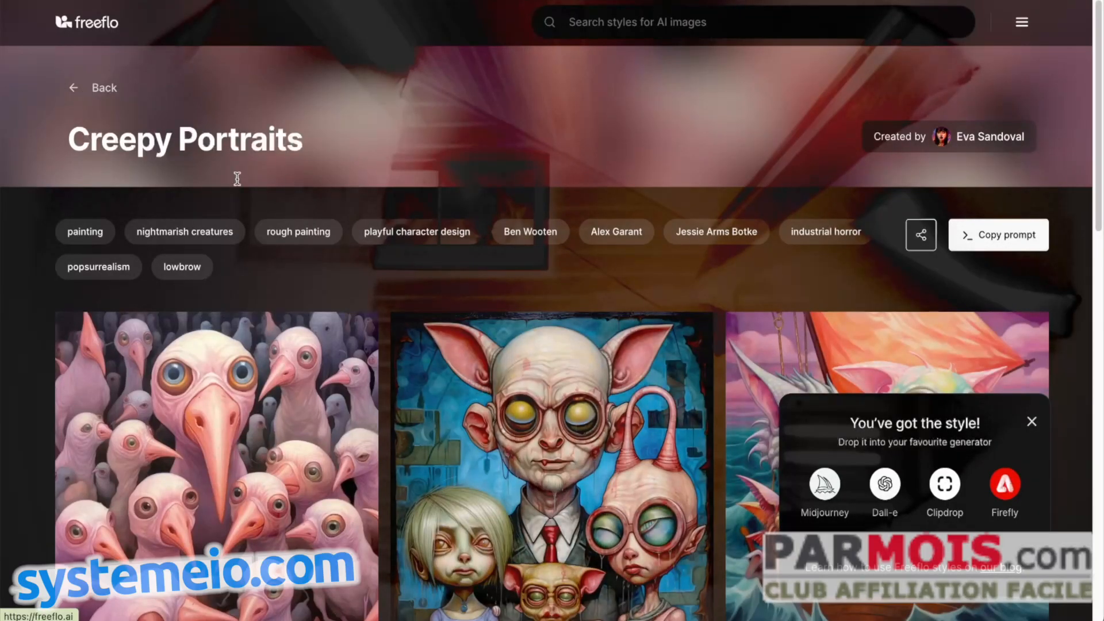
- On Freeflo, open the Beautiful Grotesque style suggested below Creepy Portraits, look over its sample images, and copy its style prompt
{"action": "scroll", "coordinate": [237, 179], "scroll_direction": "down", "scroll_amount": 12}
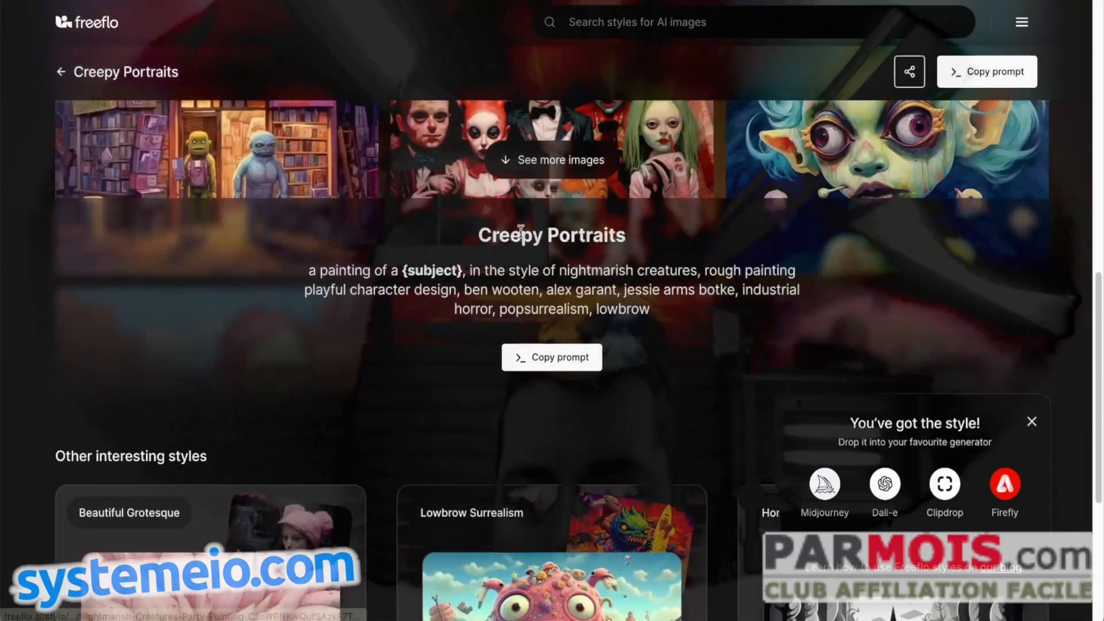
{"action": "scroll", "coordinate": [520, 230], "scroll_direction": "down", "scroll_amount": 3}
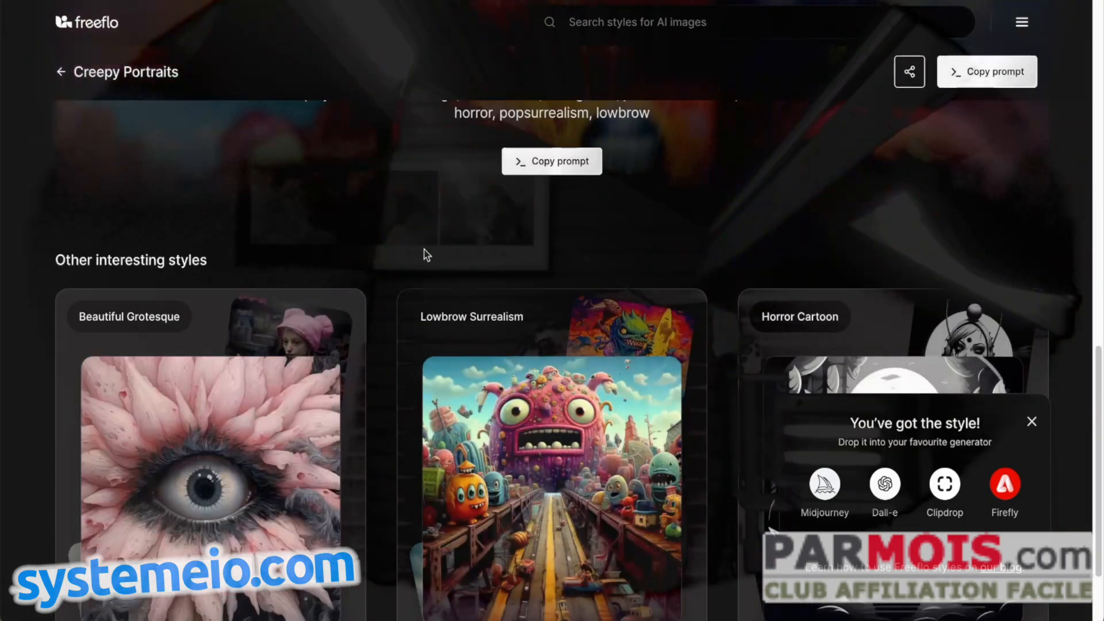
{"action": "scroll", "coordinate": [426, 254], "scroll_direction": "down", "scroll_amount": 2}
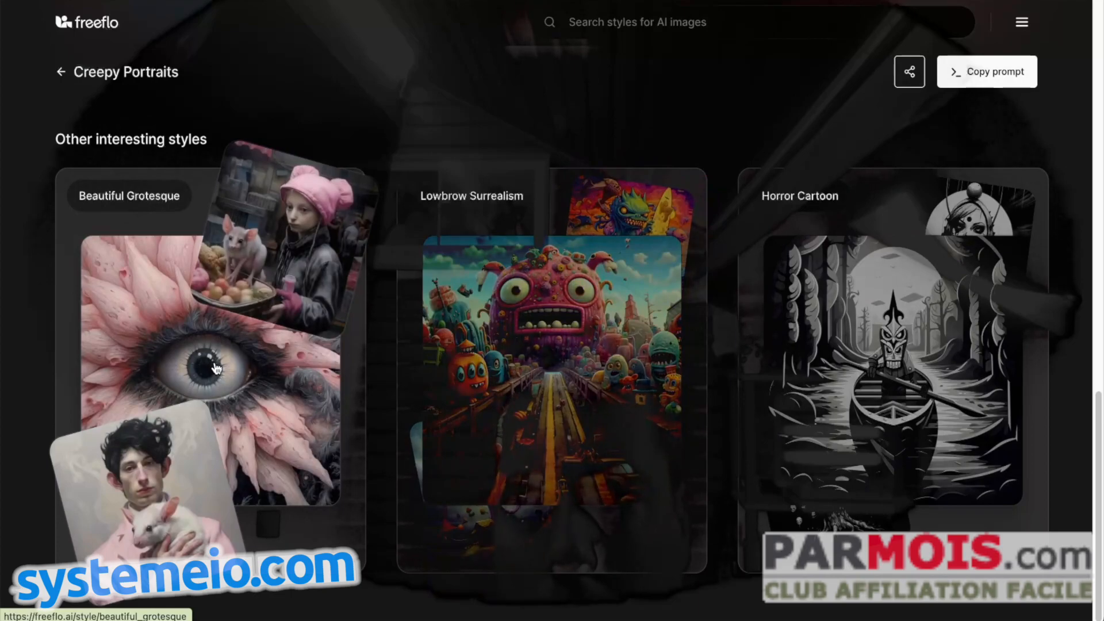
{"action": "left_click", "coordinate": [249, 366]}
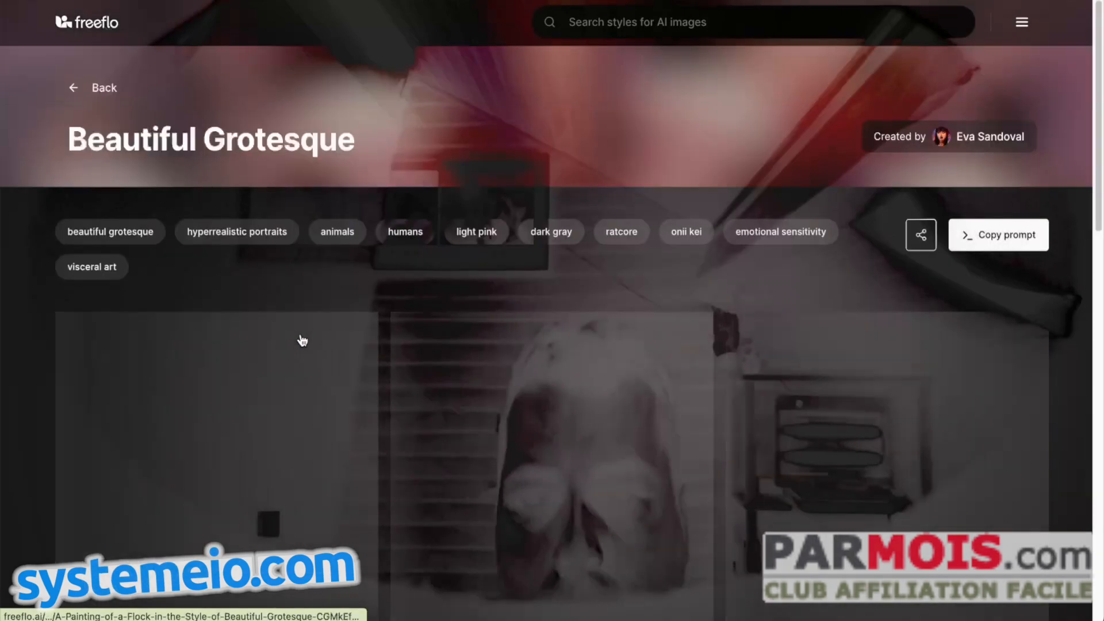
{"action": "scroll", "coordinate": [749, 293], "scroll_direction": "down", "scroll_amount": 5}
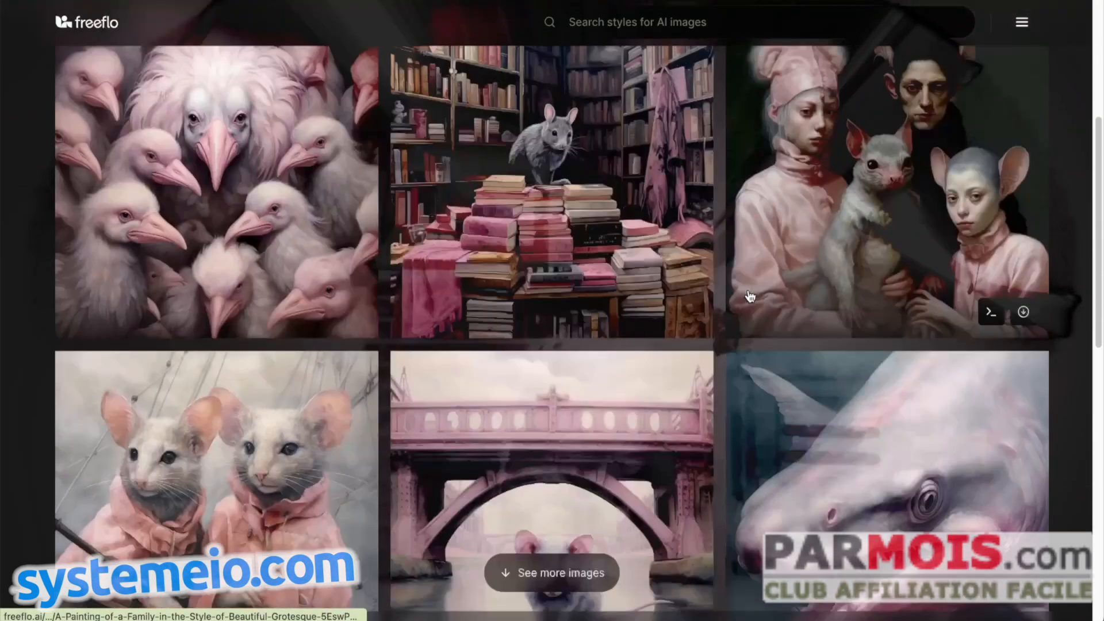
{"action": "scroll", "coordinate": [796, 287], "scroll_direction": "up", "scroll_amount": 5}
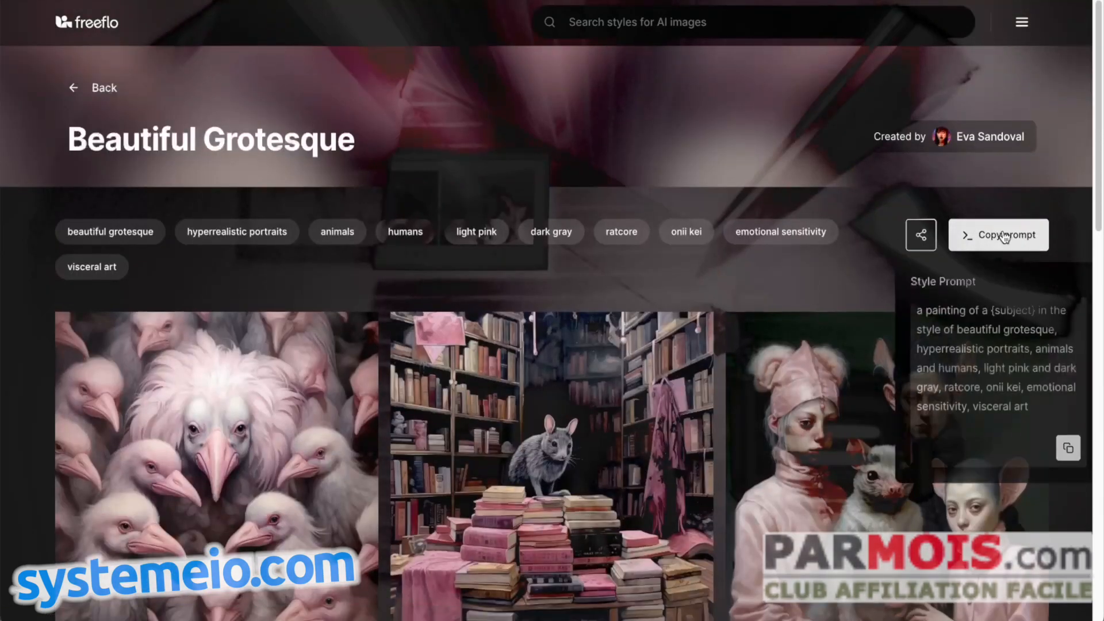
{"action": "left_click", "coordinate": [1007, 237]}
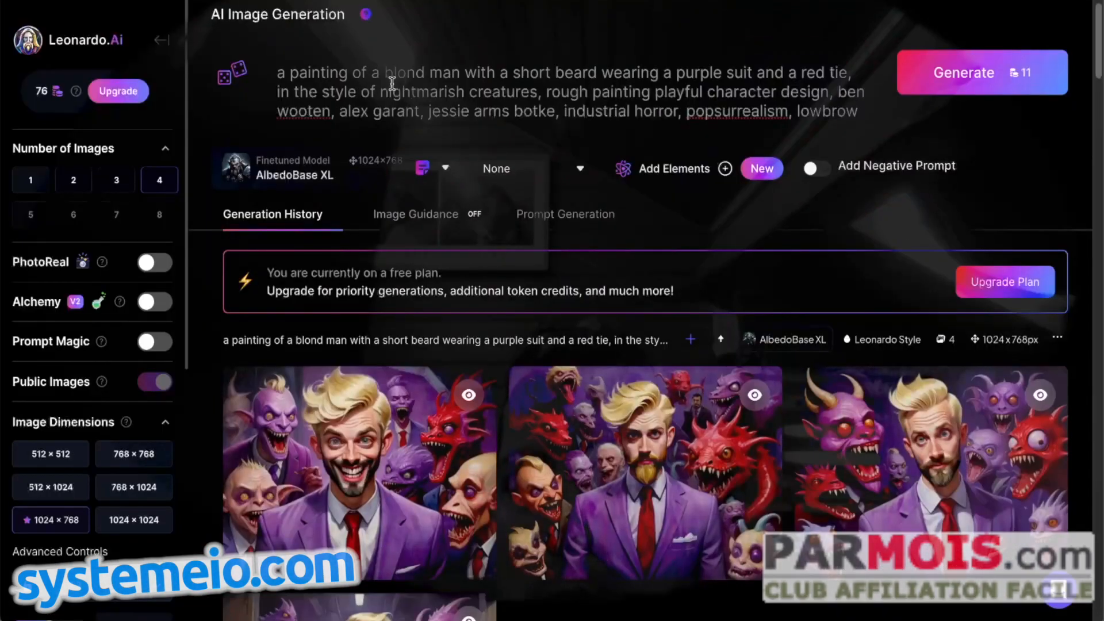
- Replace the Leonardo.Ai prompt with the Beautiful Grotesque one, use "blond man with a short beard wearing a purple suit and a red tie" as subject, and generate
{"action": "left_click", "coordinate": [391, 84]}
{"action": "key", "text": "ctrl+a"}
{"action": "type", "text": "a painting of a {subject} in the style of beautiful grotesque, hyperrealistic portraits, animals and humans, light pink and dark gray, ratcore, onii kei, emotional sensitivity, visceral art"}
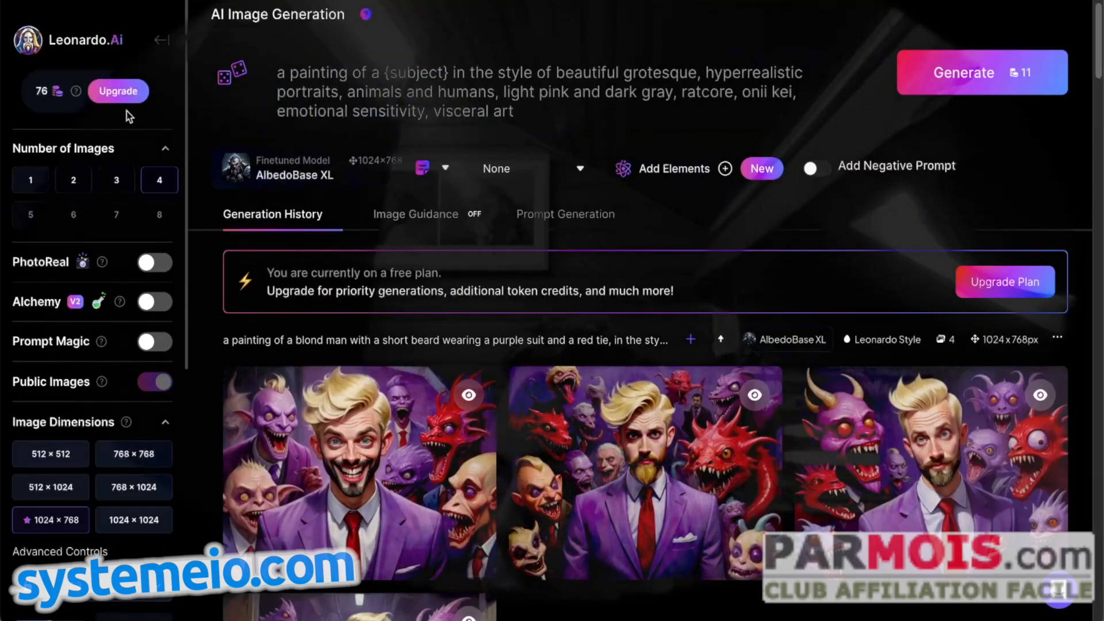
{"action": "left_click", "coordinate": [398, 85]}
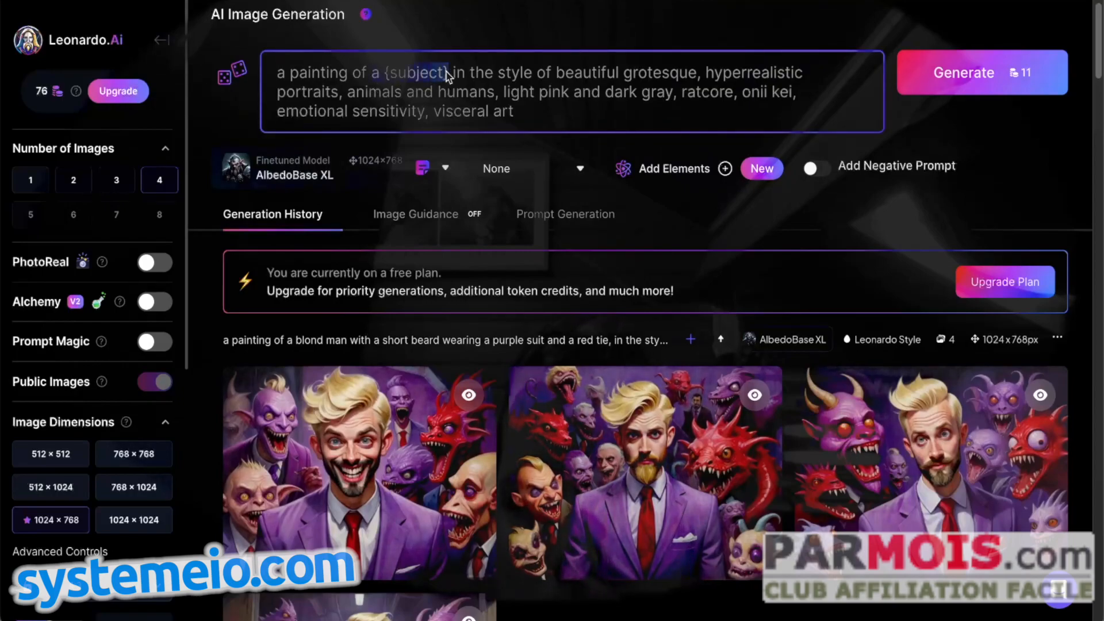
{"action": "type", "text": "blond man with a short beard wearing a purple suit and a red tie"}
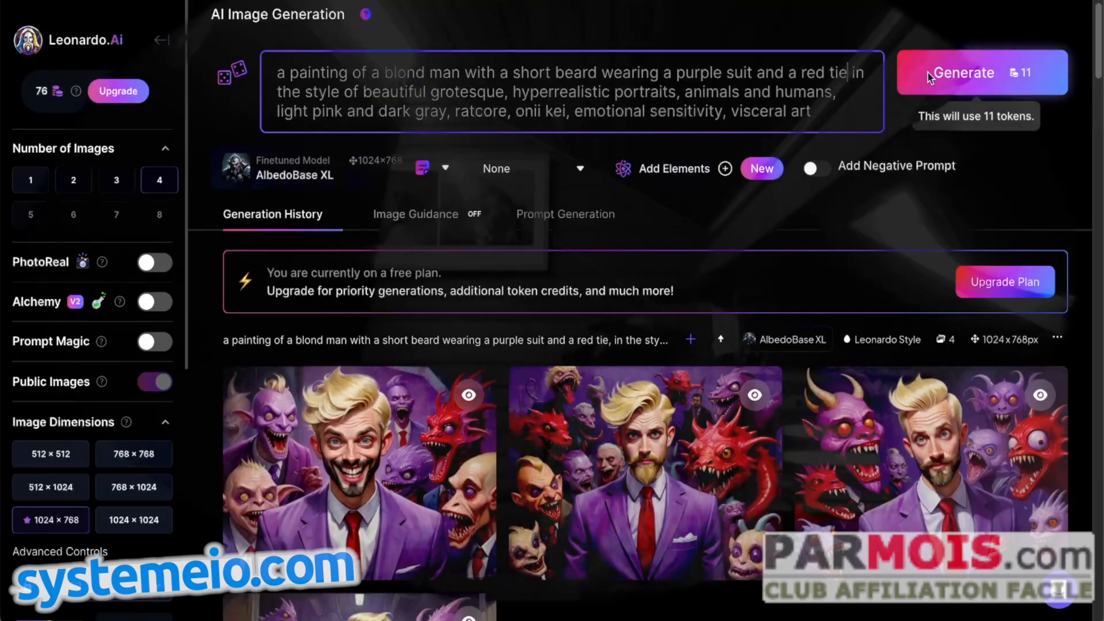
{"action": "left_click", "coordinate": [966, 71]}
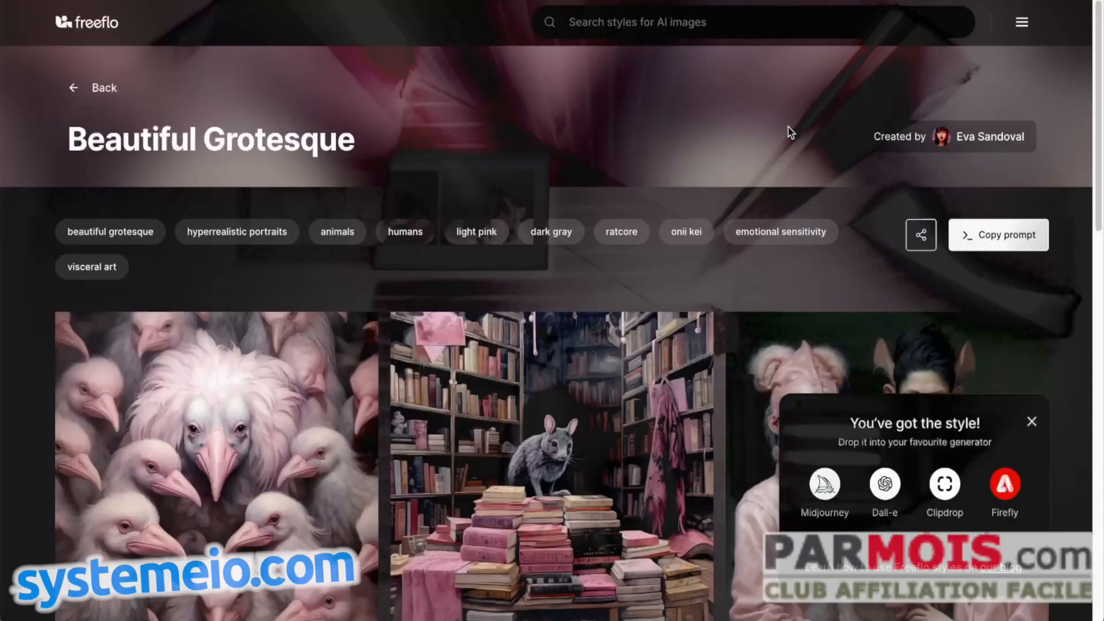
- Back on Freeflo, copy the Beautiful Grotesque prompt again and dismiss the suggestions of generators to use it in
{"action": "left_click", "coordinate": [971, 235]}
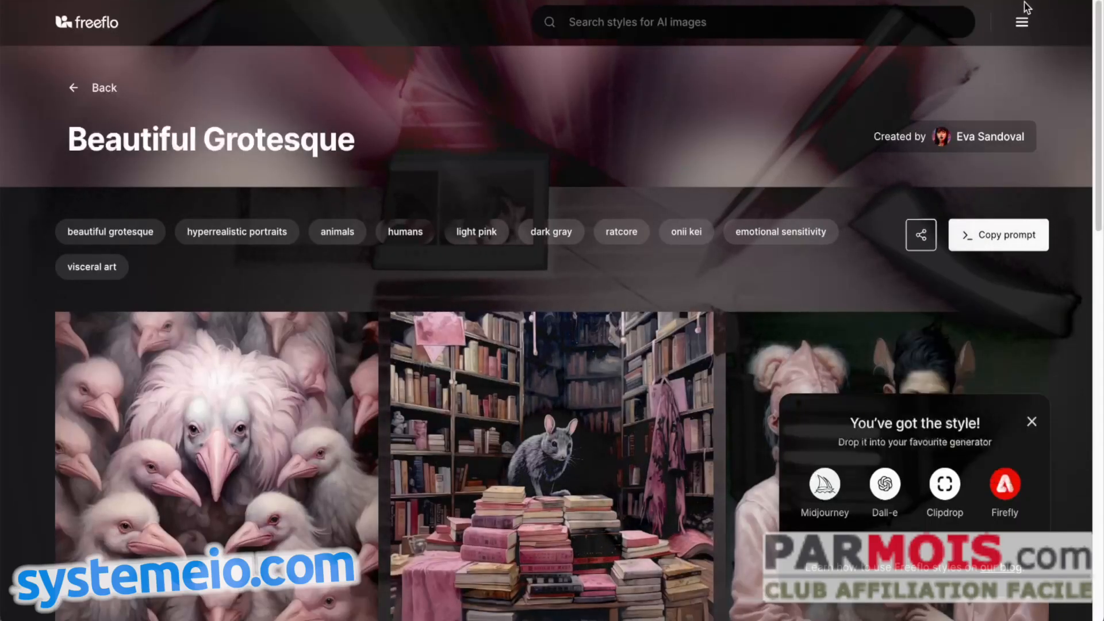
{"action": "left_click", "coordinate": [1022, 24]}
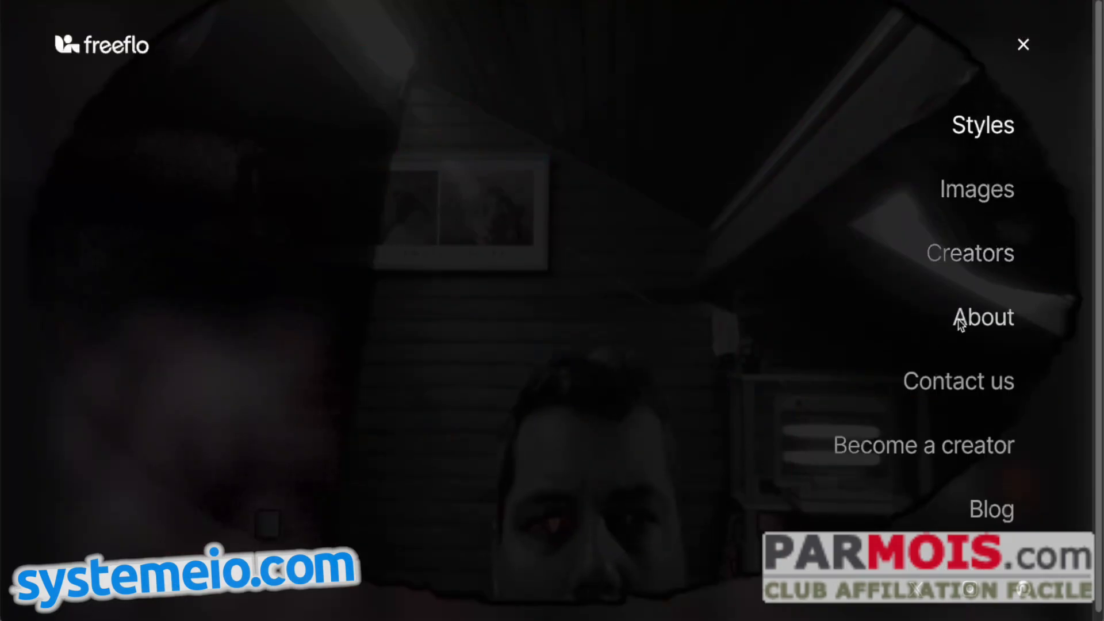
{"action": "left_click", "coordinate": [1024, 46]}
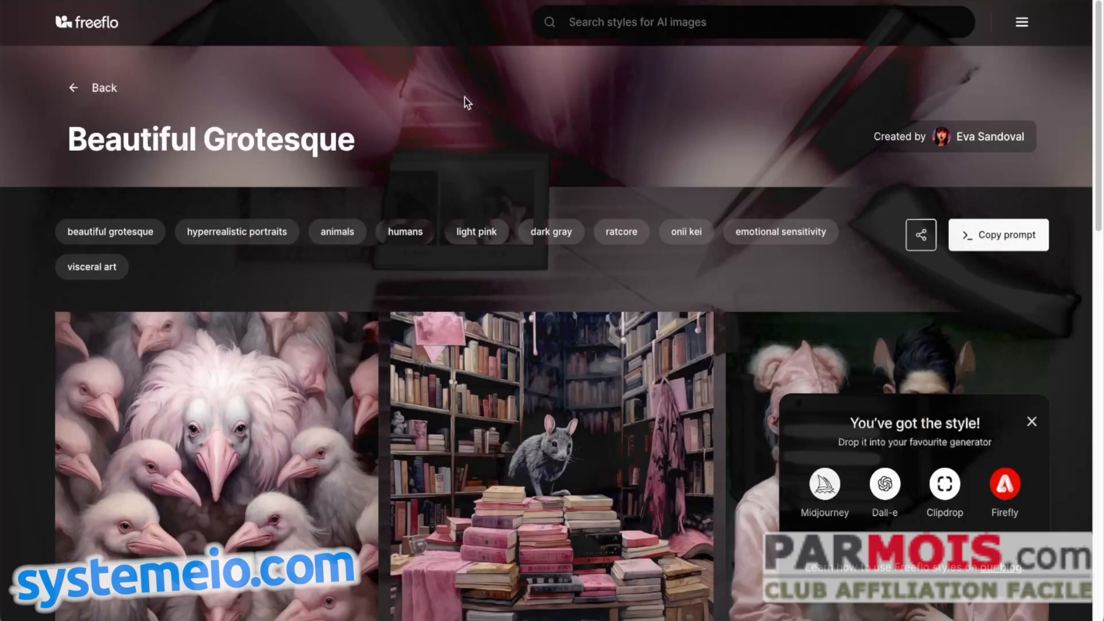
{"action": "left_click", "coordinate": [1031, 423]}
{"action": "left_click", "coordinate": [990, 238]}
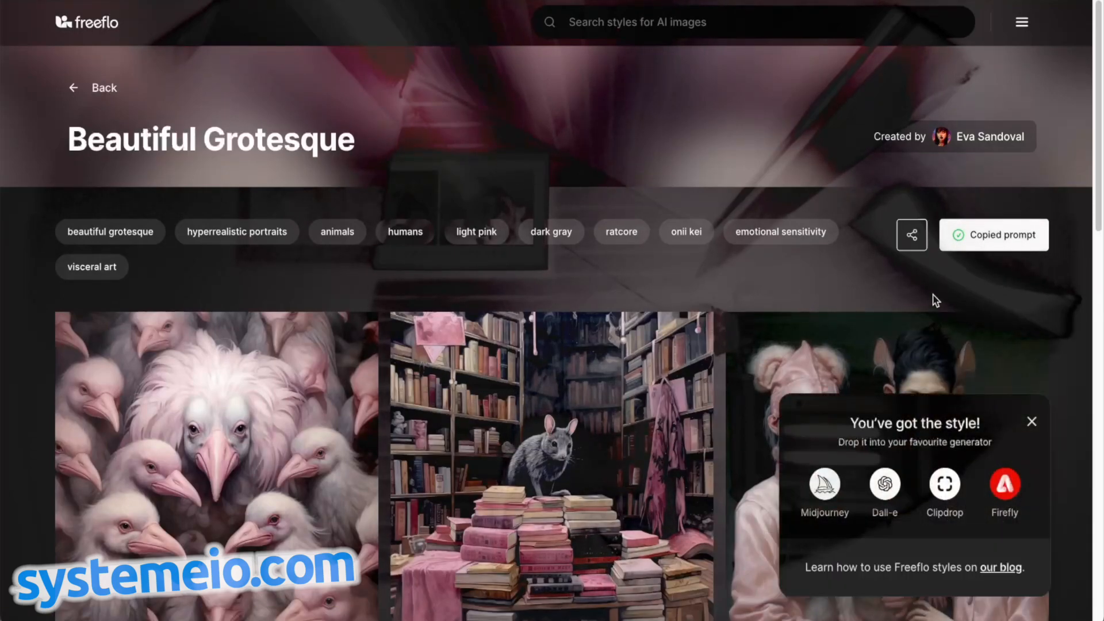
{"action": "left_click", "coordinate": [1031, 421]}
{"action": "mouse_move", "coordinate": [1009, 236]}
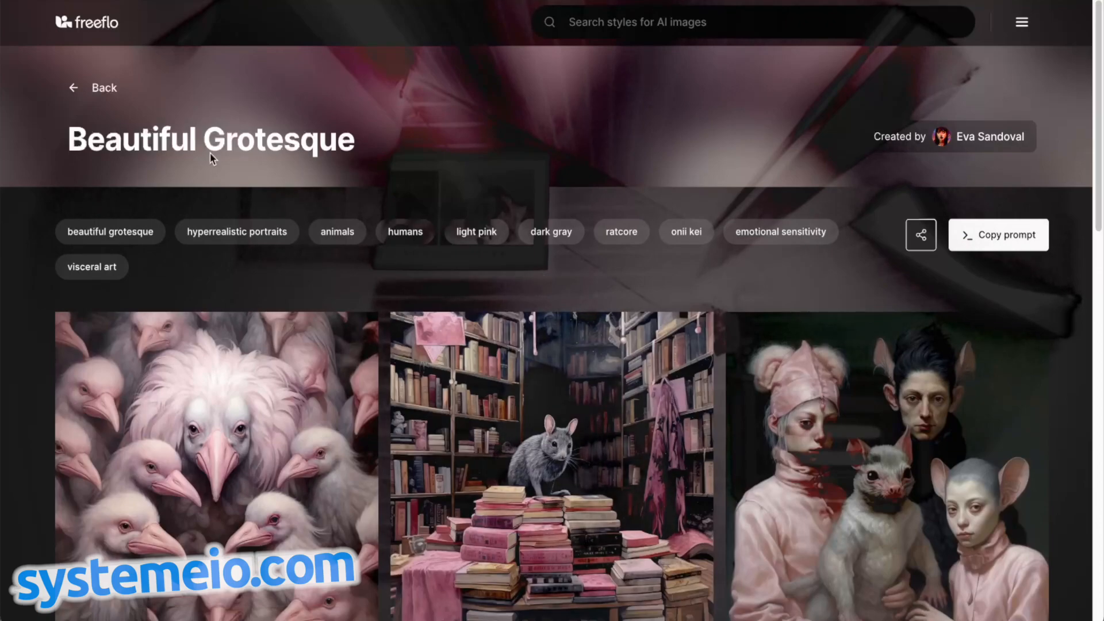
- Go back to the Creepy Portraits page, open Freeflo's About page, read its description, and leave it for the home page
{"action": "left_click", "coordinate": [79, 91]}
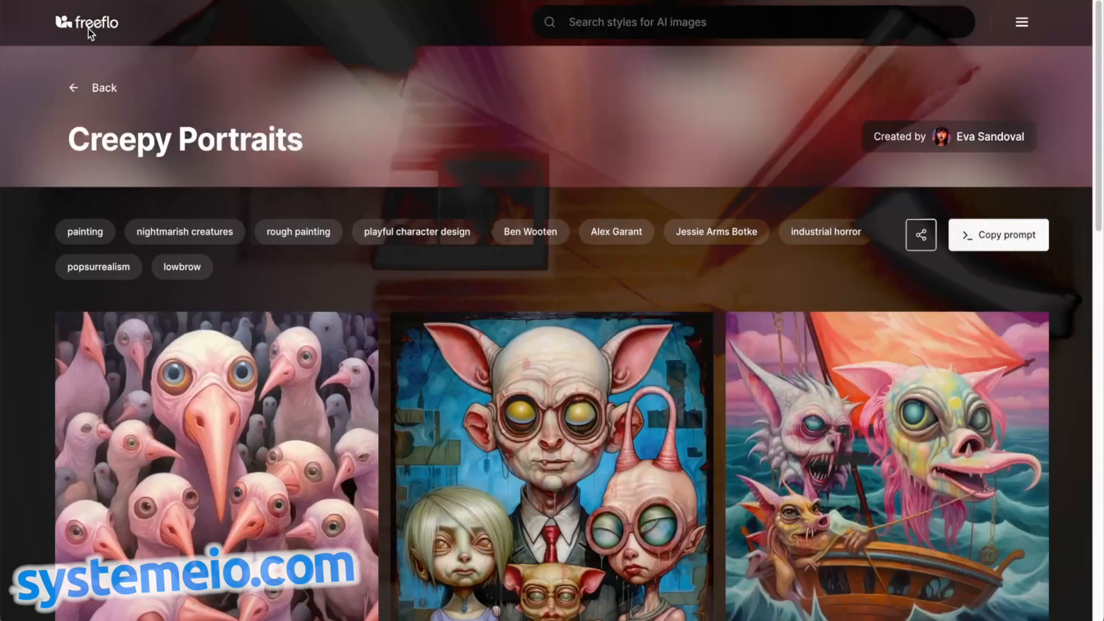
{"action": "left_click", "coordinate": [1029, 21]}
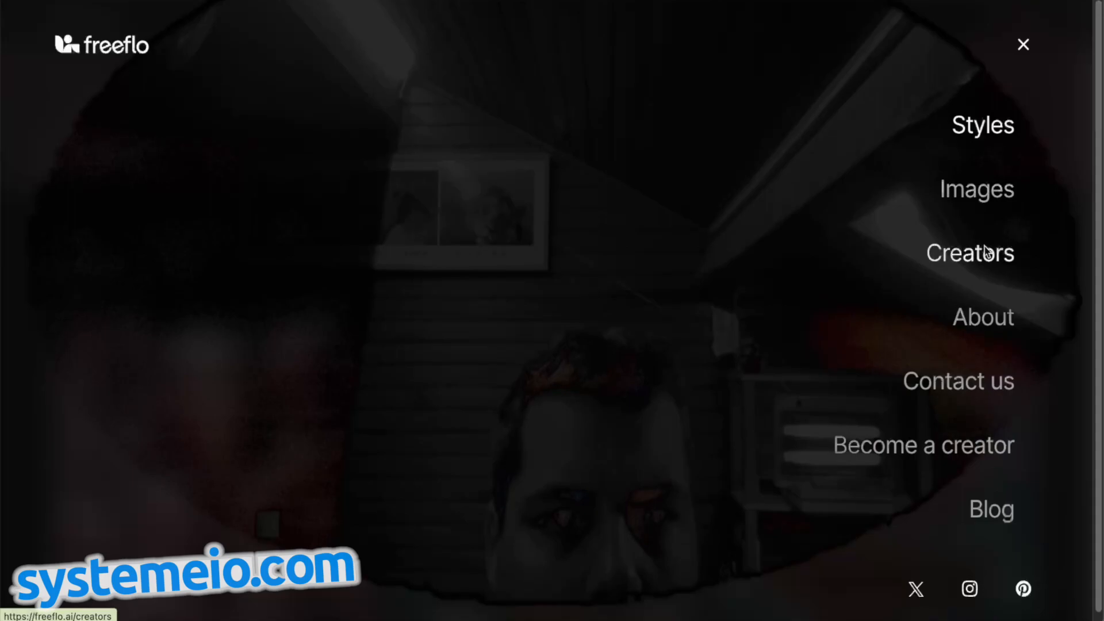
{"action": "left_click", "coordinate": [991, 323]}
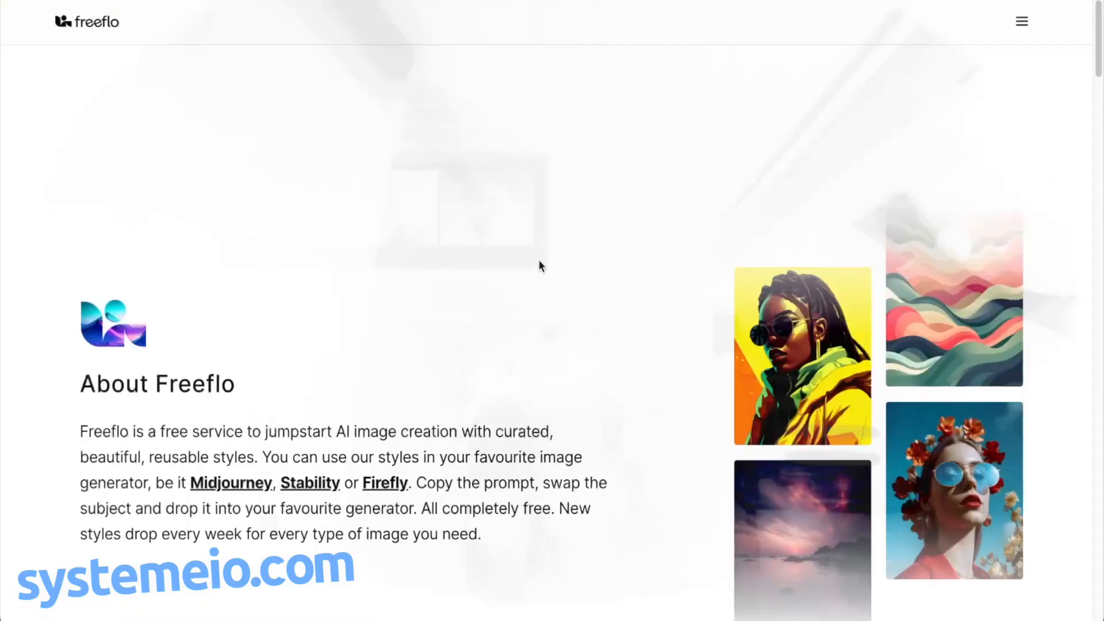
{"action": "scroll", "coordinate": [564, 259], "scroll_direction": "down", "scroll_amount": 5}
{"action": "left_click", "coordinate": [87, 22]}
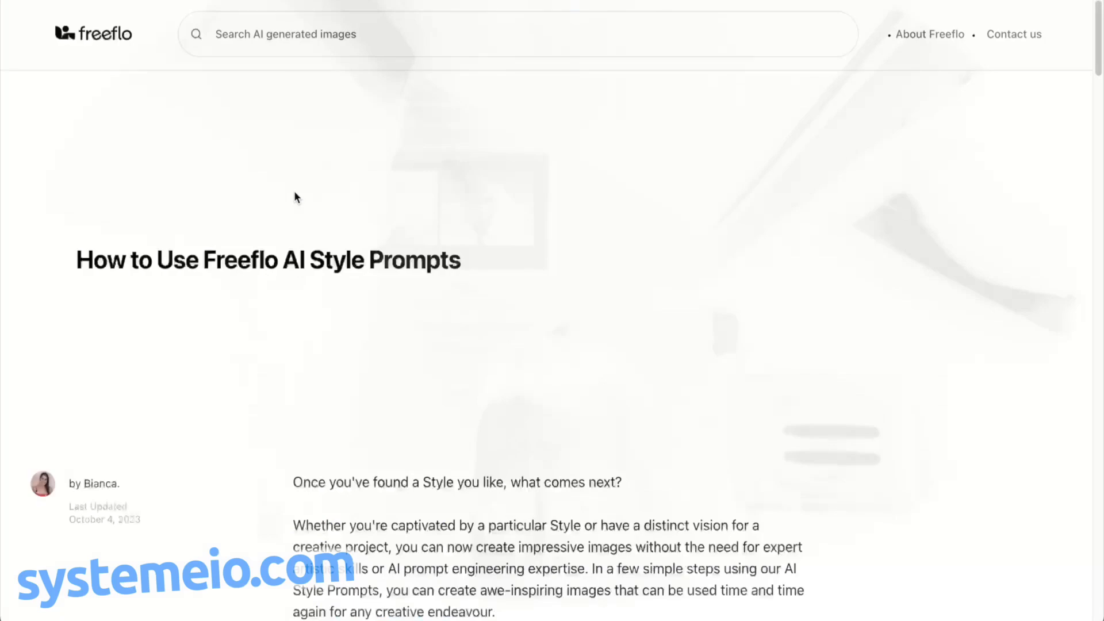
- Read the "How to Use Freeflo AI Style Prompts" article, from the Midjourney instructions through DALL-E-2 to the Firefly example
{"action": "scroll", "coordinate": [353, 239], "scroll_direction": "down", "scroll_amount": 6}
{"action": "scroll", "coordinate": [289, 298], "scroll_direction": "down", "scroll_amount": 4}
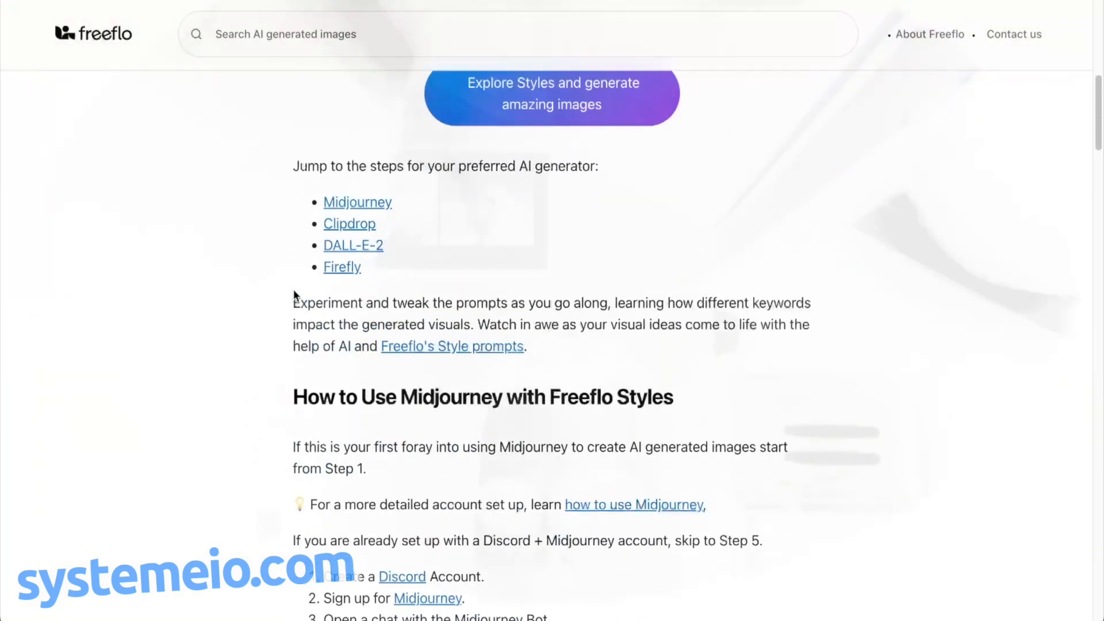
{"action": "scroll", "coordinate": [303, 345], "scroll_direction": "down", "scroll_amount": 8}
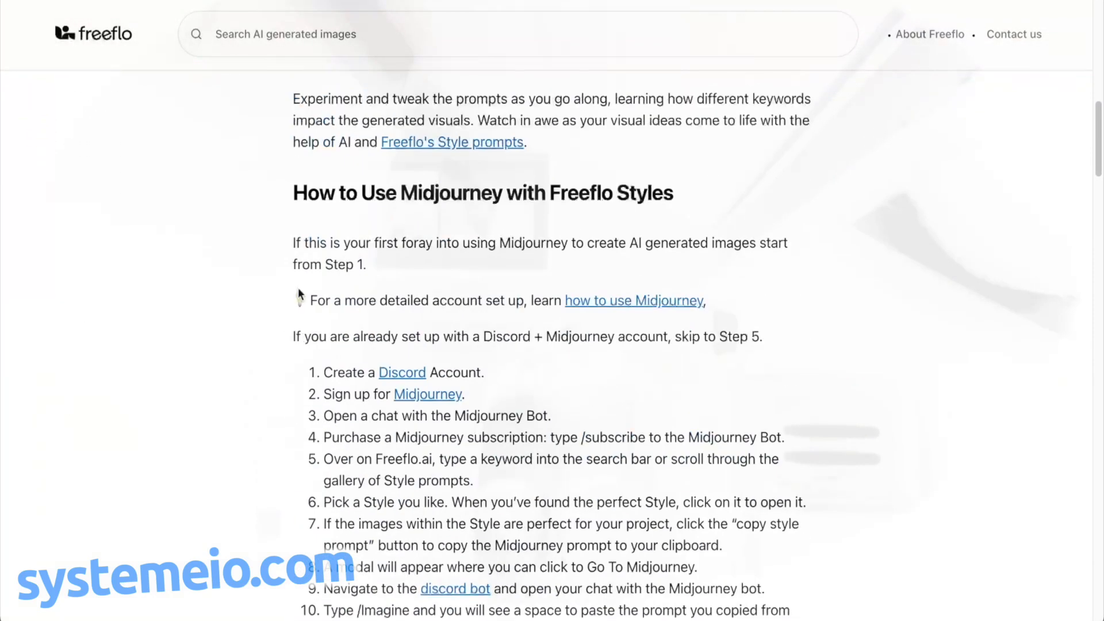
{"action": "scroll", "coordinate": [288, 230], "scroll_direction": "down", "scroll_amount": 17}
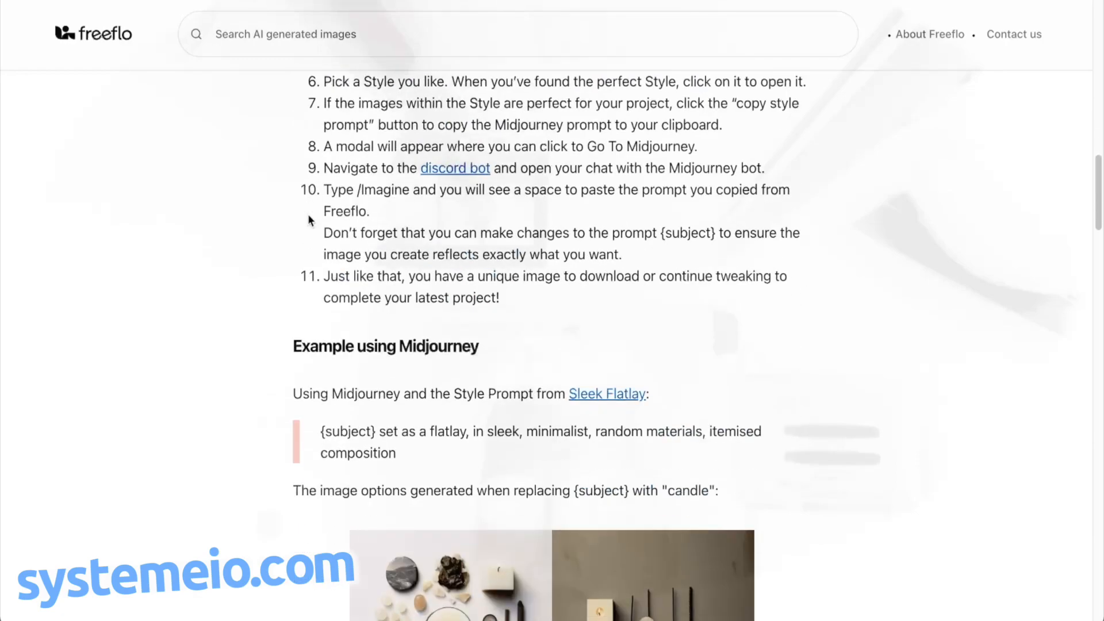
{"action": "scroll", "coordinate": [285, 219], "scroll_direction": "down", "scroll_amount": 18}
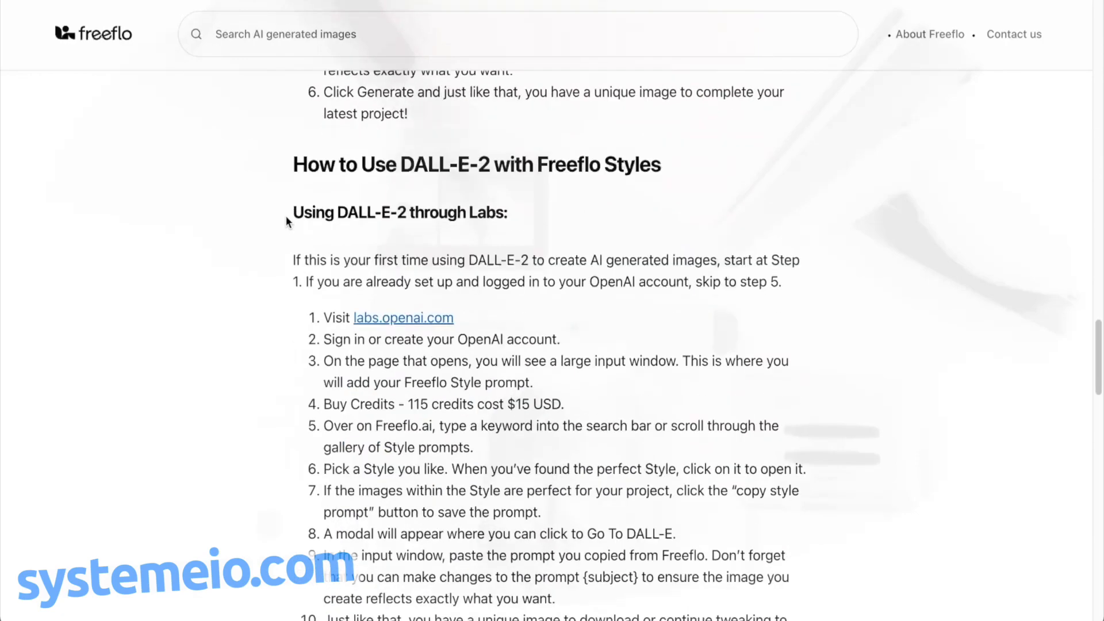
{"action": "scroll", "coordinate": [286, 221], "scroll_direction": "down", "scroll_amount": 15}
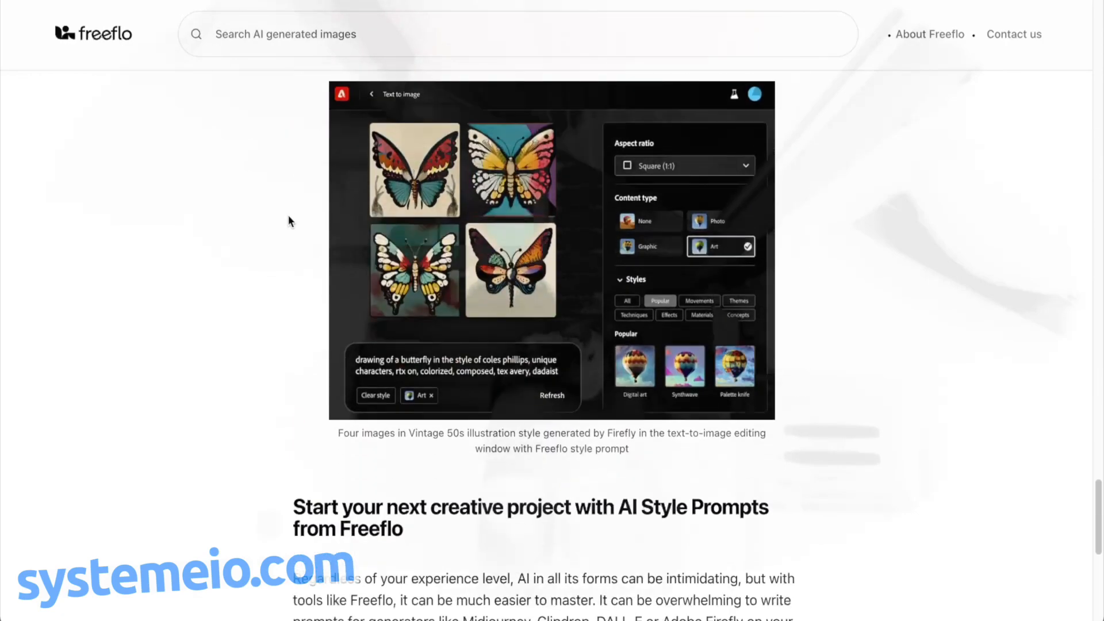
- Finish the article on using style prompts, return to Freeflo's home page, and search the styles for "horror"
{"action": "scroll", "coordinate": [283, 257], "scroll_direction": "down", "scroll_amount": 1}
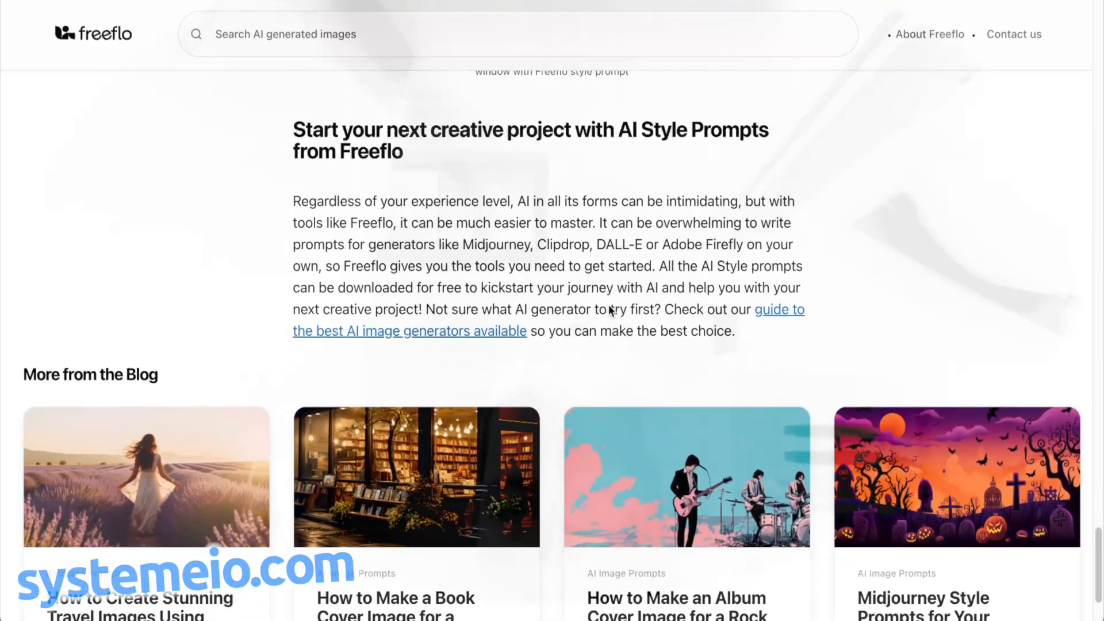
{"action": "scroll", "coordinate": [247, 218], "scroll_direction": "up", "scroll_amount": 20}
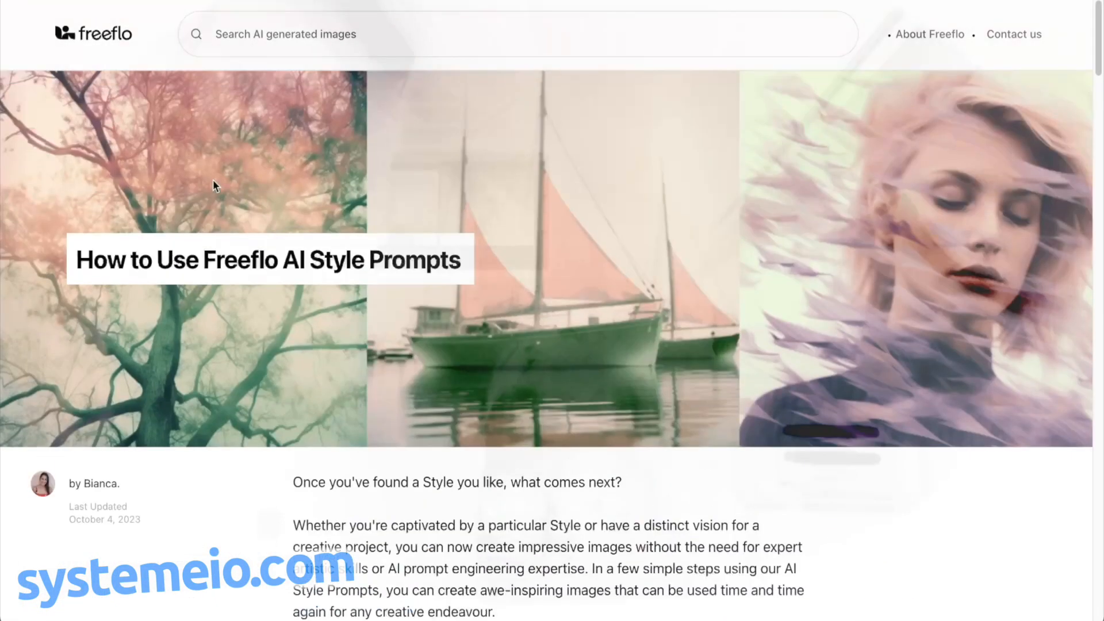
{"action": "left_click", "coordinate": [104, 36]}
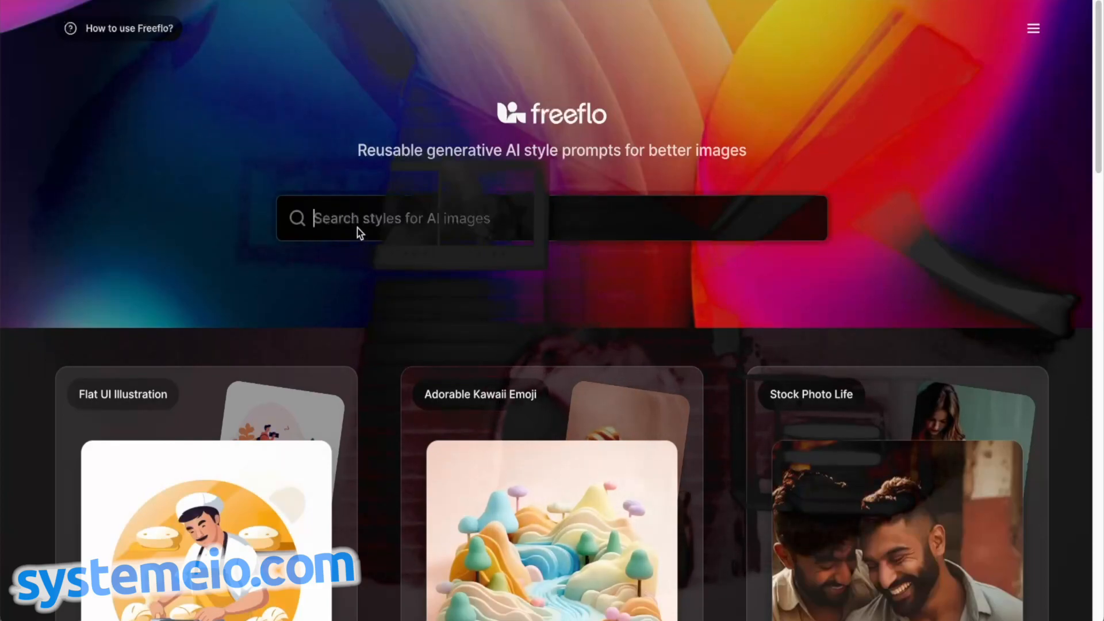
{"action": "type", "text": "horr"}
{"action": "key", "text": "Return"}
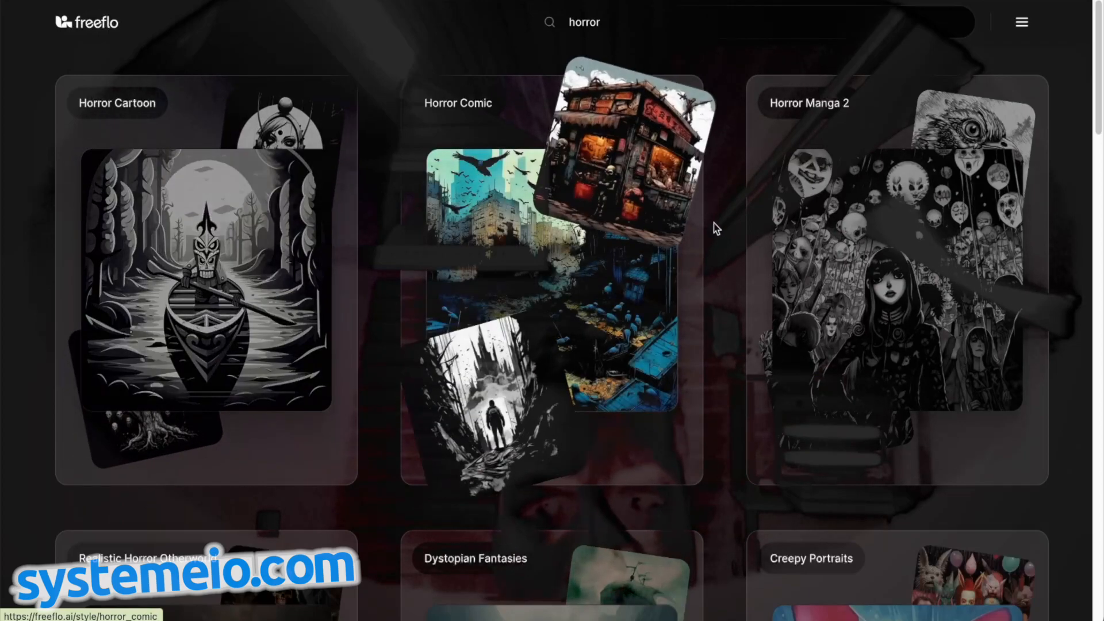
- Open the Realistic Horror Otherworld style from the horror results and copy its style prompt
{"action": "scroll", "coordinate": [734, 217], "scroll_direction": "down", "scroll_amount": 4}
{"action": "scroll", "coordinate": [742, 212], "scroll_direction": "down", "scroll_amount": 3}
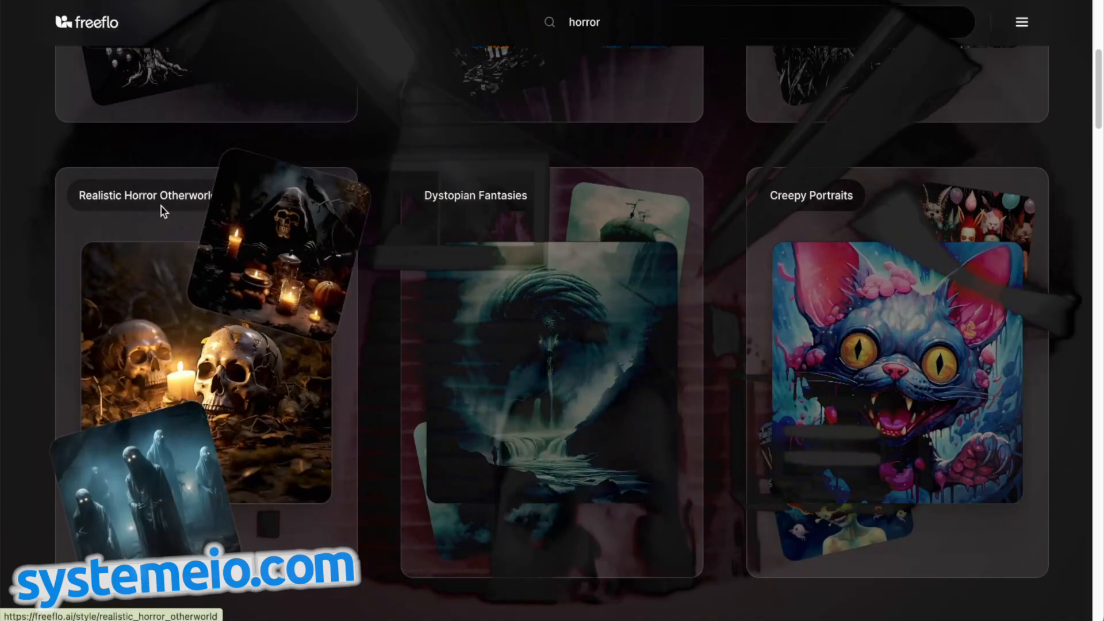
{"action": "left_click", "coordinate": [162, 352]}
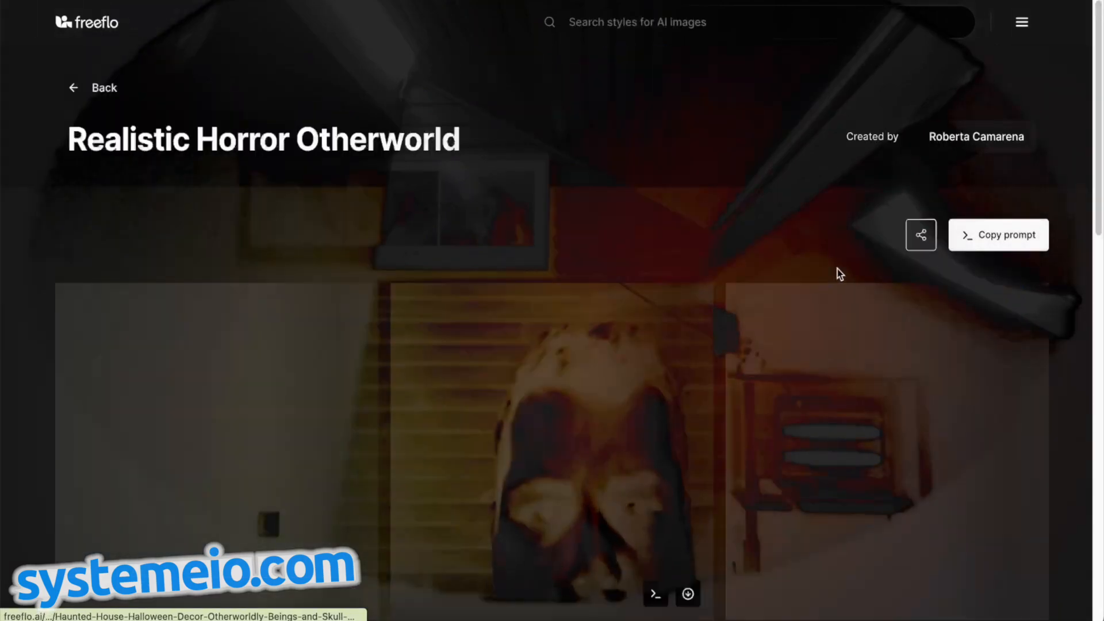
{"action": "left_click", "coordinate": [993, 236]}
{"action": "left_click", "coordinate": [989, 234]}
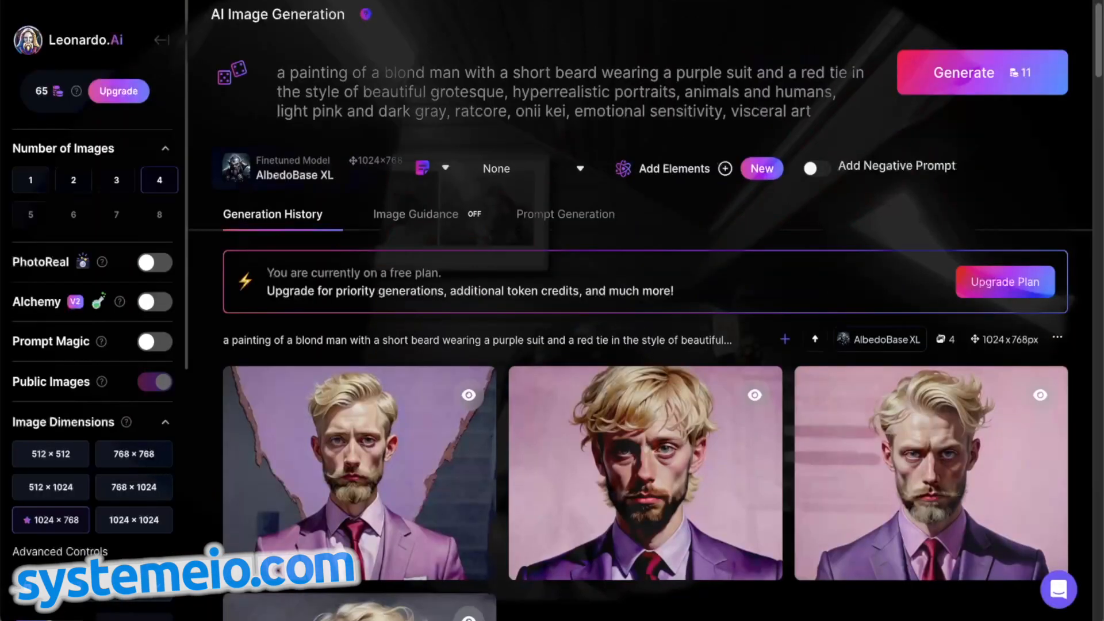
- Replace the Leonardo.Ai prompt with the Realistic Horror Otherworld one, use "a blond man with a short beard wearing a purple suit and a red tie" as subject, and generate
{"action": "left_click", "coordinate": [380, 92]}
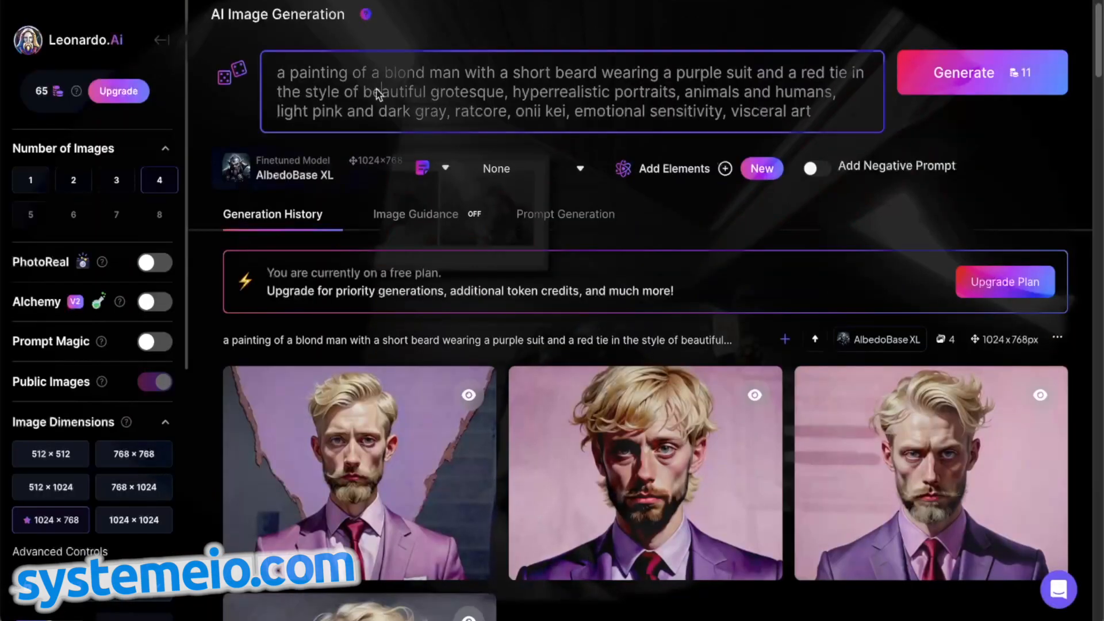
{"action": "key", "text": "ctrl+a"}
{"action": "key", "text": "ctrl+v"}
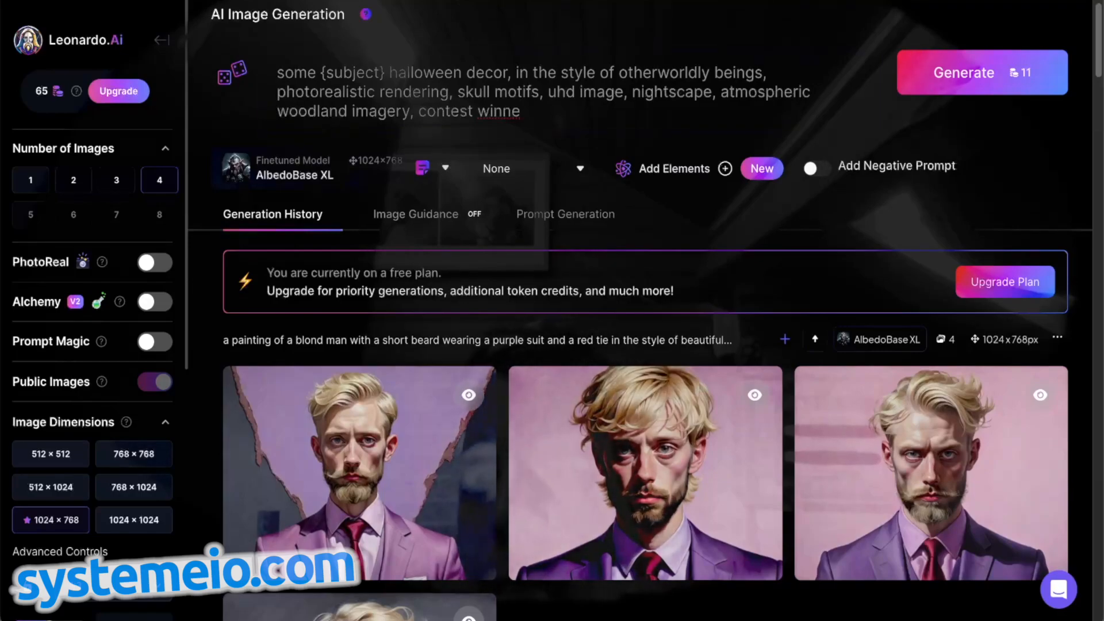
{"action": "left_click", "coordinate": [327, 70]}
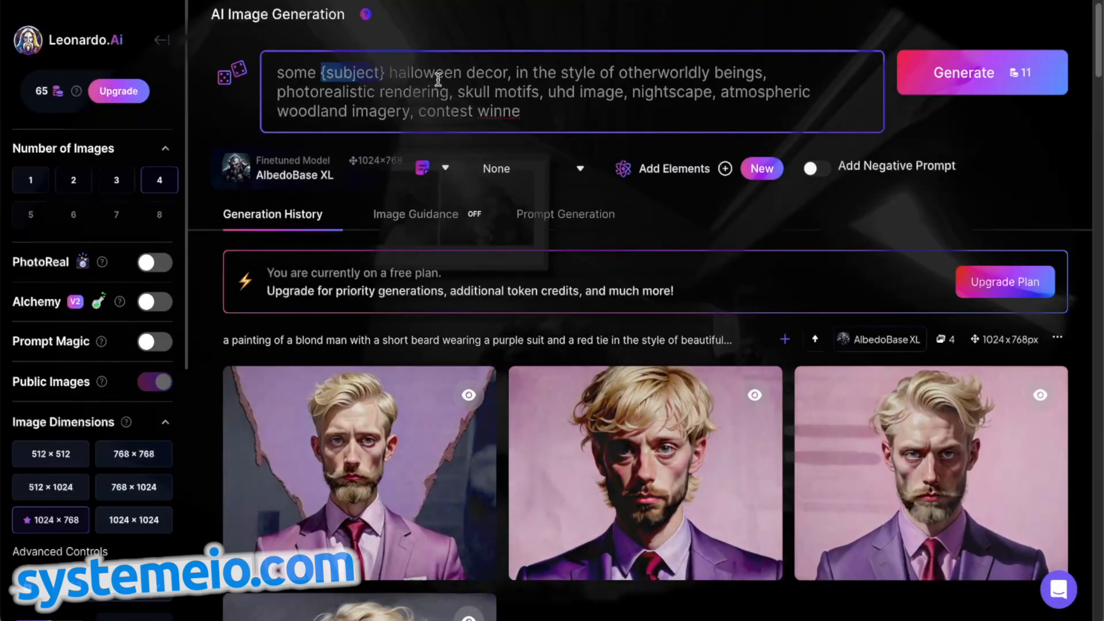
{"action": "key", "text": "ctrl+v"}
{"action": "left_click", "coordinate": [966, 73]}
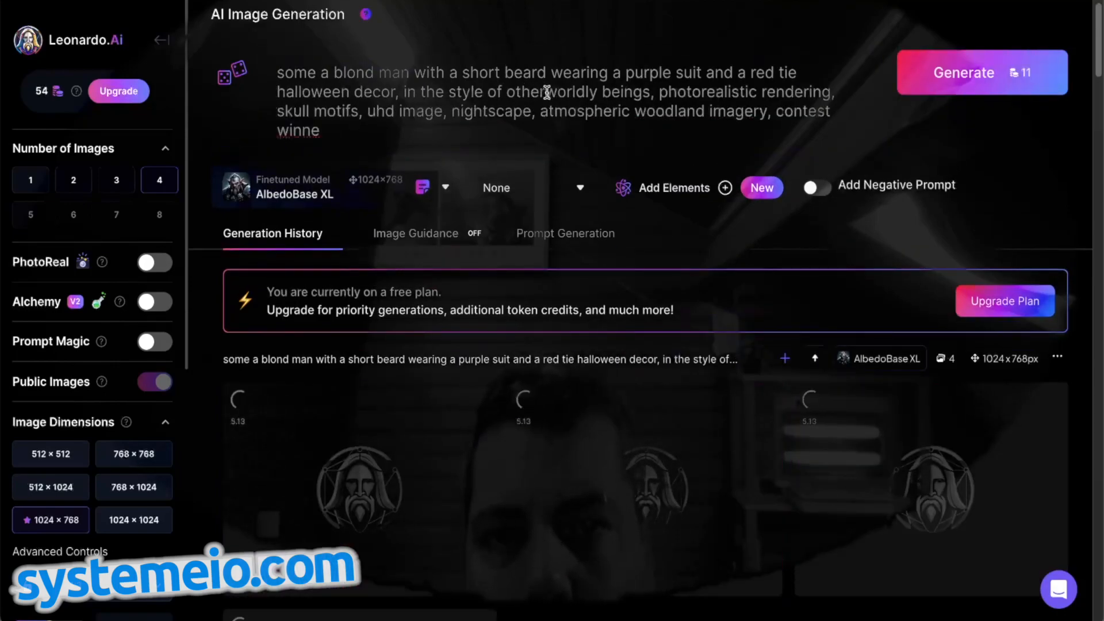
- View the four Beautiful Grotesque portraits of the blond man enlarged one after another, then close the viewer
{"action": "scroll", "coordinate": [596, 160], "scroll_direction": "down", "scroll_amount": 9}
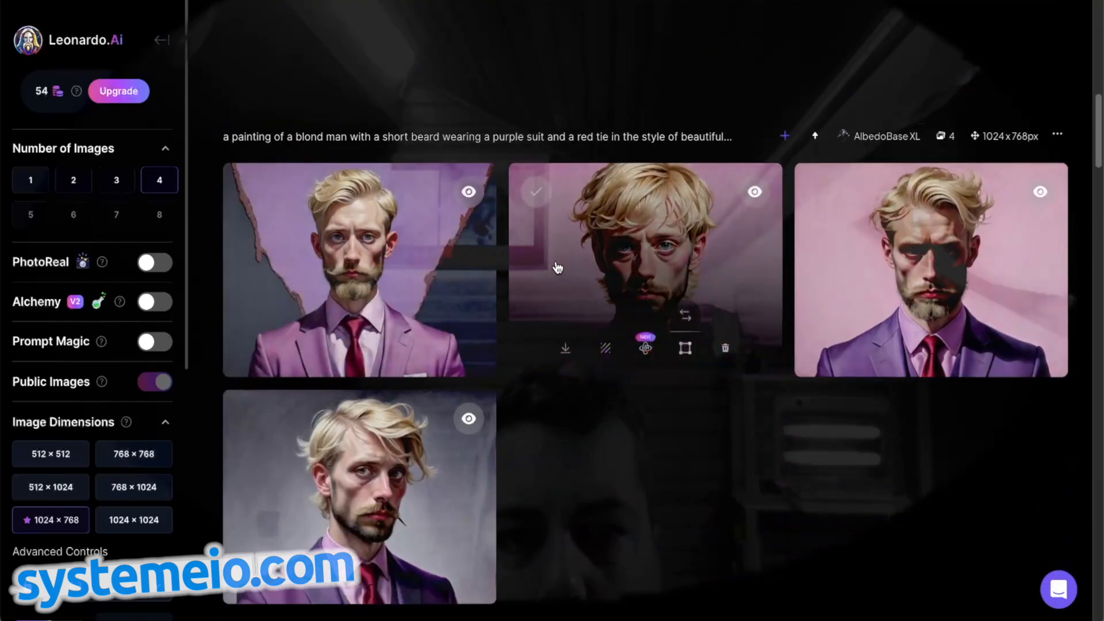
{"action": "scroll", "coordinate": [568, 262], "scroll_direction": "down", "scroll_amount": 3}
{"action": "scroll", "coordinate": [592, 304], "scroll_direction": "up", "scroll_amount": 3}
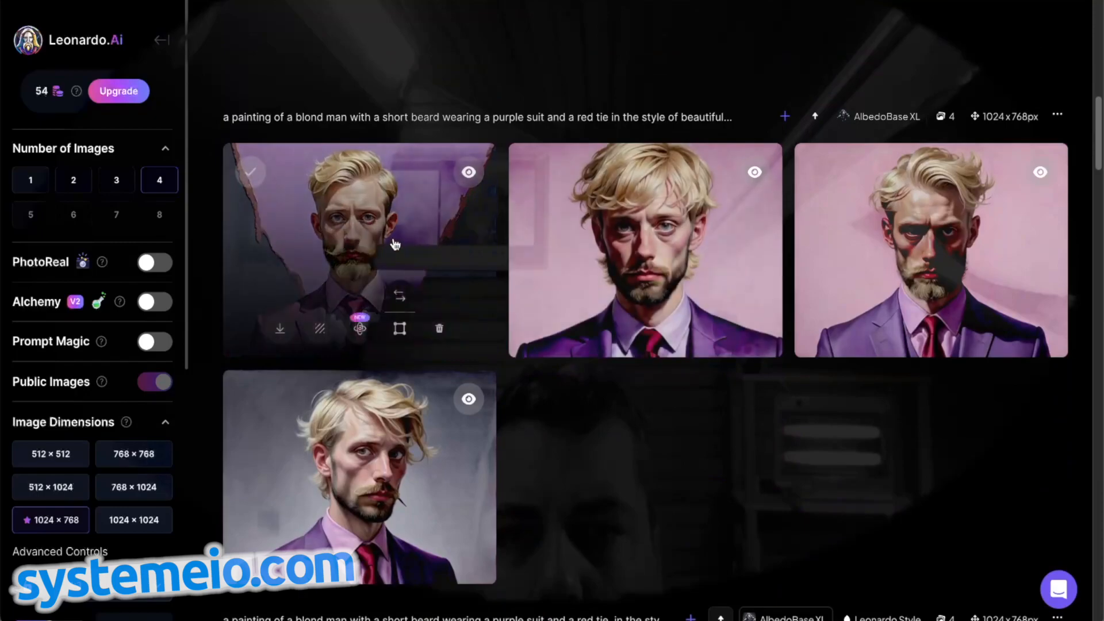
{"action": "left_click", "coordinate": [394, 238]}
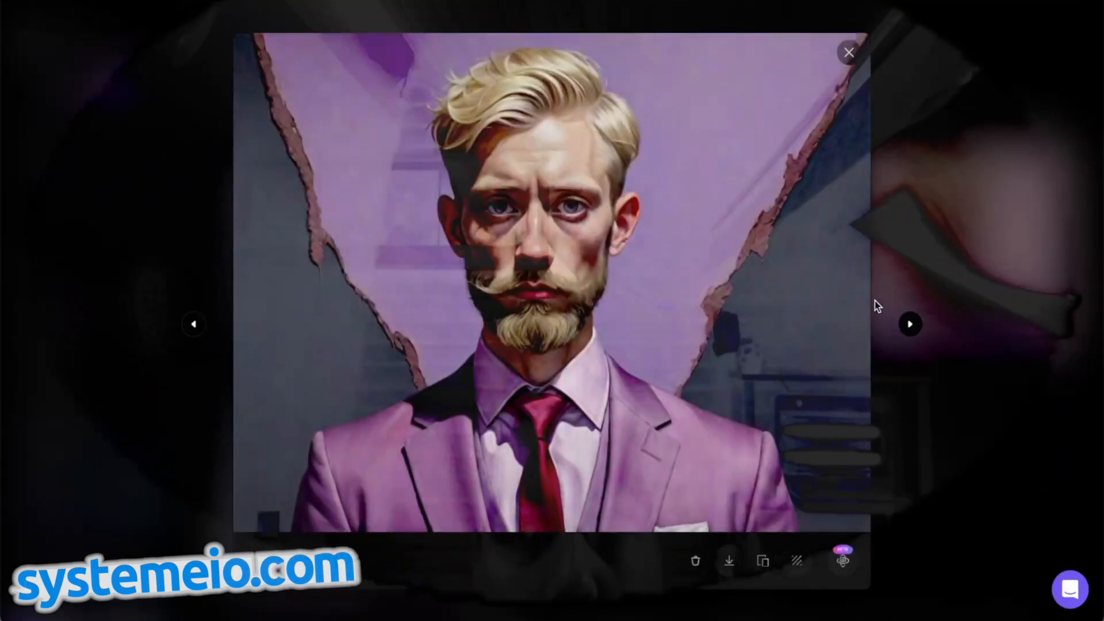
{"action": "left_click", "coordinate": [908, 325]}
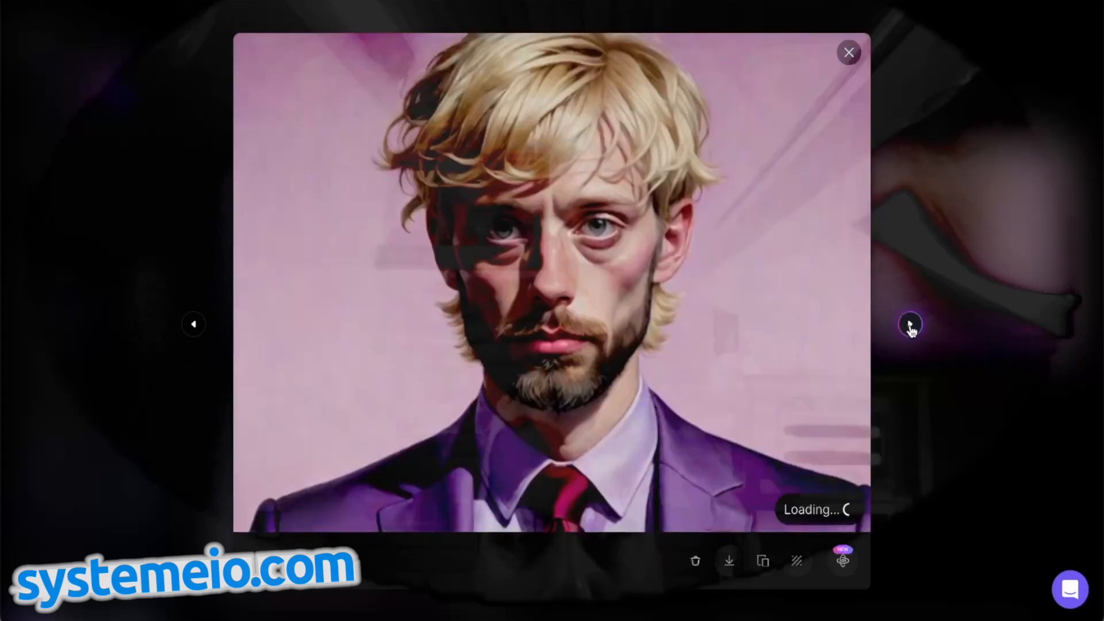
{"action": "left_click", "coordinate": [910, 325]}
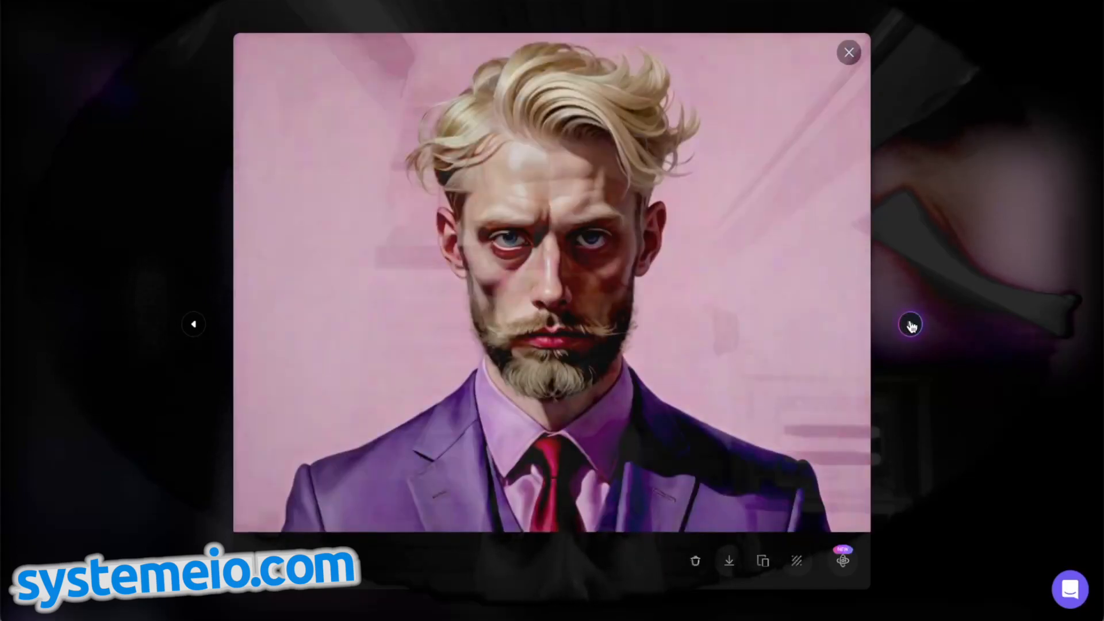
{"action": "left_click", "coordinate": [910, 325]}
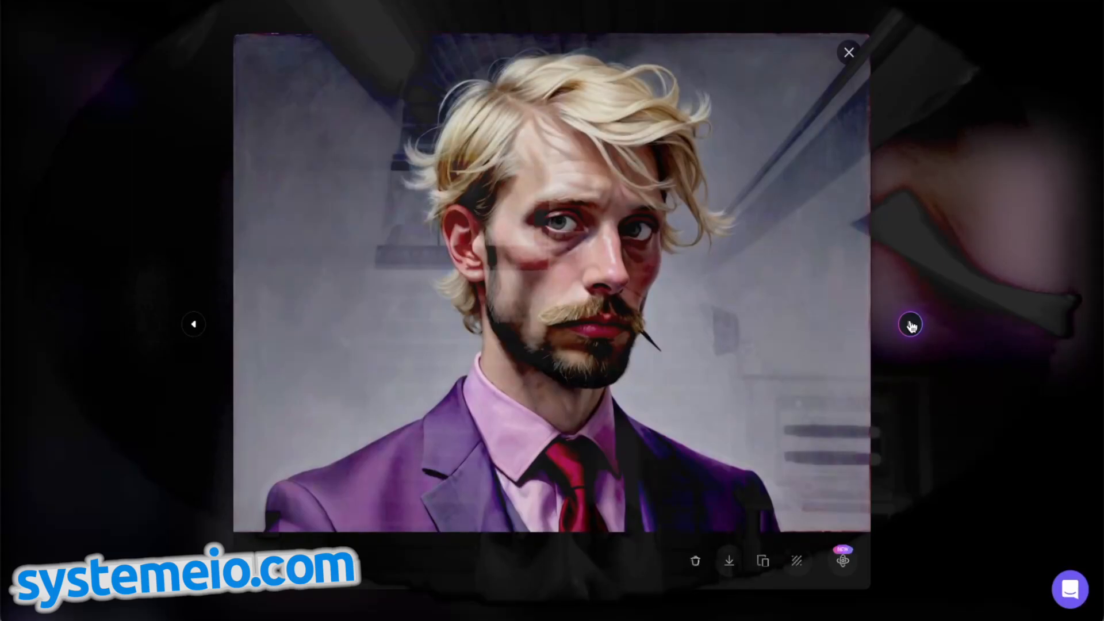
{"action": "left_click", "coordinate": [849, 54]}
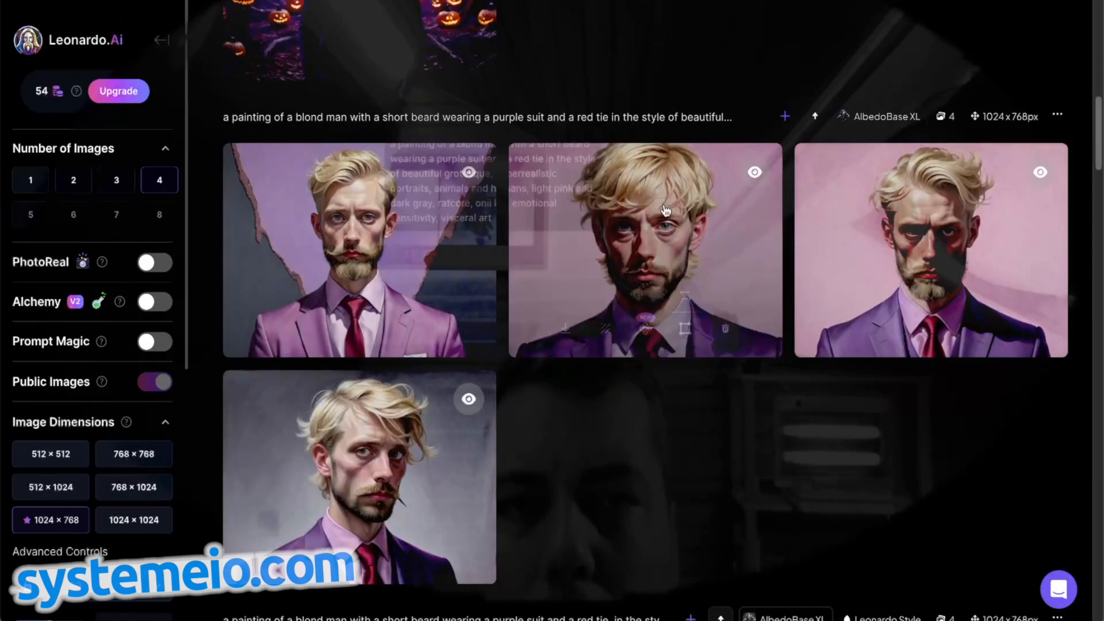
- View the four images generated with the Realistic Horror Otherworld prompt enlarged one by one and close the viewer
{"action": "scroll", "coordinate": [575, 345], "scroll_direction": "up", "scroll_amount": 10}
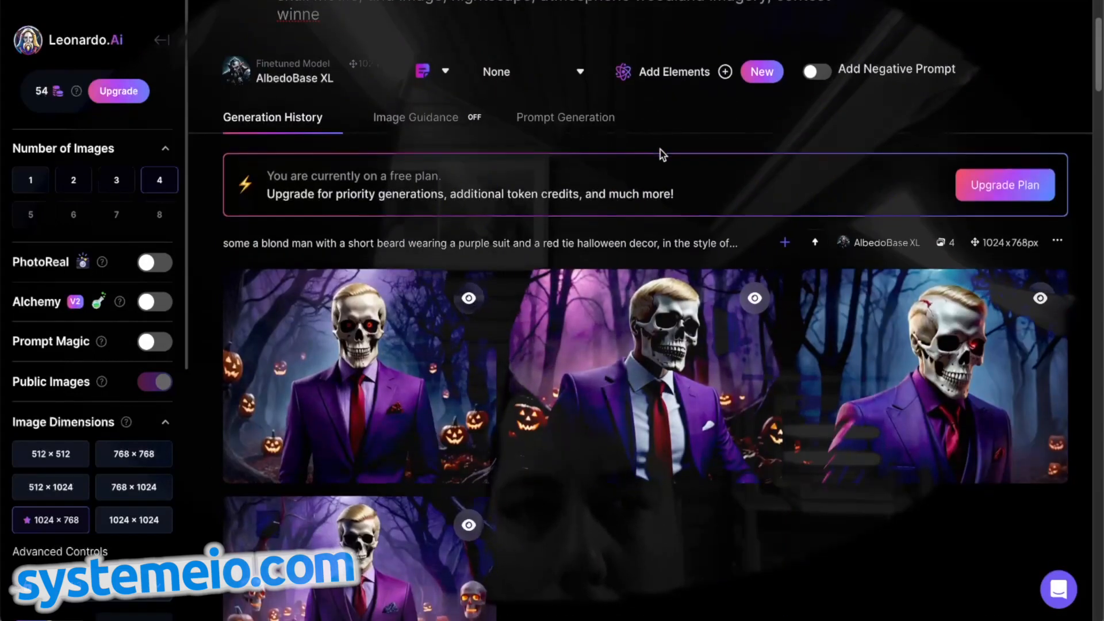
{"action": "scroll", "coordinate": [367, 217], "scroll_direction": "down", "scroll_amount": 3}
{"action": "left_click", "coordinate": [371, 207]}
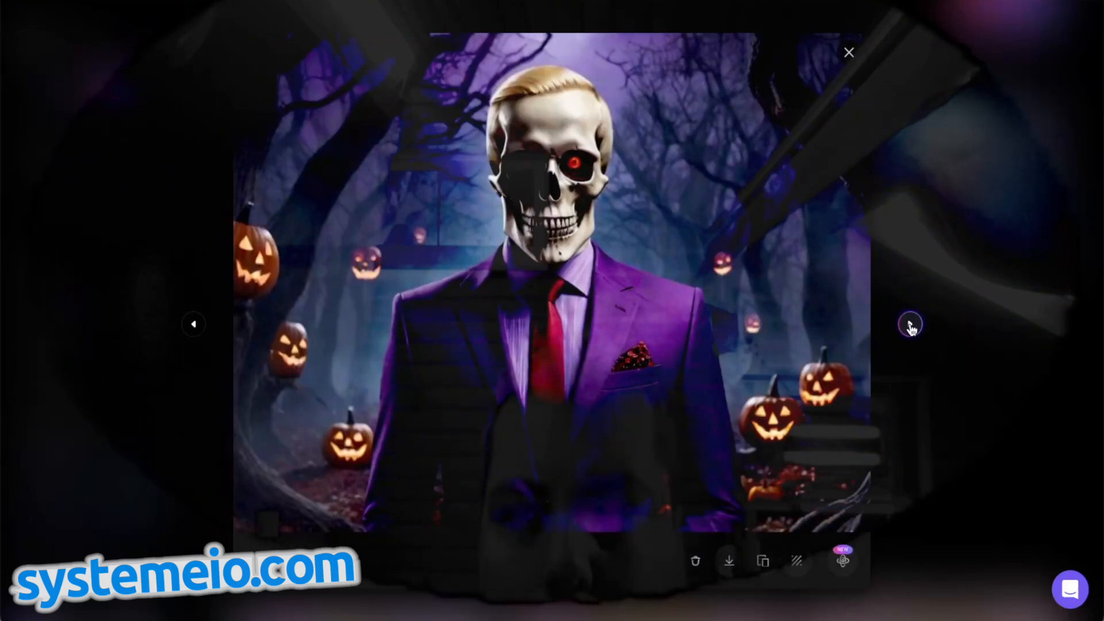
{"action": "left_click", "coordinate": [910, 325]}
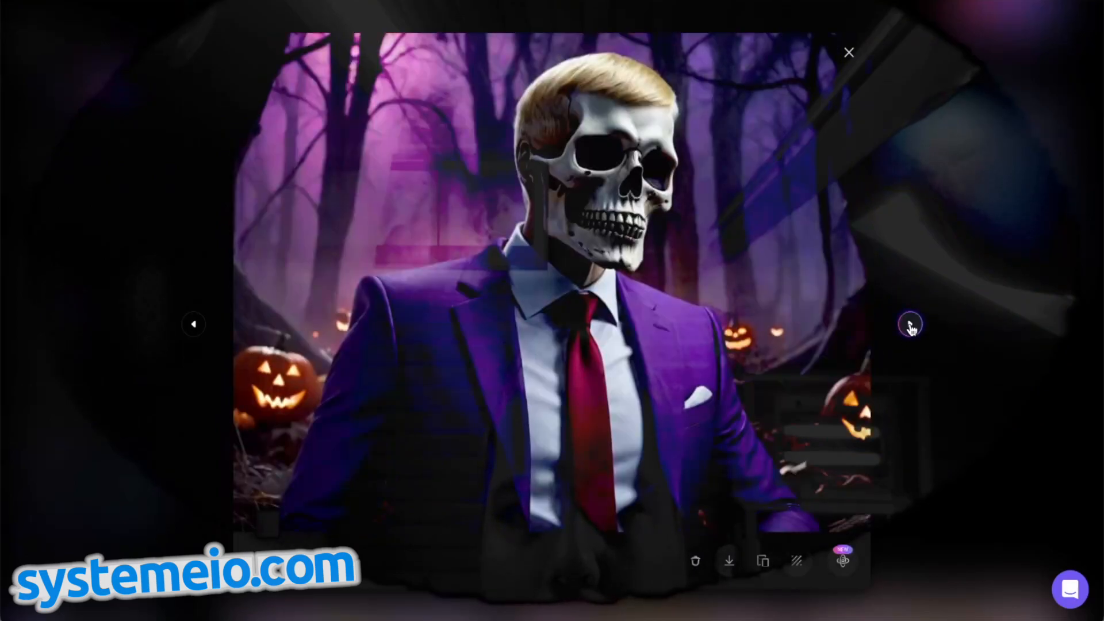
{"action": "left_click", "coordinate": [910, 325]}
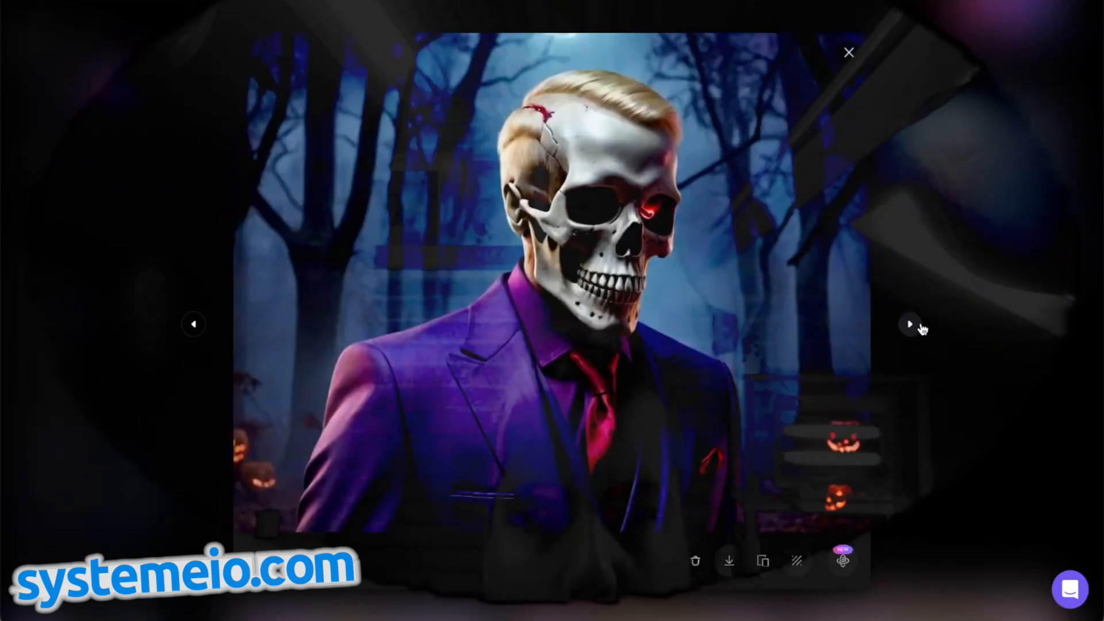
{"action": "left_click", "coordinate": [910, 325]}
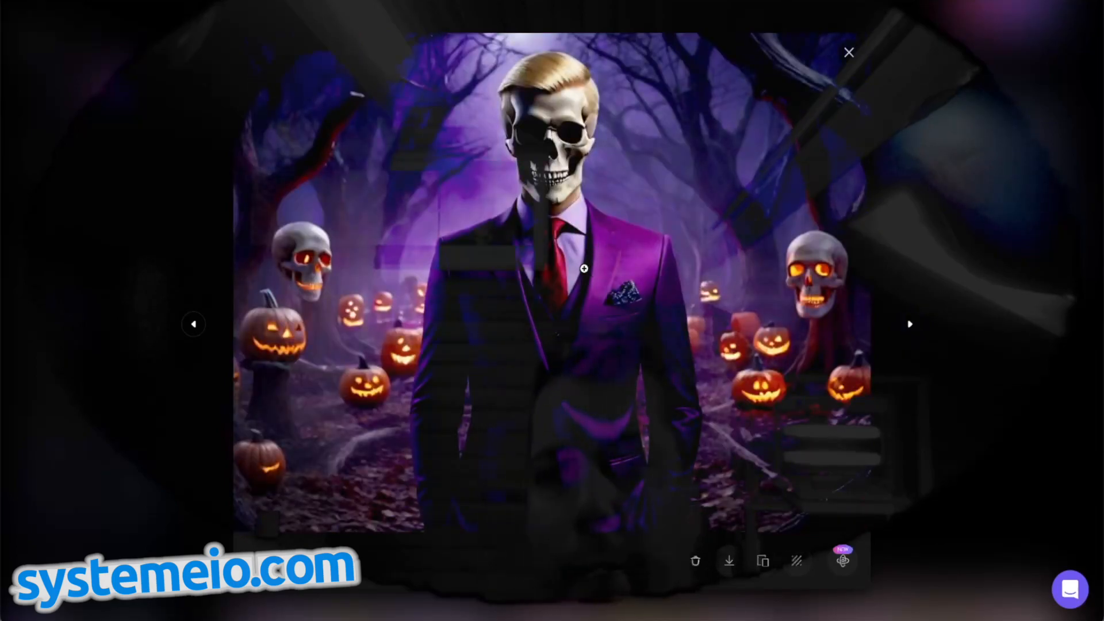
{"action": "left_click", "coordinate": [848, 53]}
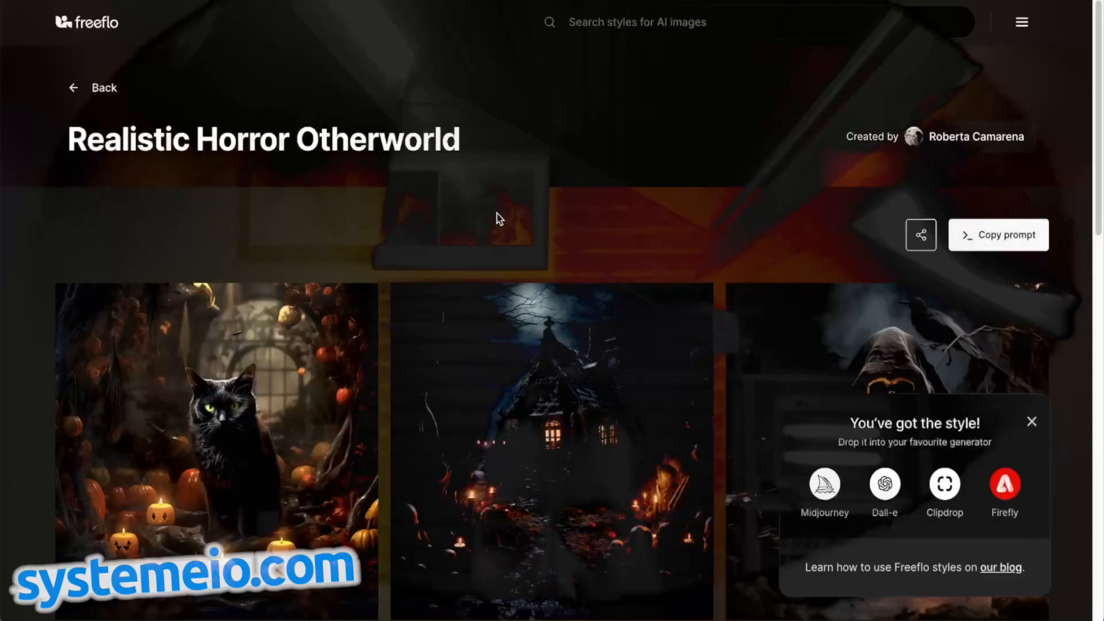
- Return to the horror results on Freeflo, browse to the Zombie Candy style, open it, and copy its style prompt
{"action": "left_click", "coordinate": [82, 89]}
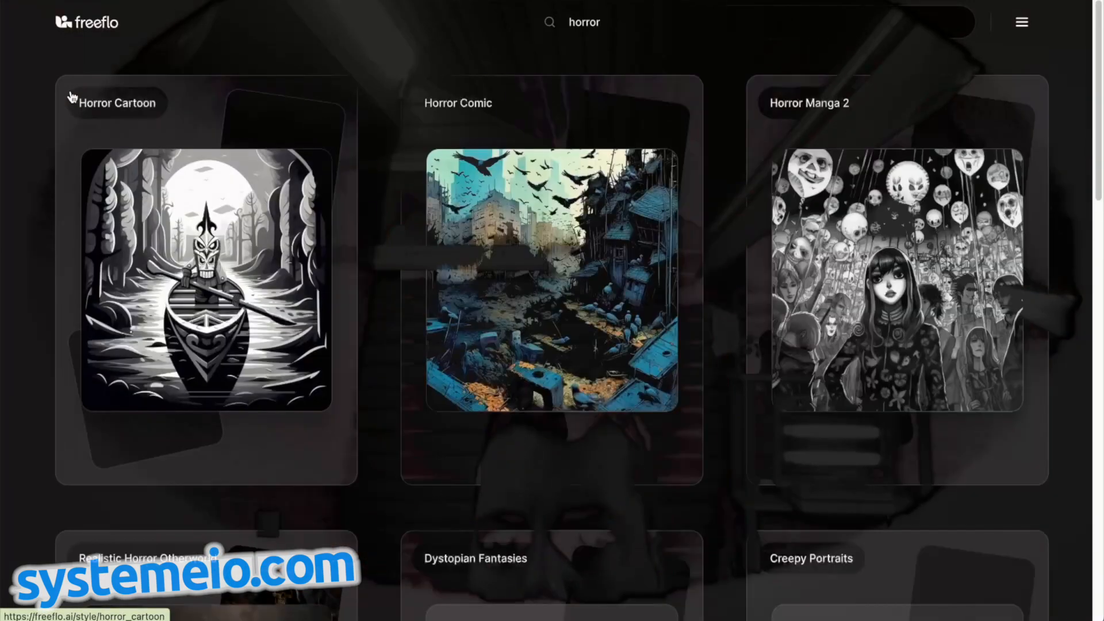
{"action": "scroll", "coordinate": [626, 202], "scroll_direction": "down", "scroll_amount": 3}
{"action": "scroll", "coordinate": [638, 198], "scroll_direction": "down", "scroll_amount": 5}
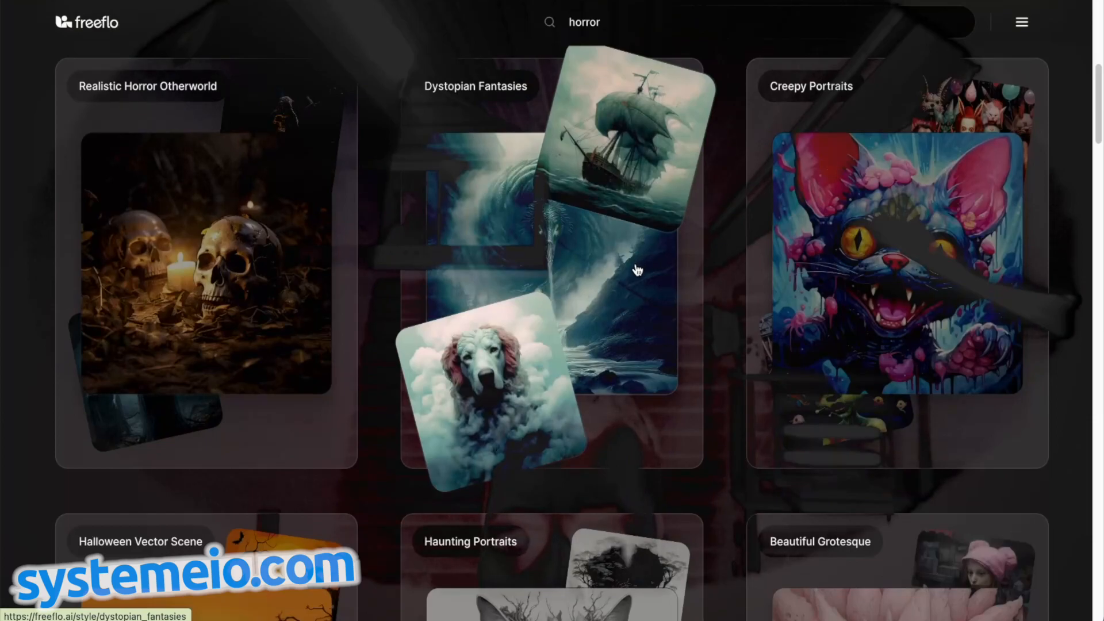
{"action": "scroll", "coordinate": [637, 270], "scroll_direction": "down", "scroll_amount": 5}
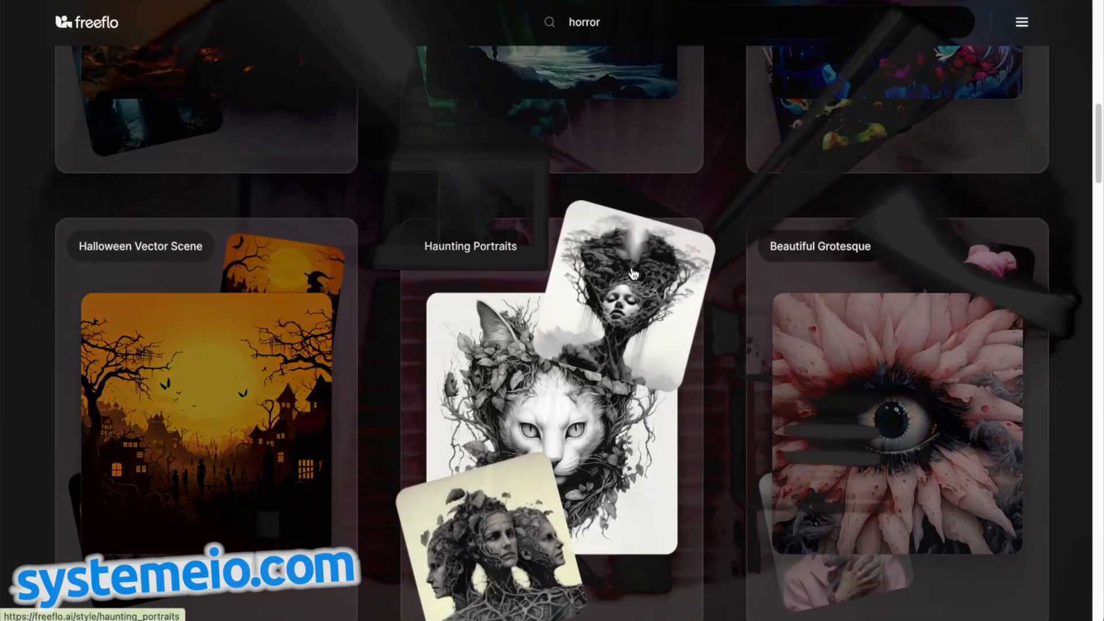
{"action": "scroll", "coordinate": [632, 273], "scroll_direction": "down", "scroll_amount": 4}
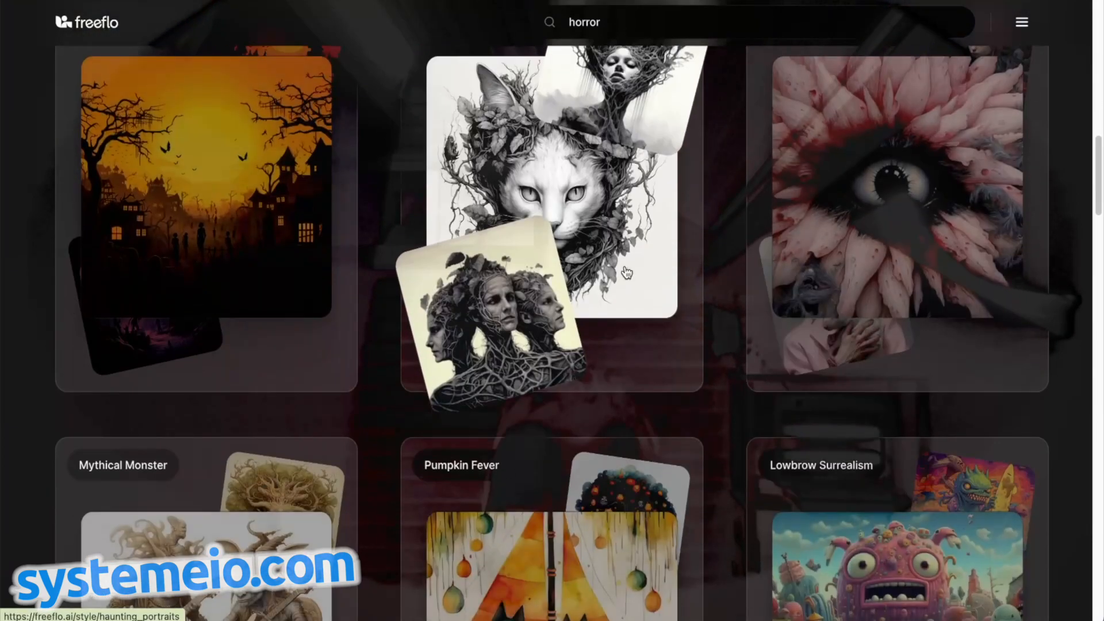
{"action": "scroll", "coordinate": [627, 272], "scroll_direction": "down", "scroll_amount": 7}
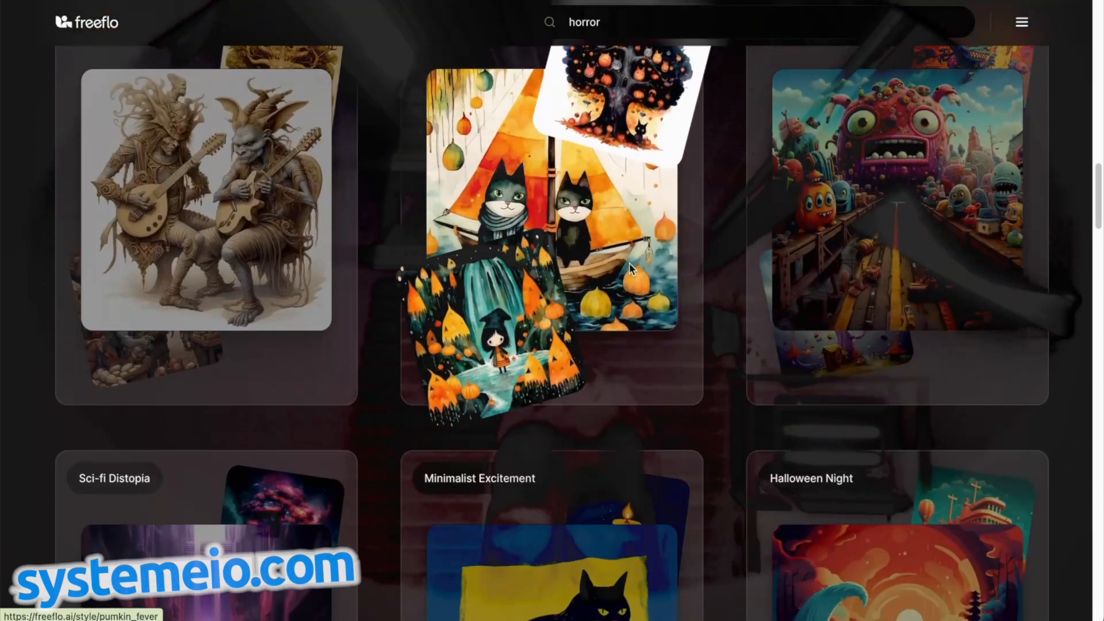
{"action": "scroll", "coordinate": [629, 263], "scroll_direction": "down", "scroll_amount": 10}
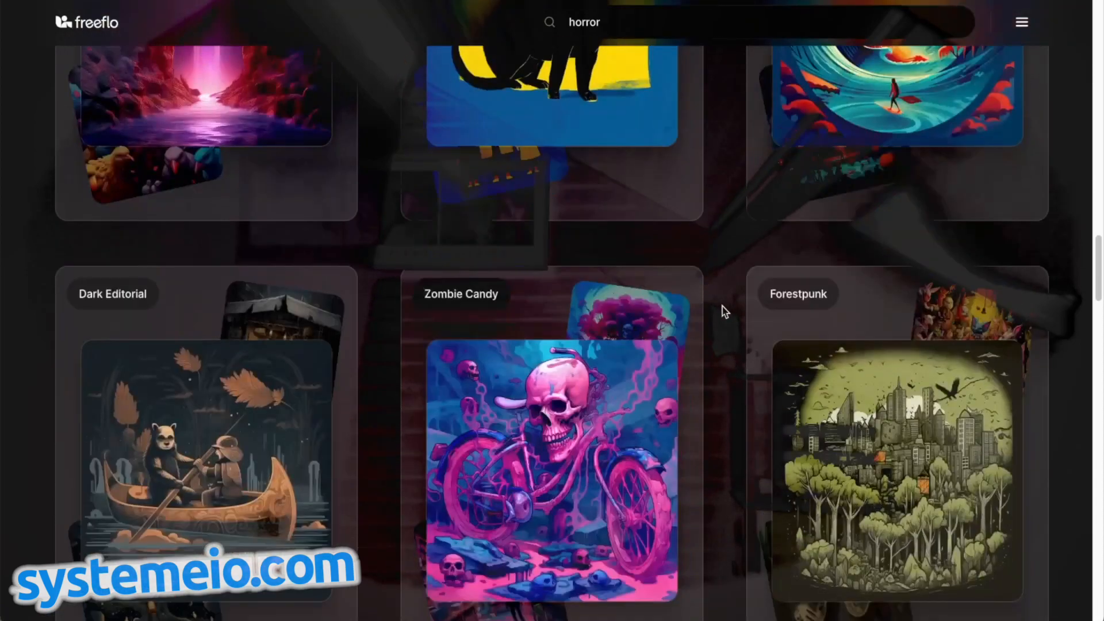
{"action": "scroll", "coordinate": [725, 311], "scroll_direction": "down", "scroll_amount": 1}
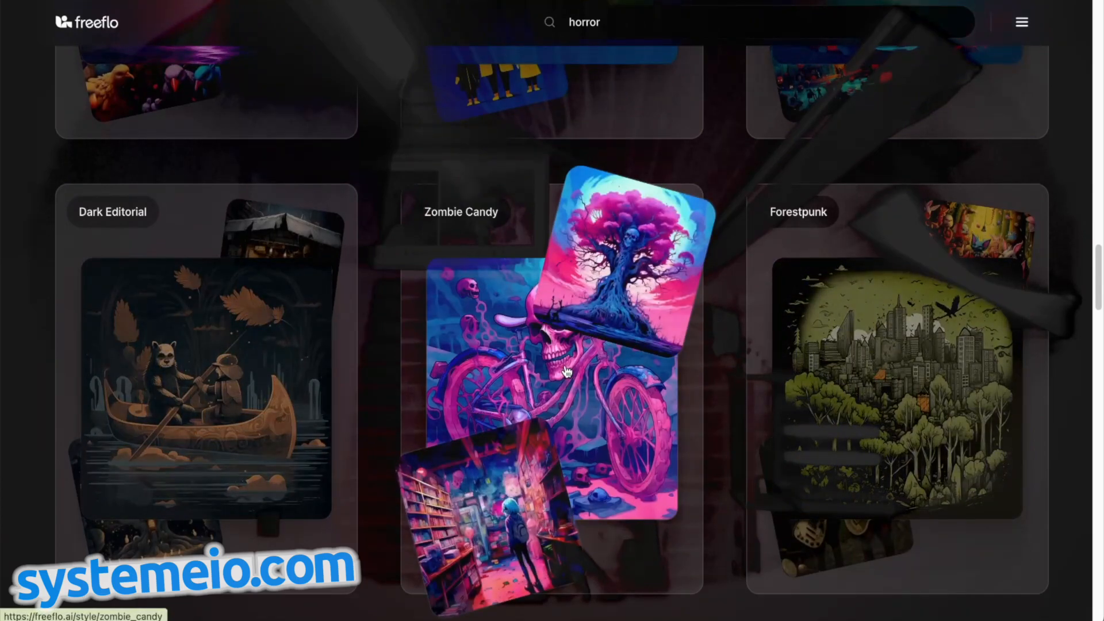
{"action": "left_click", "coordinate": [567, 370]}
{"action": "left_click", "coordinate": [994, 239]}
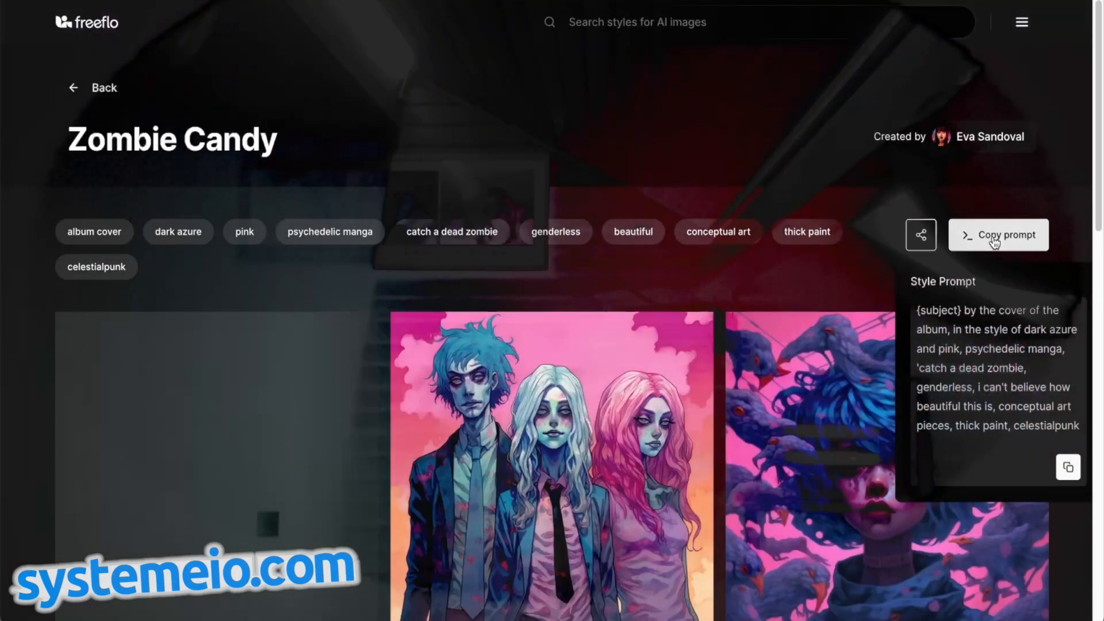
{"action": "left_click", "coordinate": [994, 239]}
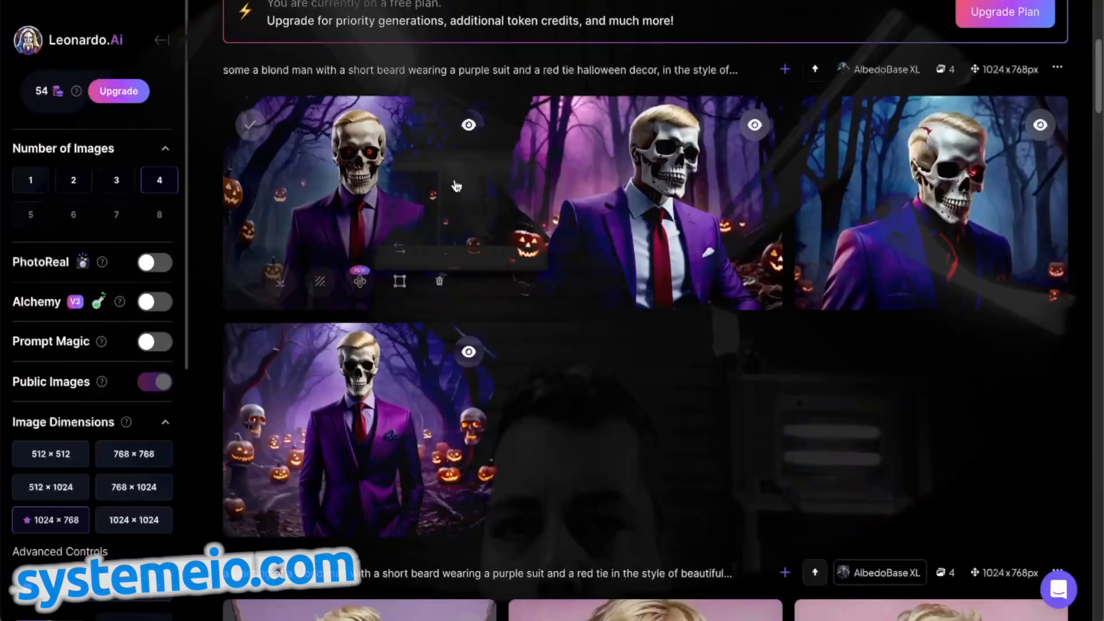
- Replace the Leonardo.Ai prompt with the copied Zombie Candy style prompt and set the image style to Leonardo Style
{"action": "scroll", "coordinate": [451, 183], "scroll_direction": "up", "scroll_amount": 5}
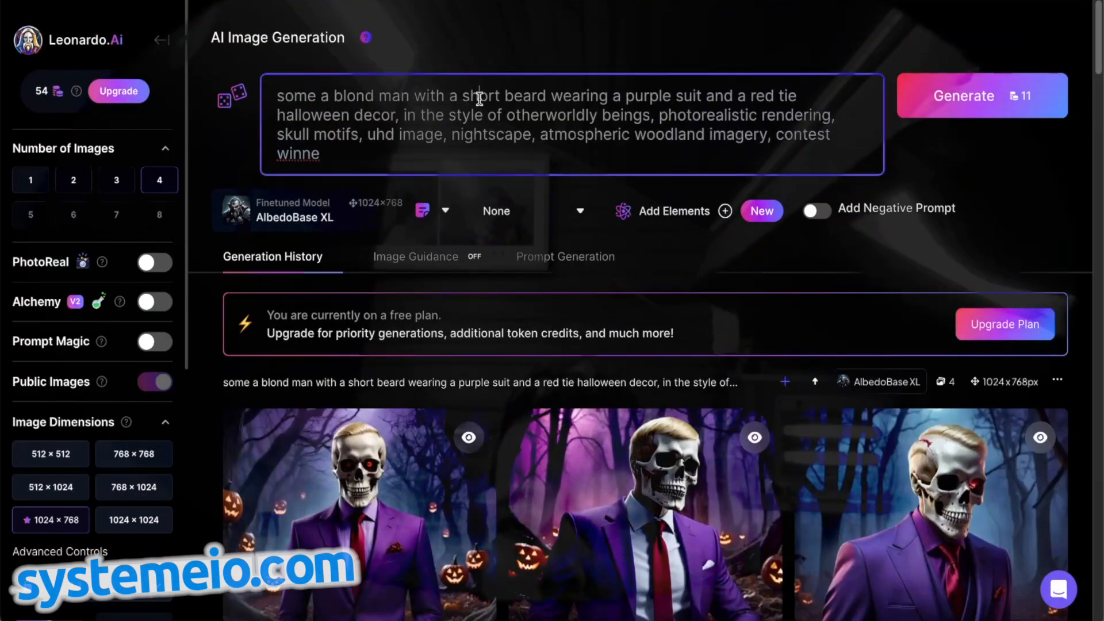
{"action": "key", "text": "ctrl+a"}
{"action": "type", "text": "{subject} by the cover of the album, in the style of dark azure and pink, psychedelic manga, 'catch a dead zombie, genderless, i can't believe how beautiful this is, conceptual art pieces, thick paint, celestialpunk"}
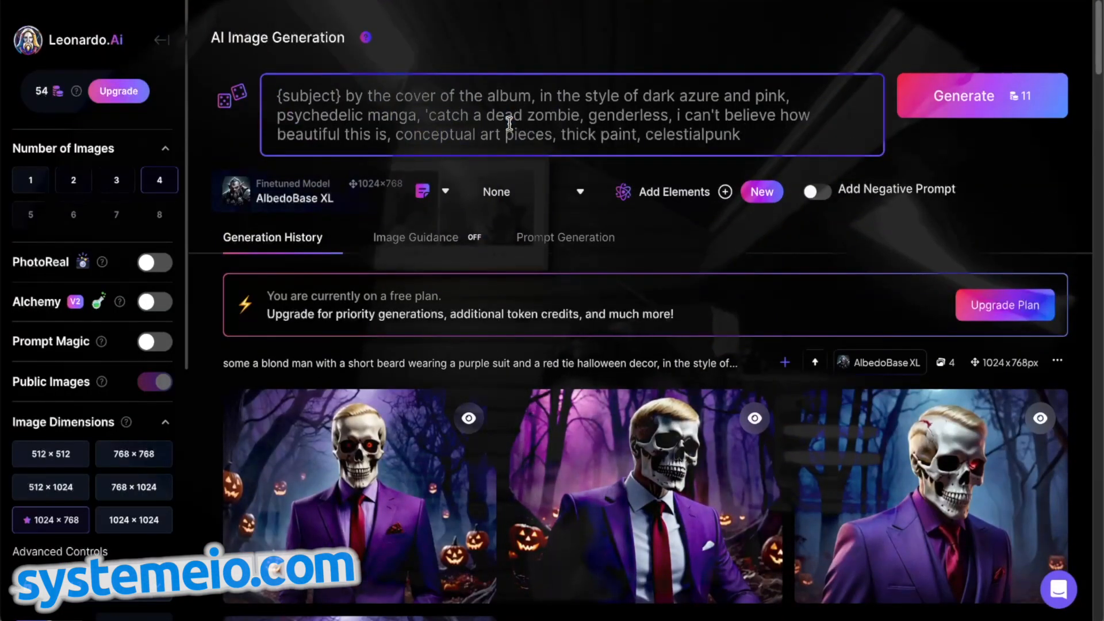
{"action": "left_click", "coordinate": [539, 204]}
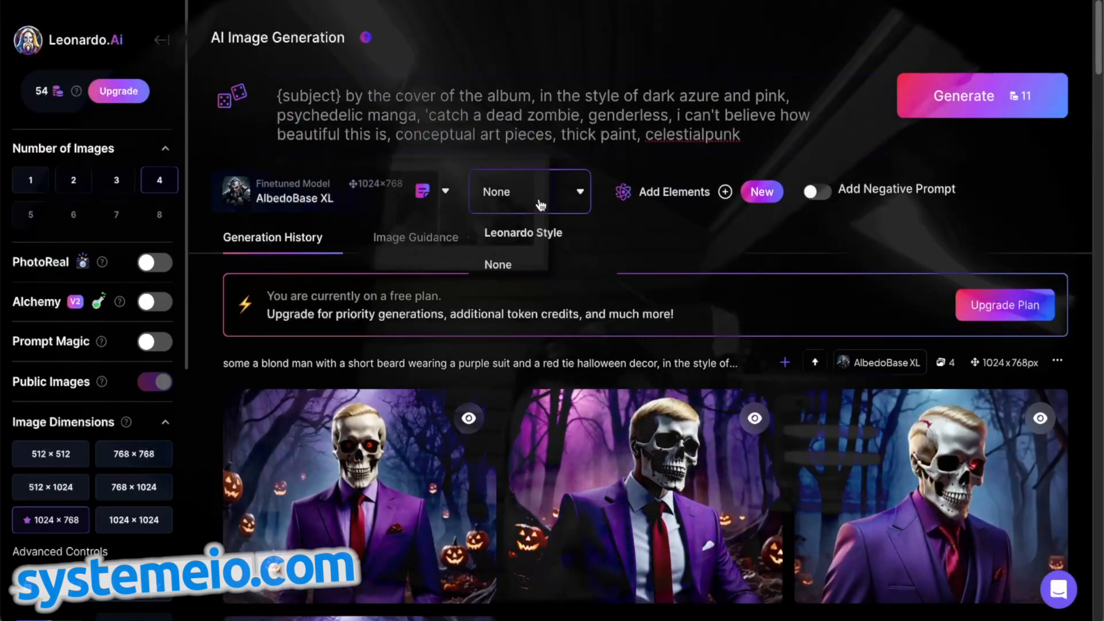
{"action": "left_click", "coordinate": [530, 232]}
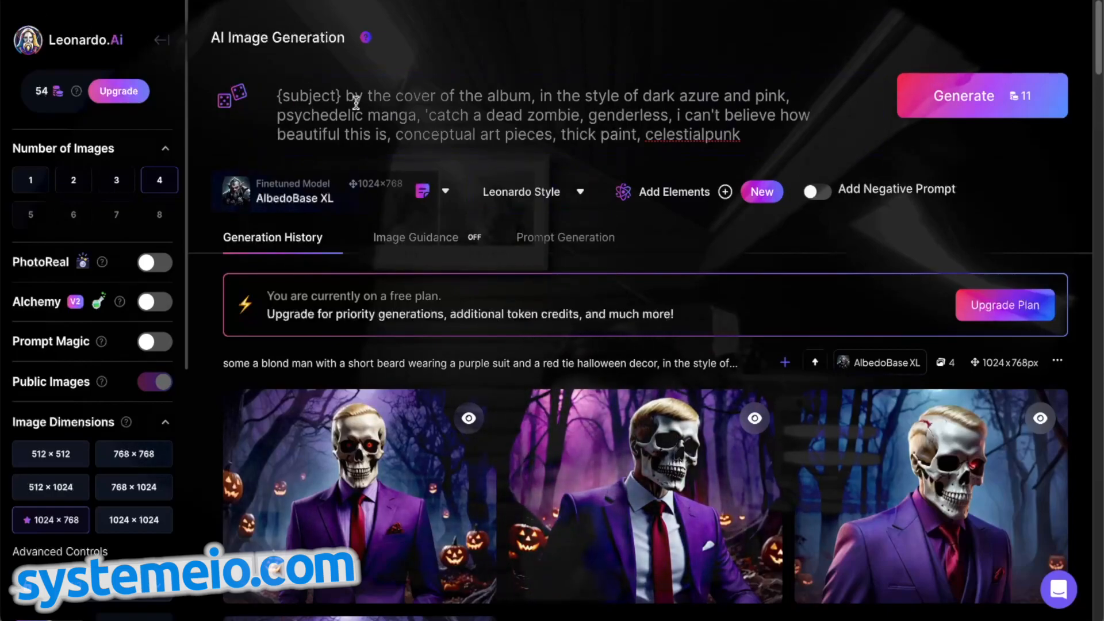
- Replace {subject} with "a blond man with a short beard wearing a purple suit and a red tie" and try to generate the images
{"action": "left_click_drag", "start_coordinate": [345, 96], "coordinate": [265, 96]}
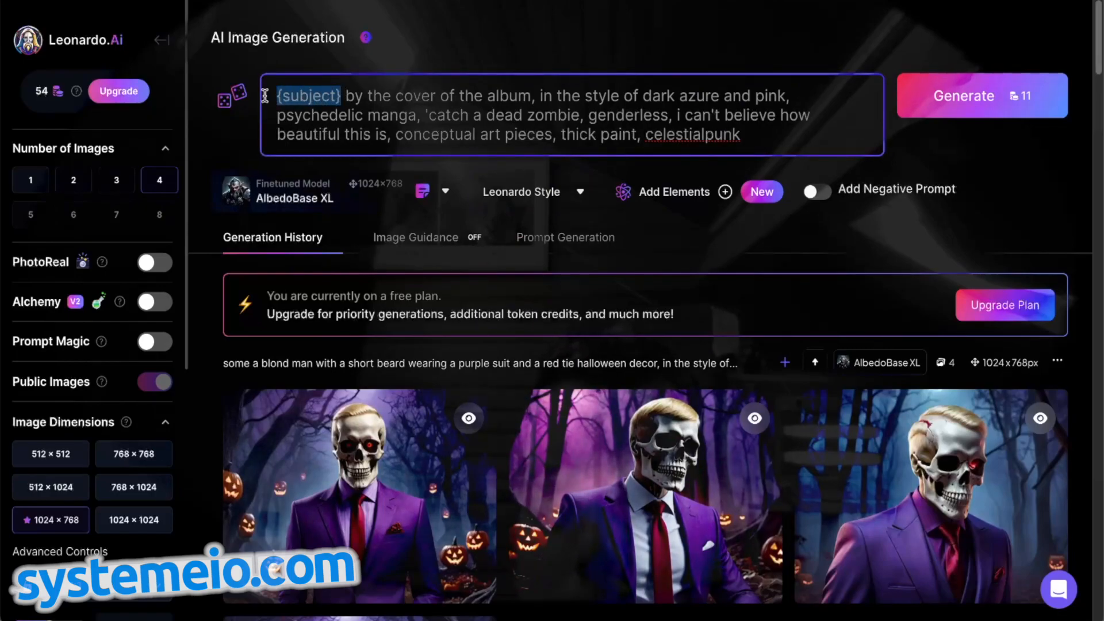
{"action": "type", "text": "a blond man with a short beard wearing a purple suit and a red tie"}
{"action": "left_click", "coordinate": [985, 98]}
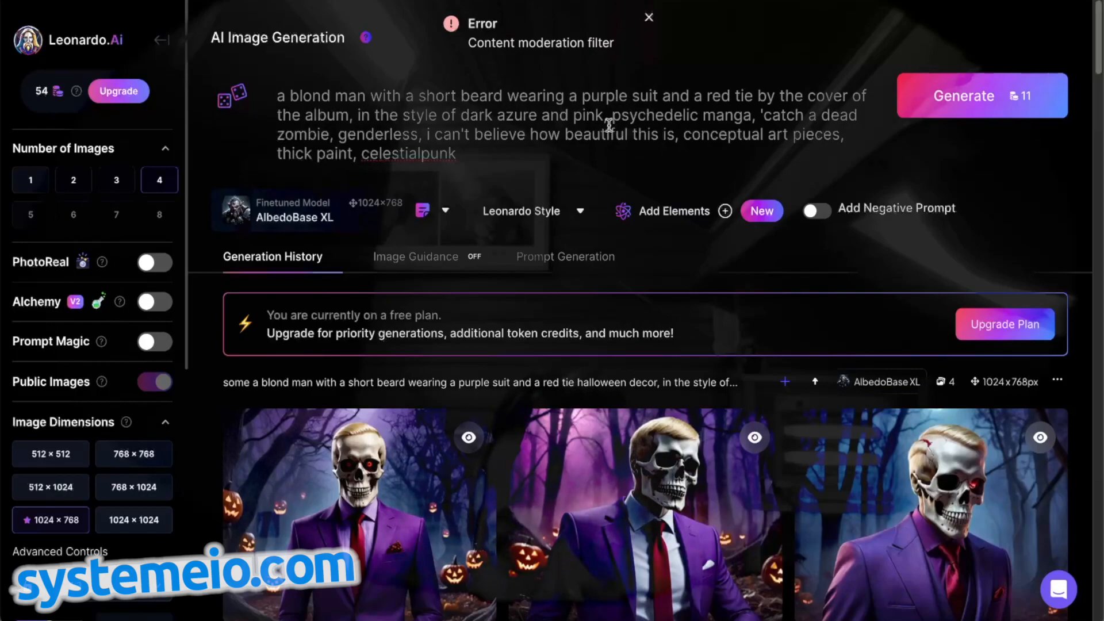
- Split "celestialpunk" into "celestial punk", retry the generation, remove "genderless," from the prompt, and try generating again
{"action": "left_click", "coordinate": [430, 151]}
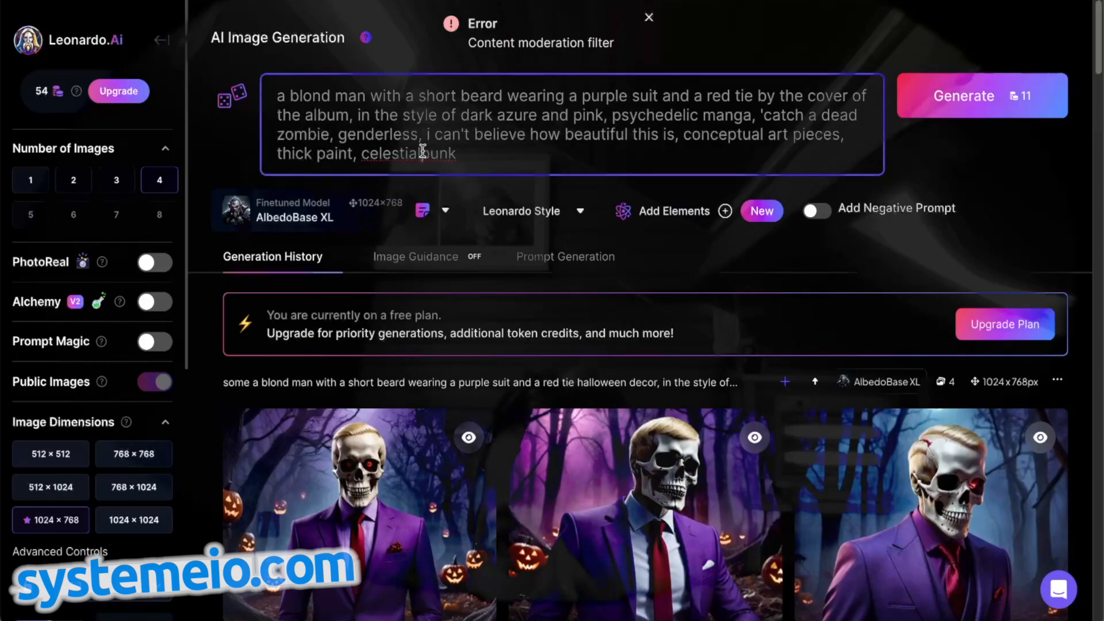
{"action": "left_click", "coordinate": [967, 113]}
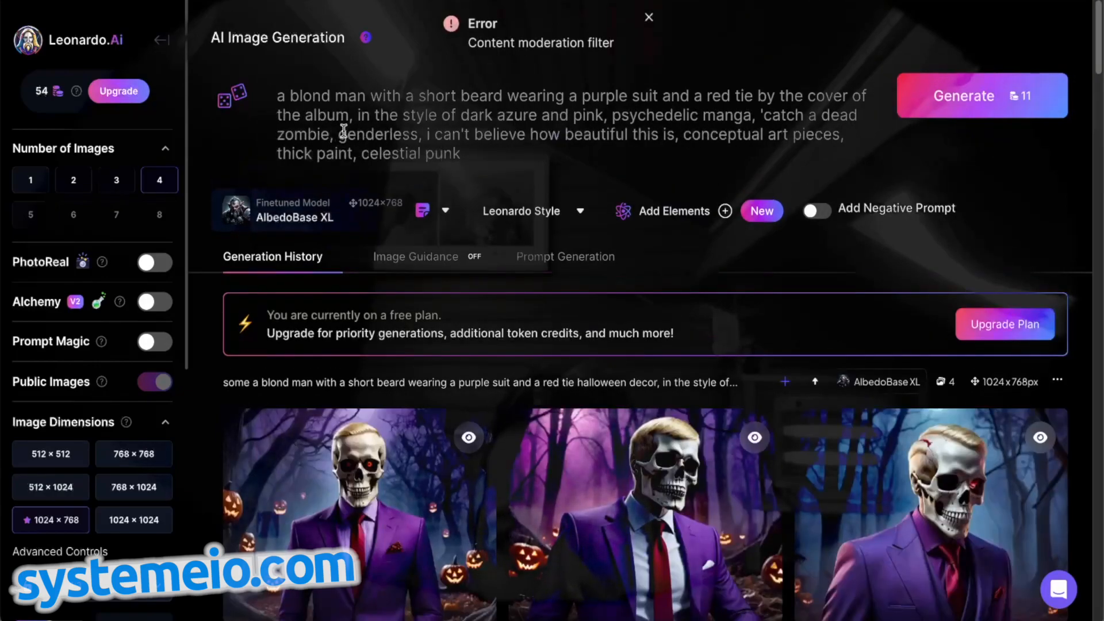
{"action": "left_click_drag", "start_coordinate": [338, 135], "coordinate": [403, 133]}
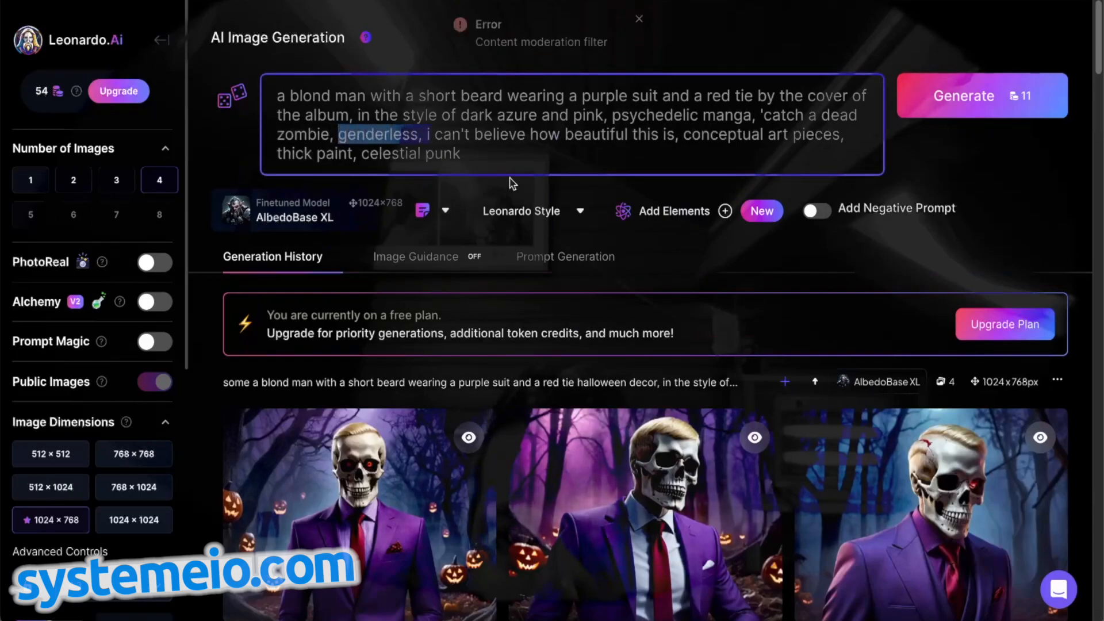
{"action": "key", "text": "BackSpace"}
{"action": "left_click", "coordinate": [908, 95]}
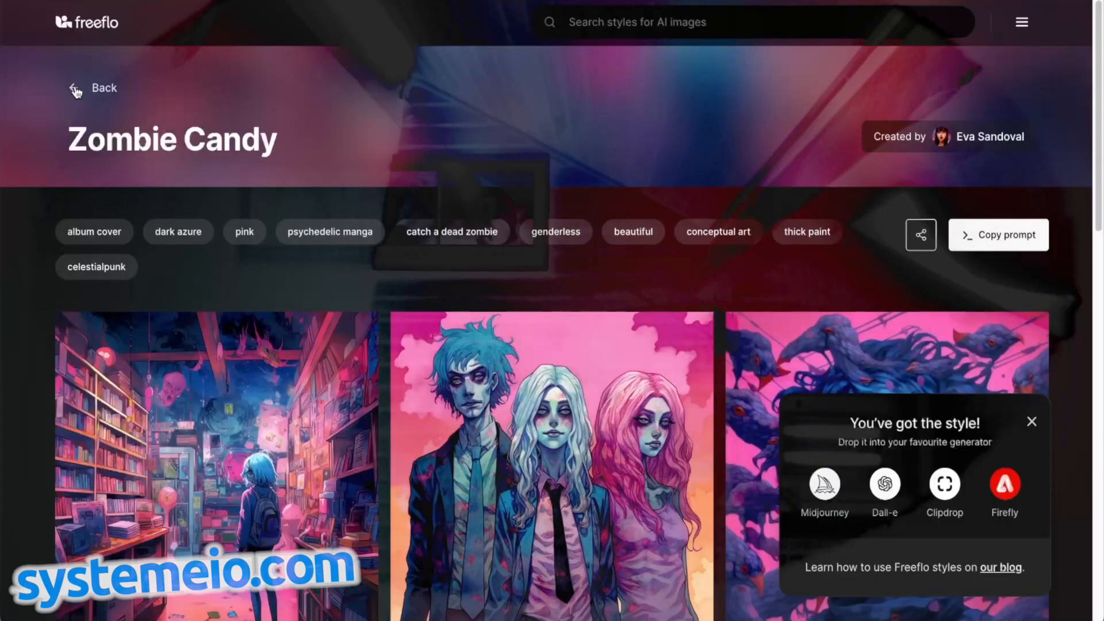
- Go back to the horror results on Freeflo, open the Lowbrow Surrealism style, and copy its style prompt
{"action": "left_click", "coordinate": [162, 97]}
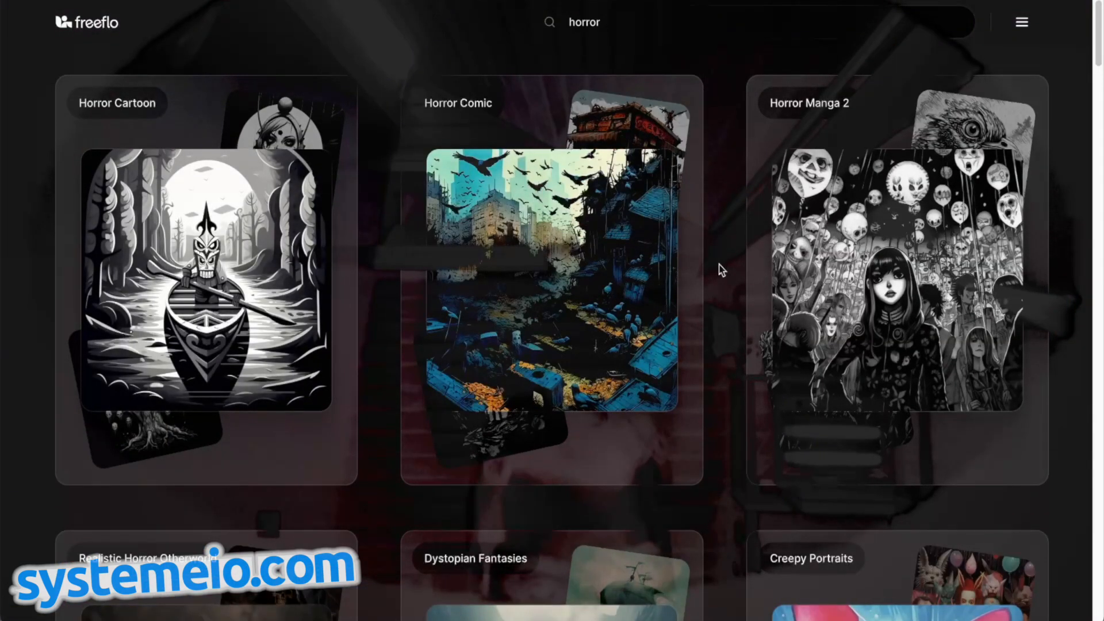
{"action": "scroll", "coordinate": [723, 269], "scroll_direction": "down", "scroll_amount": 15}
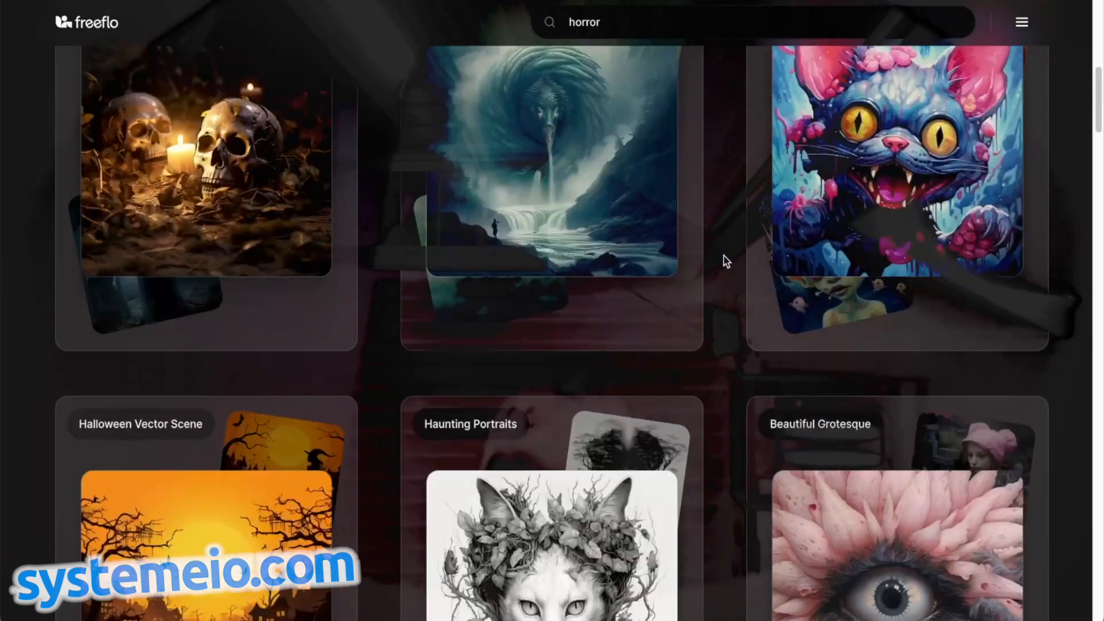
{"action": "scroll", "coordinate": [725, 262], "scroll_direction": "down", "scroll_amount": 8}
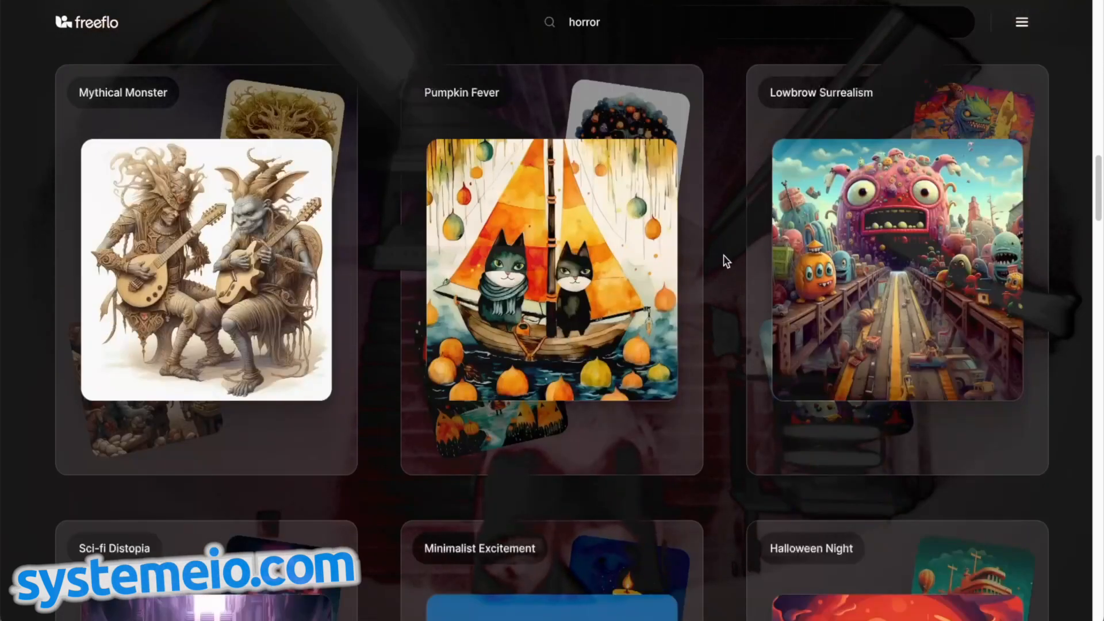
{"action": "left_click", "coordinate": [895, 266]}
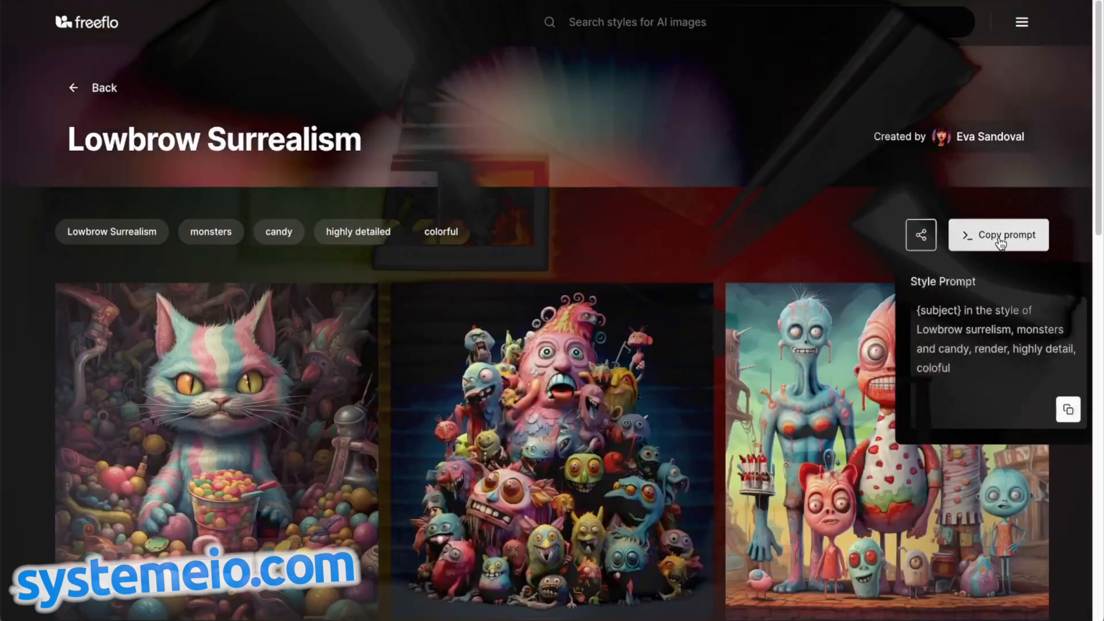
{"action": "left_click", "coordinate": [997, 236]}
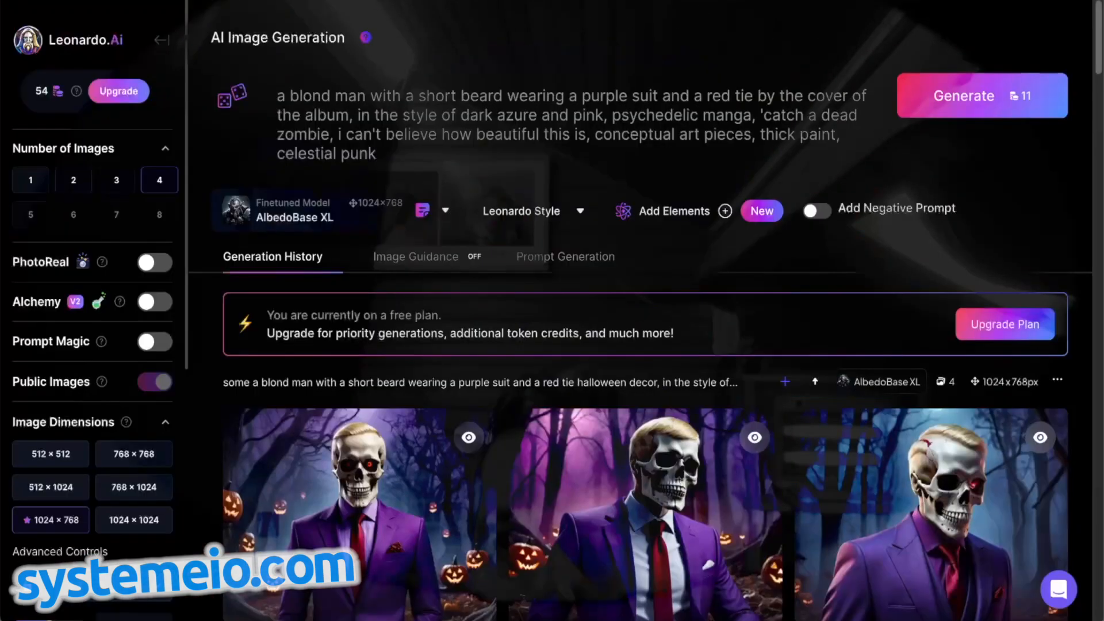
- Replace the Leonardo.Ai prompt with the Lowbrow Surrealism one, use the blond man in a purple suit and red tie as subject, and generate
{"action": "left_click", "coordinate": [389, 105]}
{"action": "key", "text": "ctrl+a"}
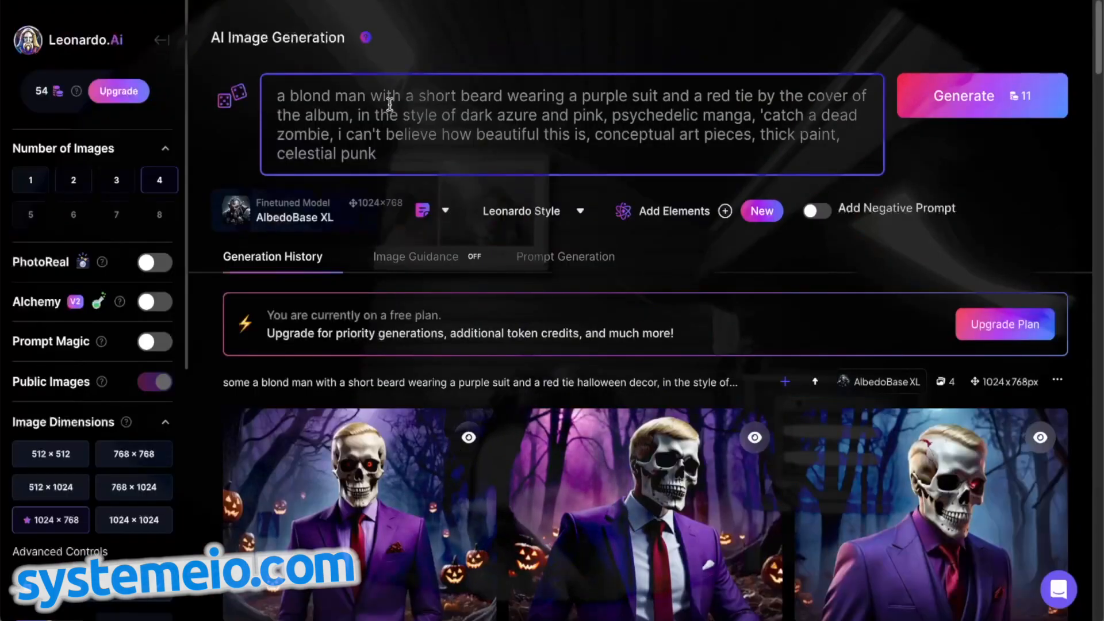
{"action": "key", "text": "ctrl+v"}
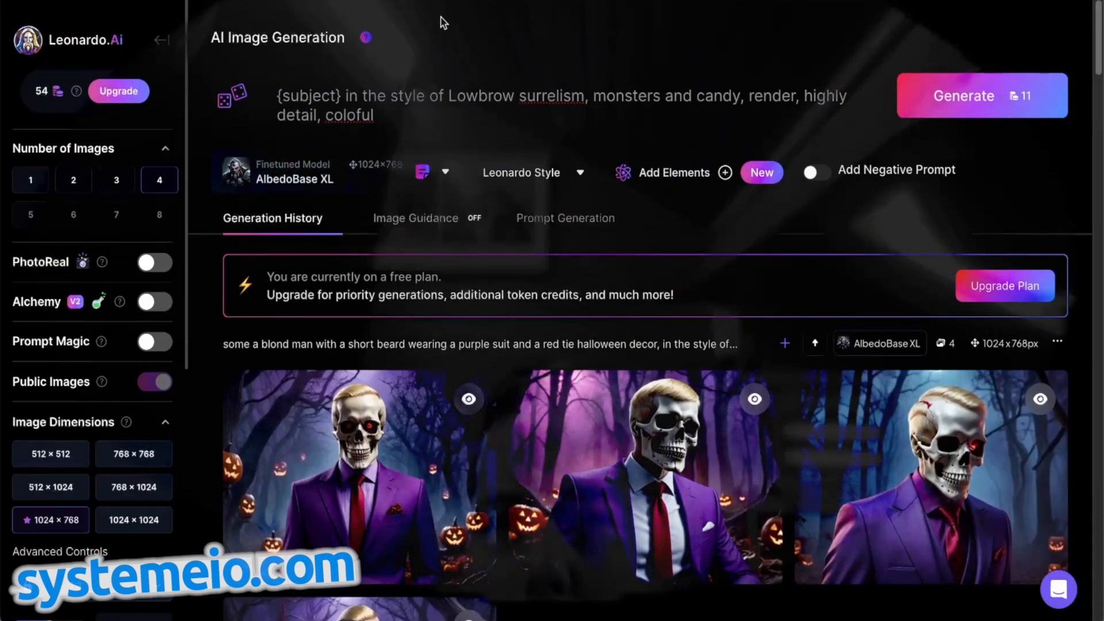
{"action": "left_click_drag", "start_coordinate": [343, 97], "coordinate": [260, 95]}
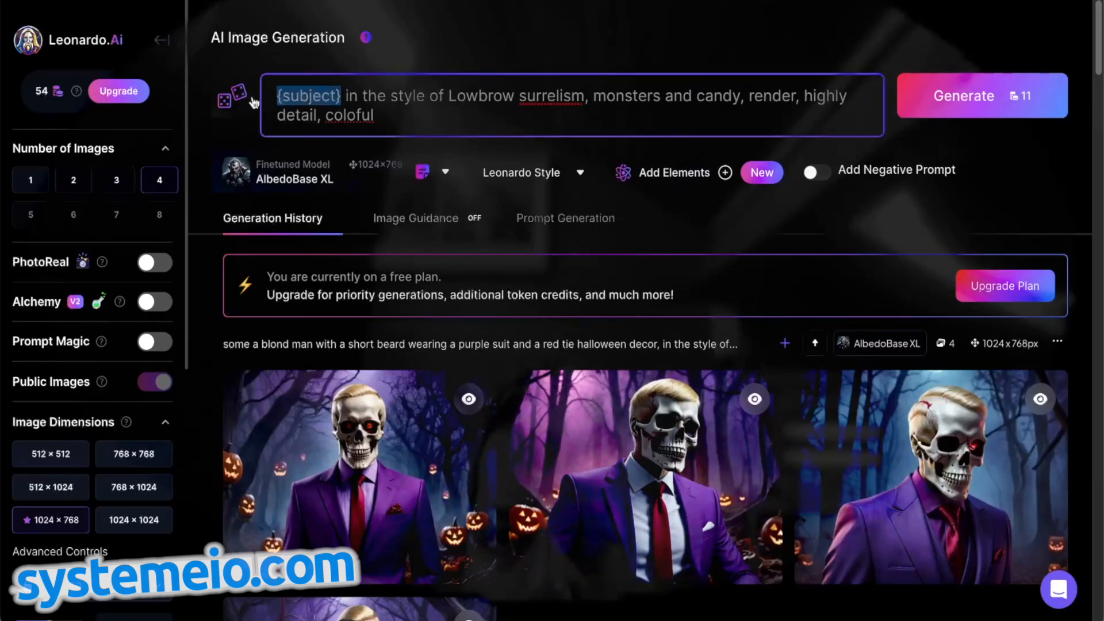
{"action": "key", "text": "ctrl+v"}
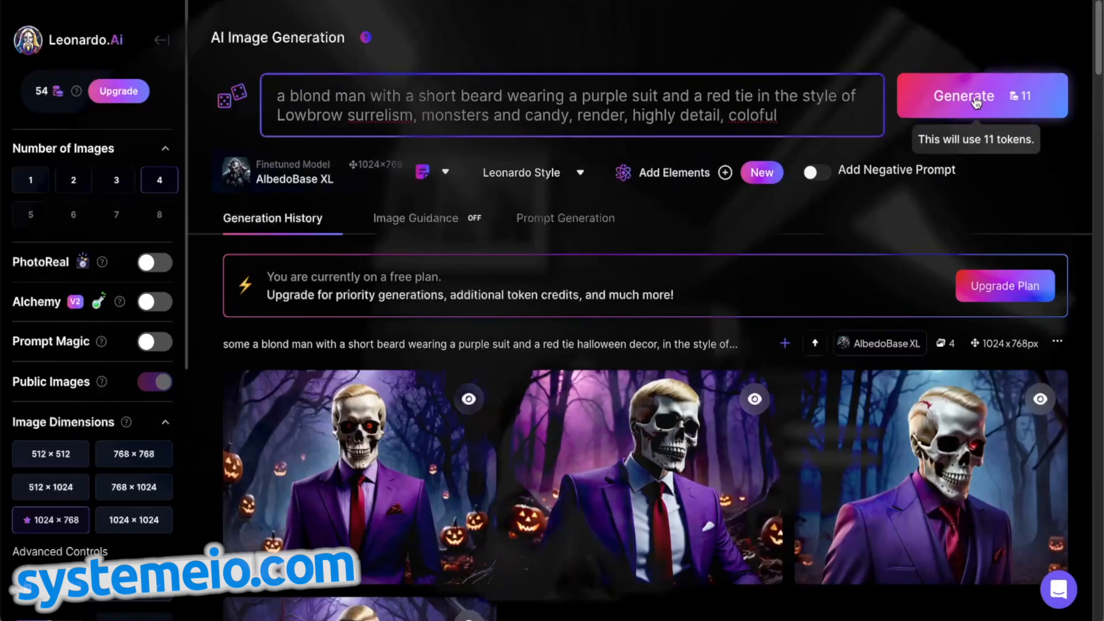
{"action": "left_click", "coordinate": [975, 99]}
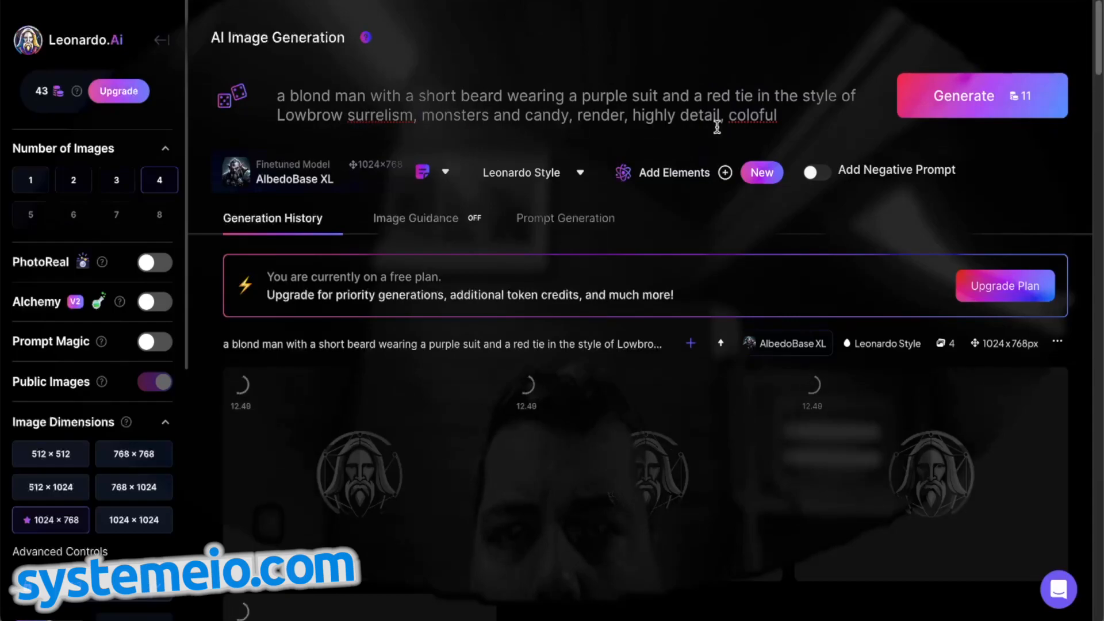
- Correct the misspelled words in the prompt to "surrealism" and "colorful", and generate another set of images
{"action": "right_click", "coordinate": [391, 113]}
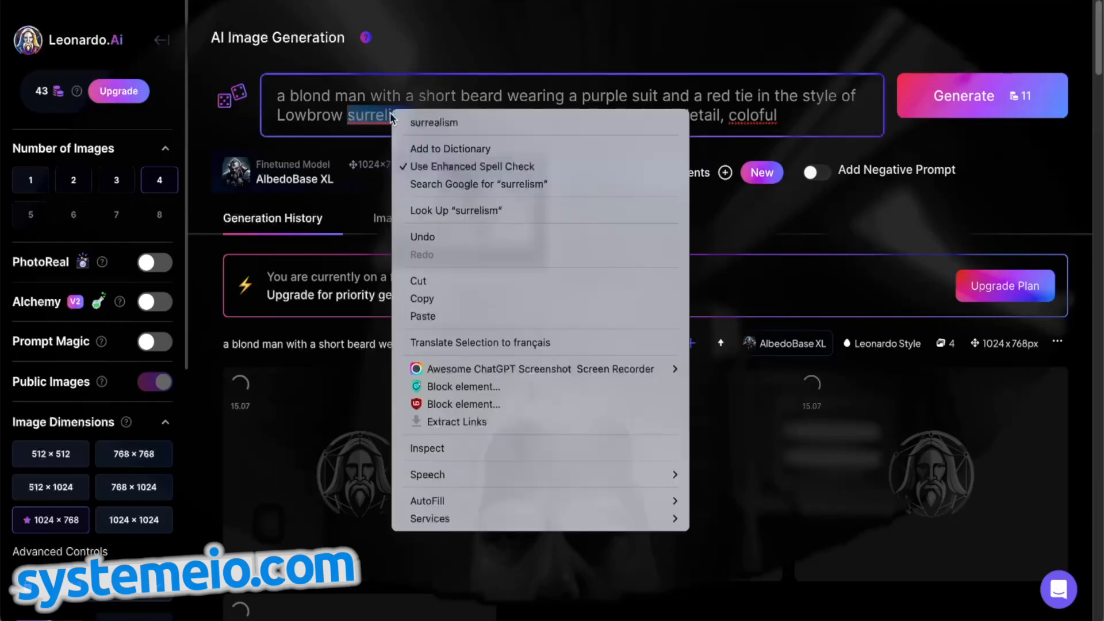
{"action": "left_click", "coordinate": [417, 119]}
{"action": "right_click", "coordinate": [756, 118]}
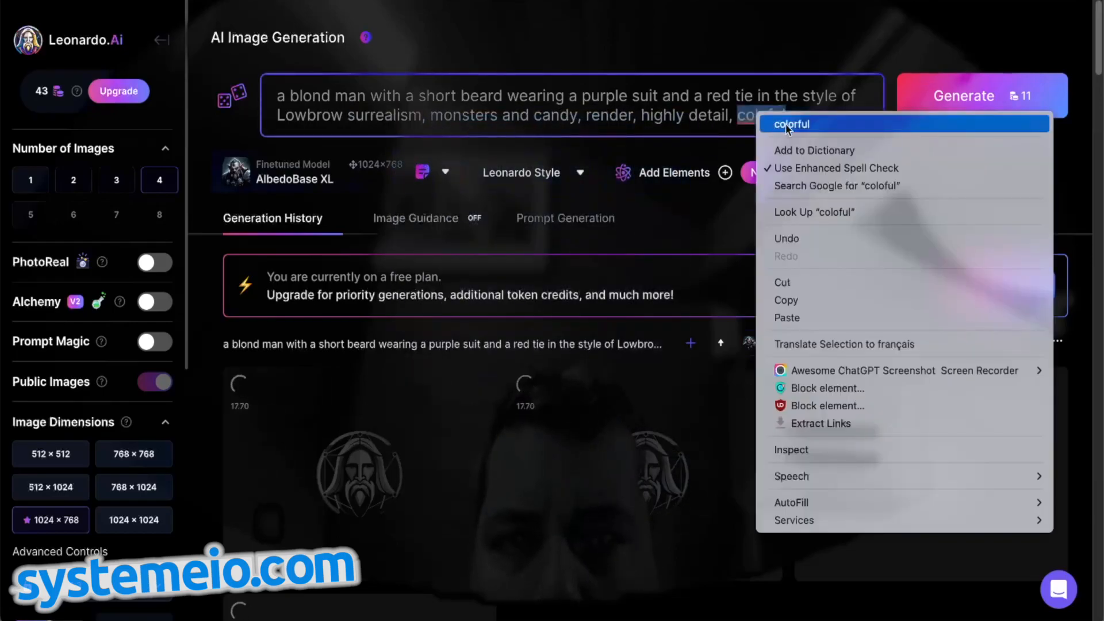
{"action": "left_click", "coordinate": [782, 124]}
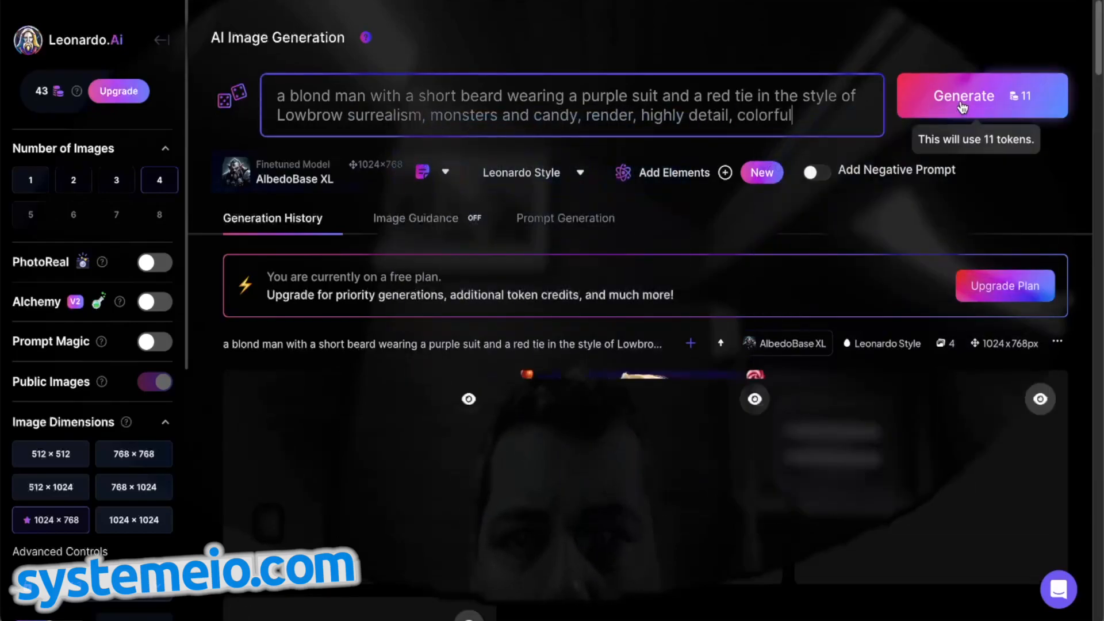
{"action": "left_click", "coordinate": [960, 102]}
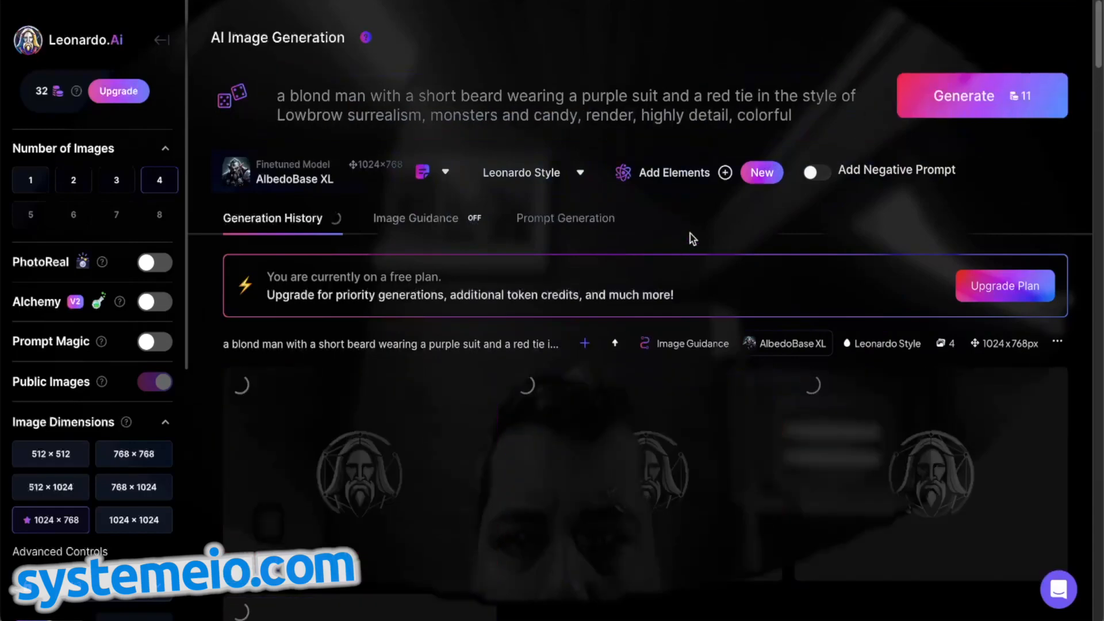
- Look over the new generations and the sample images on Freeflo's Lowbrow Surrealism page, dismissing the generator suggestions there
{"action": "scroll", "coordinate": [689, 235], "scroll_direction": "down", "scroll_amount": 5}
{"action": "scroll", "coordinate": [657, 226], "scroll_direction": "down", "scroll_amount": 4}
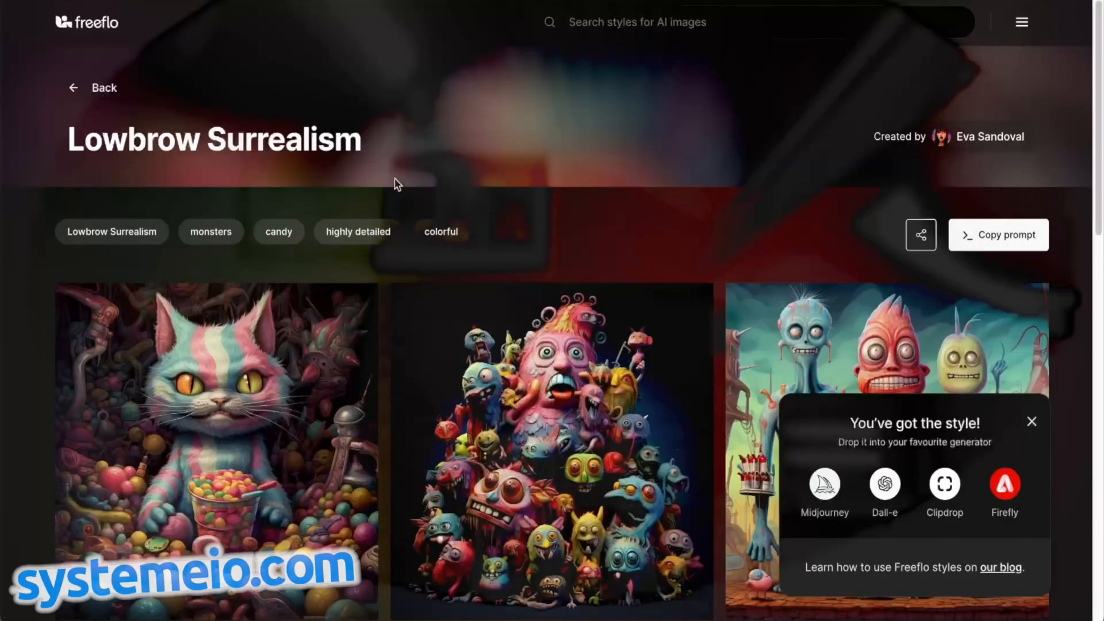
{"action": "scroll", "coordinate": [593, 264], "scroll_direction": "down", "scroll_amount": 3}
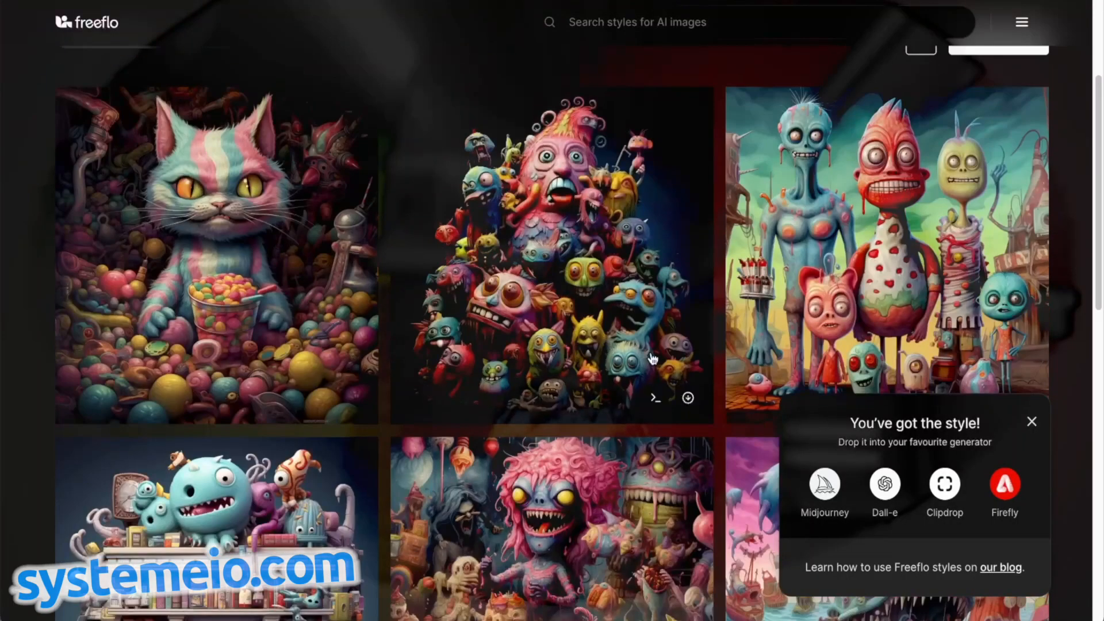
{"action": "left_click", "coordinate": [1032, 426]}
{"action": "scroll", "coordinate": [712, 319], "scroll_direction": "down", "scroll_amount": 5}
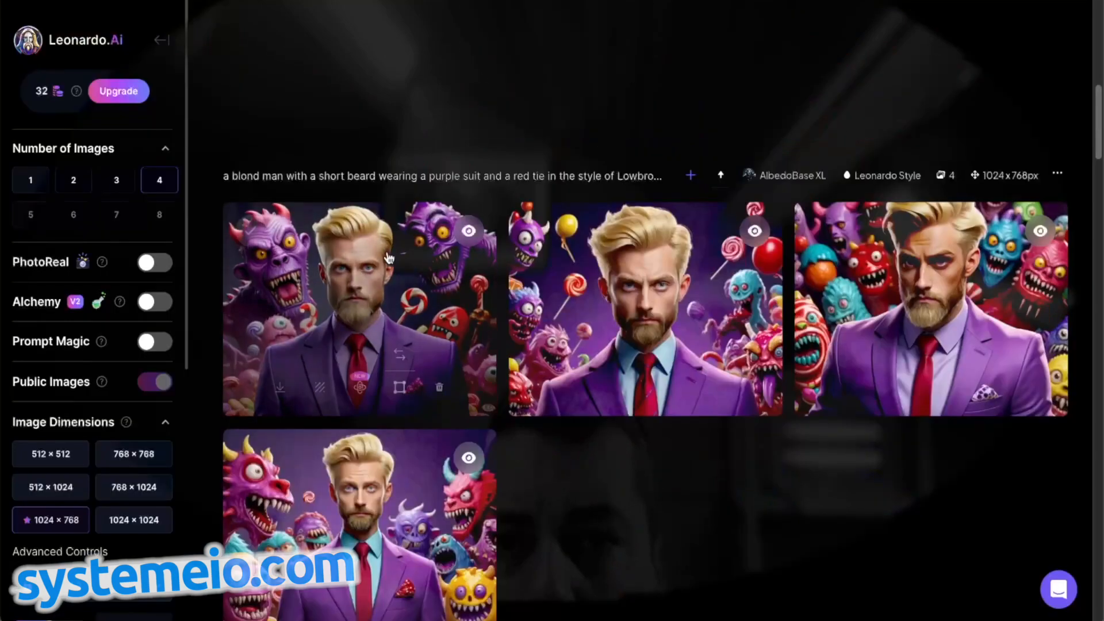
- View the four images from the first Lowbrow Surrealism generation enlarged one after another and close the viewer
{"action": "left_click", "coordinate": [431, 300]}
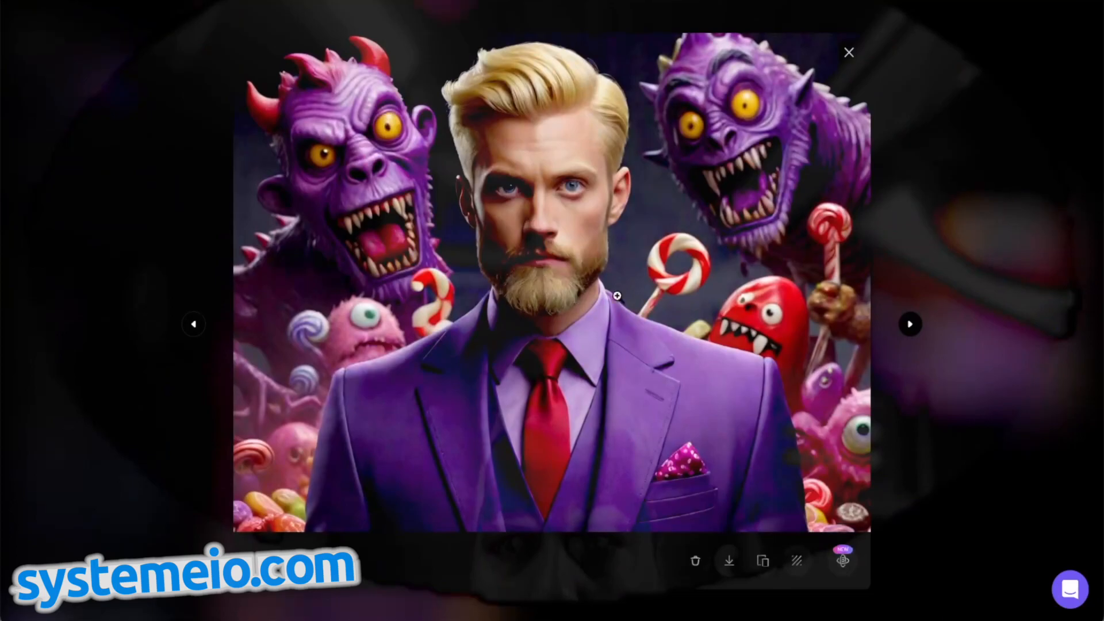
{"action": "left_click", "coordinate": [909, 325]}
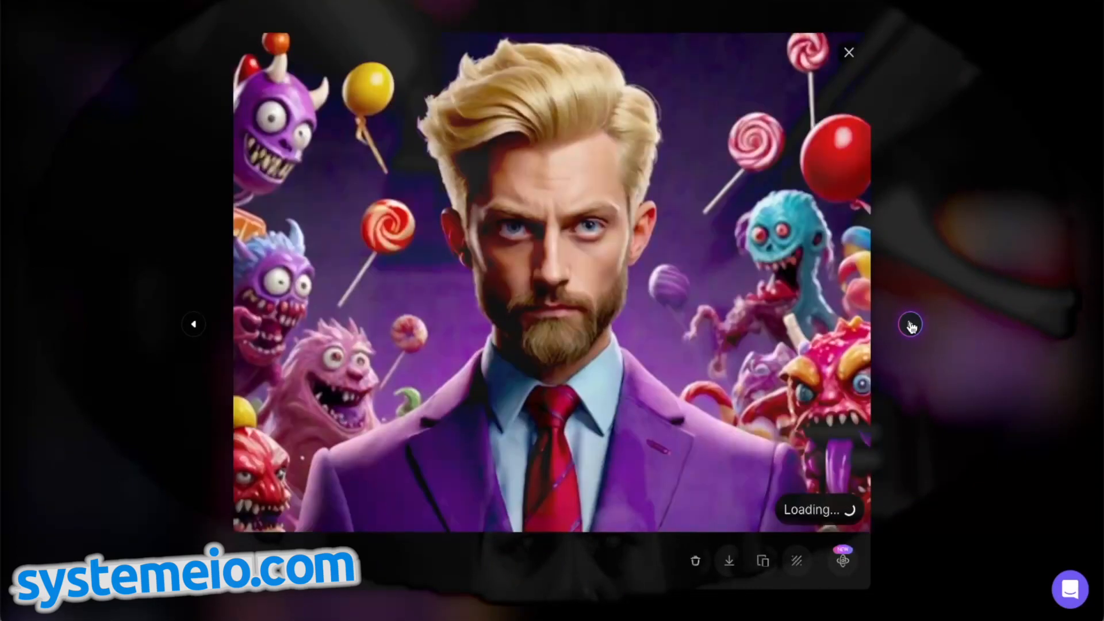
{"action": "left_click", "coordinate": [910, 325]}
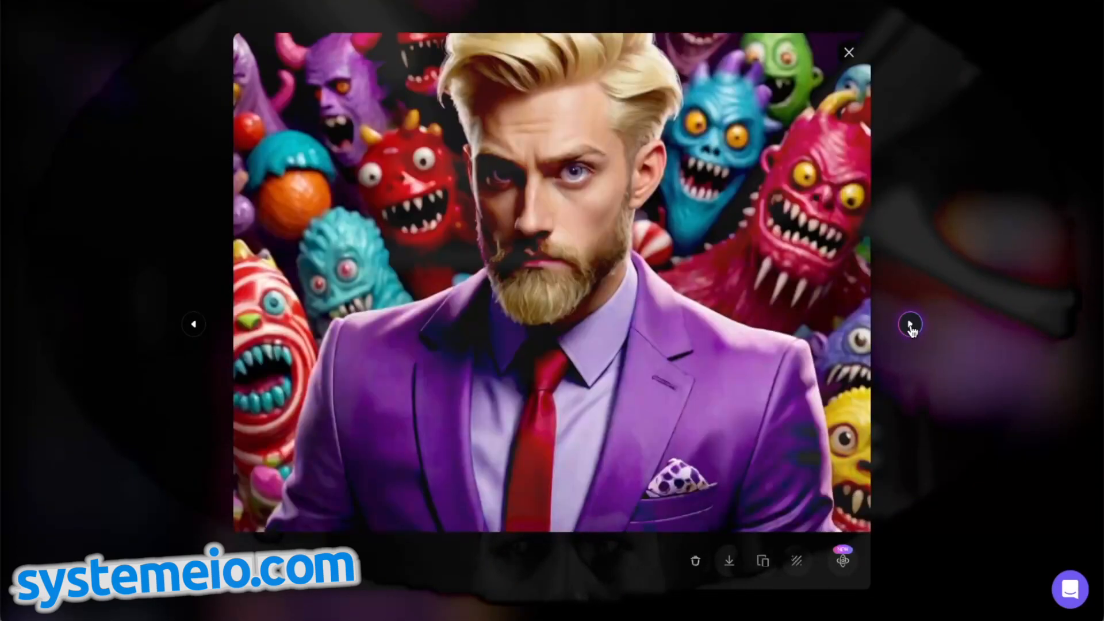
{"action": "left_click", "coordinate": [910, 325]}
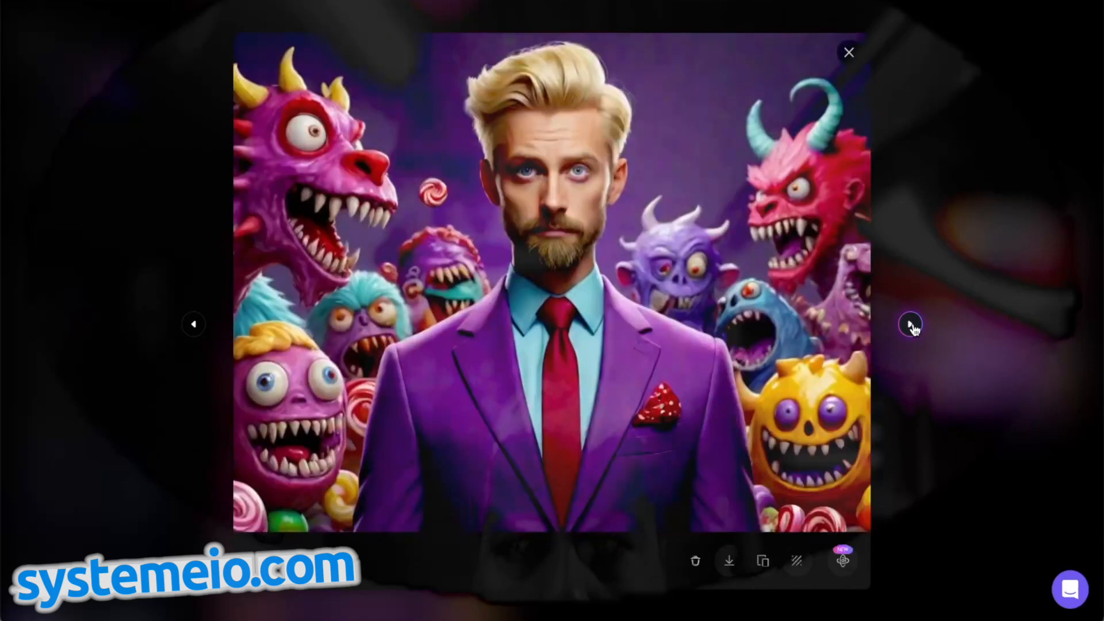
{"action": "left_click", "coordinate": [918, 175]}
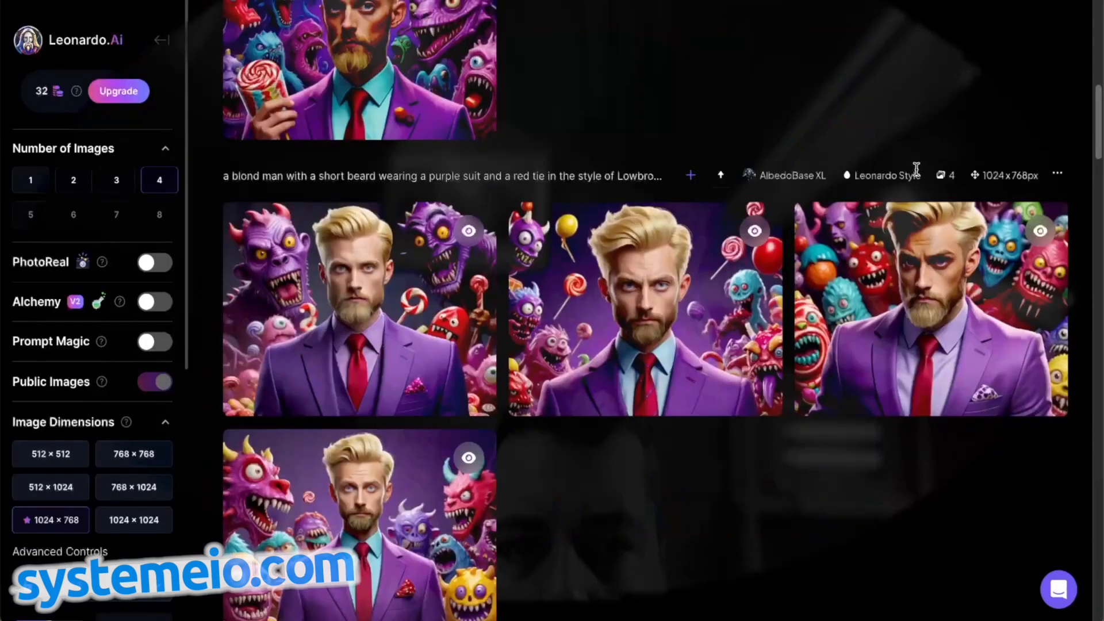
- View the four images from the corrected-prompt Lowbrow Surrealism generation enlarged one after another and close the viewer
{"action": "scroll", "coordinate": [605, 274], "scroll_direction": "up", "scroll_amount": 5}
{"action": "scroll", "coordinate": [605, 275], "scroll_direction": "up", "scroll_amount": 2}
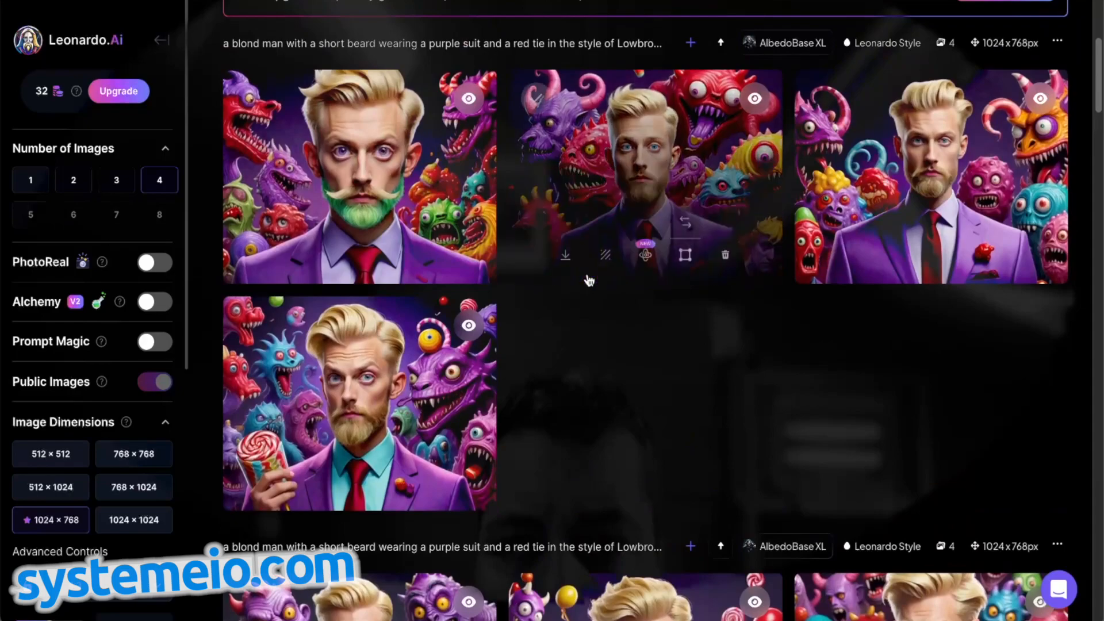
{"action": "left_click", "coordinate": [368, 187]}
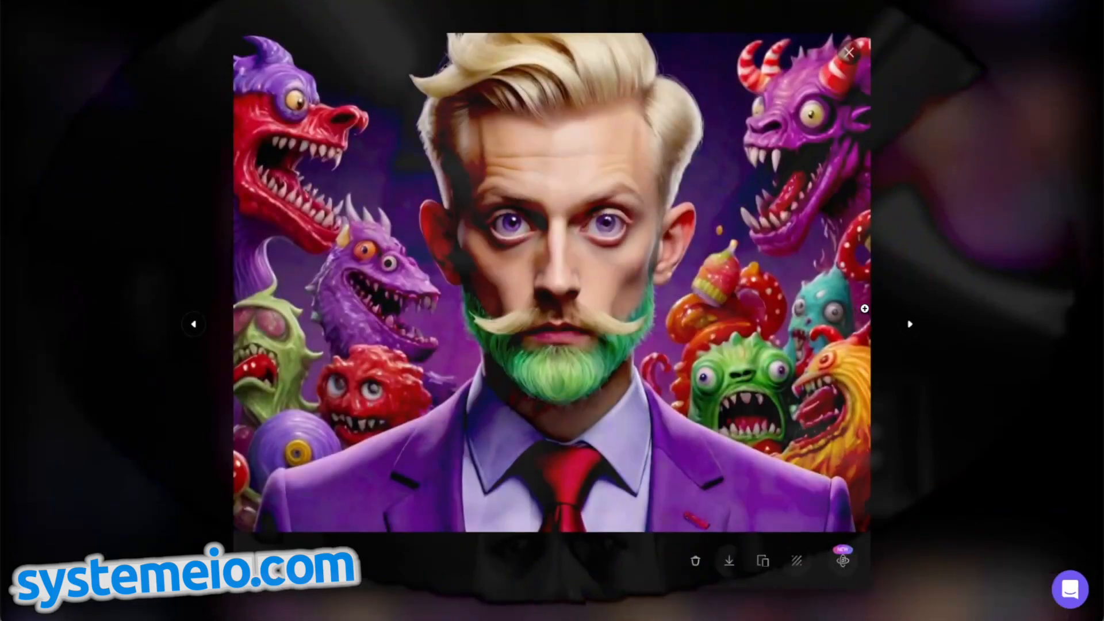
{"action": "left_click", "coordinate": [909, 326]}
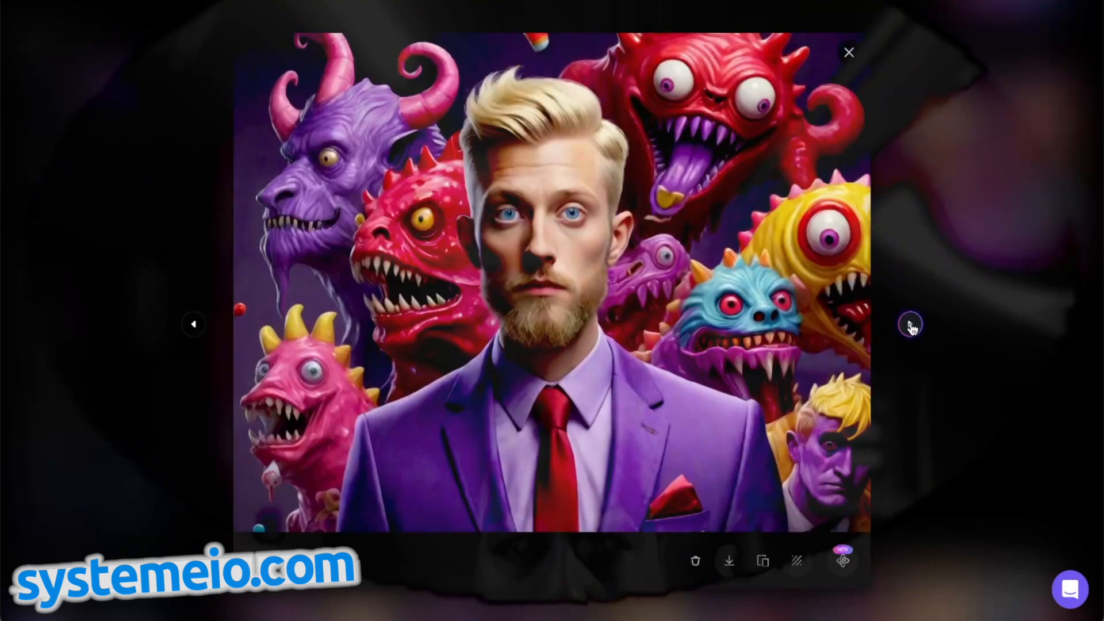
{"action": "left_click", "coordinate": [909, 325]}
{"action": "left_click", "coordinate": [910, 325]}
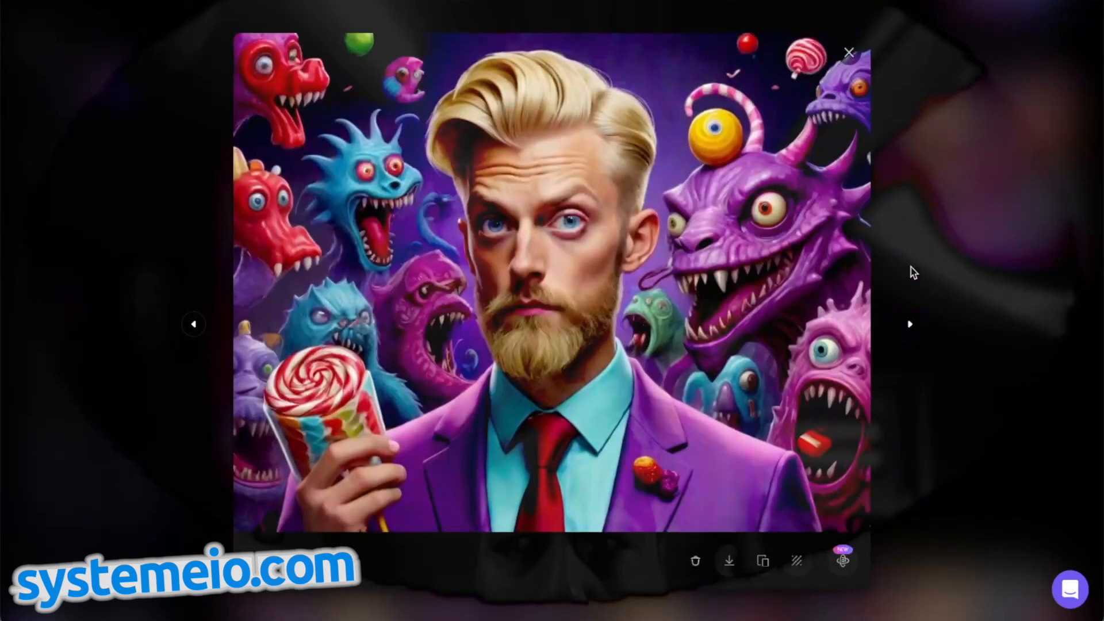
{"action": "left_click", "coordinate": [888, 241]}
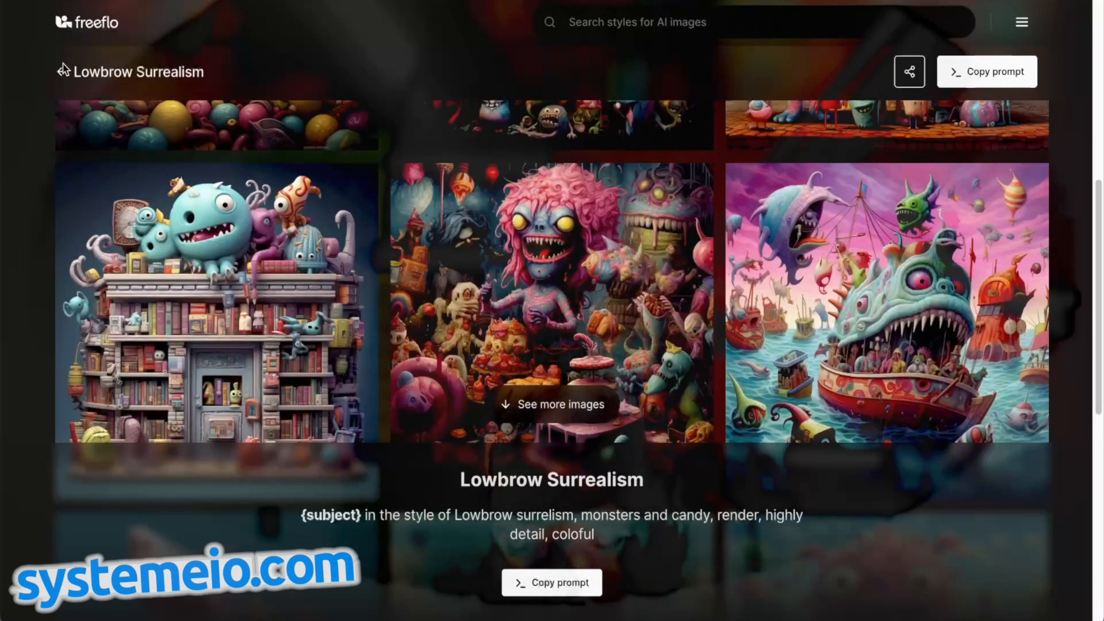
- Return from Freeflo's Lowbrow Surrealism page to the horror style results and look through them
{"action": "left_click", "coordinate": [61, 73]}
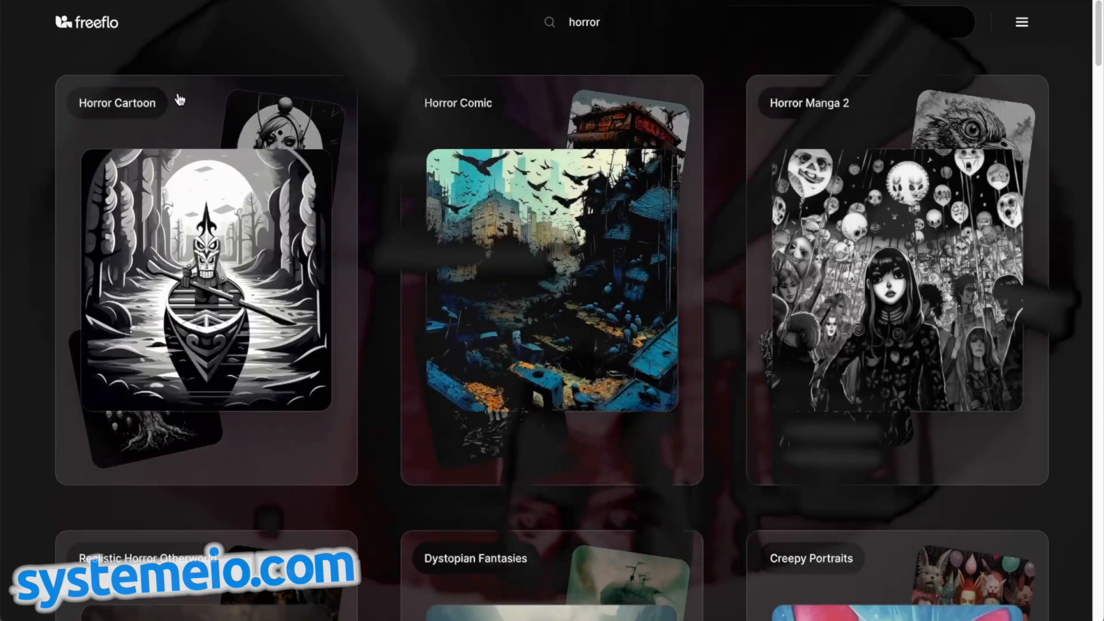
{"action": "scroll", "coordinate": [486, 217], "scroll_direction": "down", "scroll_amount": 15}
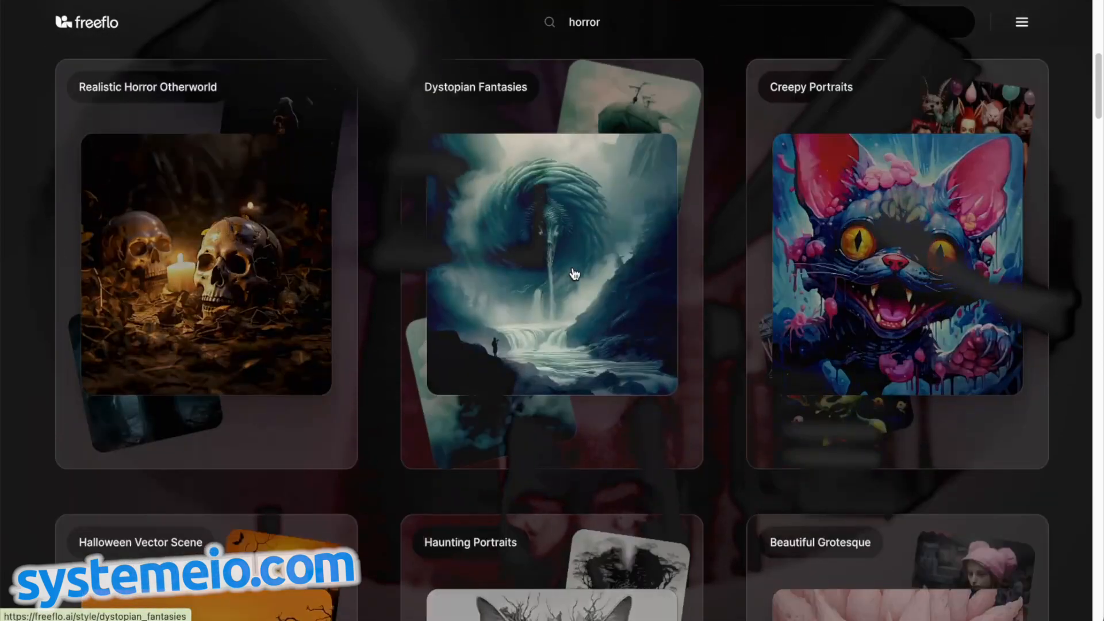
{"action": "scroll", "coordinate": [659, 286], "scroll_direction": "up", "scroll_amount": 15}
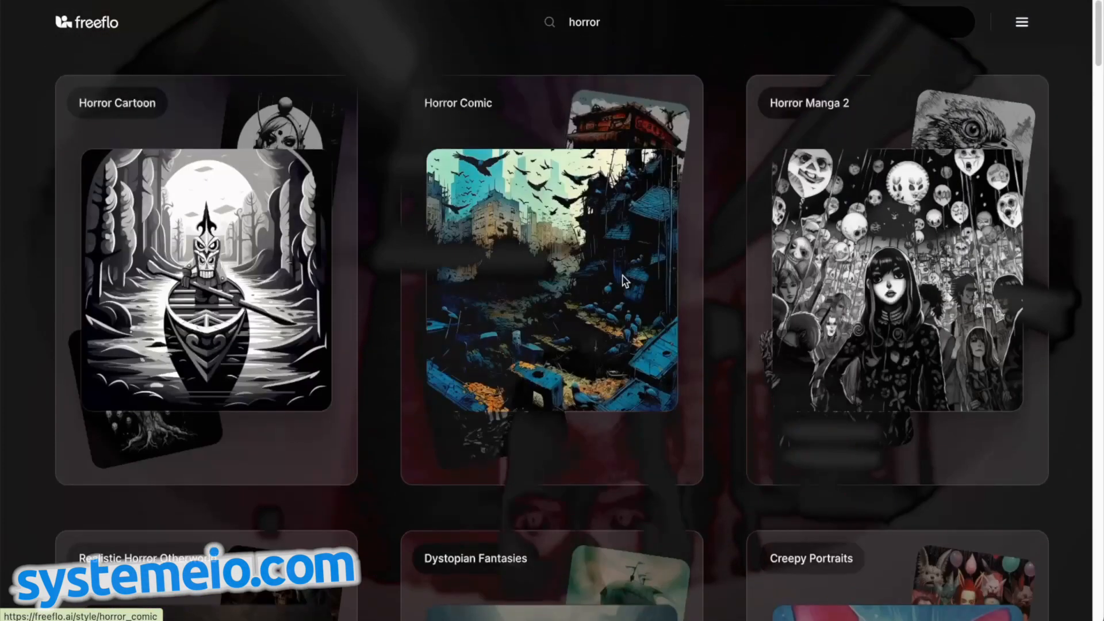
- Go to the Freeflo home page and browse the full style gallery for another style to try
{"action": "left_click", "coordinate": [90, 22]}
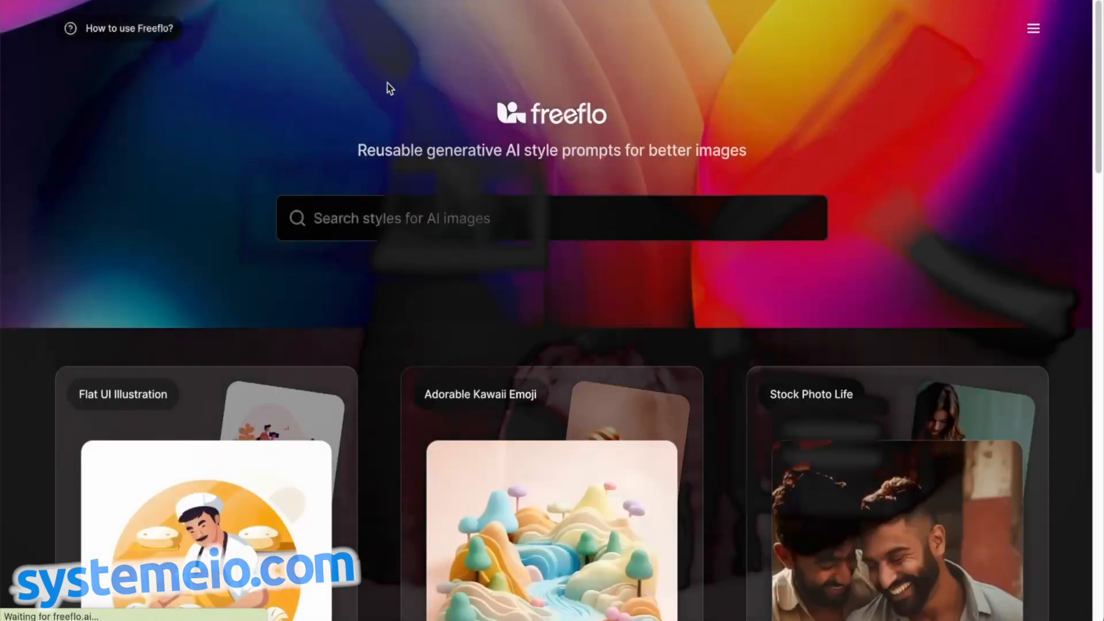
{"action": "scroll", "coordinate": [374, 266], "scroll_direction": "down", "scroll_amount": 10}
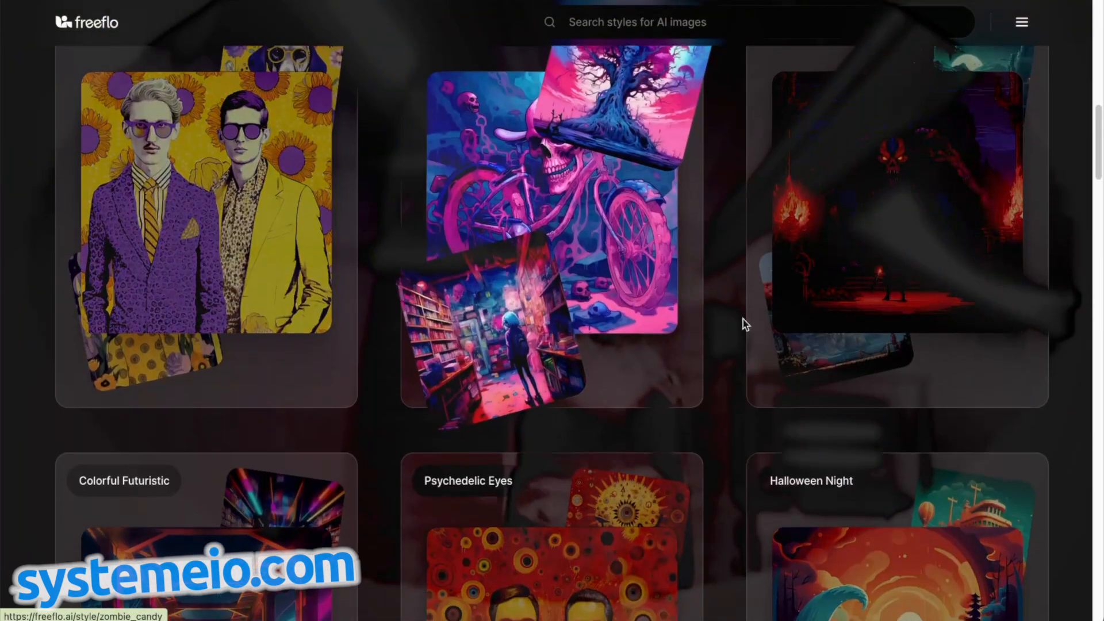
{"action": "scroll", "coordinate": [743, 323], "scroll_direction": "down", "scroll_amount": 5}
{"action": "scroll", "coordinate": [745, 324], "scroll_direction": "down", "scroll_amount": 10}
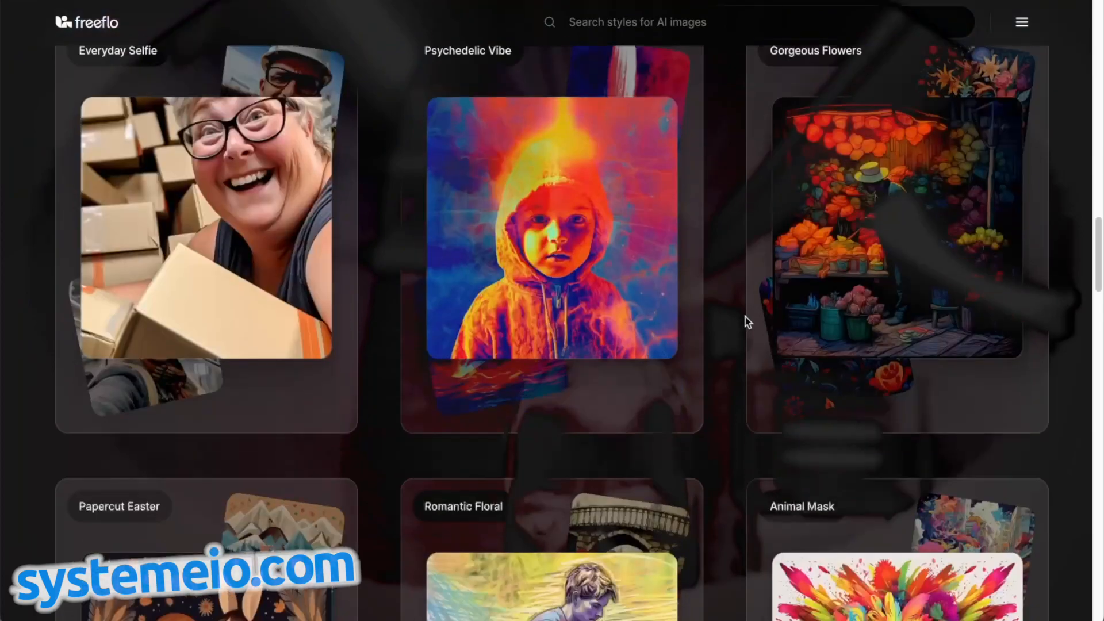
{"action": "scroll", "coordinate": [745, 317], "scroll_direction": "down", "scroll_amount": 10}
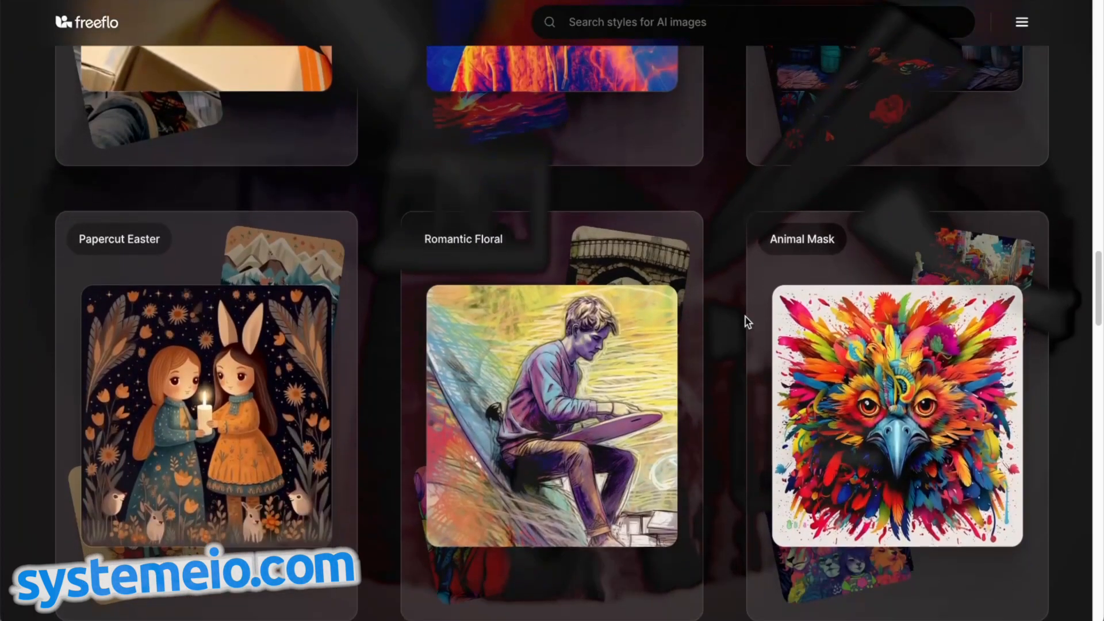
{"action": "scroll", "coordinate": [745, 316], "scroll_direction": "down", "scroll_amount": 14}
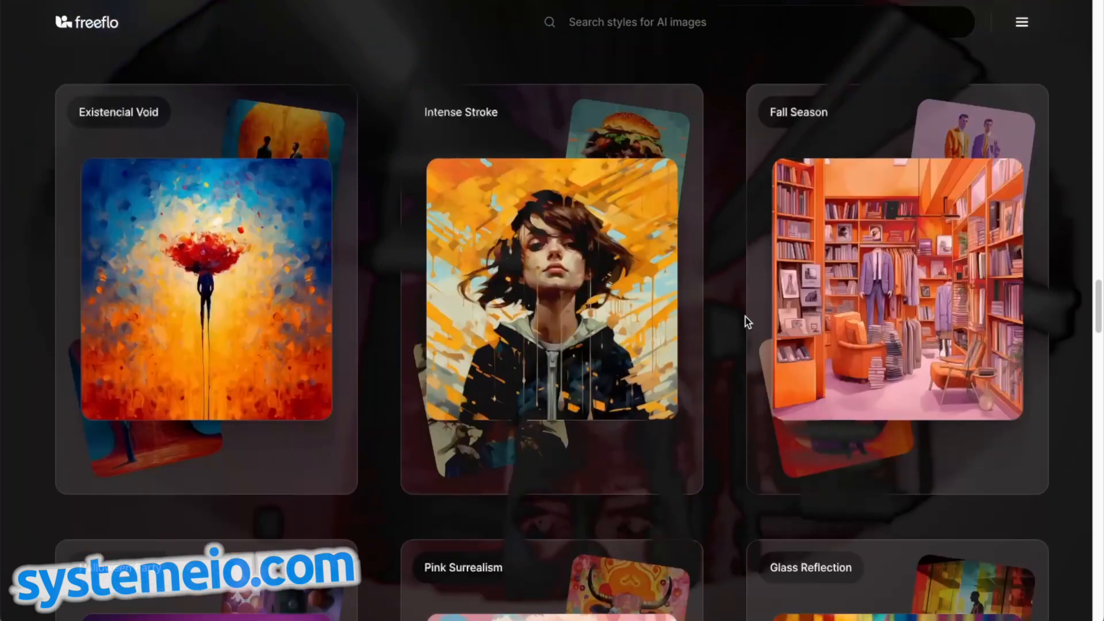
{"action": "scroll", "coordinate": [732, 335], "scroll_direction": "down", "scroll_amount": 16}
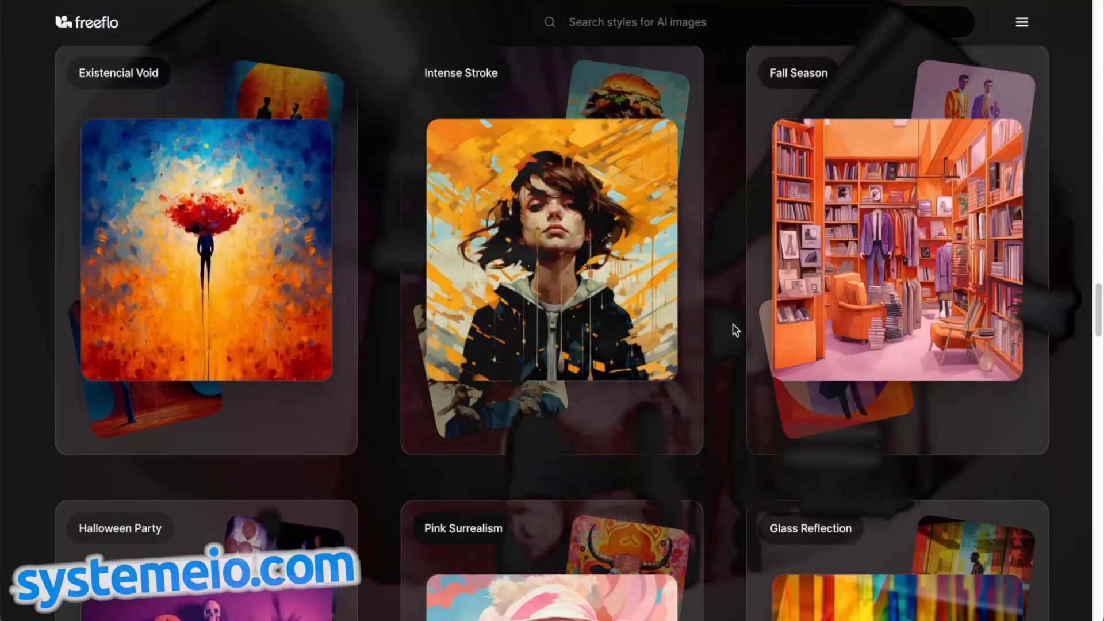
{"action": "scroll", "coordinate": [737, 327], "scroll_direction": "down", "scroll_amount": 5}
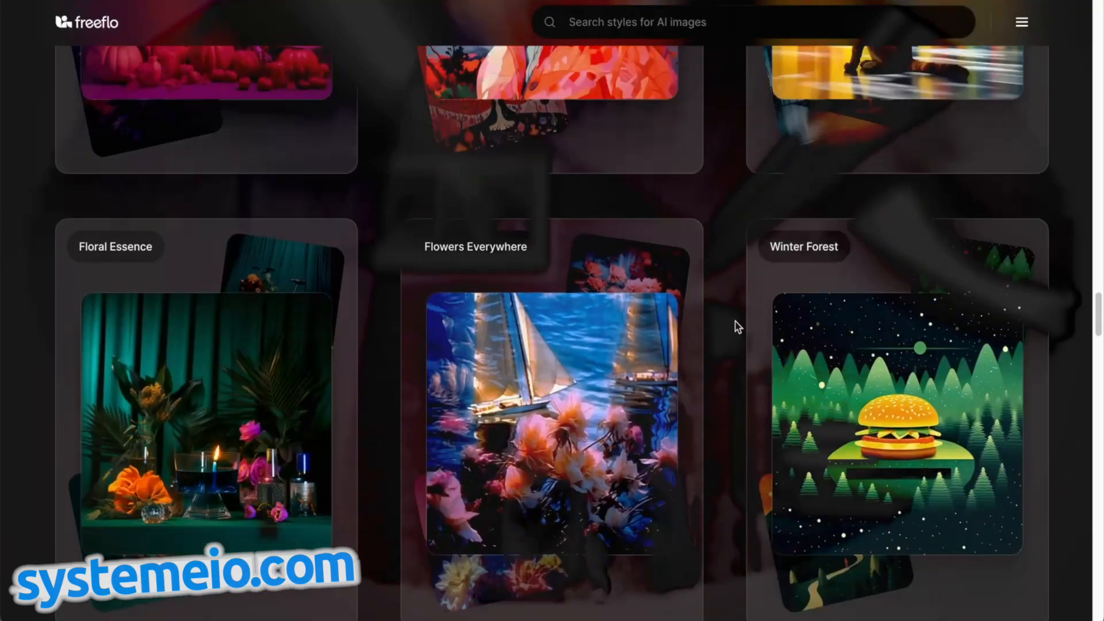
{"action": "scroll", "coordinate": [737, 327], "scroll_direction": "down", "scroll_amount": 12}
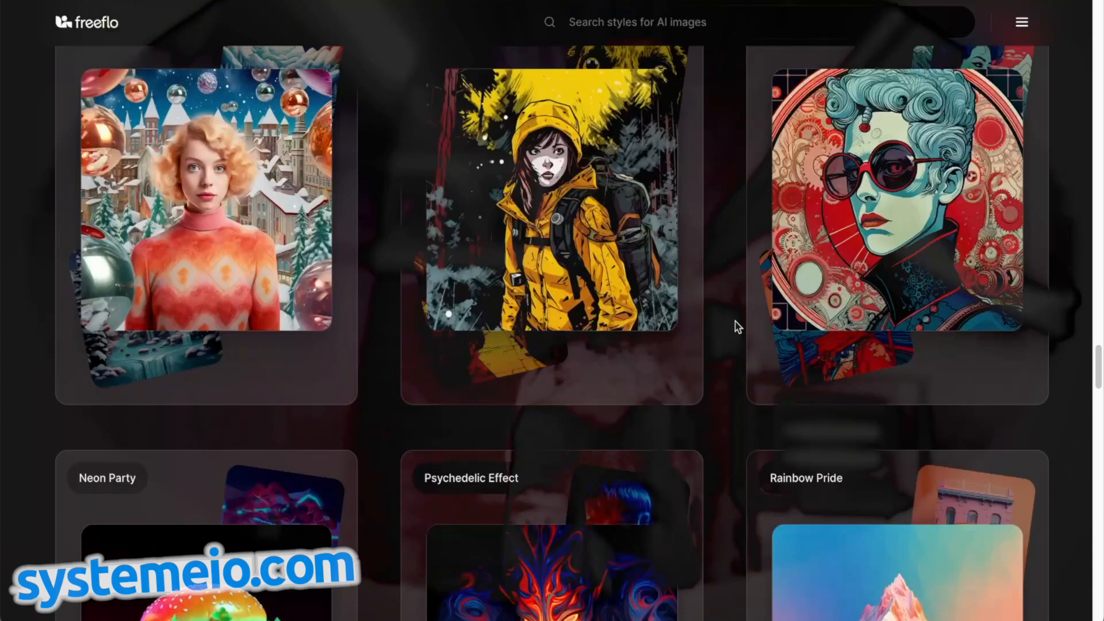
{"action": "scroll", "coordinate": [737, 326], "scroll_direction": "down", "scroll_amount": 12}
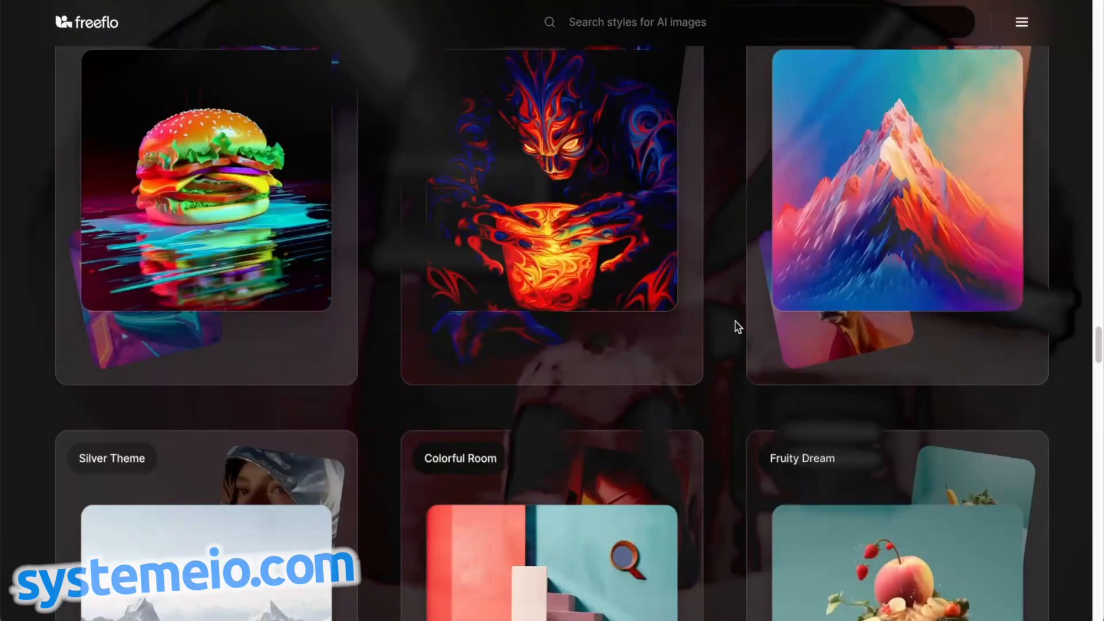
{"action": "scroll", "coordinate": [737, 326], "scroll_direction": "down", "scroll_amount": 17}
{"action": "scroll", "coordinate": [737, 326], "scroll_direction": "down", "scroll_amount": 12}
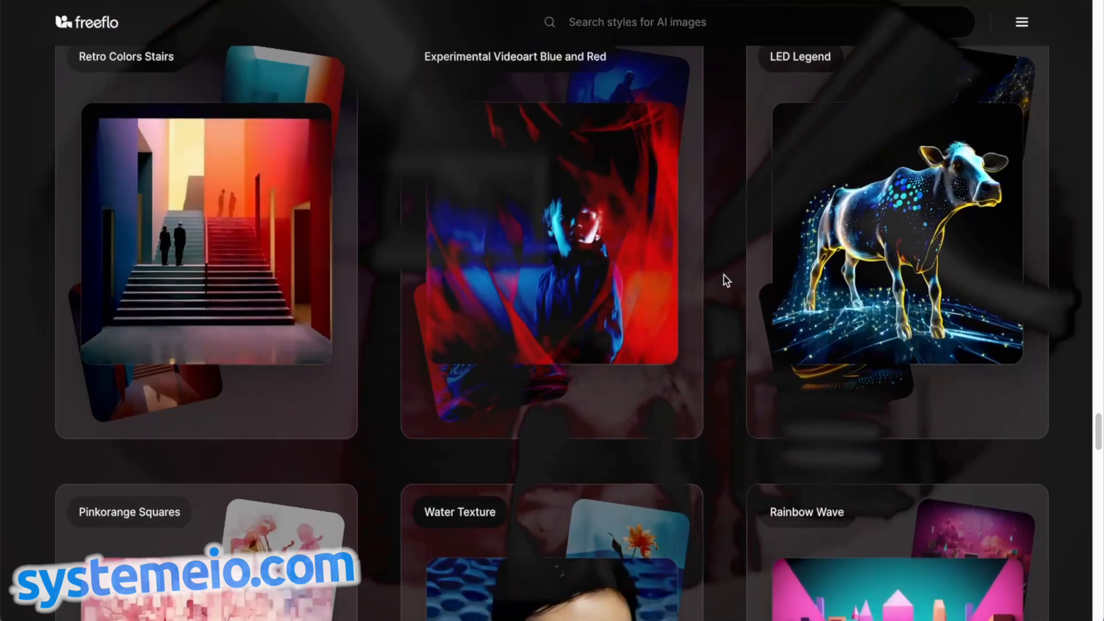
{"action": "scroll", "coordinate": [742, 276], "scroll_direction": "down", "scroll_amount": 5}
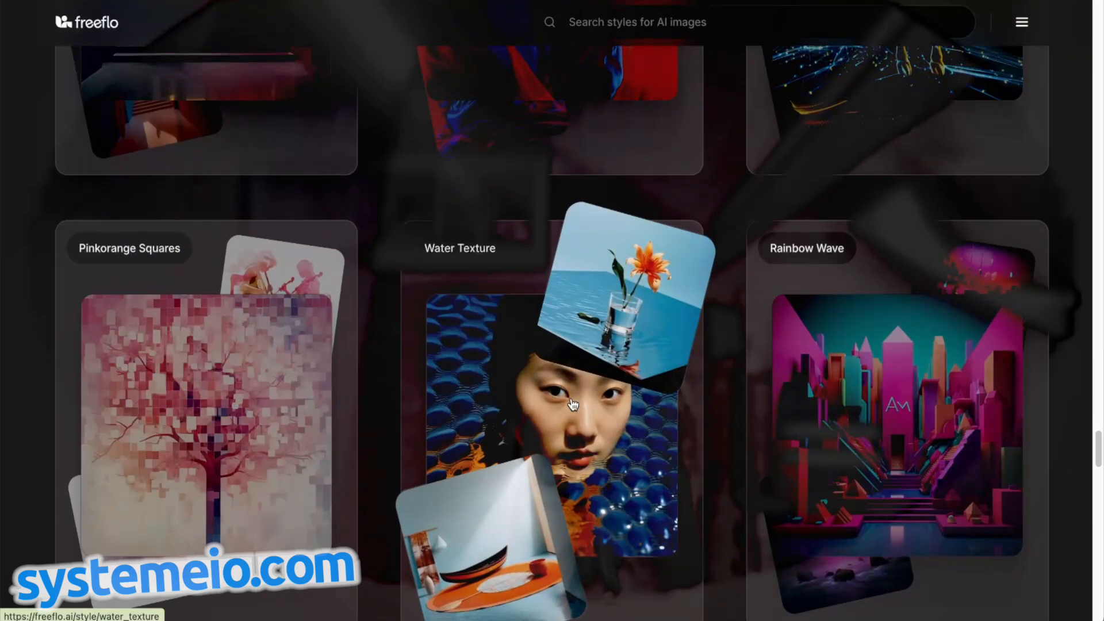
{"action": "scroll", "coordinate": [717, 310], "scroll_direction": "down", "scroll_amount": 10}
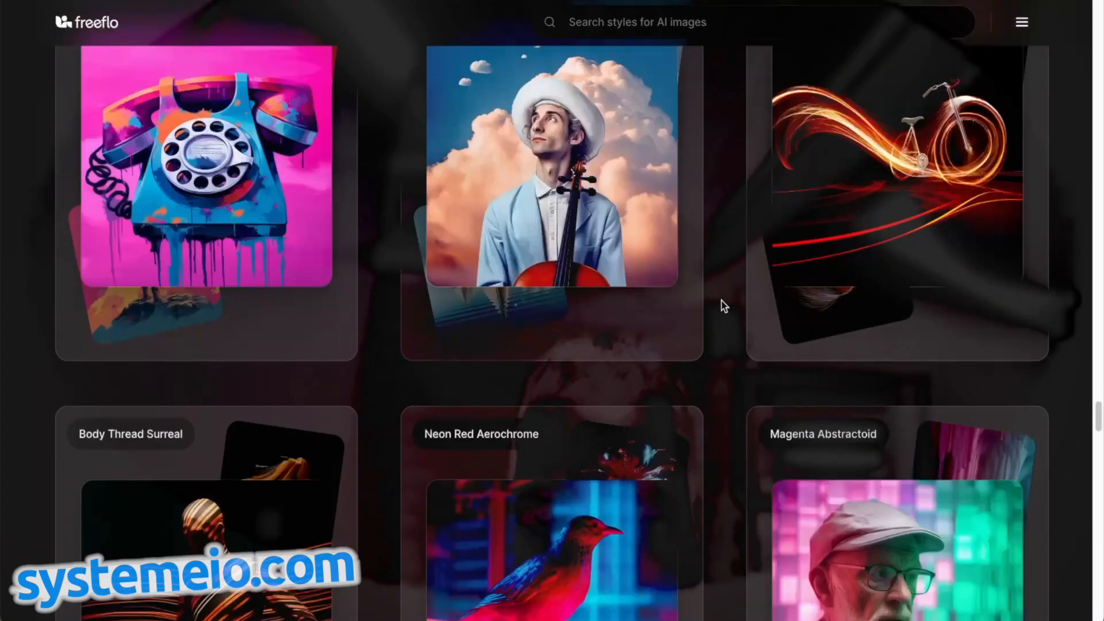
{"action": "scroll", "coordinate": [723, 305], "scroll_direction": "down", "scroll_amount": 6}
{"action": "scroll", "coordinate": [723, 305], "scroll_direction": "down", "scroll_amount": 4}
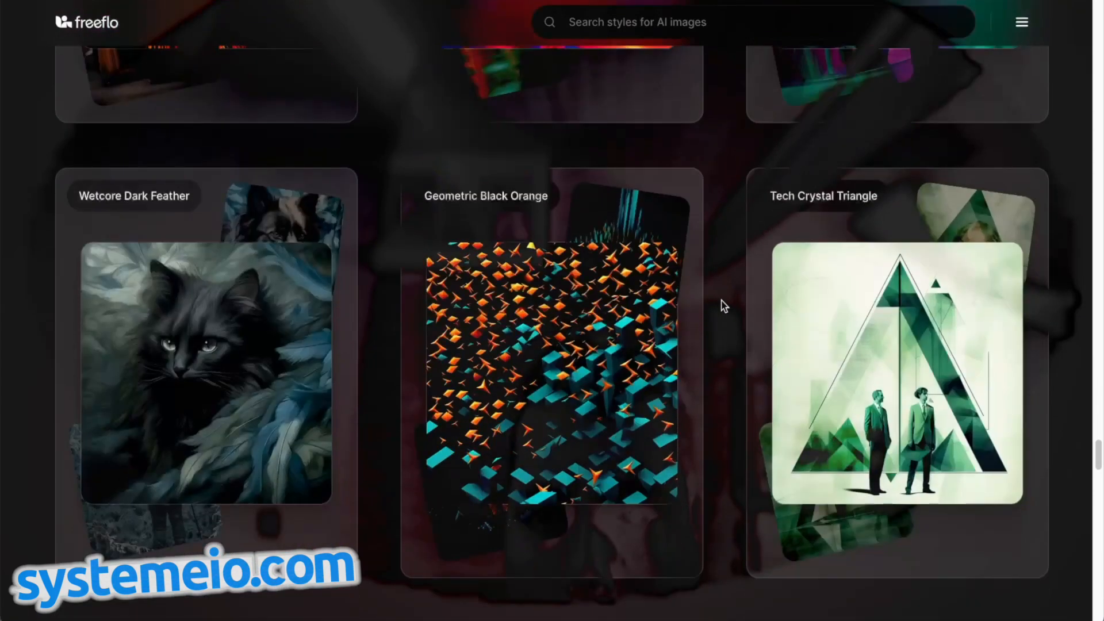
{"action": "scroll", "coordinate": [723, 305], "scroll_direction": "down", "scroll_amount": 8}
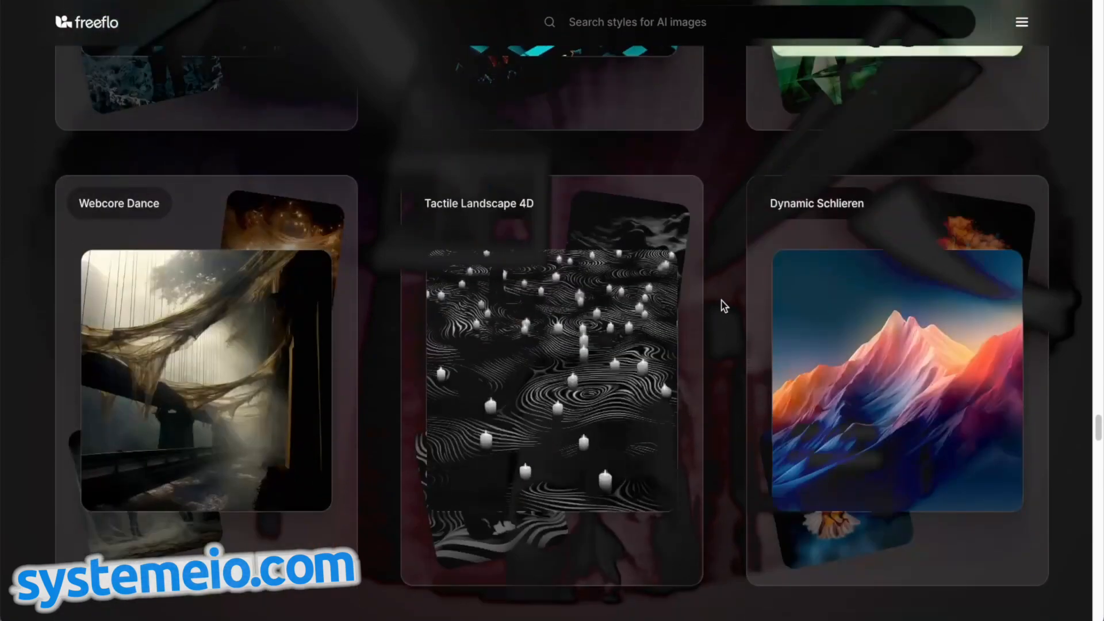
{"action": "scroll", "coordinate": [724, 305], "scroll_direction": "down", "scroll_amount": 12}
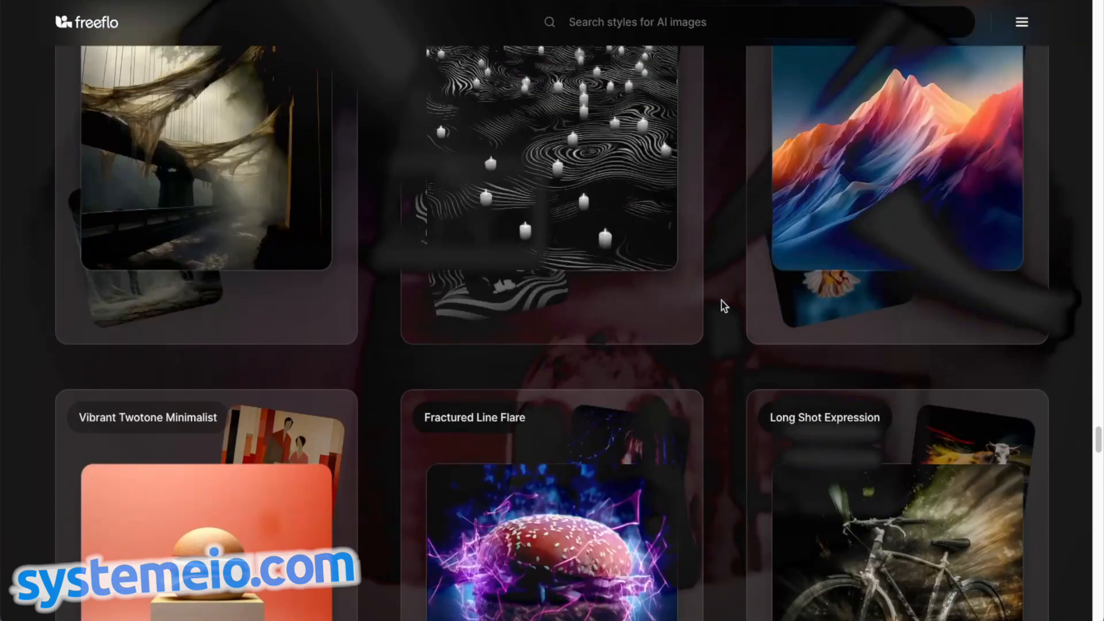
{"action": "scroll", "coordinate": [724, 305], "scroll_direction": "up", "scroll_amount": 3}
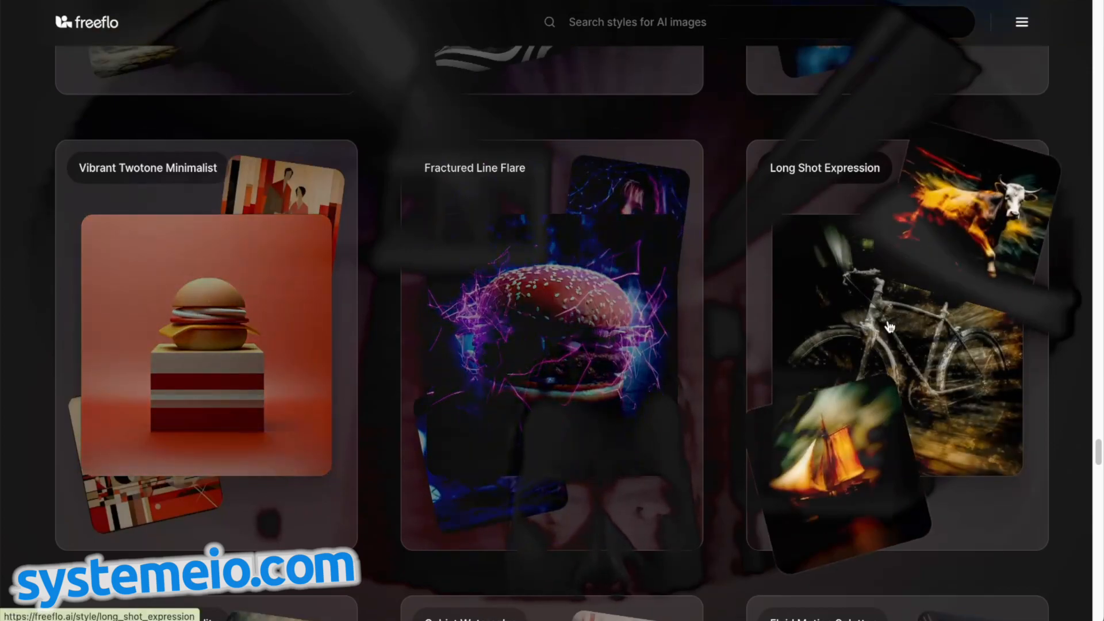
- Open the Long Shot Expression style and copy its style prompt
{"action": "left_click", "coordinate": [890, 325]}
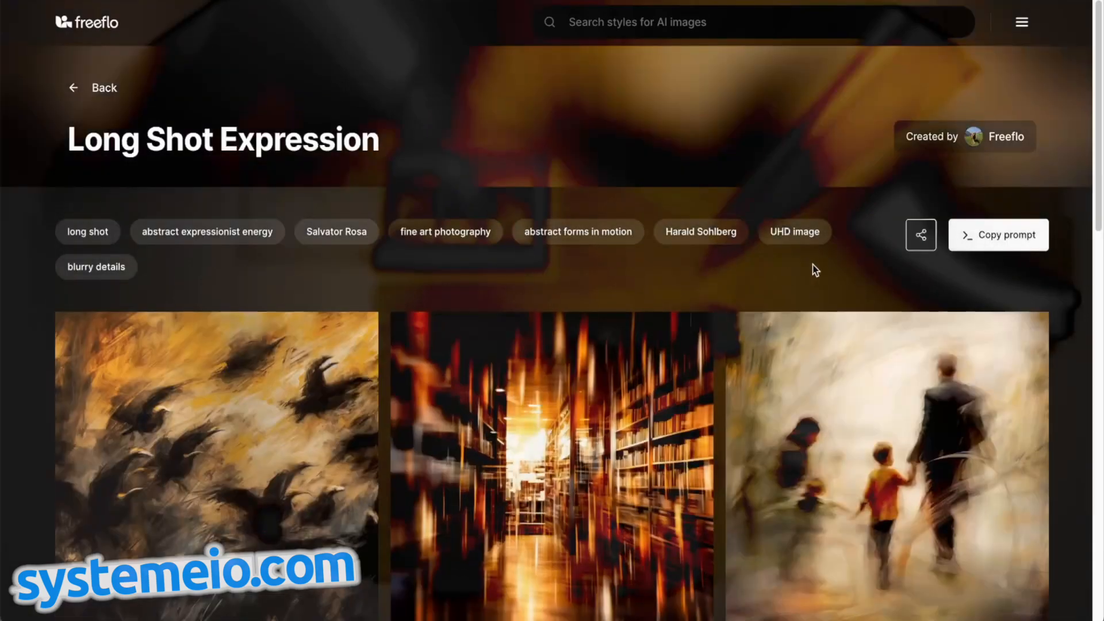
{"action": "left_click", "coordinate": [986, 234]}
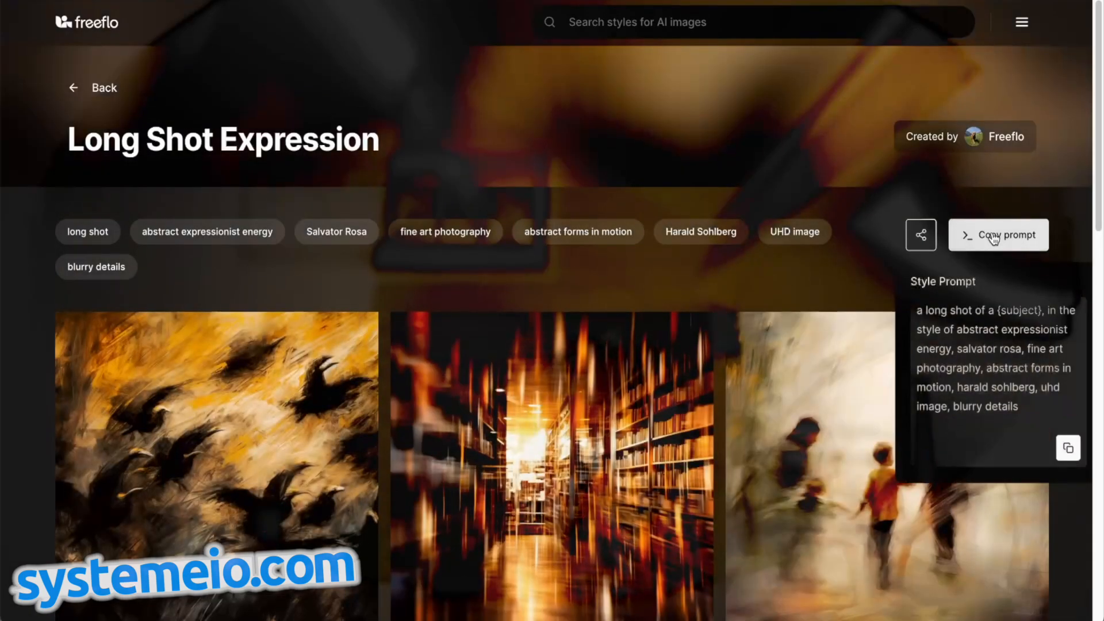
{"action": "left_click", "coordinate": [996, 239]}
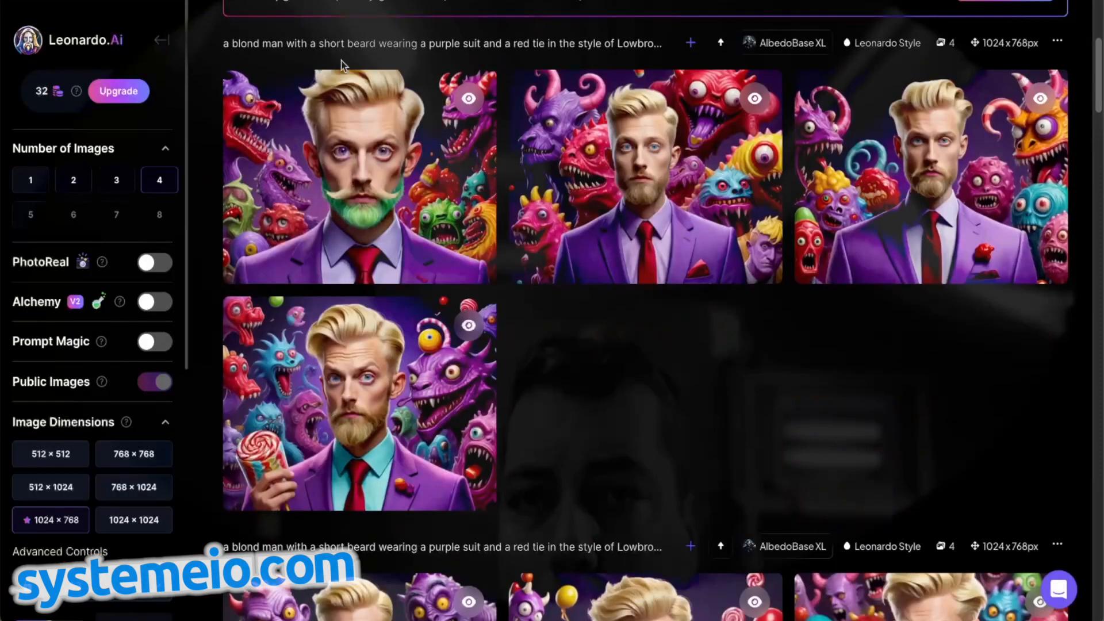
- Replace the Leonardo.Ai prompt with the Long Shot Expression one, use the blond man in a purple suit and red tie as subject, and generate
{"action": "scroll", "coordinate": [343, 64], "scroll_direction": "up", "scroll_amount": 5}
{"action": "left_click", "coordinate": [484, 110]}
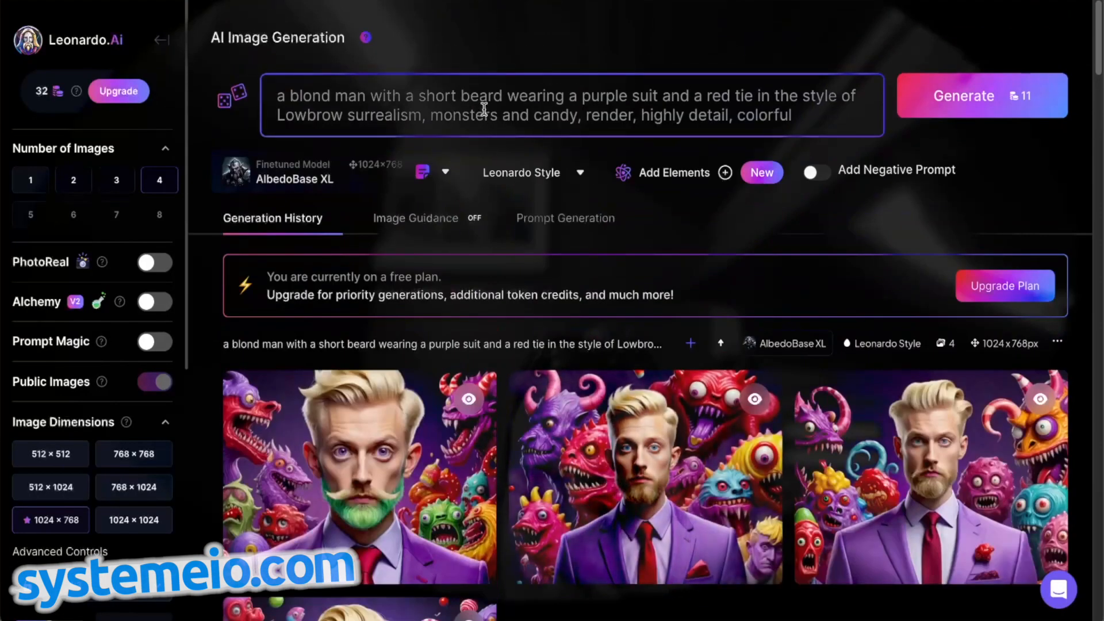
{"action": "key", "text": "ctrl+a"}
{"action": "key", "text": "ctrl+v"}
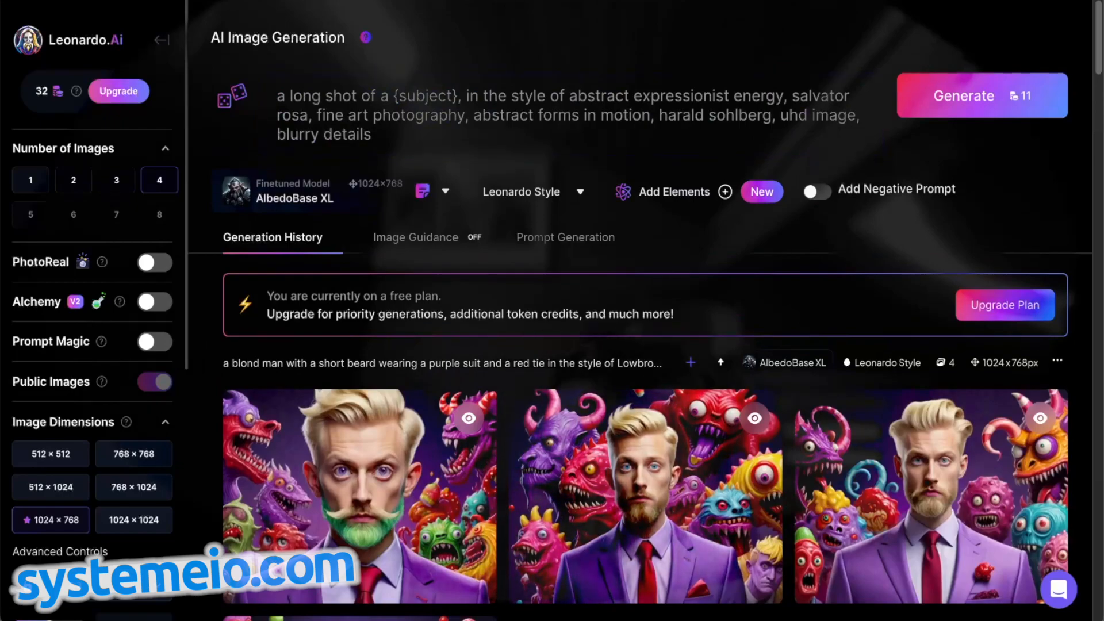
{"action": "left_click", "coordinate": [398, 105]}
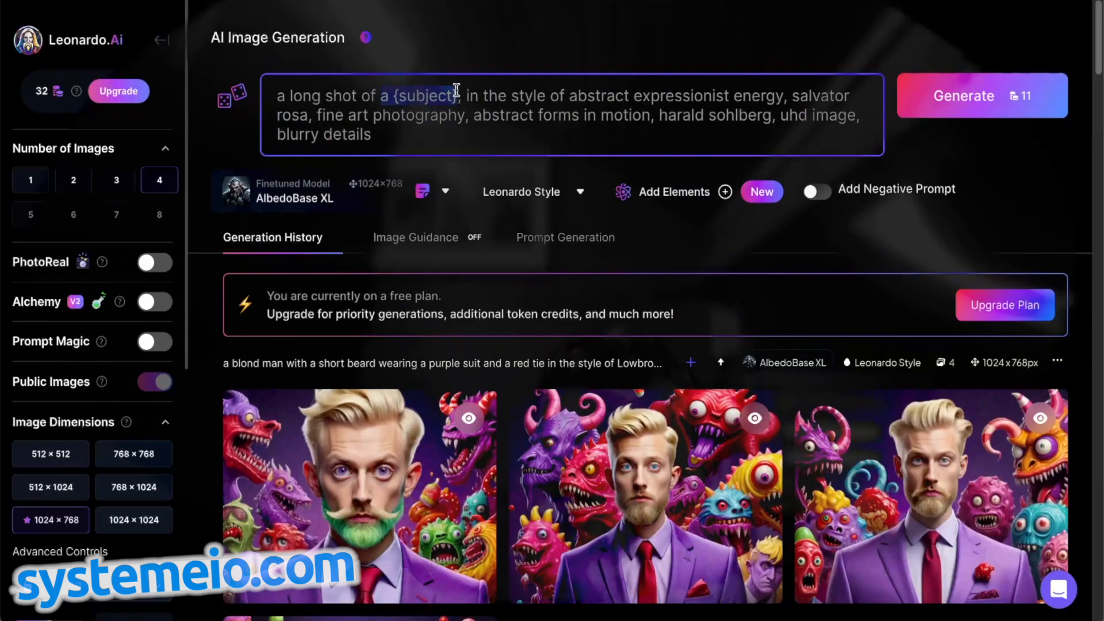
{"action": "key", "text": "ctrl+v"}
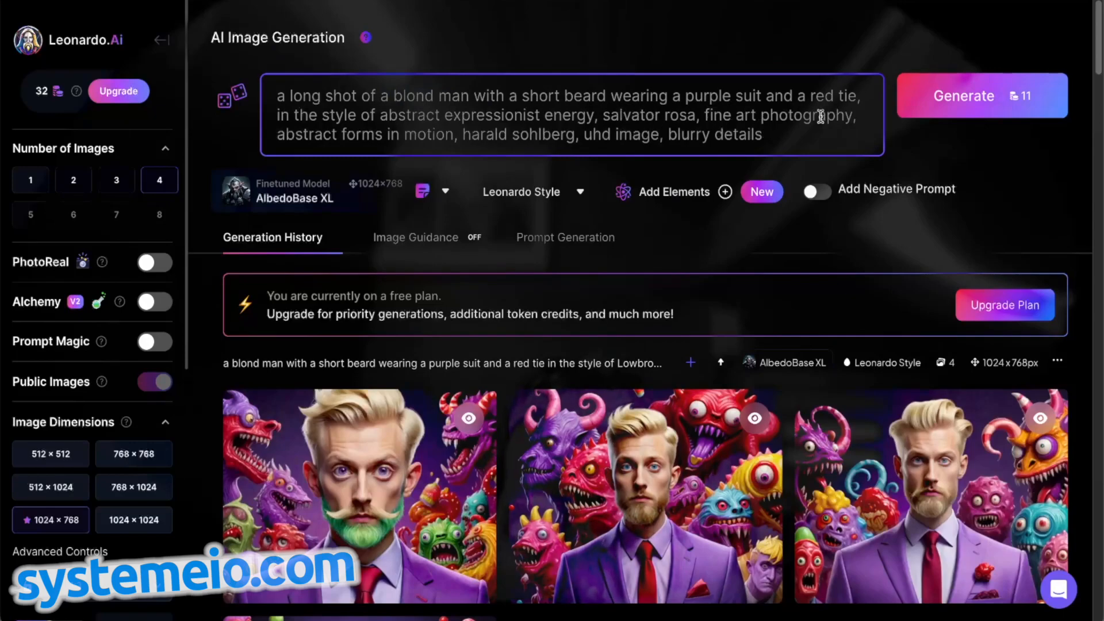
{"action": "left_click", "coordinate": [963, 107]}
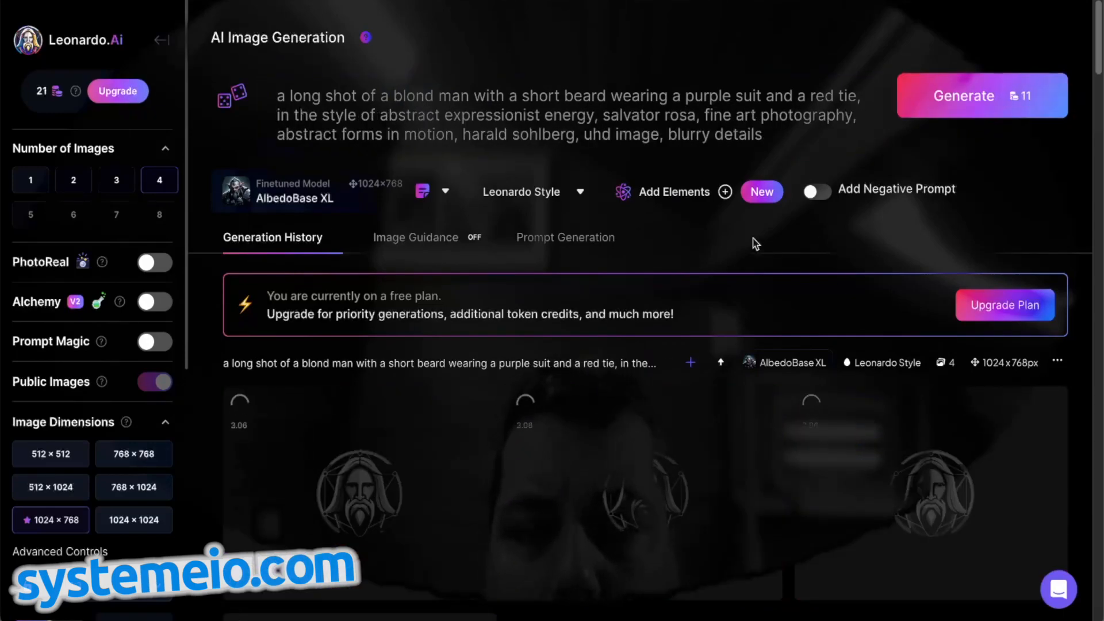
- Set the image style to None and generate another set from the same prompt
{"action": "left_click", "coordinate": [581, 192]}
{"action": "left_click", "coordinate": [522, 264]}
{"action": "left_click", "coordinate": [973, 99]}
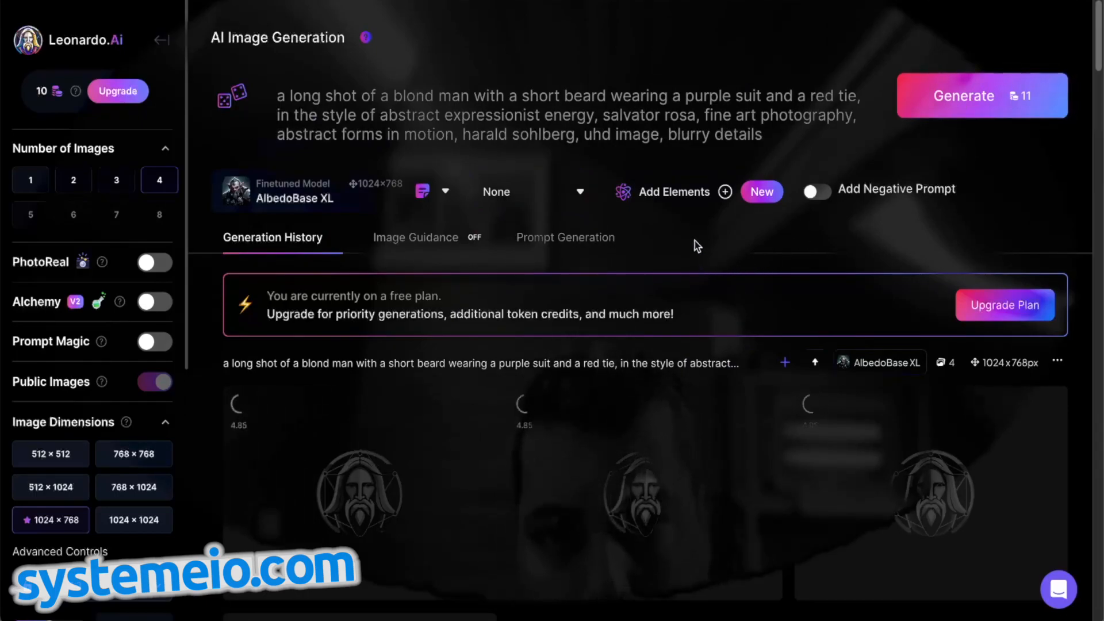
- Generate three images from the same prompt with the Leonardo Diffusion XL model and Leonardo Style
{"action": "left_click", "coordinate": [444, 191]}
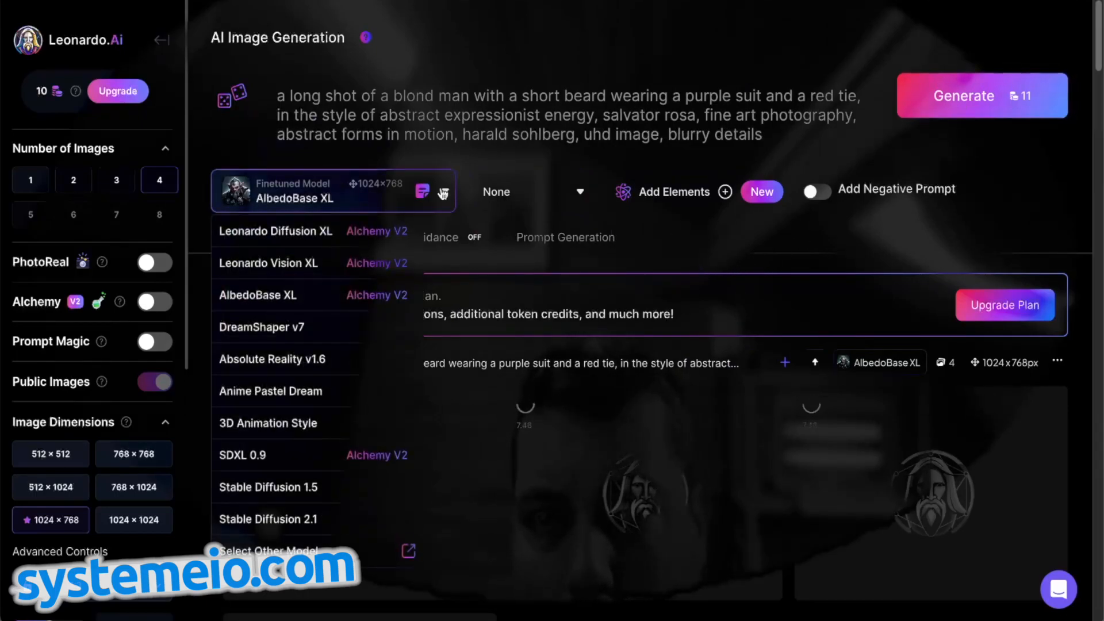
{"action": "left_click", "coordinate": [286, 232]}
{"action": "left_click", "coordinate": [572, 197]}
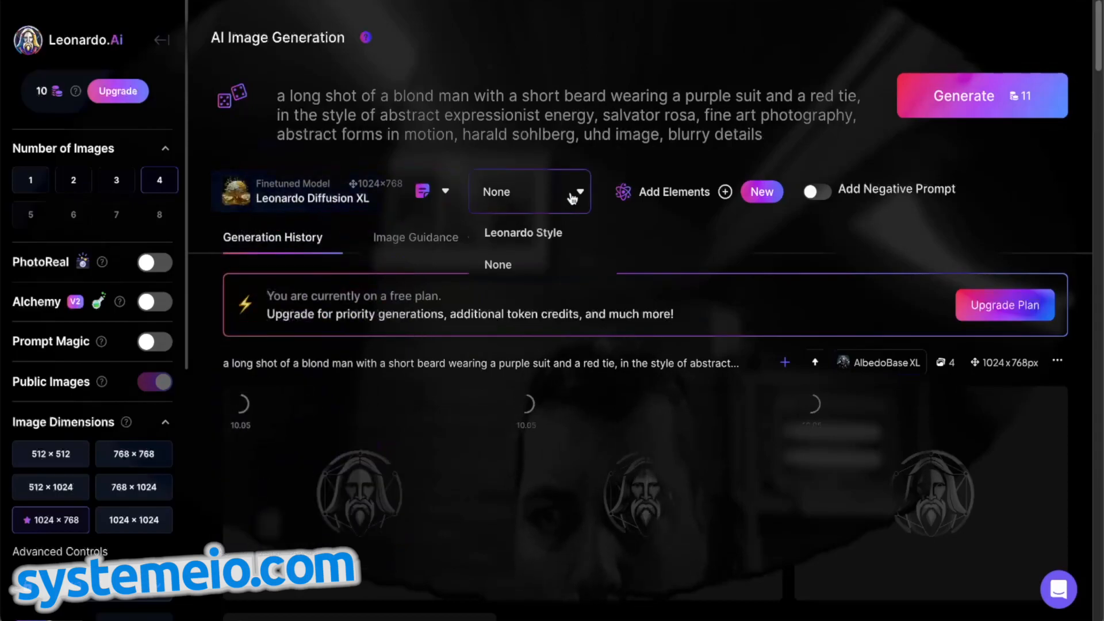
{"action": "left_click", "coordinate": [544, 233]}
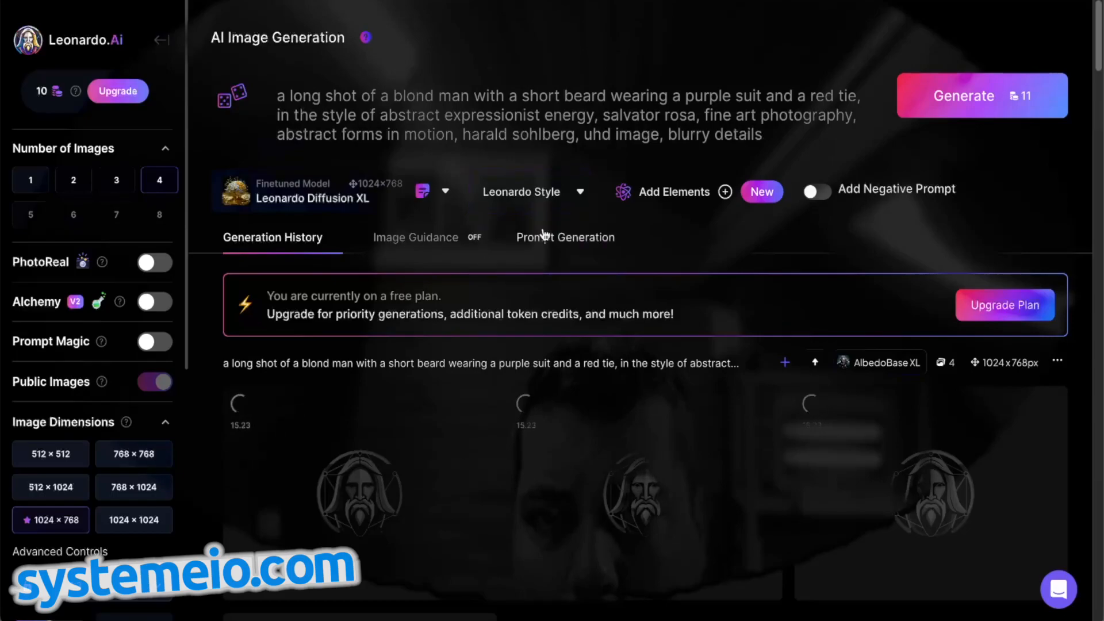
{"action": "left_click", "coordinate": [123, 182]}
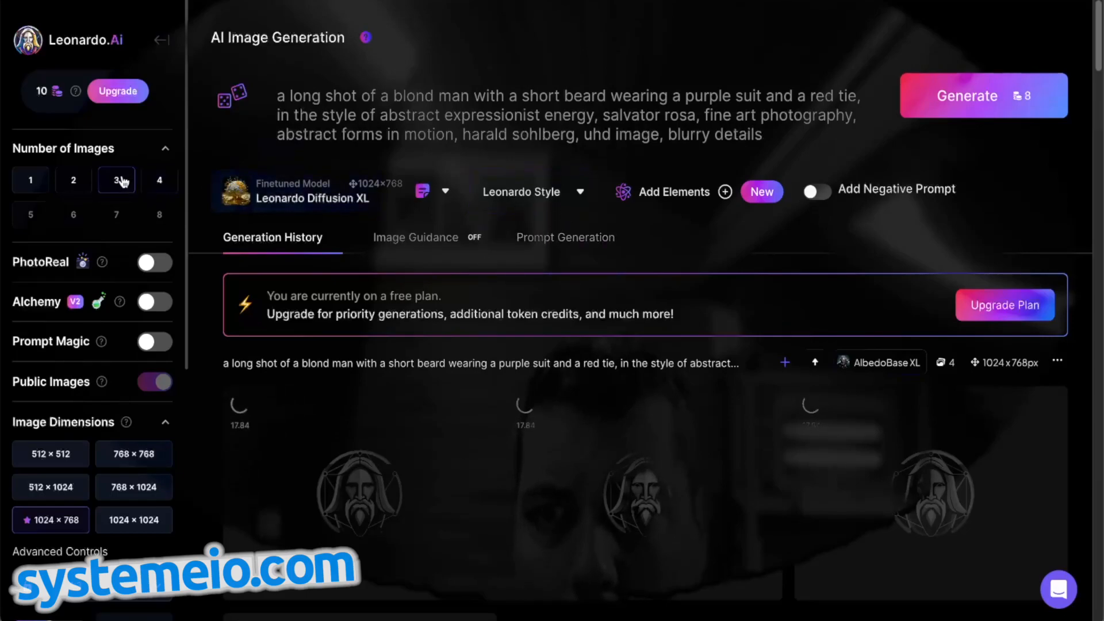
{"action": "left_click", "coordinate": [1015, 109]}
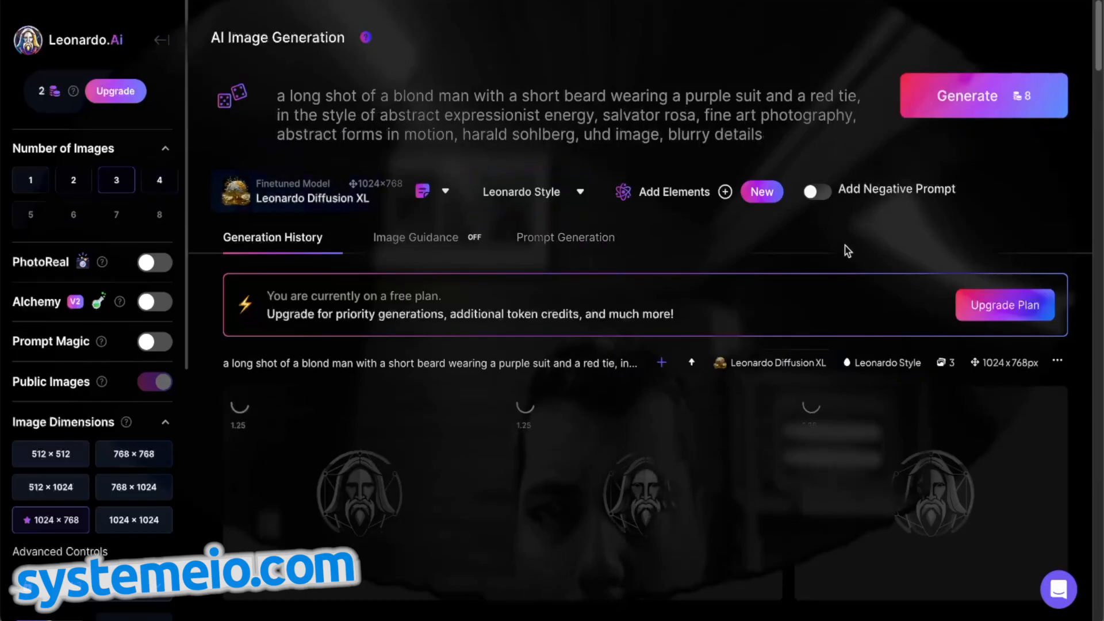
- Examine the four AlbedoBase XL images made with Leonardo Style one by one at full size
{"action": "scroll", "coordinate": [739, 315], "scroll_direction": "down", "scroll_amount": 3}
{"action": "scroll", "coordinate": [702, 315], "scroll_direction": "down", "scroll_amount": 4}
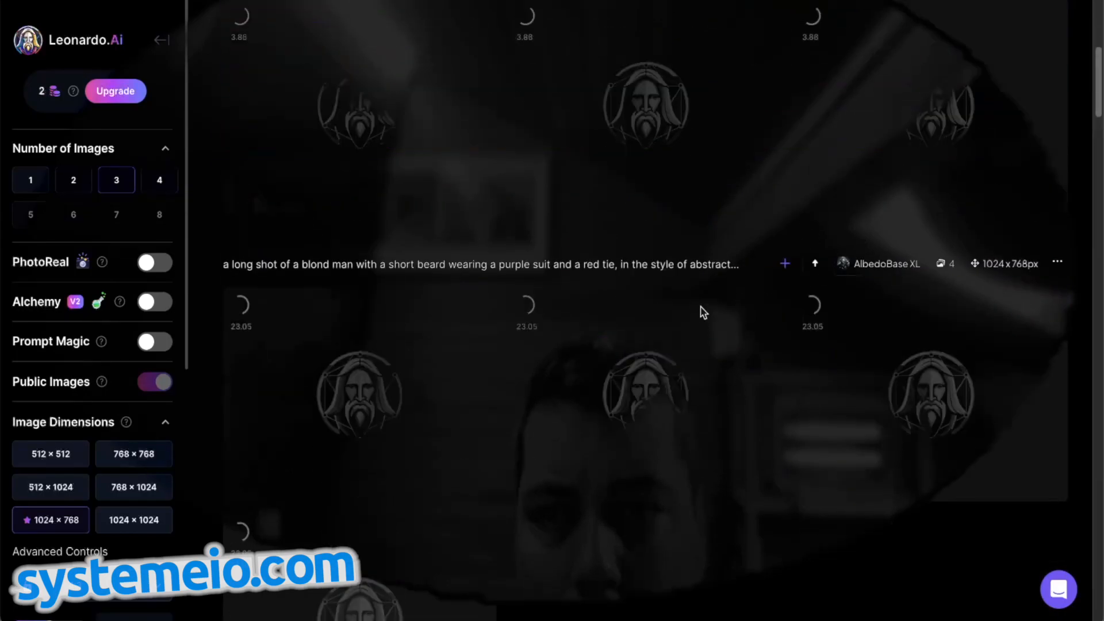
{"action": "scroll", "coordinate": [701, 305], "scroll_direction": "down", "scroll_amount": 8}
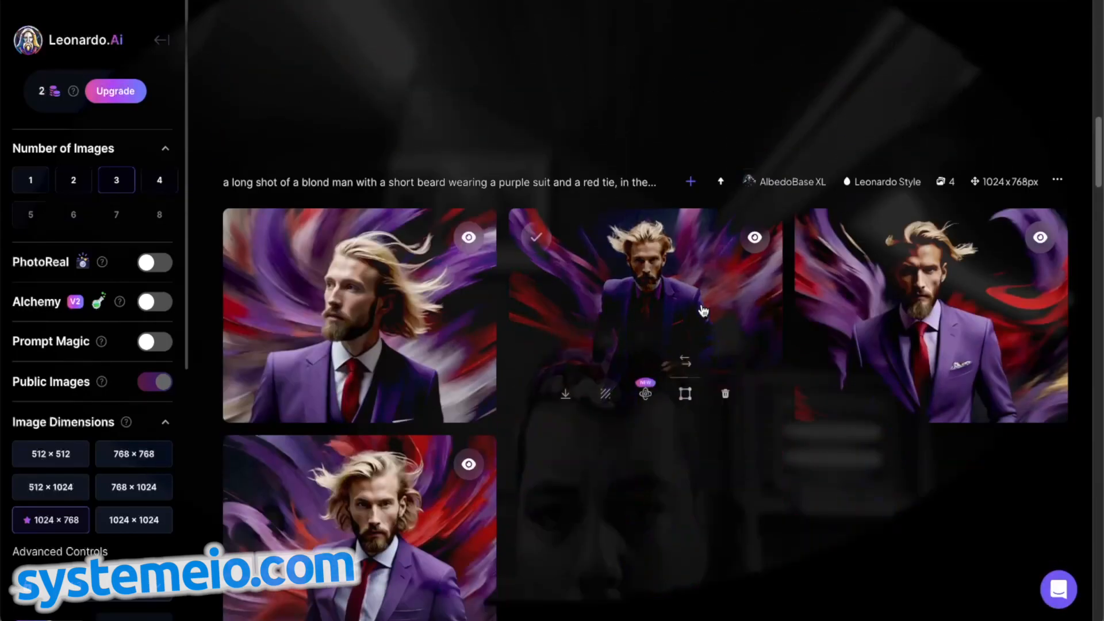
{"action": "left_click", "coordinate": [393, 304]}
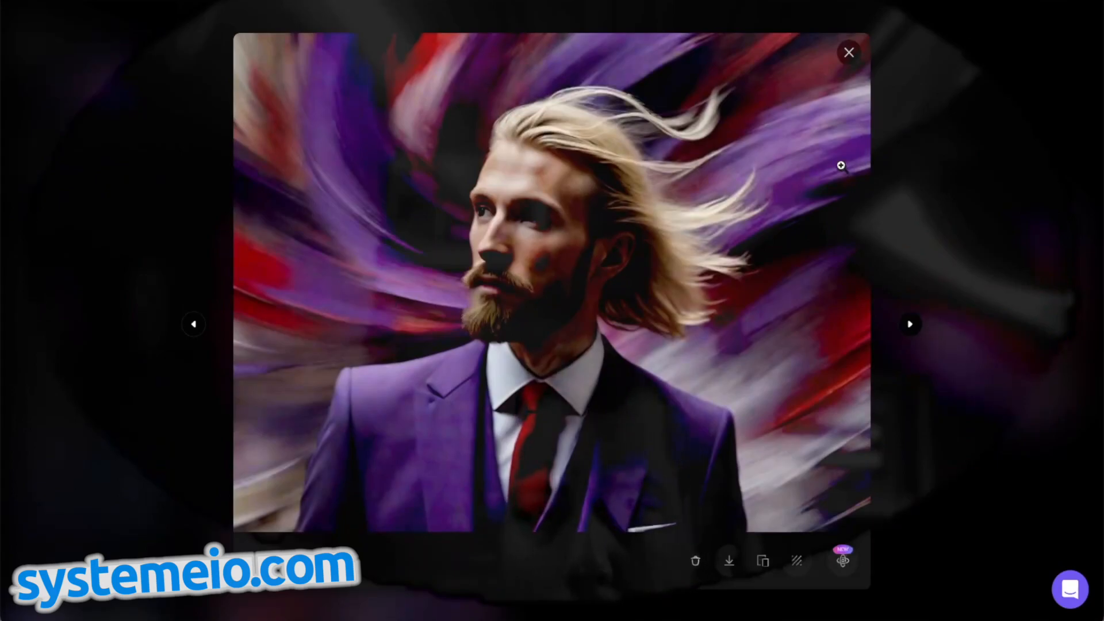
{"action": "left_click", "coordinate": [910, 325]}
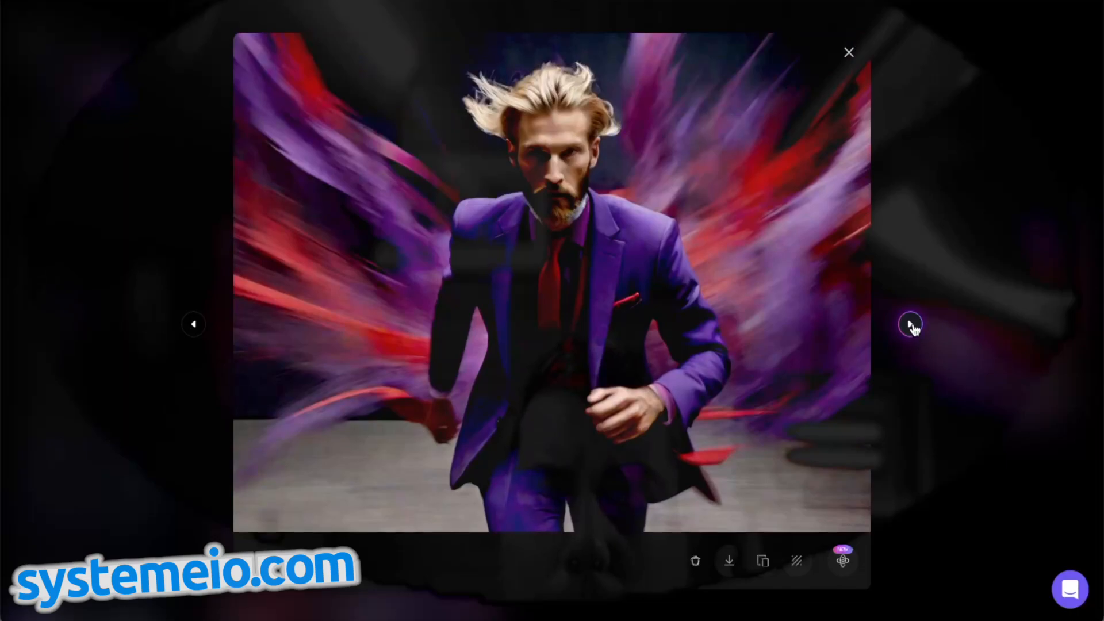
{"action": "left_click", "coordinate": [911, 326]}
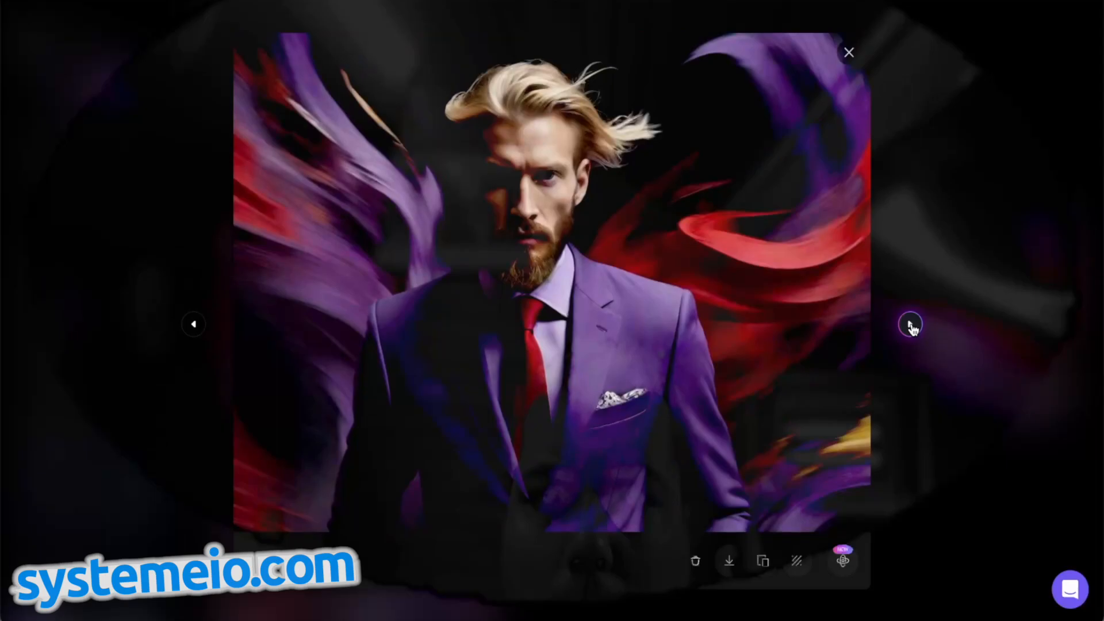
{"action": "left_click", "coordinate": [910, 326]}
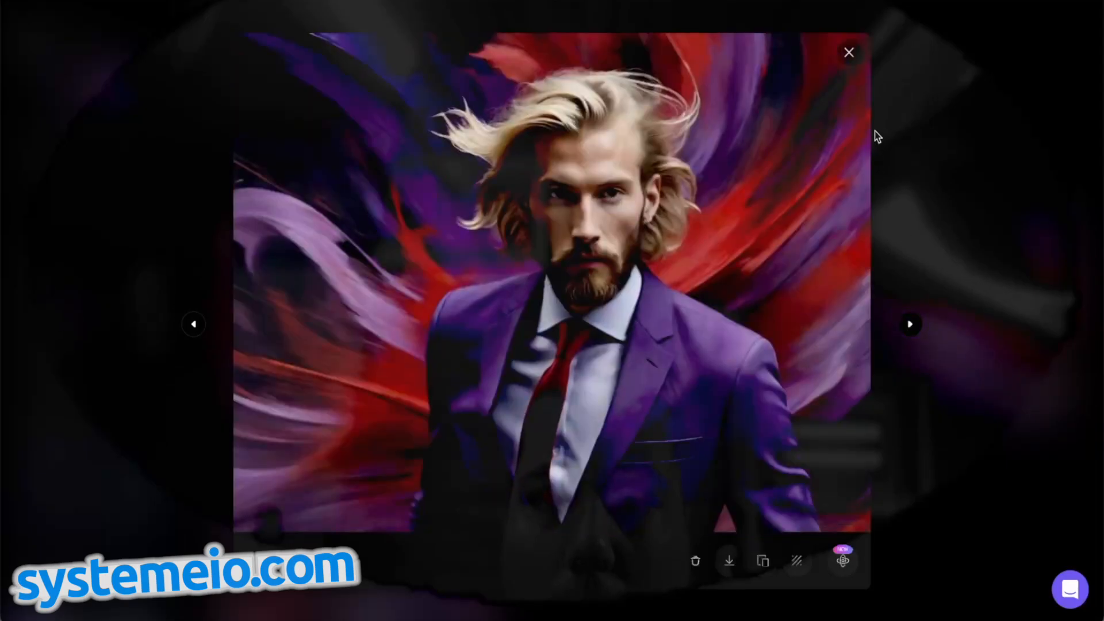
{"action": "left_click", "coordinate": [894, 138]}
- View each of the four AlbedoBase XL images generated without a style at full size
{"action": "scroll", "coordinate": [615, 302], "scroll_direction": "up", "scroll_amount": 3}
{"action": "scroll", "coordinate": [615, 302], "scroll_direction": "up", "scroll_amount": 2}
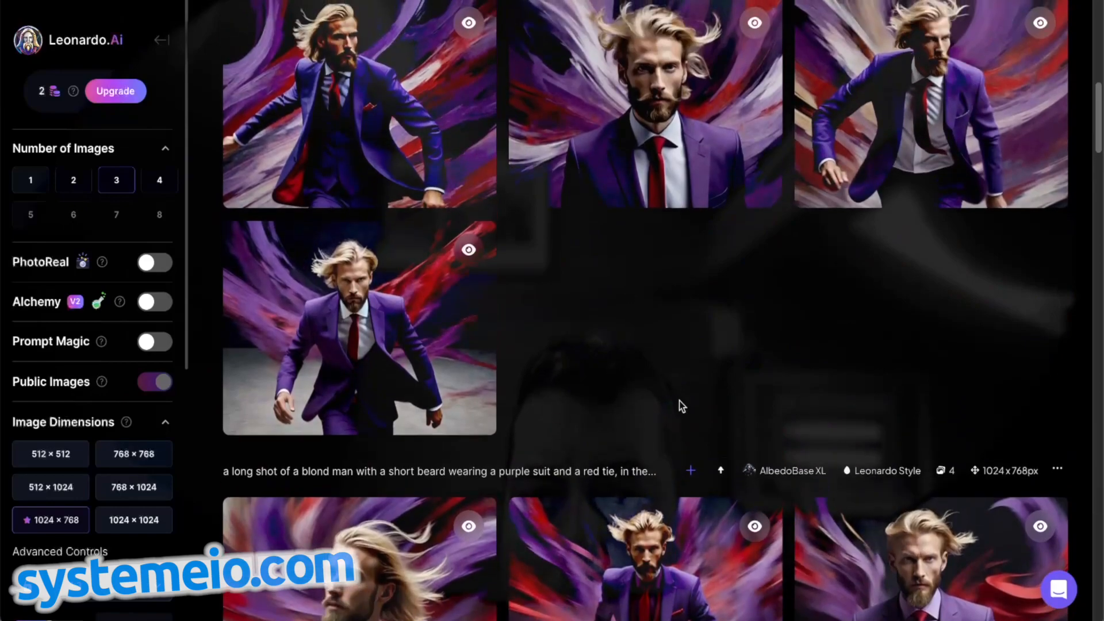
{"action": "scroll", "coordinate": [621, 377], "scroll_direction": "up", "scroll_amount": 1}
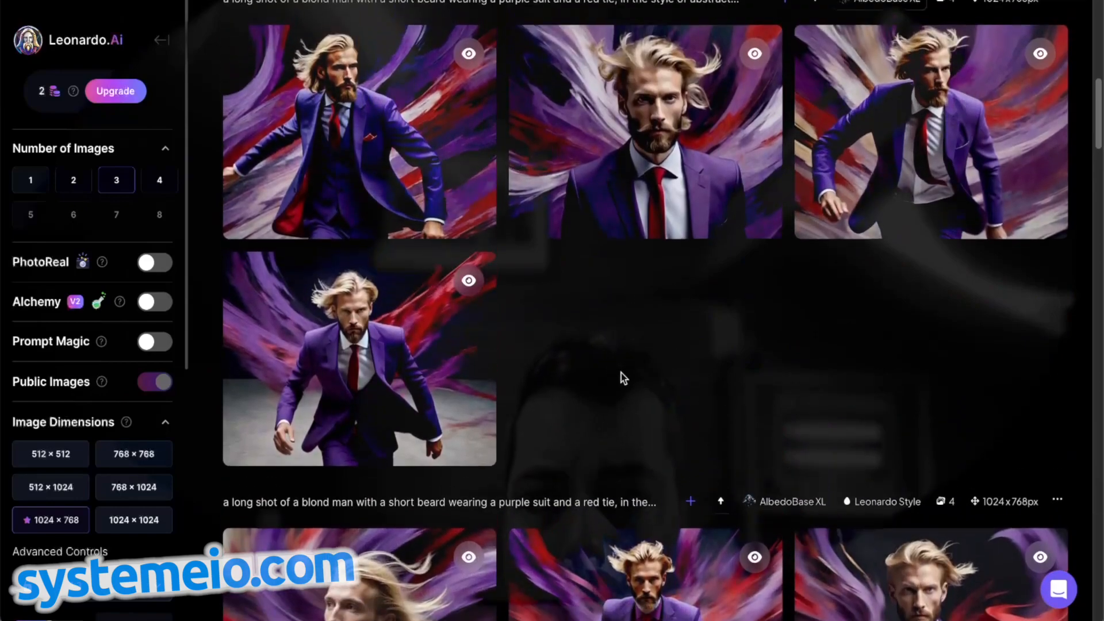
{"action": "scroll", "coordinate": [626, 377], "scroll_direction": "down", "scroll_amount": 1}
{"action": "scroll", "coordinate": [626, 352], "scroll_direction": "up", "scroll_amount": 3}
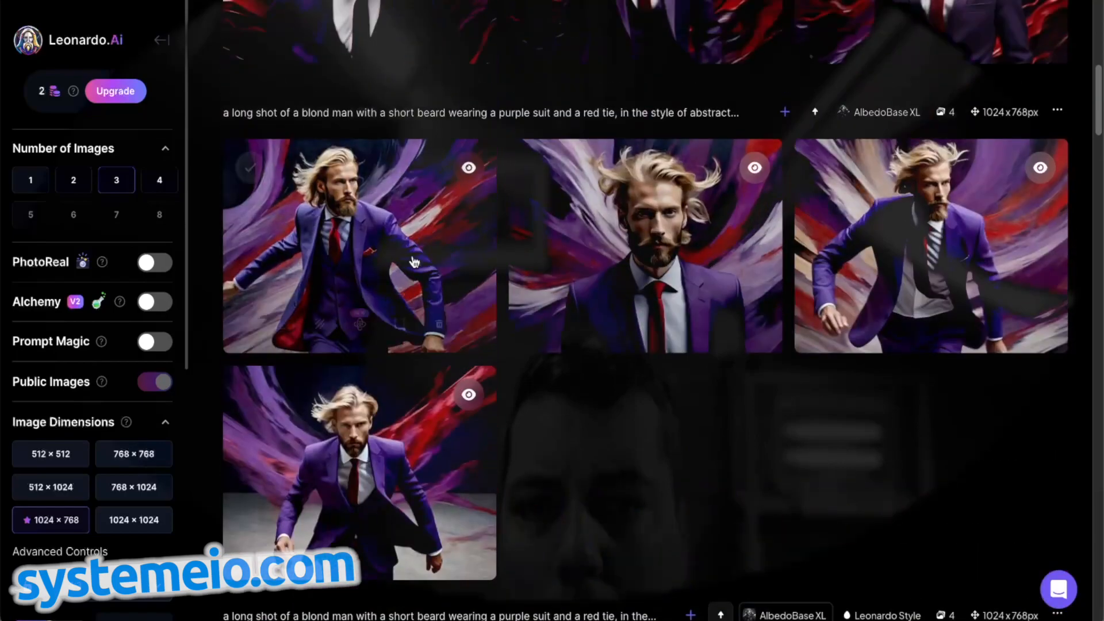
{"action": "left_click", "coordinate": [401, 248]}
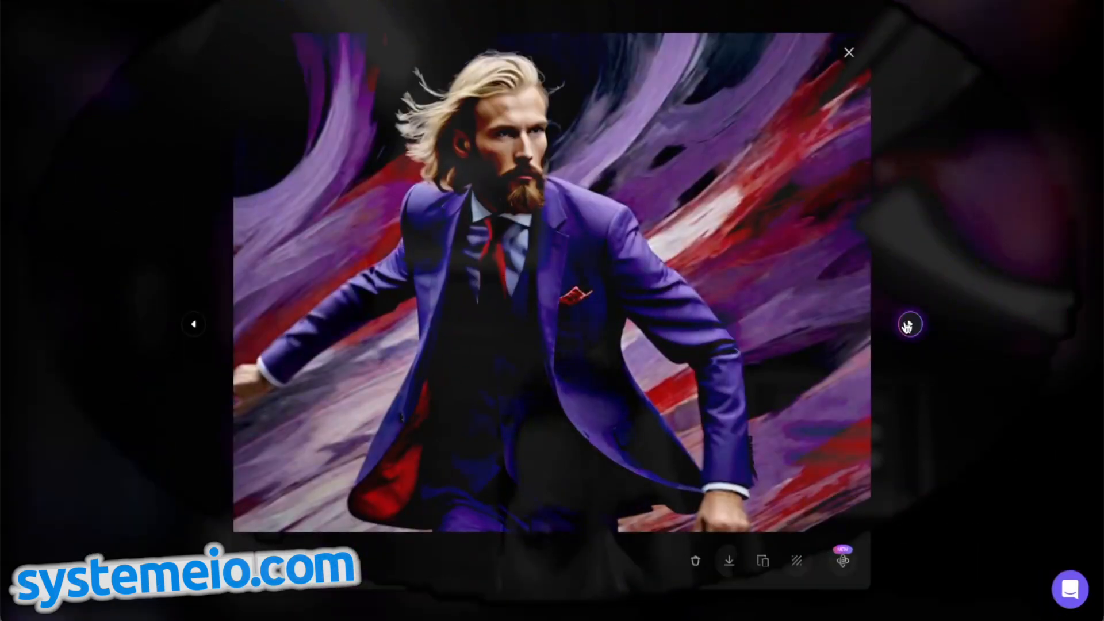
{"action": "left_click", "coordinate": [910, 325]}
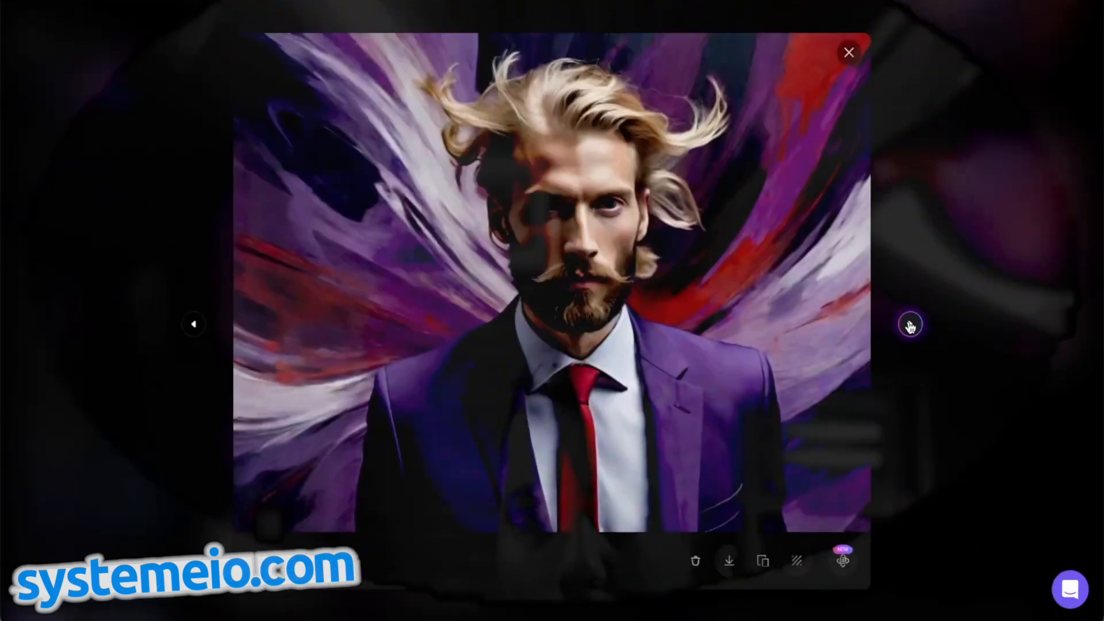
{"action": "left_click", "coordinate": [910, 326]}
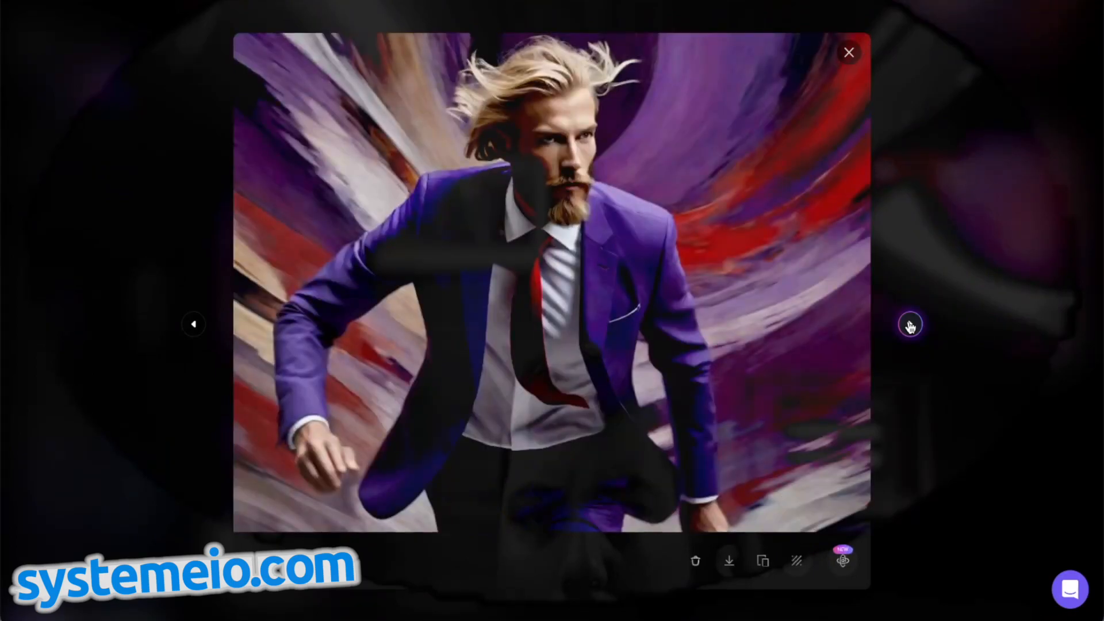
{"action": "left_click", "coordinate": [909, 326]}
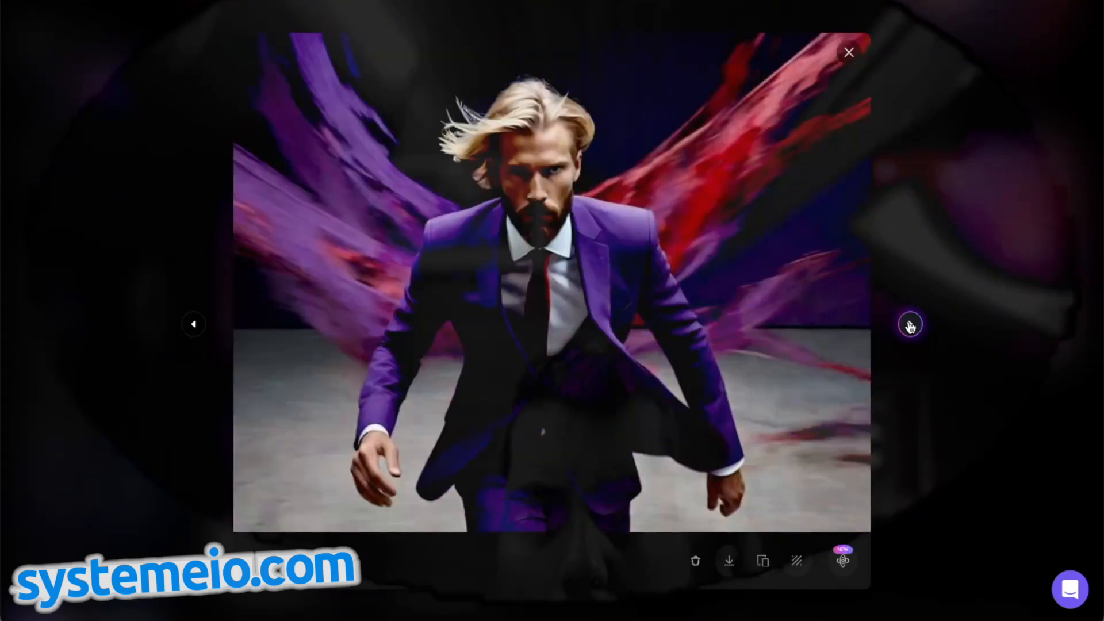
{"action": "left_click", "coordinate": [916, 249]}
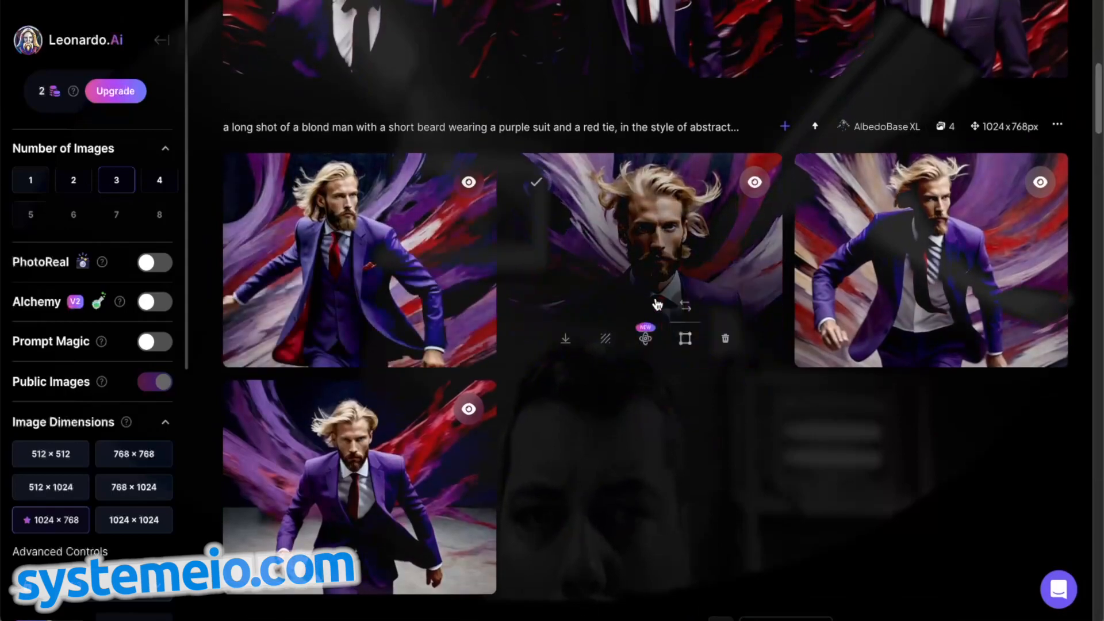
- Take another enlarged look at the second and third images of the AlbedoBase XL set without a style
{"action": "scroll", "coordinate": [637, 274], "scroll_direction": "down", "scroll_amount": 3}
{"action": "scroll", "coordinate": [644, 264], "scroll_direction": "up", "scroll_amount": 1}
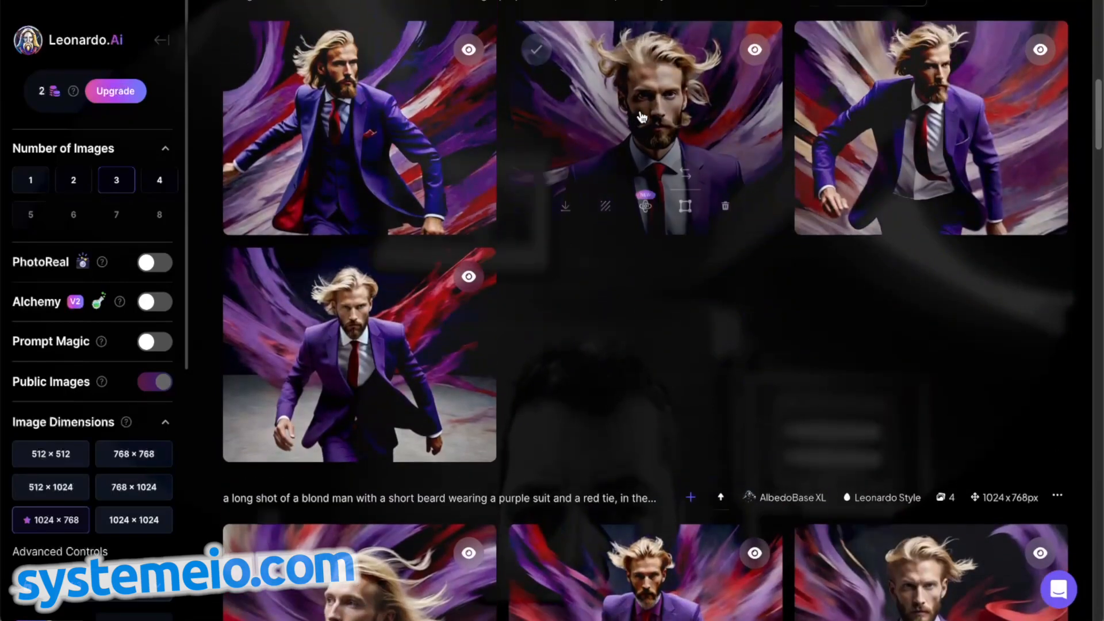
{"action": "left_click", "coordinate": [641, 115]}
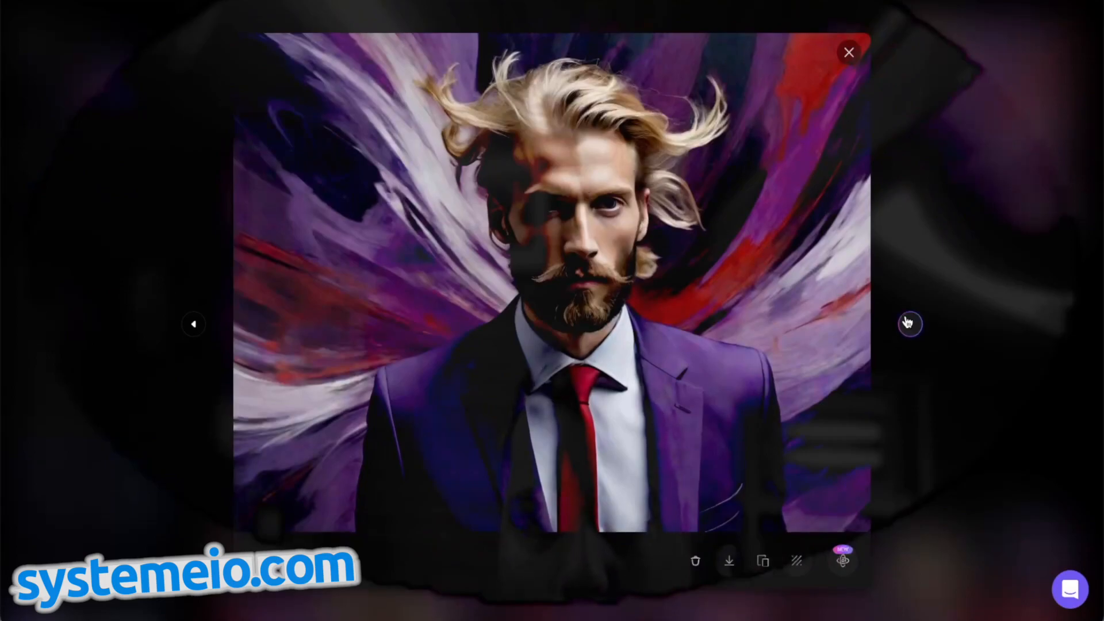
{"action": "left_click", "coordinate": [908, 324]}
{"action": "left_click", "coordinate": [892, 192]}
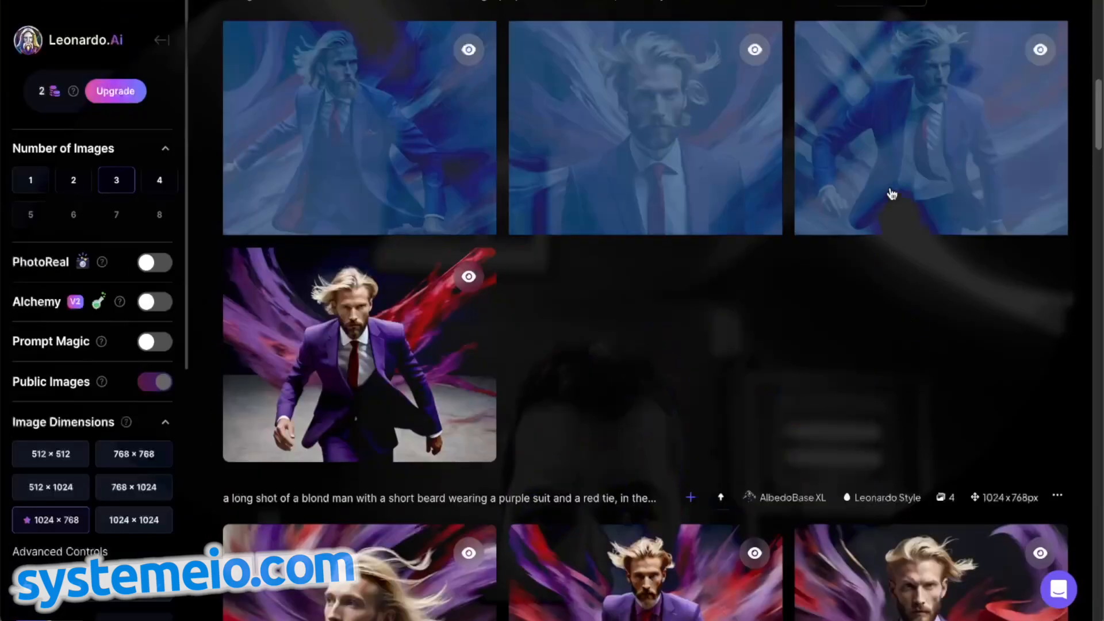
- Review the four AlbedoBase XL images with Leonardo Style again at full size to compare them with the unstyled set
{"action": "scroll", "coordinate": [643, 312], "scroll_direction": "down", "scroll_amount": 4}
{"action": "left_click", "coordinate": [369, 370]}
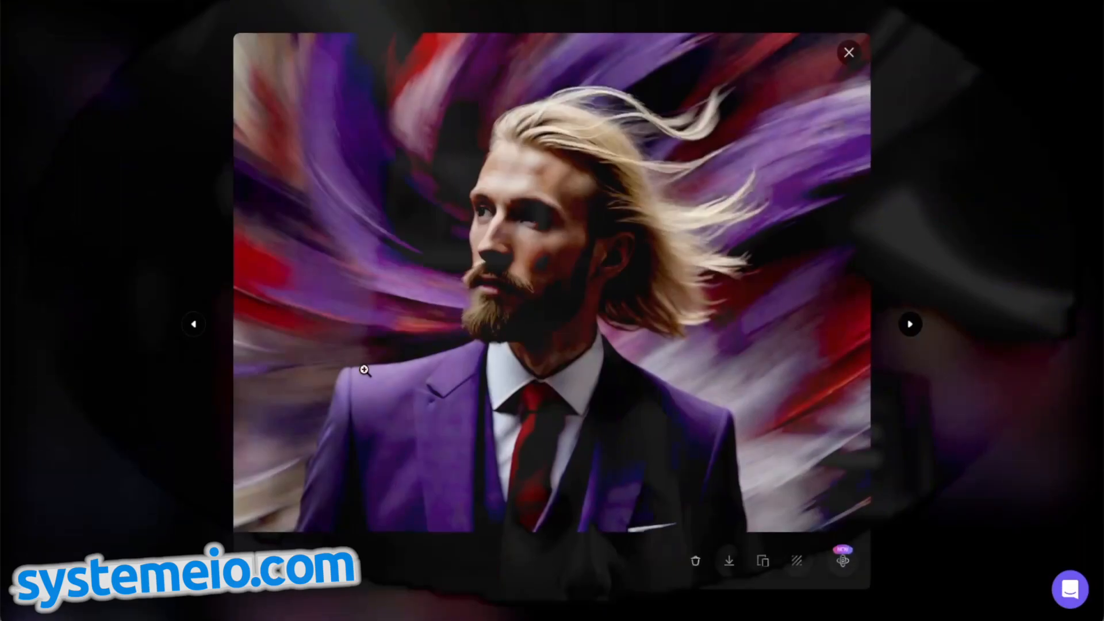
{"action": "left_click", "coordinate": [908, 324]}
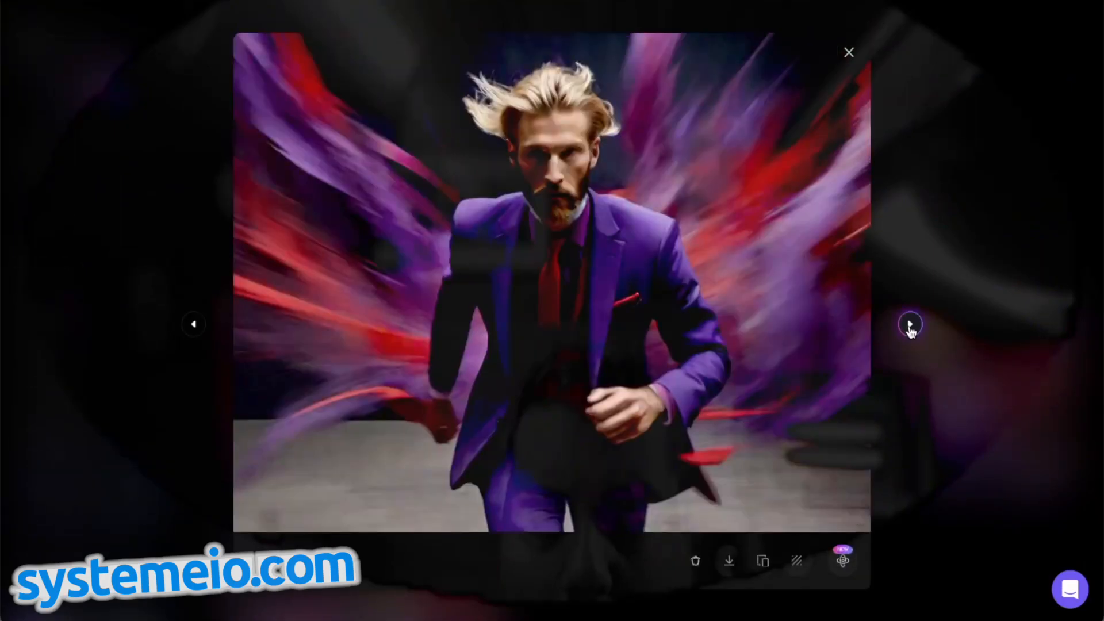
{"action": "left_click", "coordinate": [910, 324]}
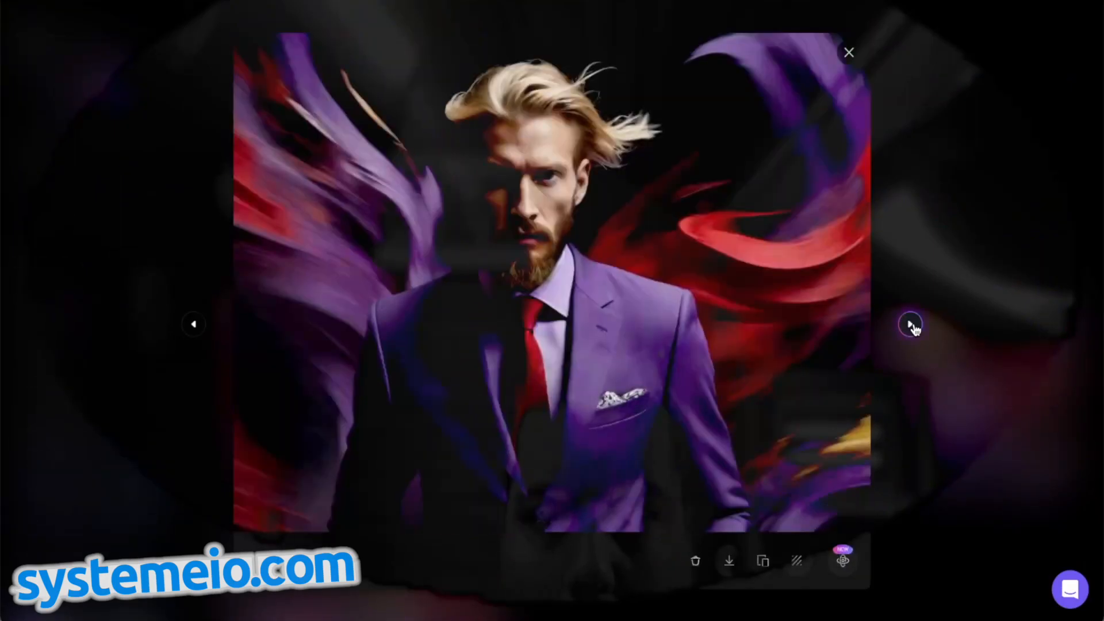
{"action": "left_click", "coordinate": [909, 325]}
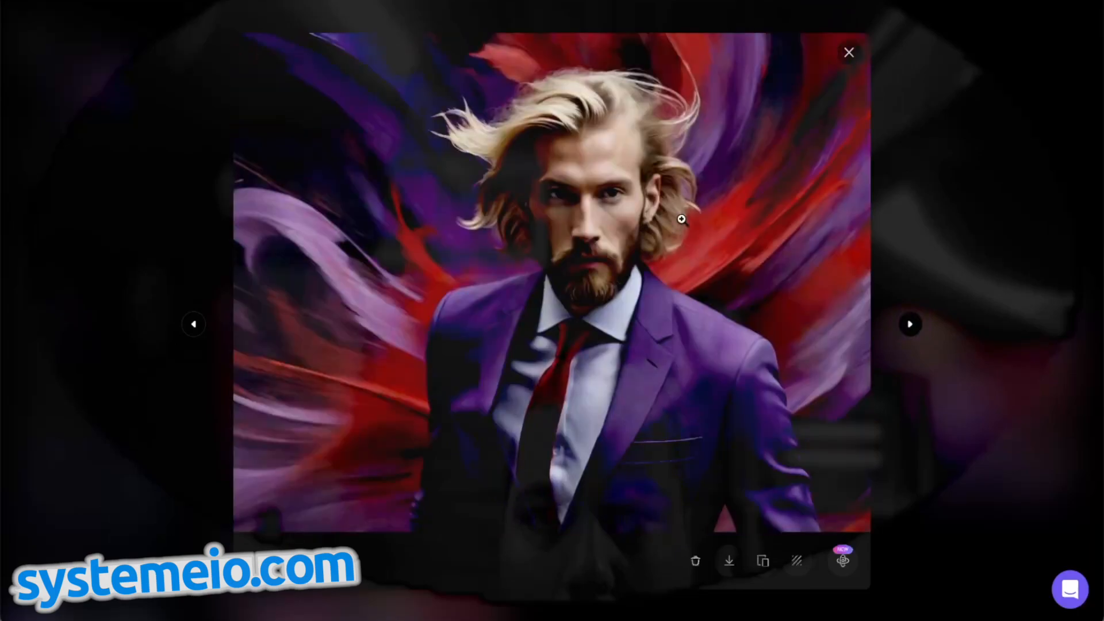
{"action": "left_click", "coordinate": [914, 213]}
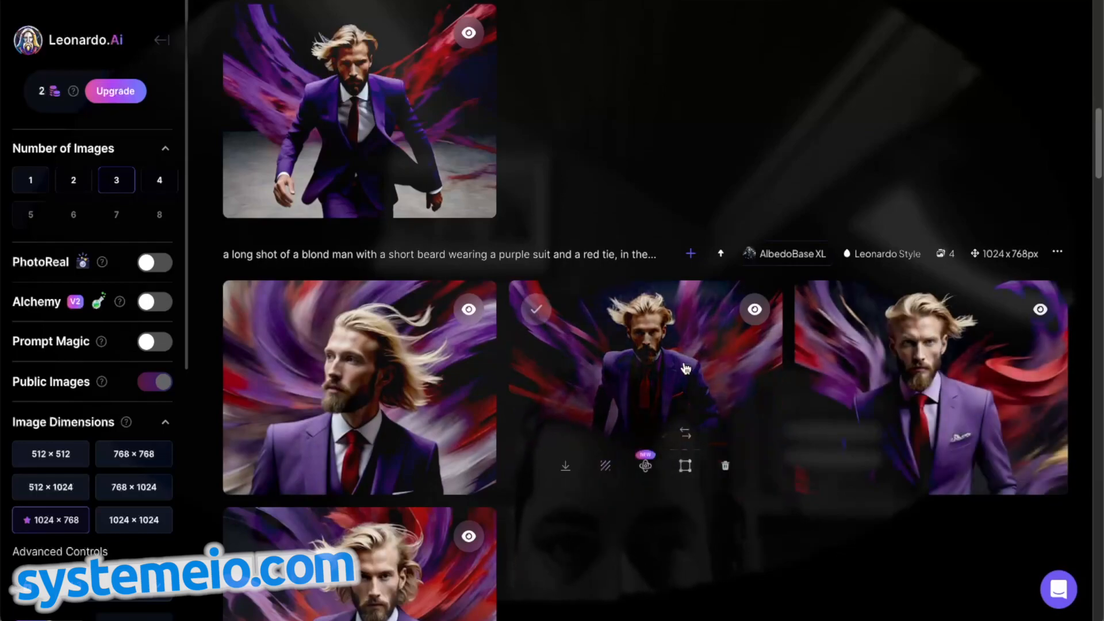
- Inspect the three new Leonardo Diffusion XL images one after another at full size
{"action": "scroll", "coordinate": [684, 368], "scroll_direction": "up", "scroll_amount": 10}
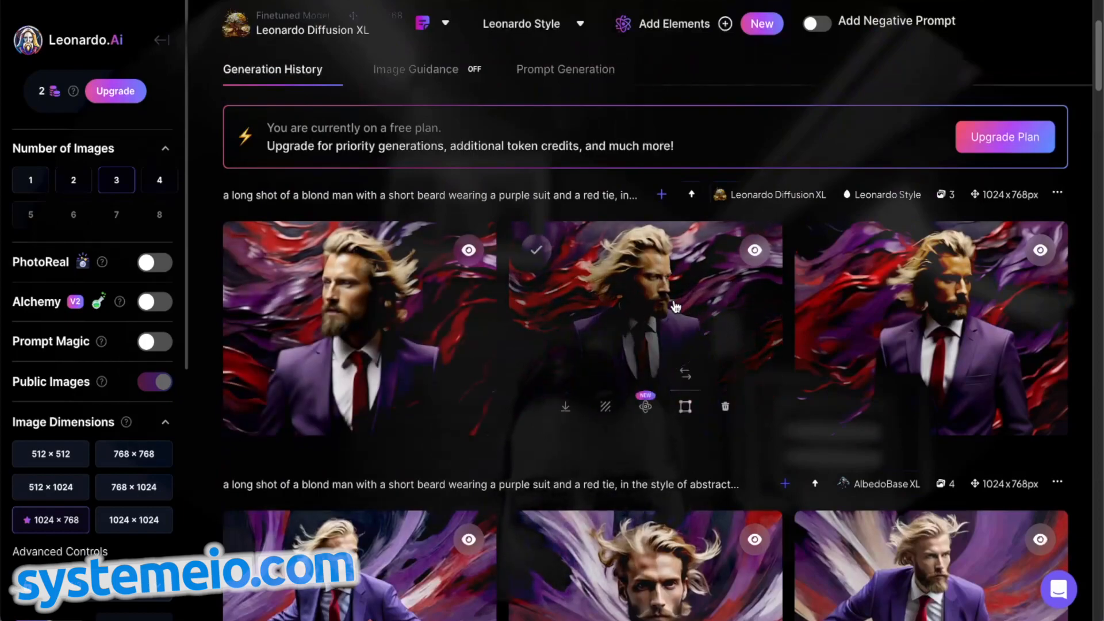
{"action": "left_click", "coordinate": [412, 319]}
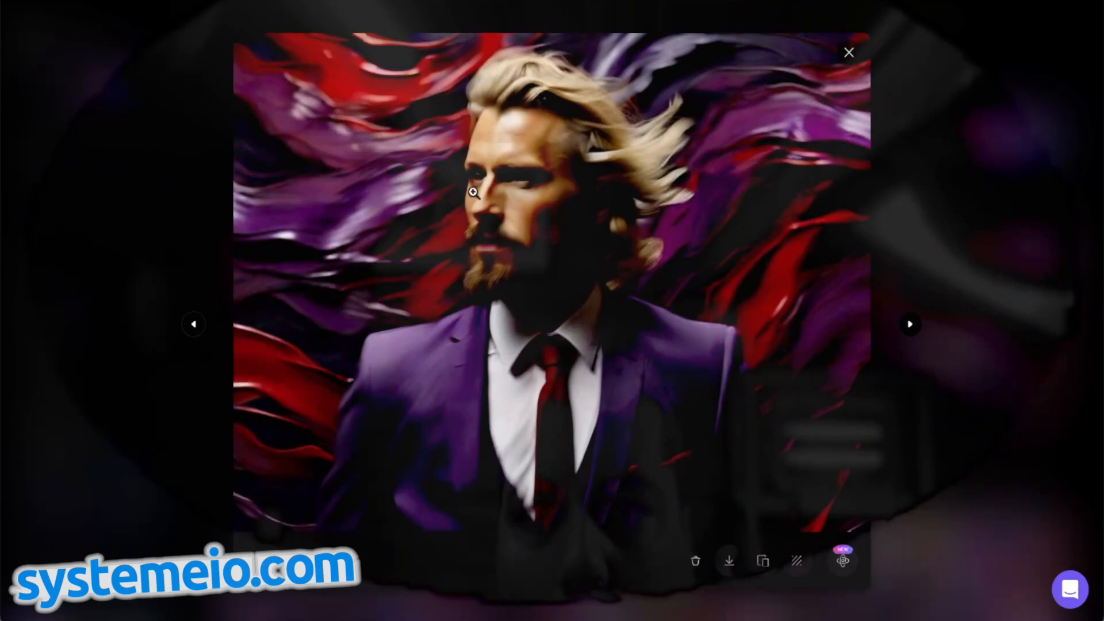
{"action": "left_click", "coordinate": [909, 325]}
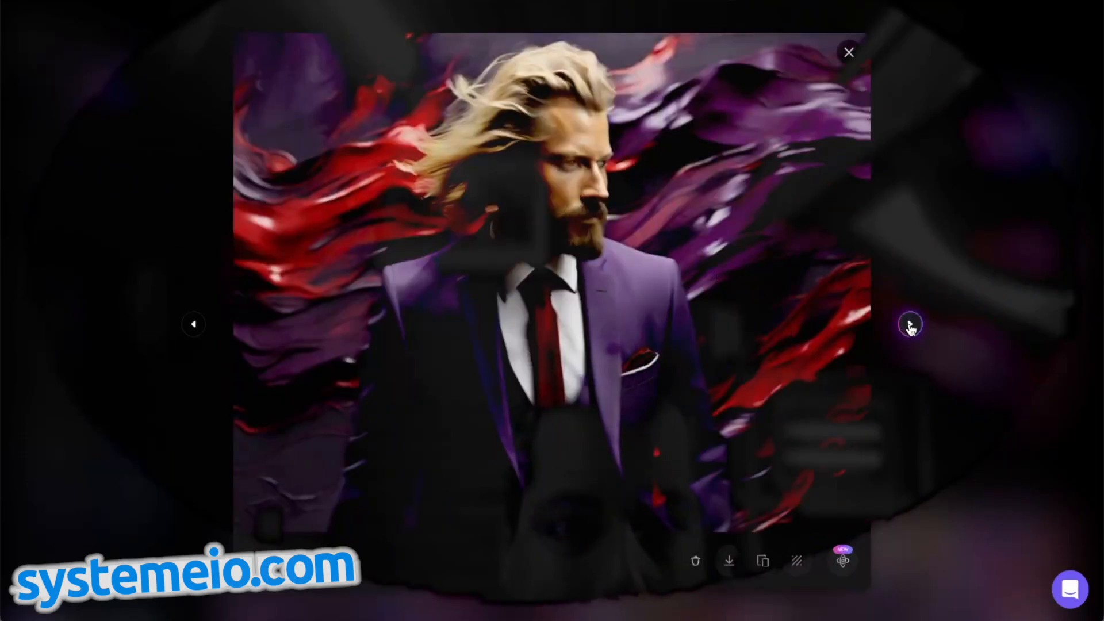
{"action": "left_click", "coordinate": [909, 325]}
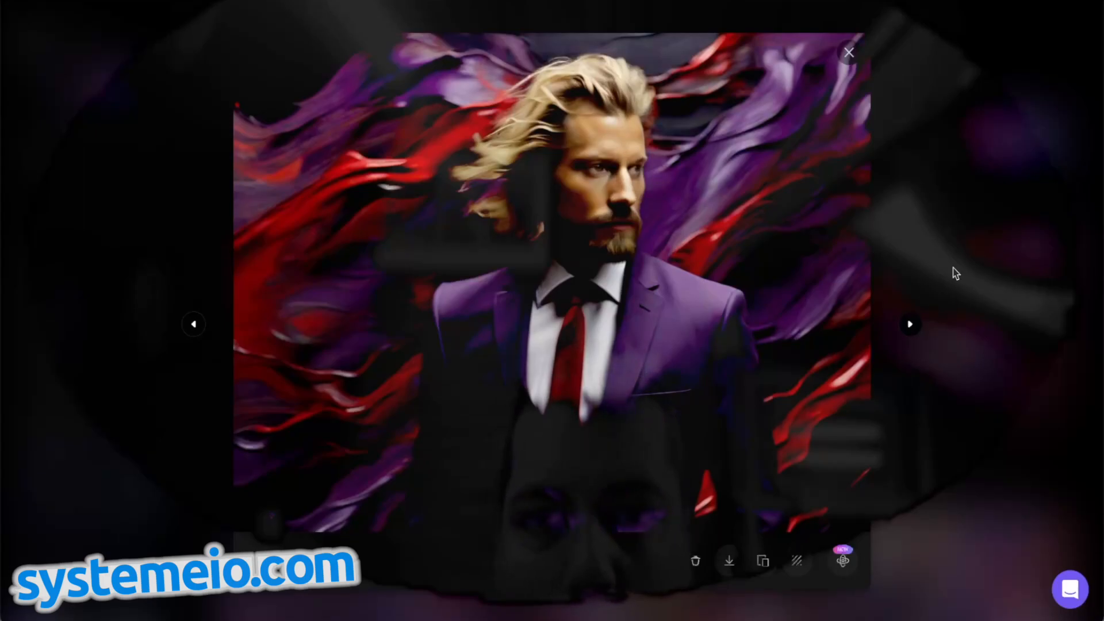
{"action": "left_click", "coordinate": [940, 248]}
- Compare the Leonardo Diffusion XL set with the two AlbedoBase XL sets in the generation history
{"action": "scroll", "coordinate": [656, 136], "scroll_direction": "up", "scroll_amount": 3}
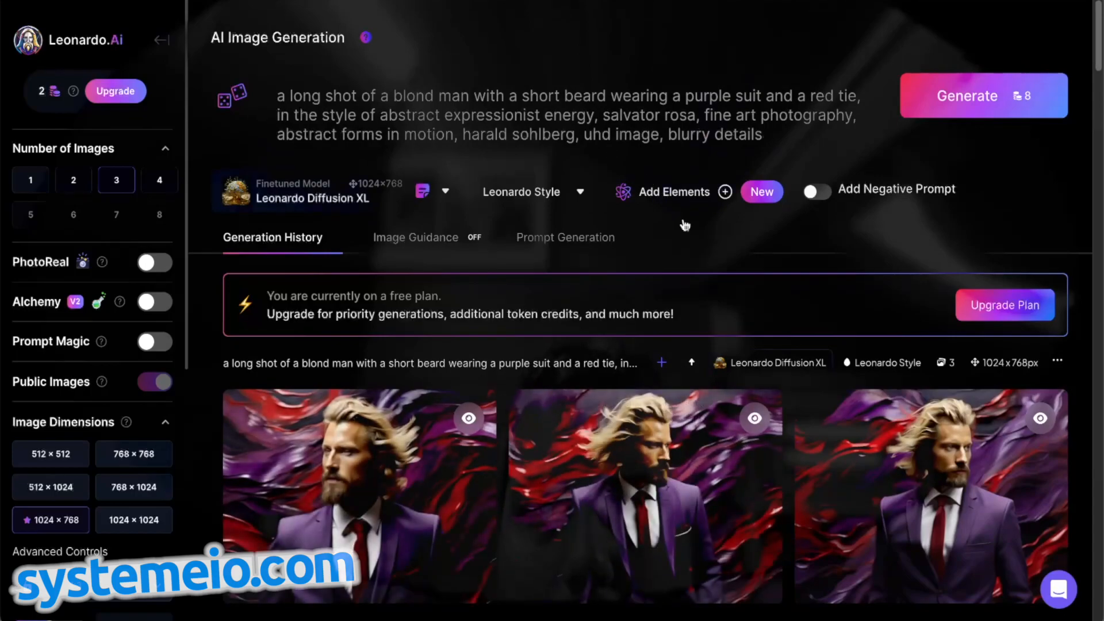
{"action": "scroll", "coordinate": [747, 403], "scroll_direction": "down", "scroll_amount": 3}
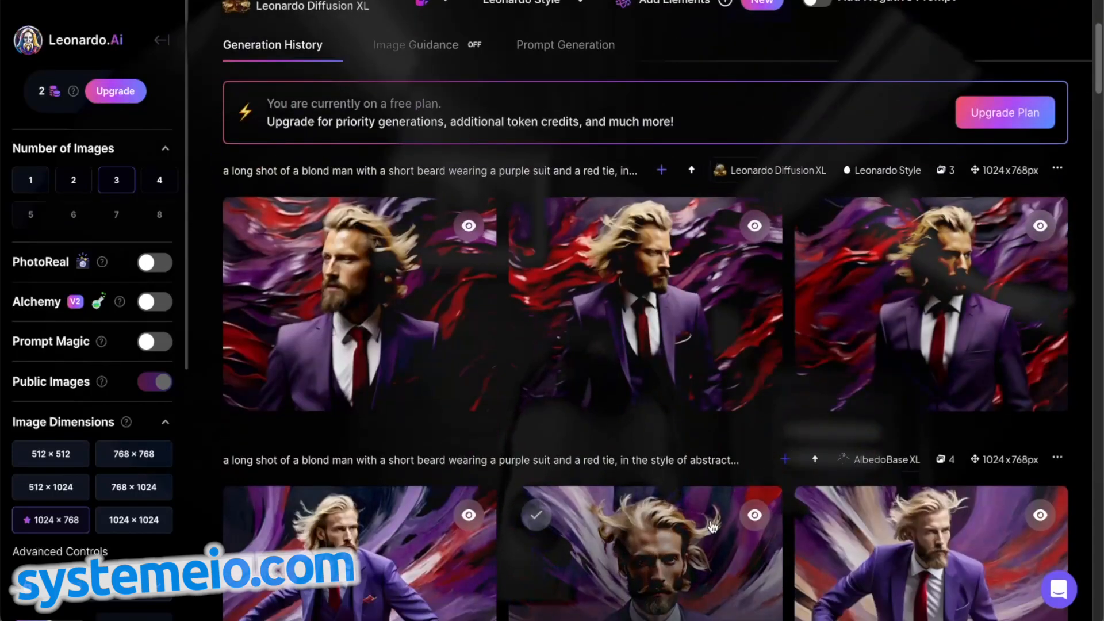
{"action": "scroll", "coordinate": [770, 483], "scroll_direction": "down", "scroll_amount": 7}
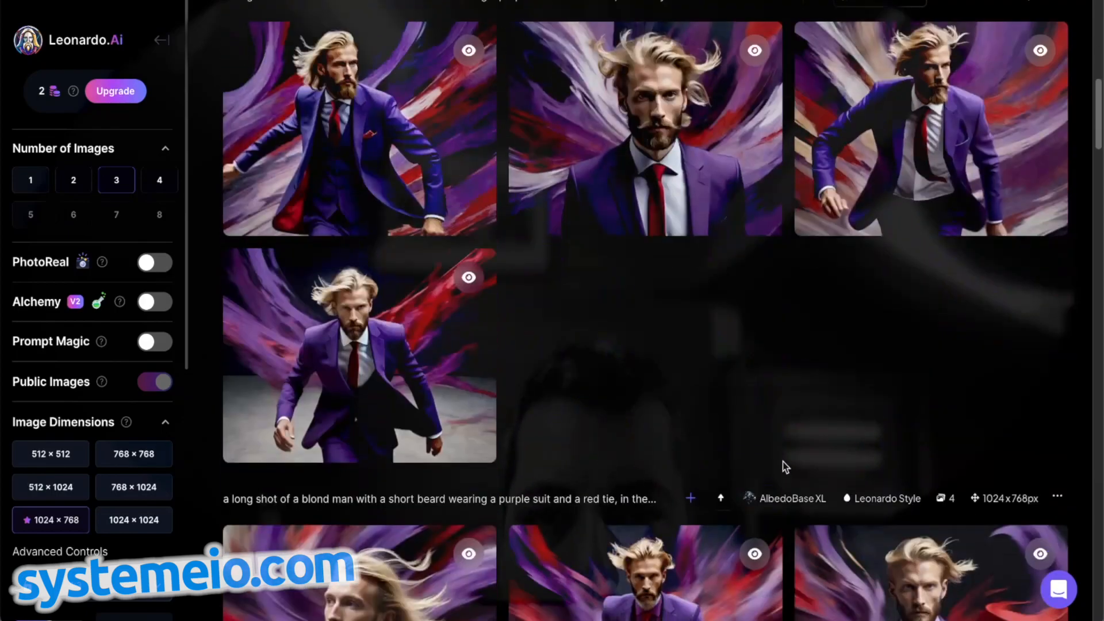
{"action": "scroll", "coordinate": [789, 457], "scroll_direction": "down", "scroll_amount": 6}
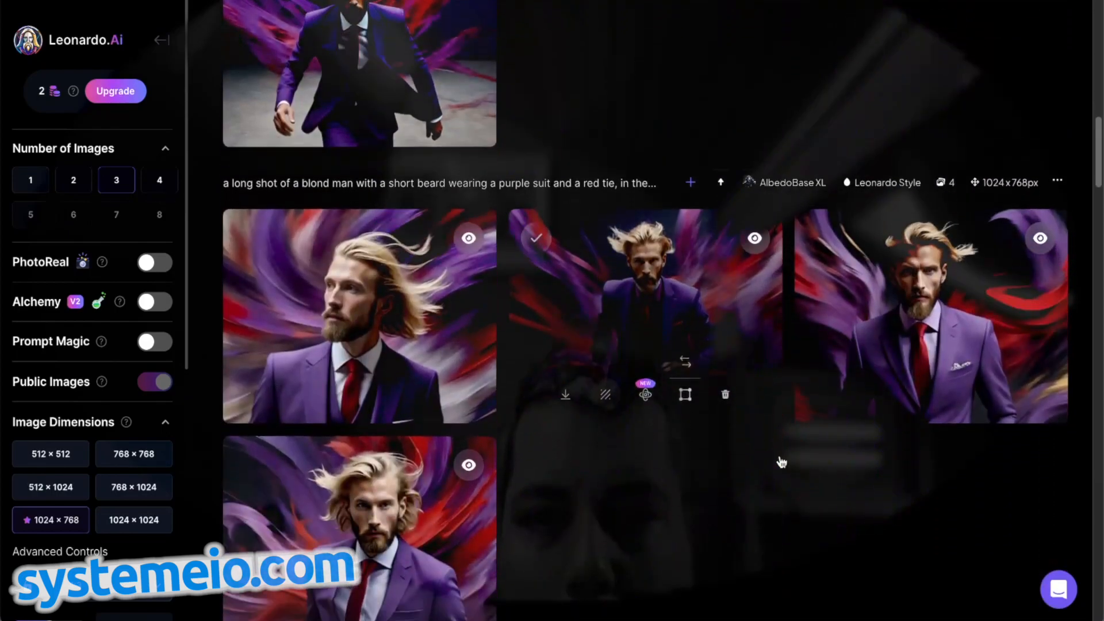
- Recheck the three long-shot sets of the purple-suited man, comparing Leonardo Diffusion XL against AlbedoBase XL with and without Leonardo Style
{"action": "scroll", "coordinate": [776, 468], "scroll_direction": "up", "scroll_amount": 1}
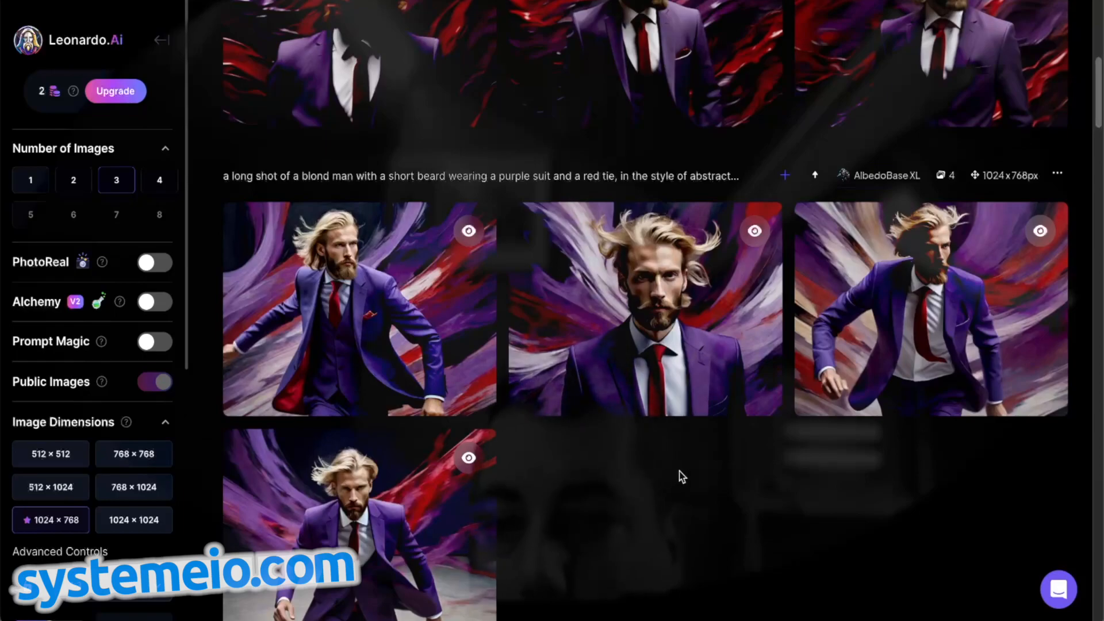
{"action": "scroll", "coordinate": [681, 475], "scroll_direction": "up", "scroll_amount": 4}
{"action": "mouse_move", "coordinate": [684, 475]}
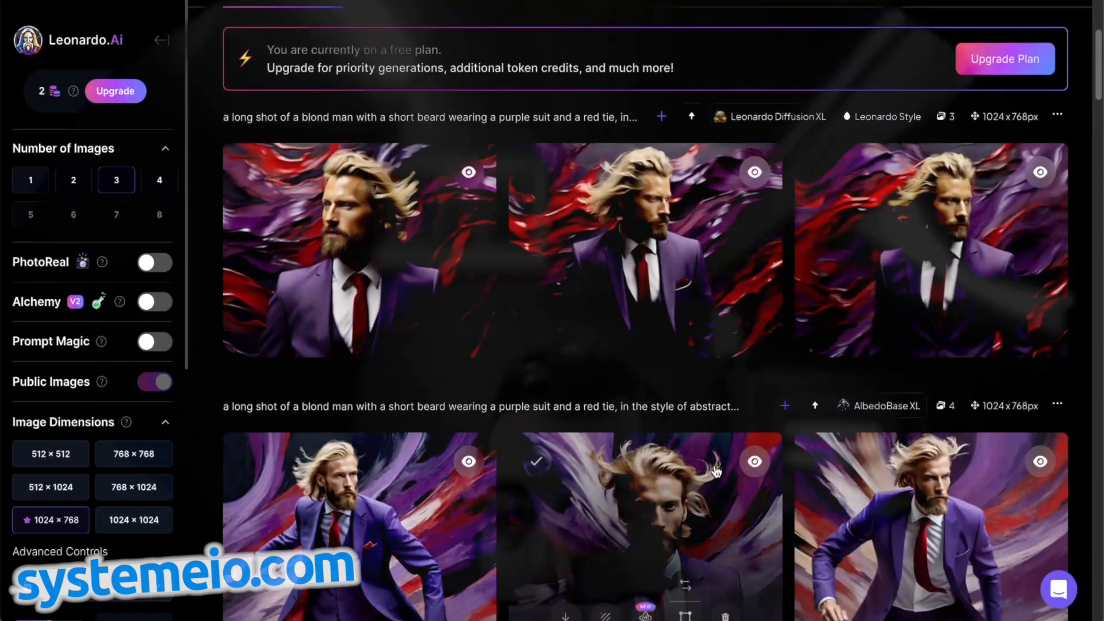
{"action": "scroll", "coordinate": [718, 470], "scroll_direction": "down", "scroll_amount": 1}
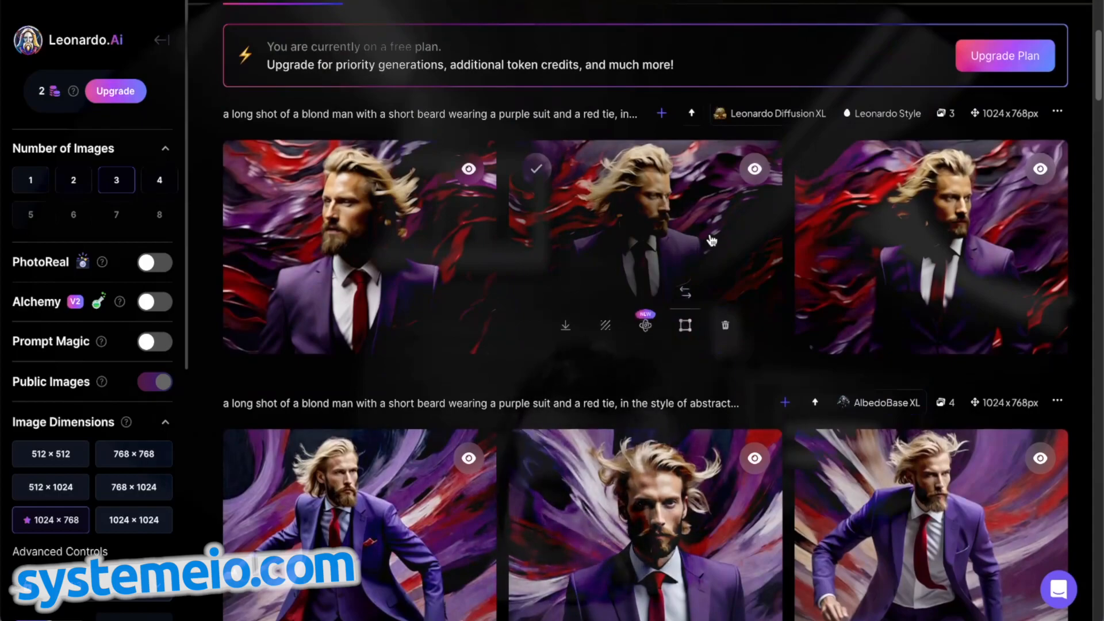
{"action": "scroll", "coordinate": [720, 242], "scroll_direction": "down", "scroll_amount": 2}
{"action": "scroll", "coordinate": [741, 230], "scroll_direction": "down", "scroll_amount": 10}
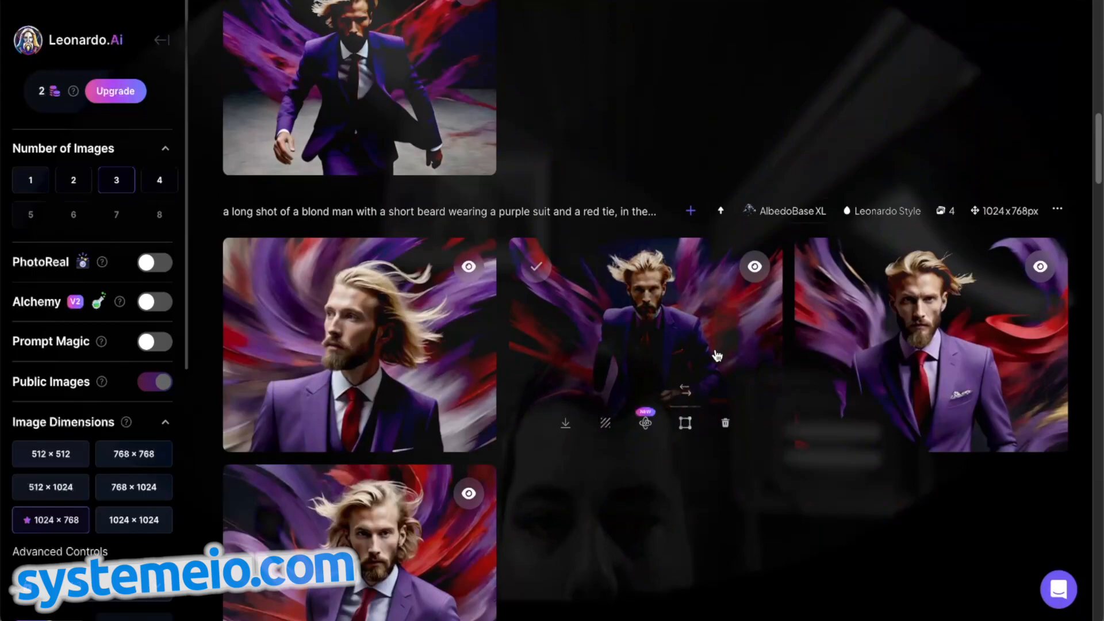
{"action": "scroll", "coordinate": [719, 345], "scroll_direction": "down", "scroll_amount": 3}
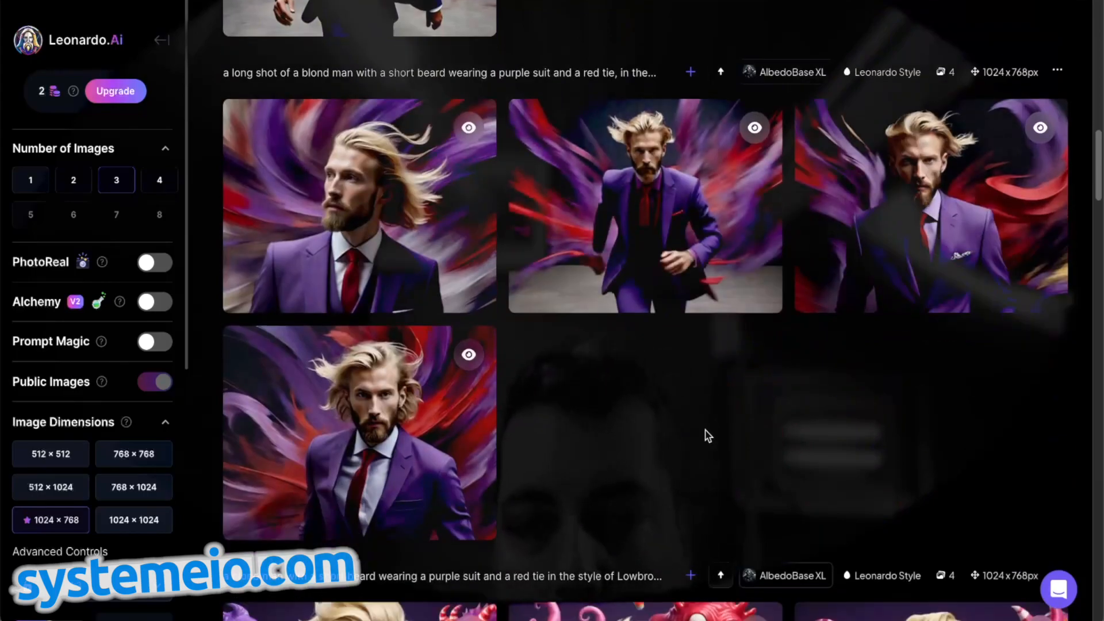
{"action": "scroll", "coordinate": [713, 428], "scroll_direction": "up", "scroll_amount": 8}
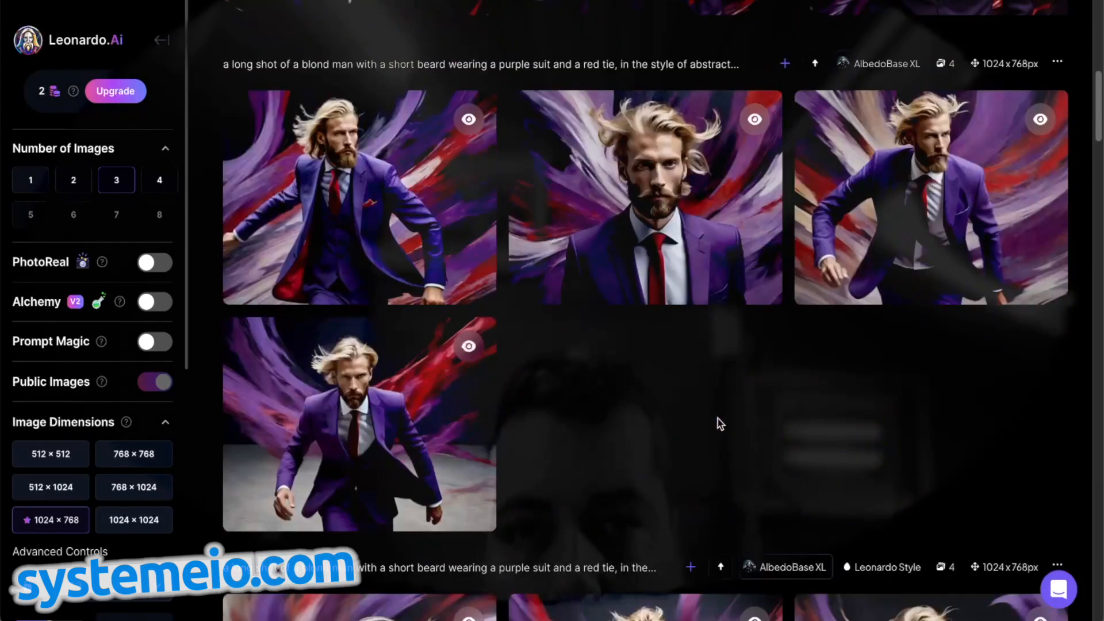
- Review the older generations in the history, from the Lowbrow monster portraits through the Halloween and painting sets to the Minimalist UI illustrations
{"action": "scroll", "coordinate": [719, 419], "scroll_direction": "down", "scroll_amount": 12}
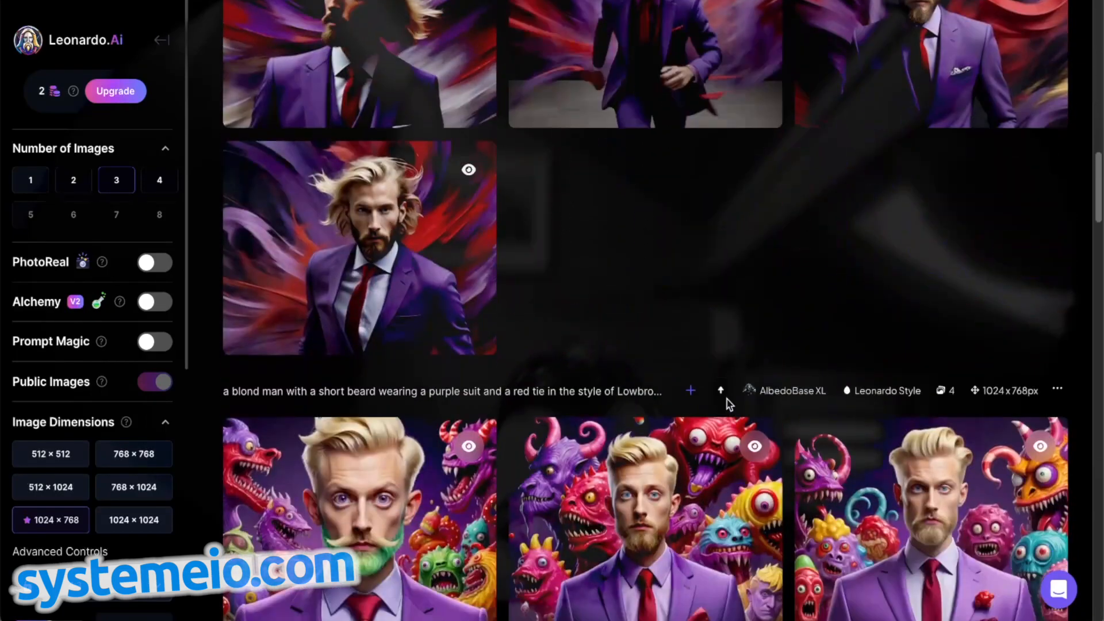
{"action": "scroll", "coordinate": [571, 234], "scroll_direction": "down", "scroll_amount": 3}
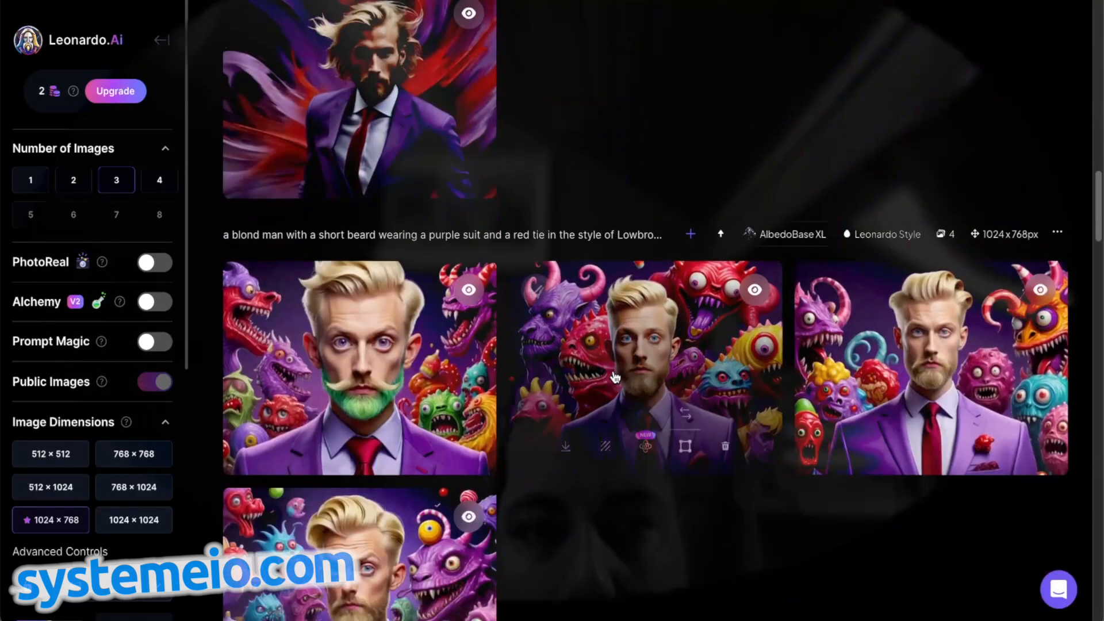
{"action": "scroll", "coordinate": [690, 369], "scroll_direction": "down", "scroll_amount": 15}
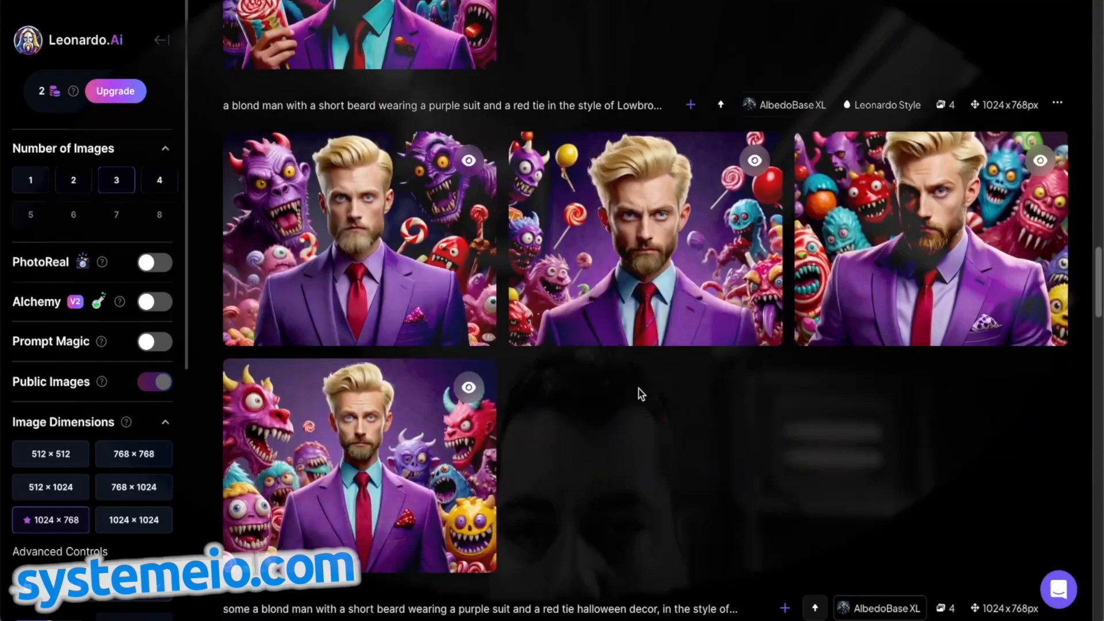
{"action": "scroll", "coordinate": [725, 345], "scroll_direction": "down", "scroll_amount": 3}
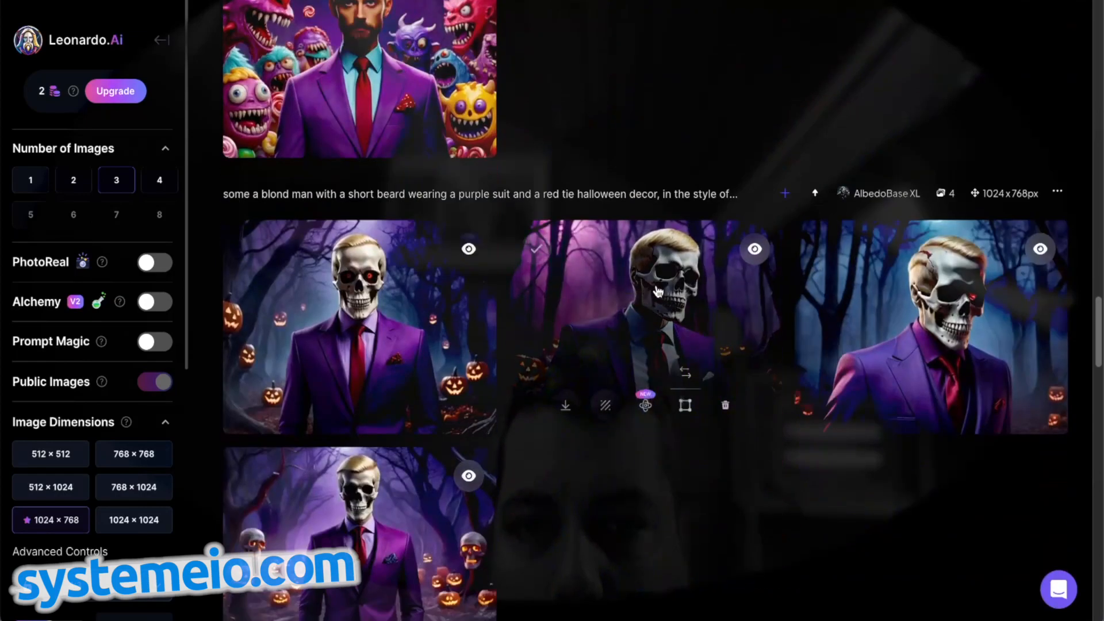
{"action": "scroll", "coordinate": [667, 295], "scroll_direction": "down", "scroll_amount": 9}
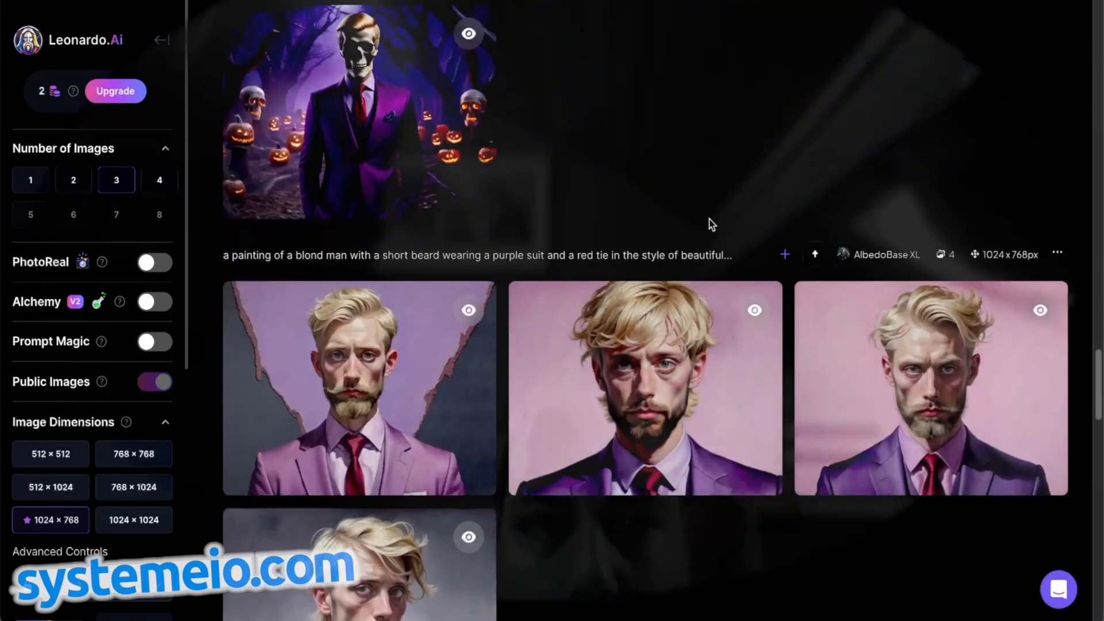
{"action": "scroll", "coordinate": [712, 224], "scroll_direction": "down", "scroll_amount": 8}
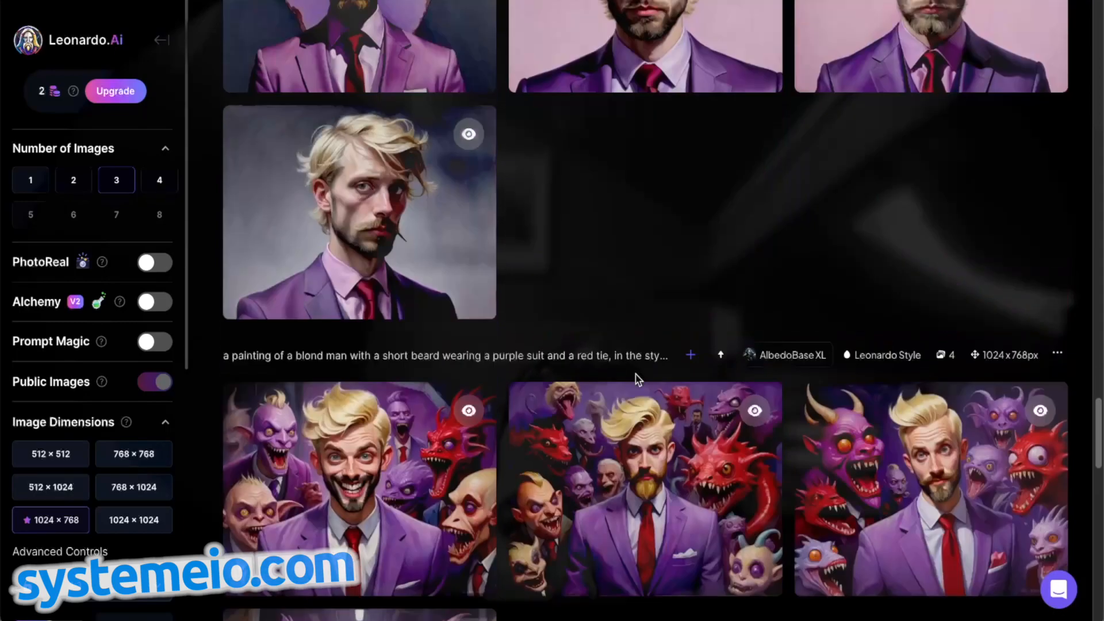
{"action": "scroll", "coordinate": [636, 379], "scroll_direction": "down", "scroll_amount": 17}
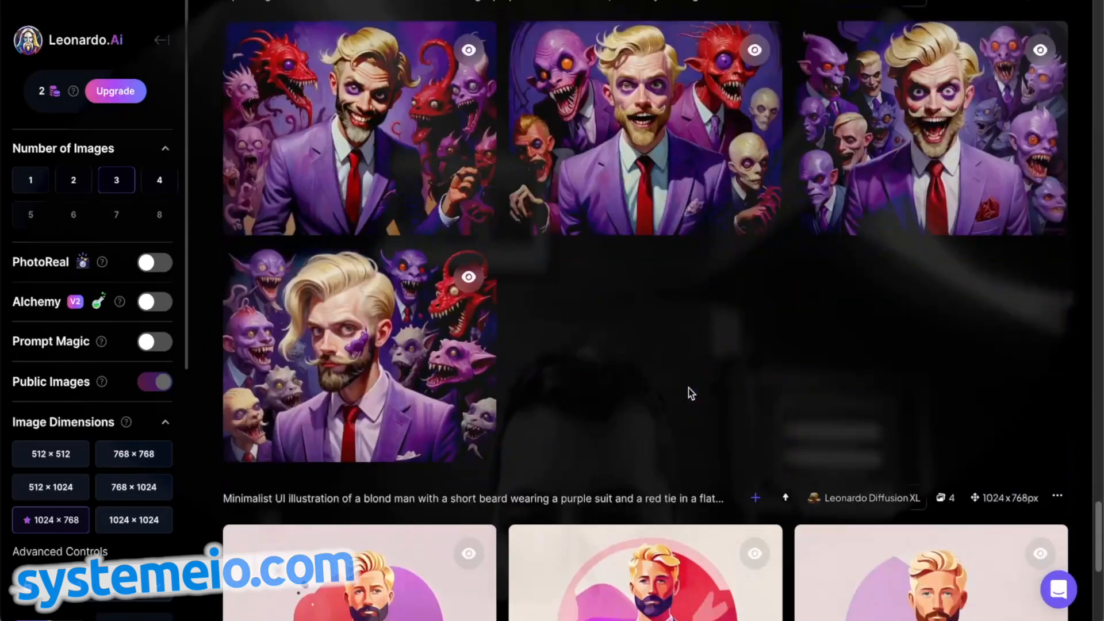
{"action": "scroll", "coordinate": [691, 394], "scroll_direction": "down", "scroll_amount": 3}
{"action": "scroll", "coordinate": [701, 286], "scroll_direction": "down", "scroll_amount": 14}
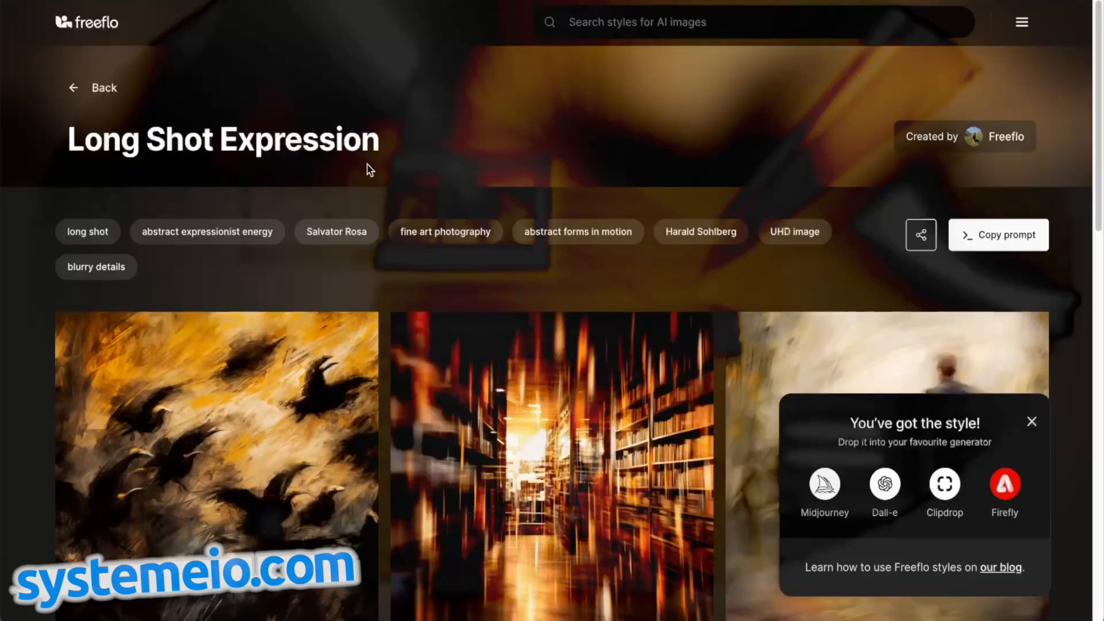
- Switch to Freeflo and return from the Long Shot Expression style to the home page
{"action": "left_click", "coordinate": [85, 26]}
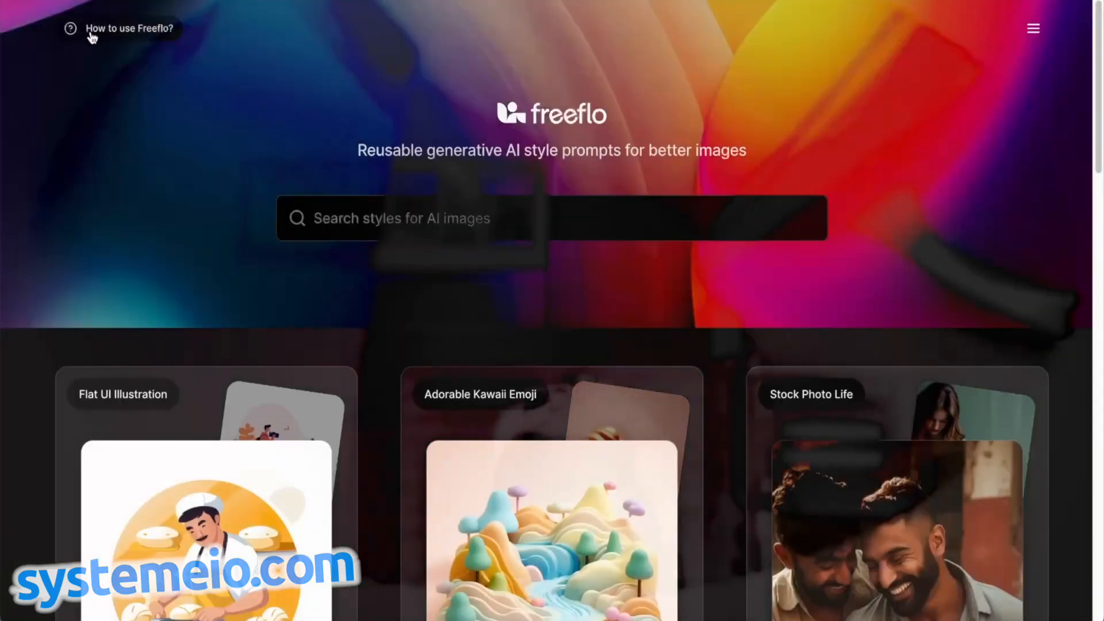